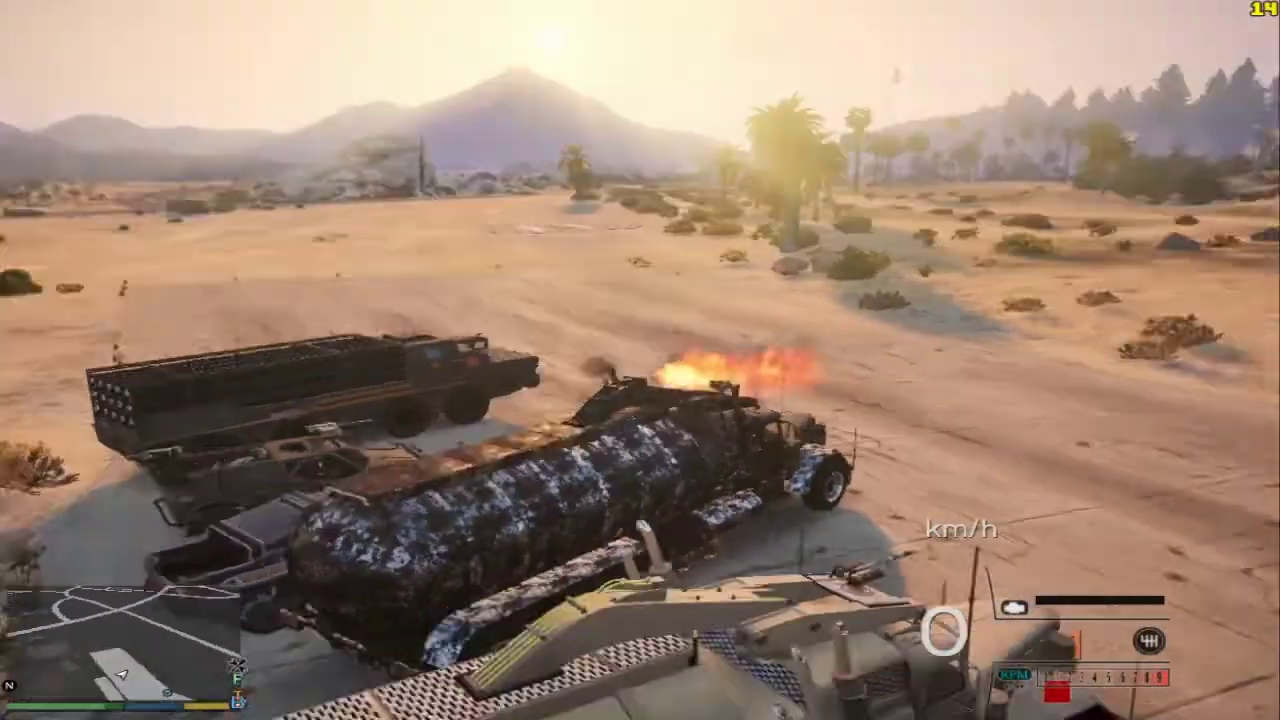
{"action": "key", "text": "f"}
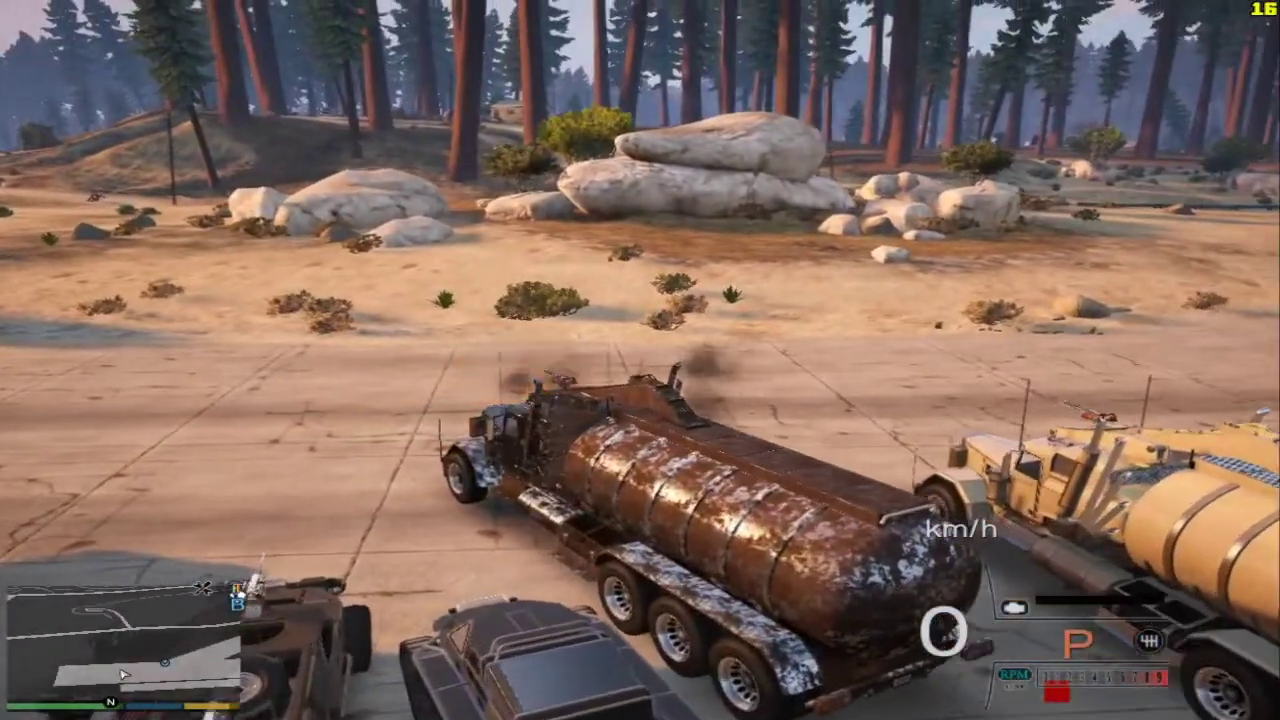
{"action": "key", "text": "f"}
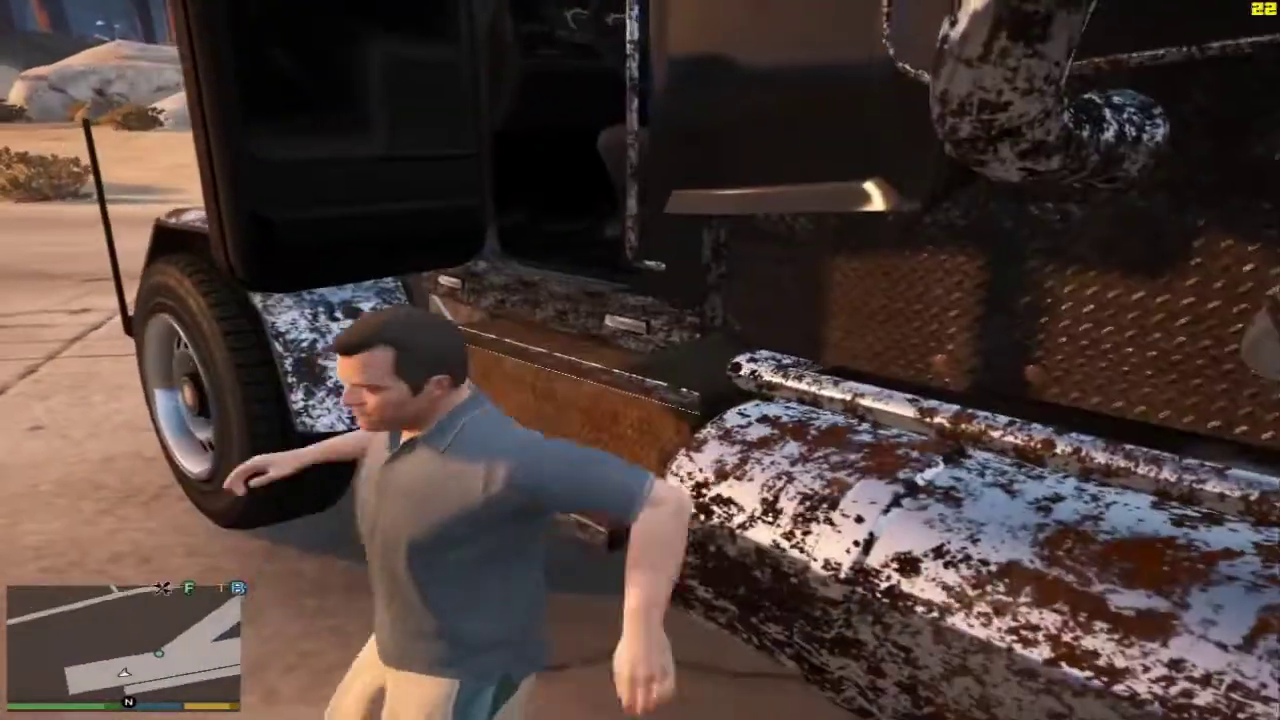
{"action": "key", "text": "w"}
{"action": "key", "text": "w"}
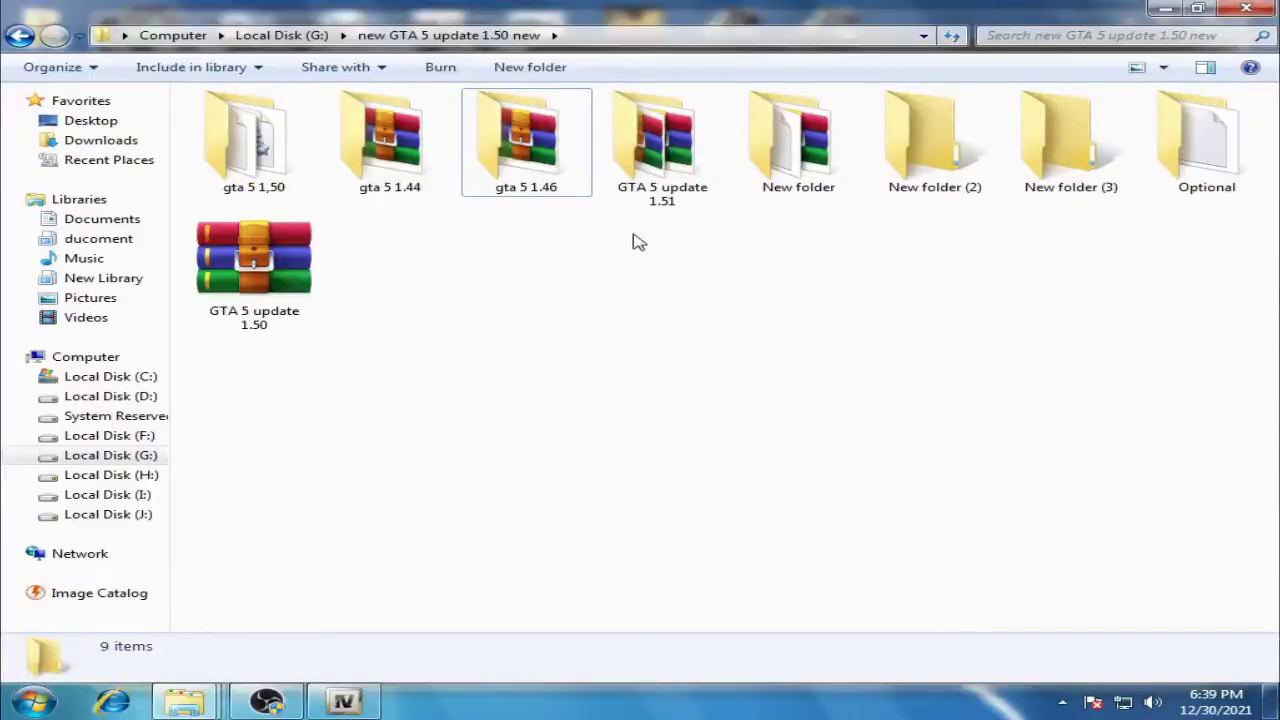
Step: Open the gta 5 1.44 folder inside the new GTA 5 update 1.50 new folder
{"action": "left_click", "coordinate": [554, 194]}
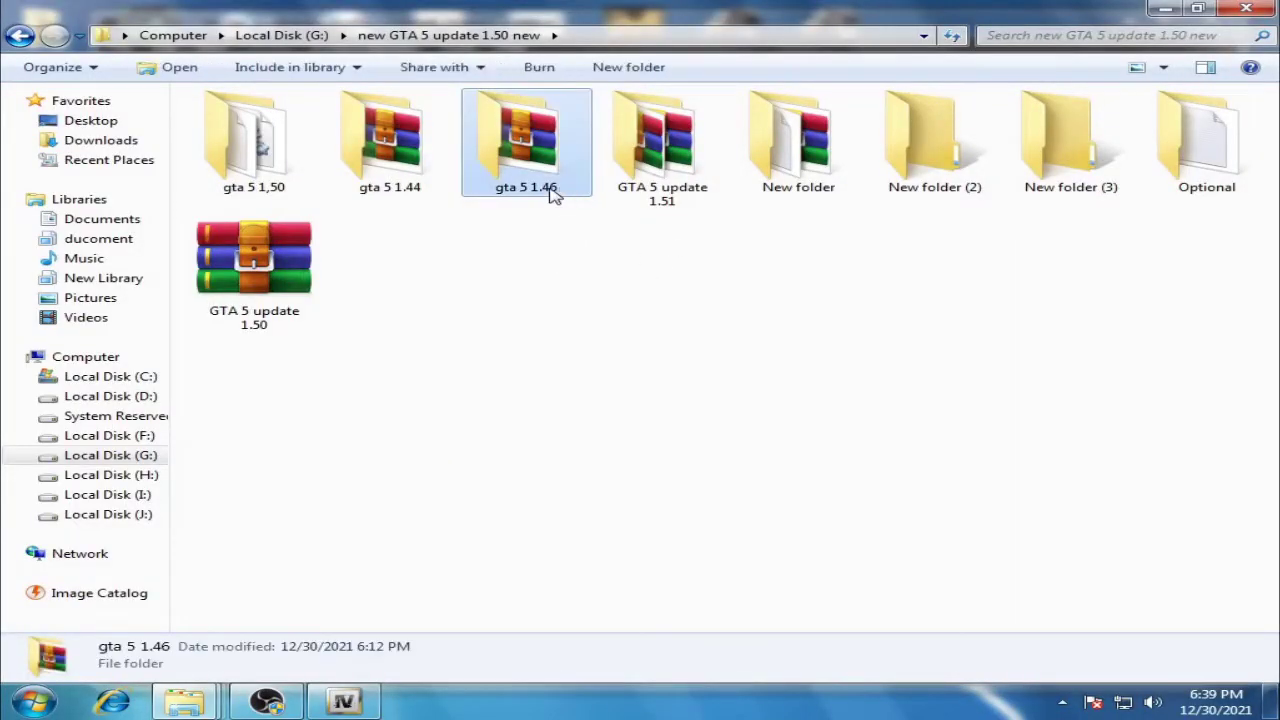
{"action": "left_click", "coordinate": [428, 197], "text": "ctrl"}
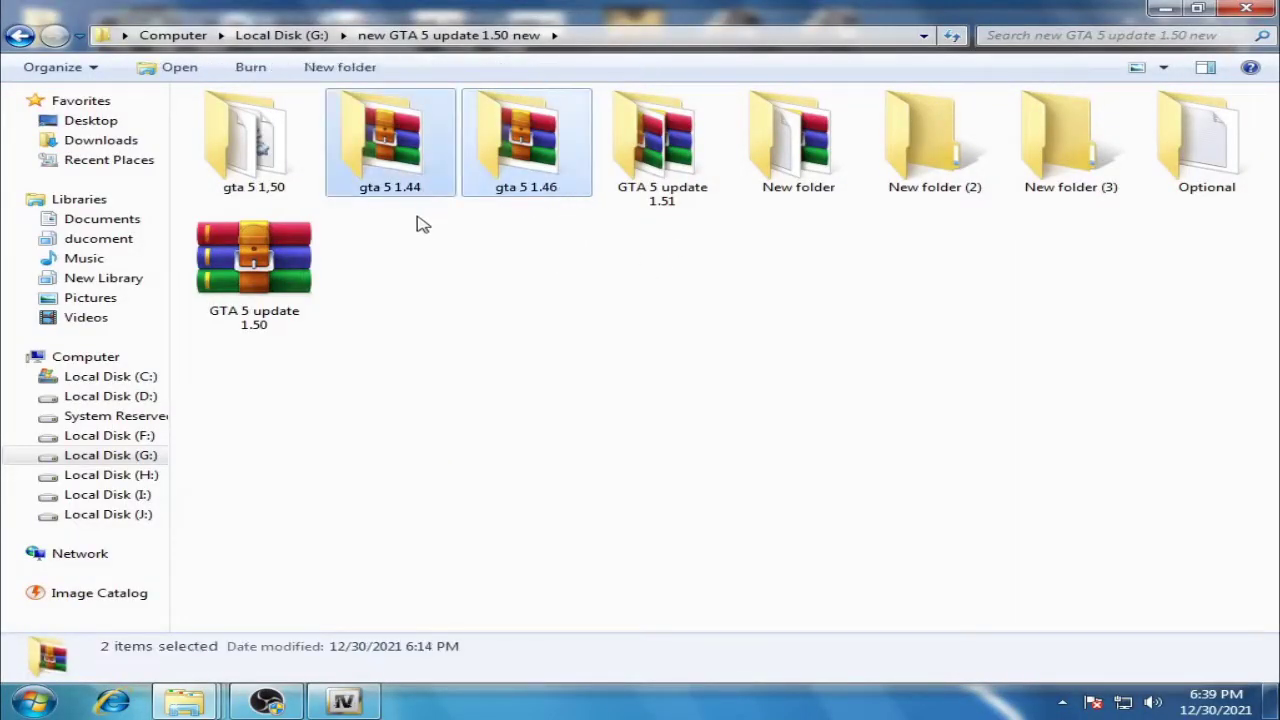
{"action": "left_click", "coordinate": [531, 192]}
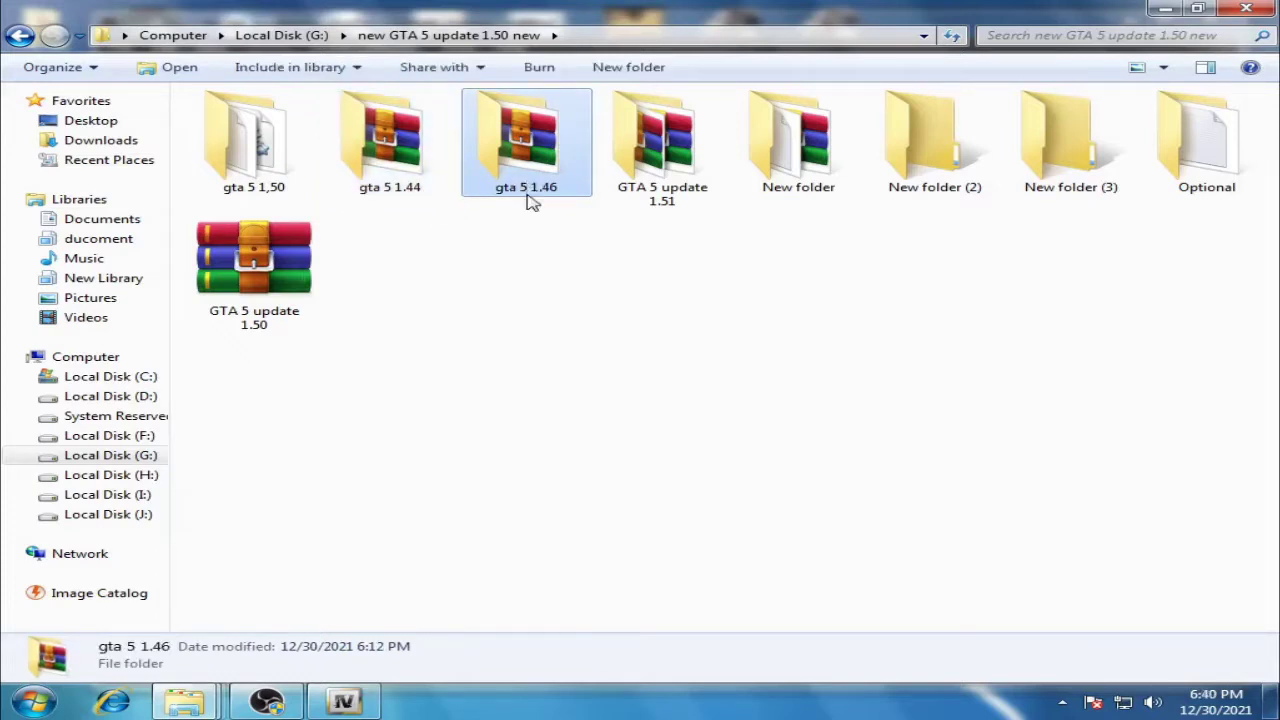
{"action": "double_click", "coordinate": [414, 184]}
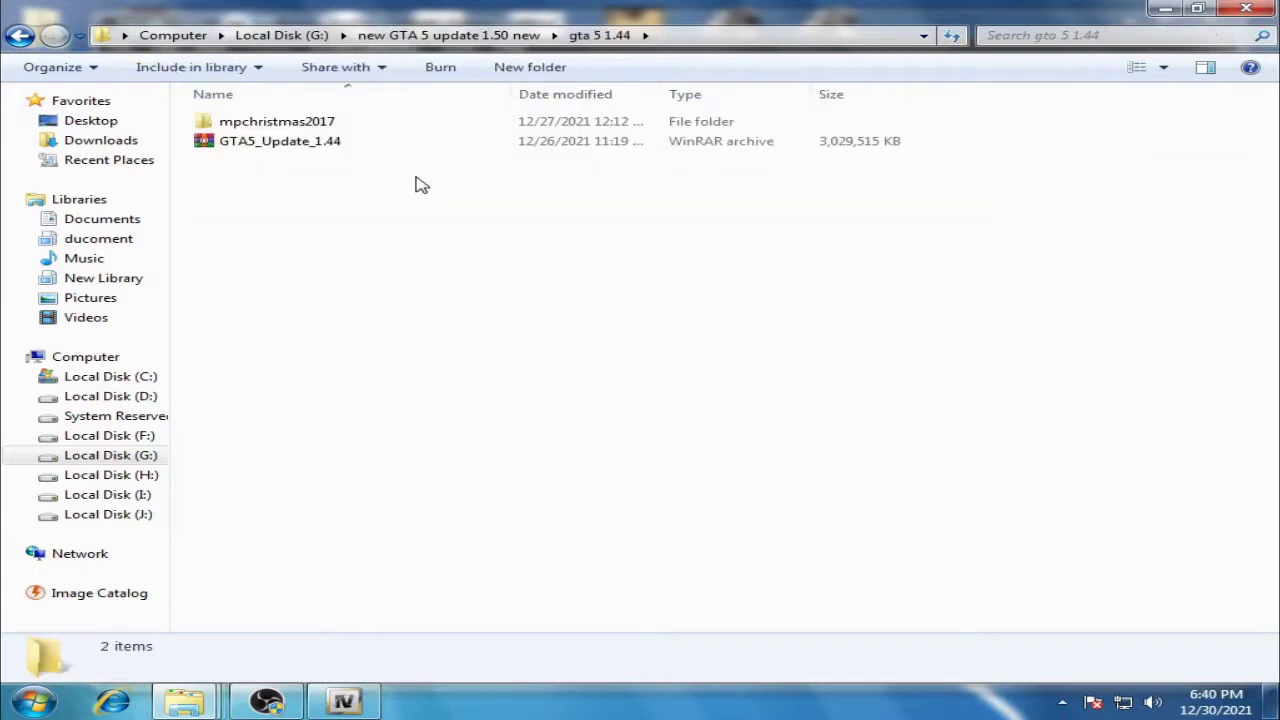
Step: Open the GTA5_Update_1.44 archive, dismiss the licence reminder, review its mpchristmas2017 and patchday folders, and close it
{"action": "left_click", "coordinate": [352, 124]}
{"action": "right_click", "coordinate": [310, 143]}
{"action": "left_click", "coordinate": [349, 148]}
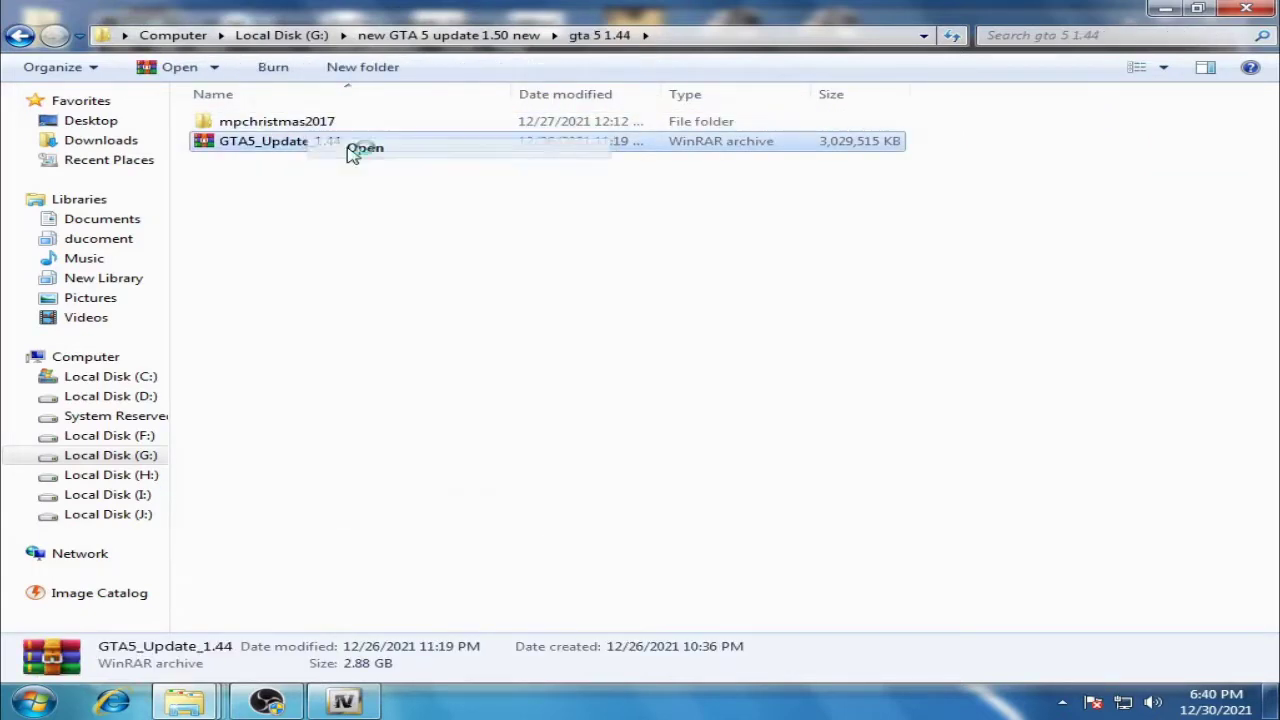
{"action": "left_click_drag", "start_coordinate": [548, 100], "coordinate": [704, 98]}
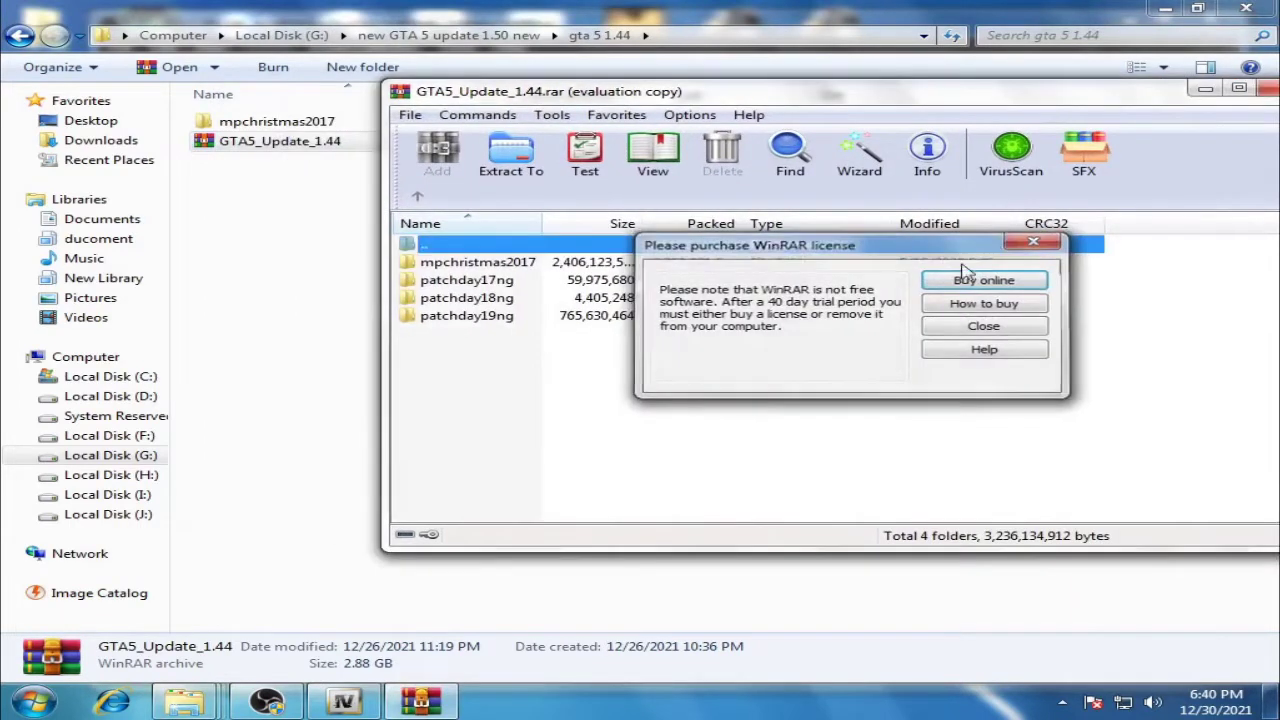
{"action": "left_click", "coordinate": [985, 326]}
{"action": "left_click_drag", "start_coordinate": [460, 372], "coordinate": [472, 268]}
{"action": "left_click_drag", "start_coordinate": [470, 318], "coordinate": [483, 286]}
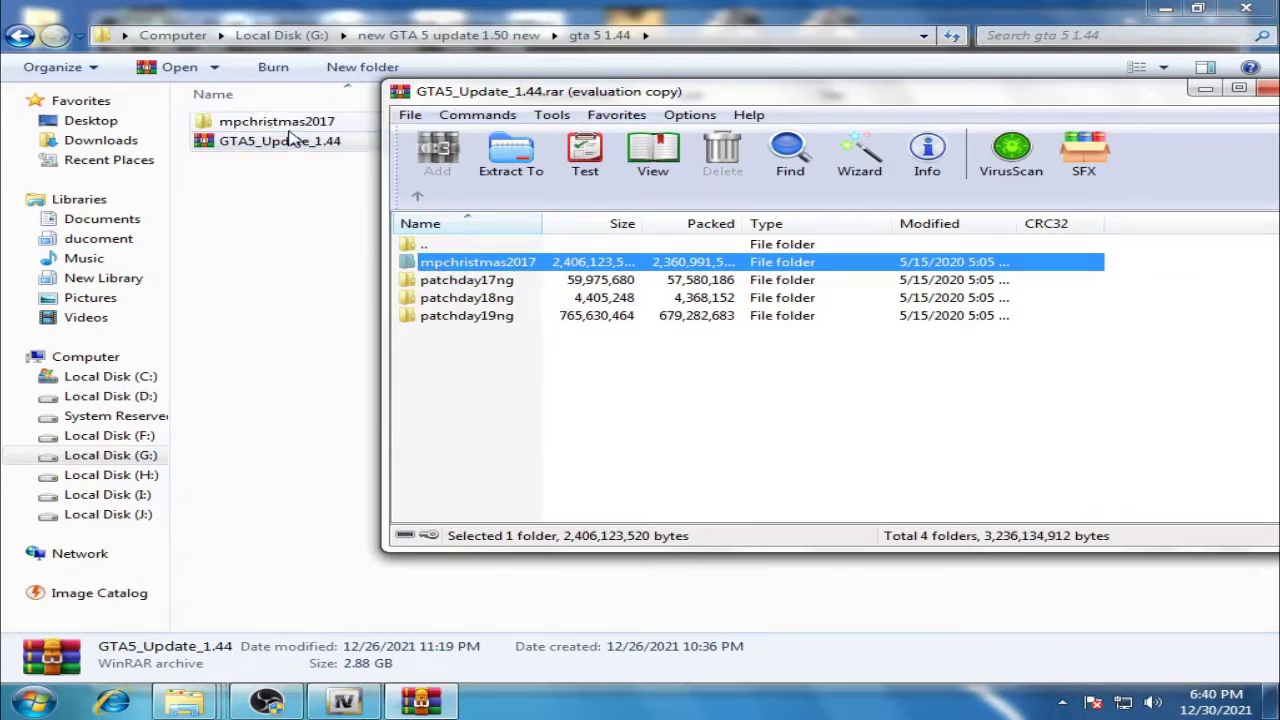
{"action": "left_click_drag", "start_coordinate": [550, 97], "coordinate": [458, 109]}
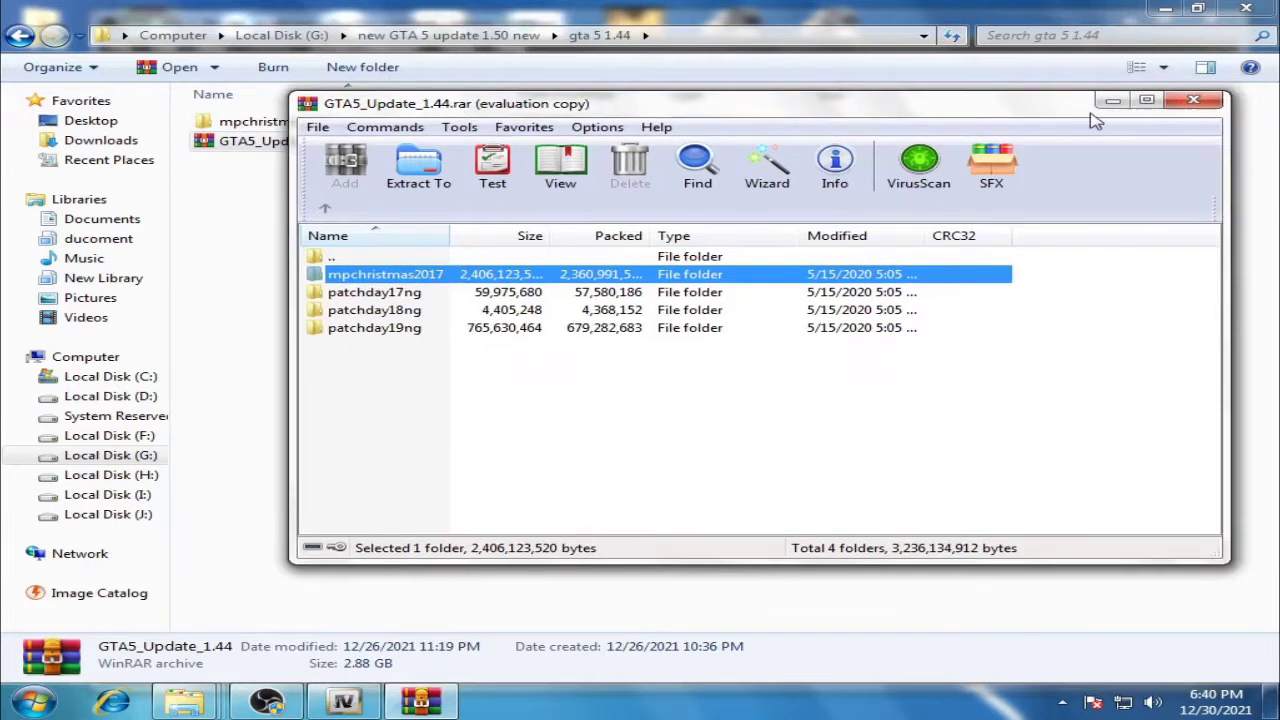
{"action": "left_click", "coordinate": [1192, 100]}
Step: Reopen the GTA5_Update_1.44 archive to check its mpchristmas2017 folder against the extracted one, and close the archive
{"action": "left_click", "coordinate": [264, 124]}
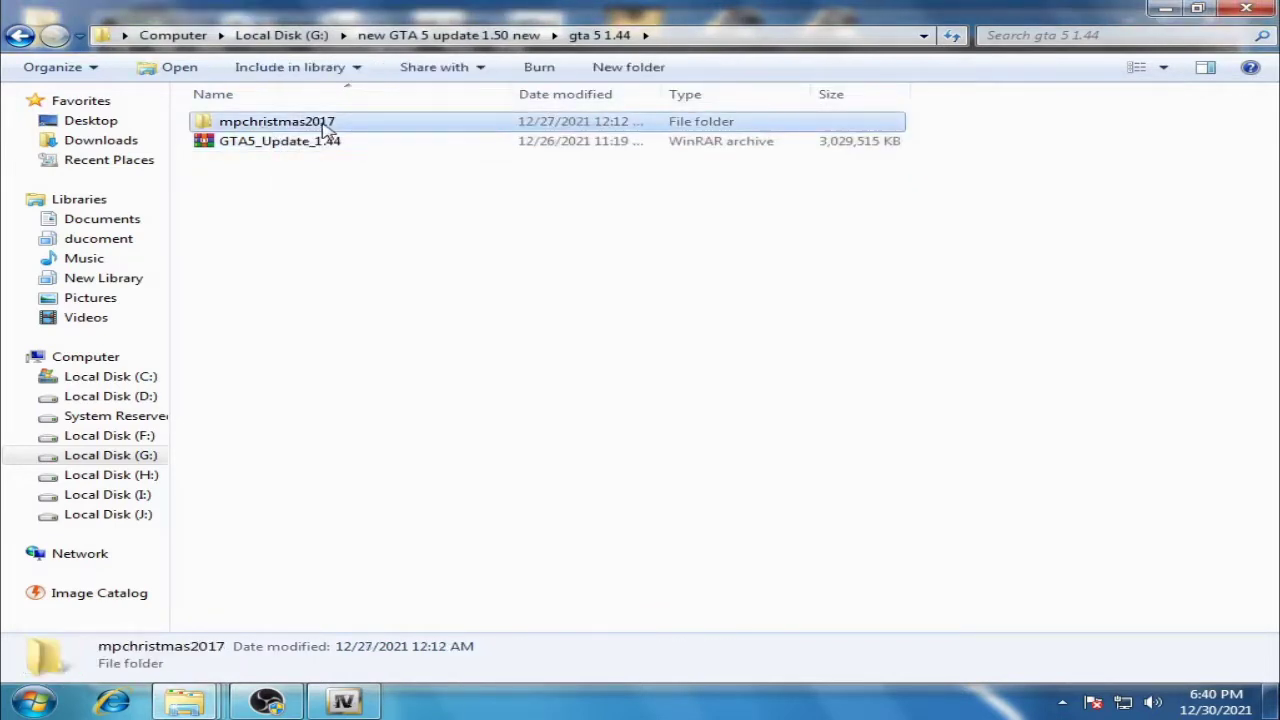
{"action": "right_click", "coordinate": [297, 150]}
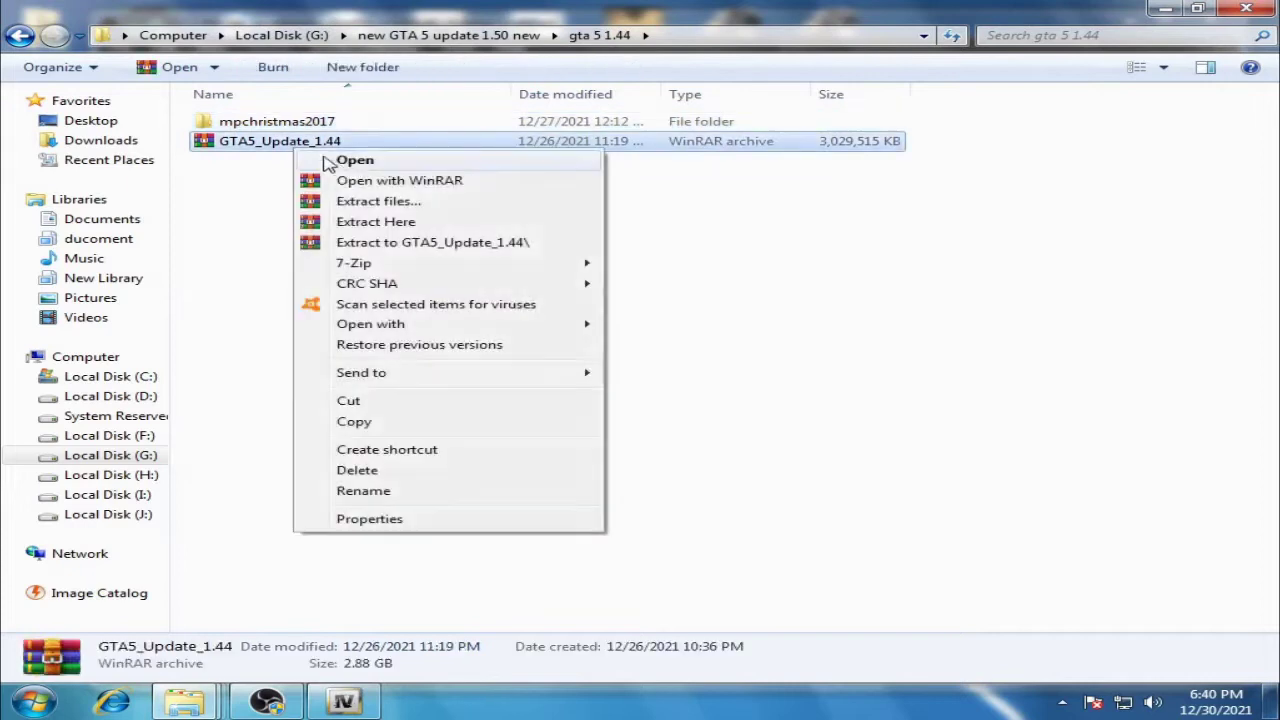
{"action": "left_click", "coordinate": [330, 161]}
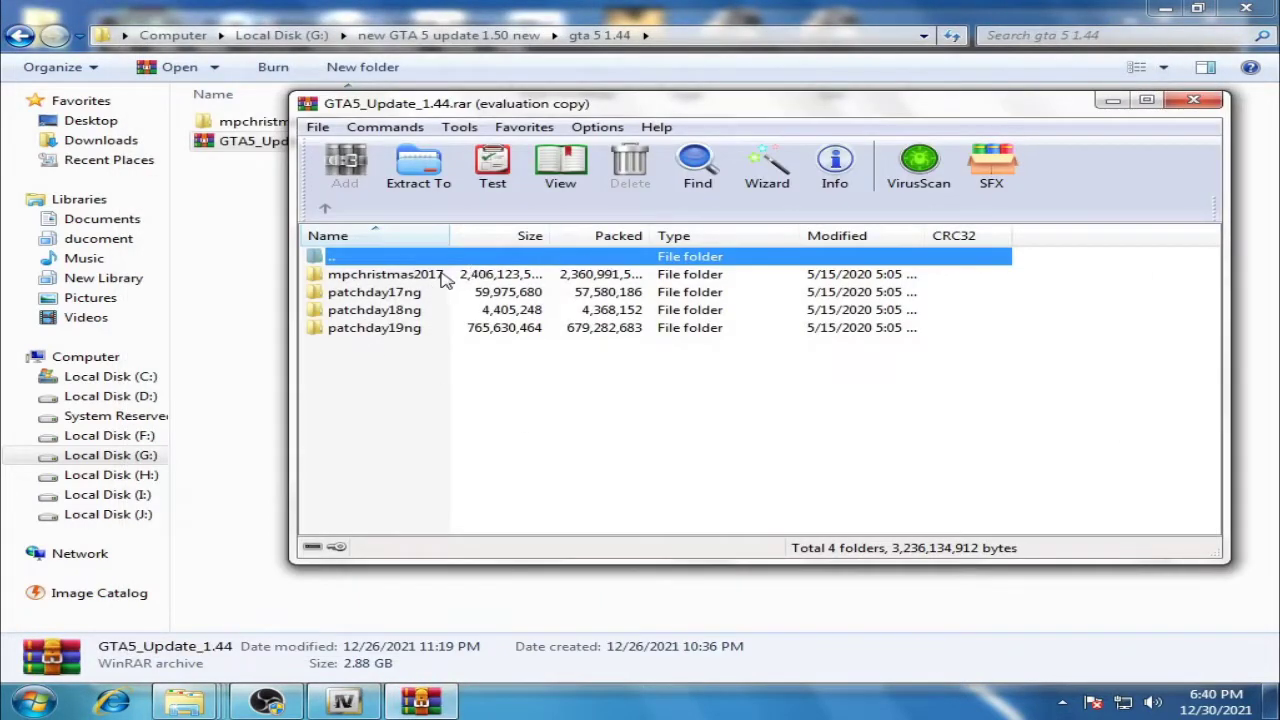
{"action": "left_click", "coordinate": [443, 280]}
{"action": "left_click", "coordinate": [1193, 100]}
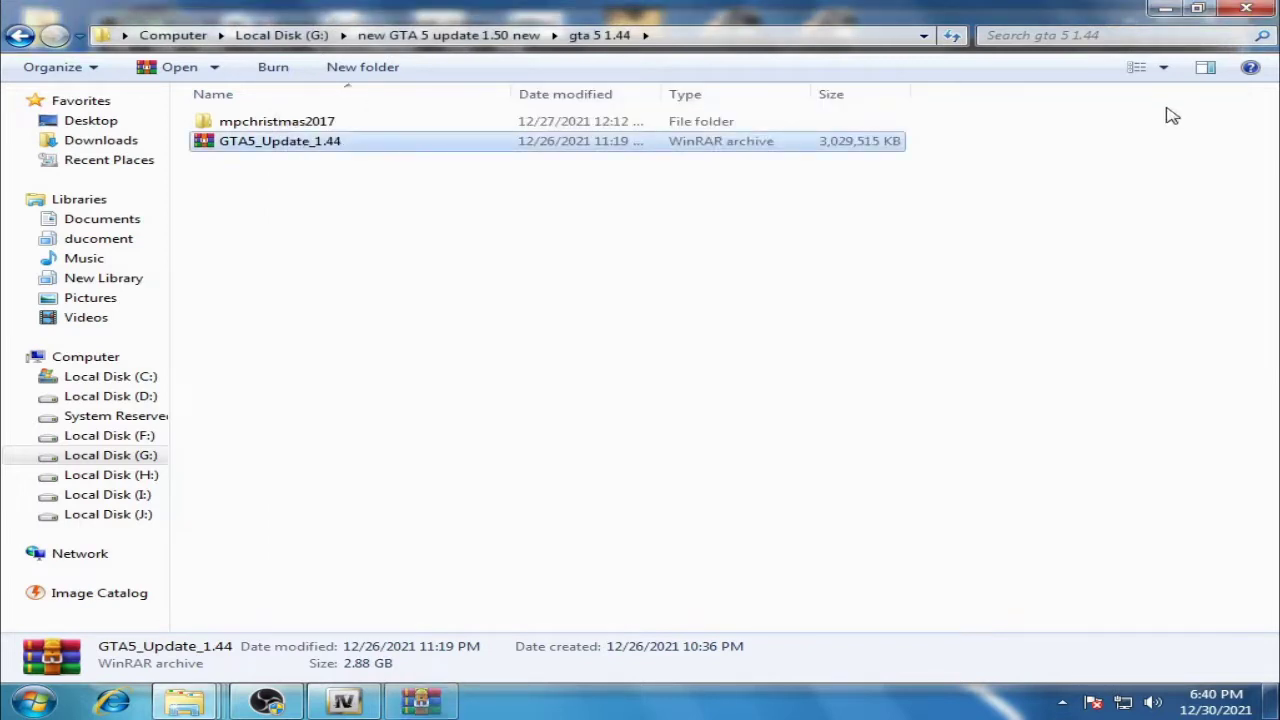
Step: Copy the name of the extracted mpchristmas2017 folder to the clipboard
{"action": "left_click", "coordinate": [294, 123]}
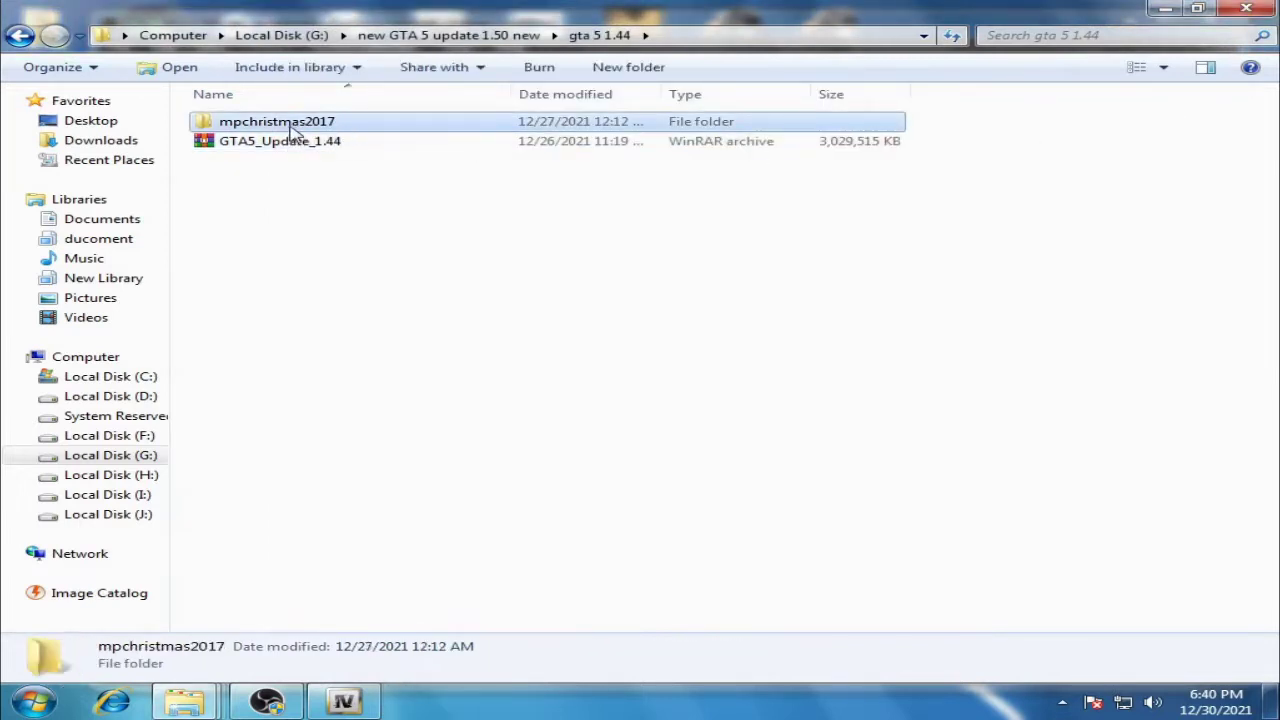
{"action": "right_click", "coordinate": [292, 129]}
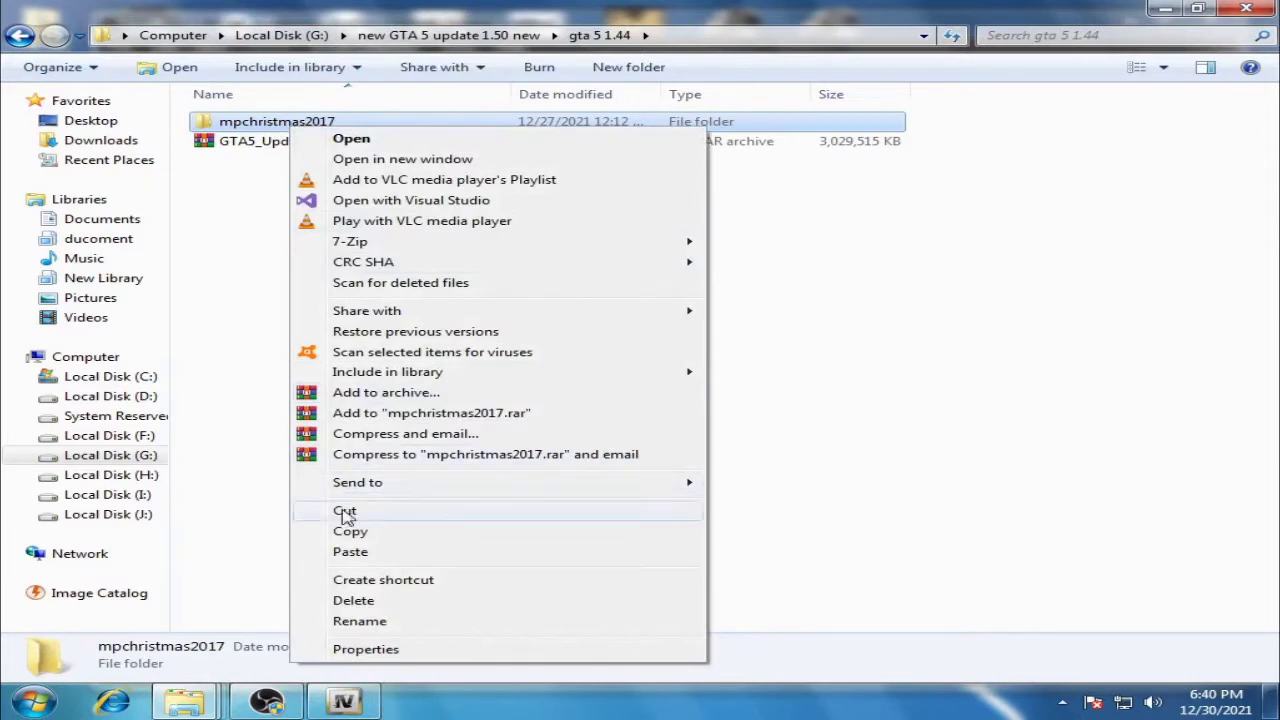
{"action": "left_click", "coordinate": [340, 621]}
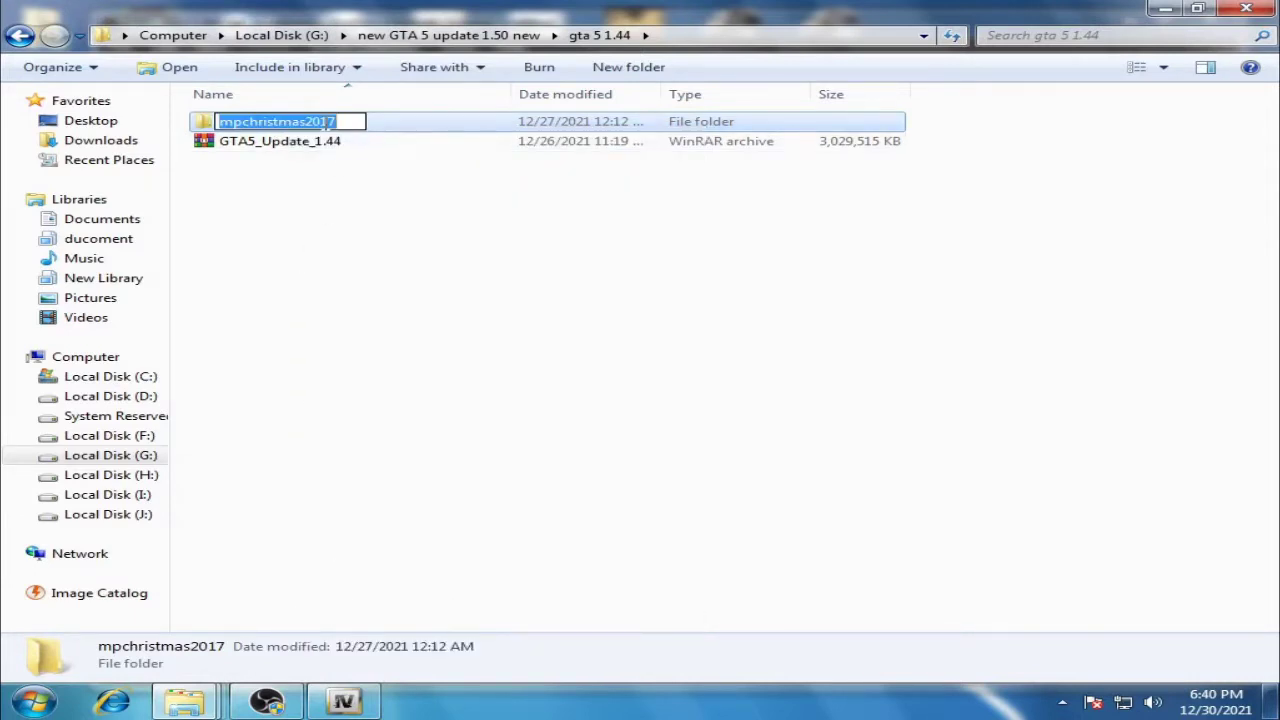
{"action": "right_click", "coordinate": [324, 122]}
{"action": "left_click", "coordinate": [383, 186]}
Step: Switch to the Grand Theft Auto V folder on drive J and check the GTA5 application's file version in its property details
{"action": "left_click", "coordinate": [185, 703]}
{"action": "left_click", "coordinate": [325, 621]}
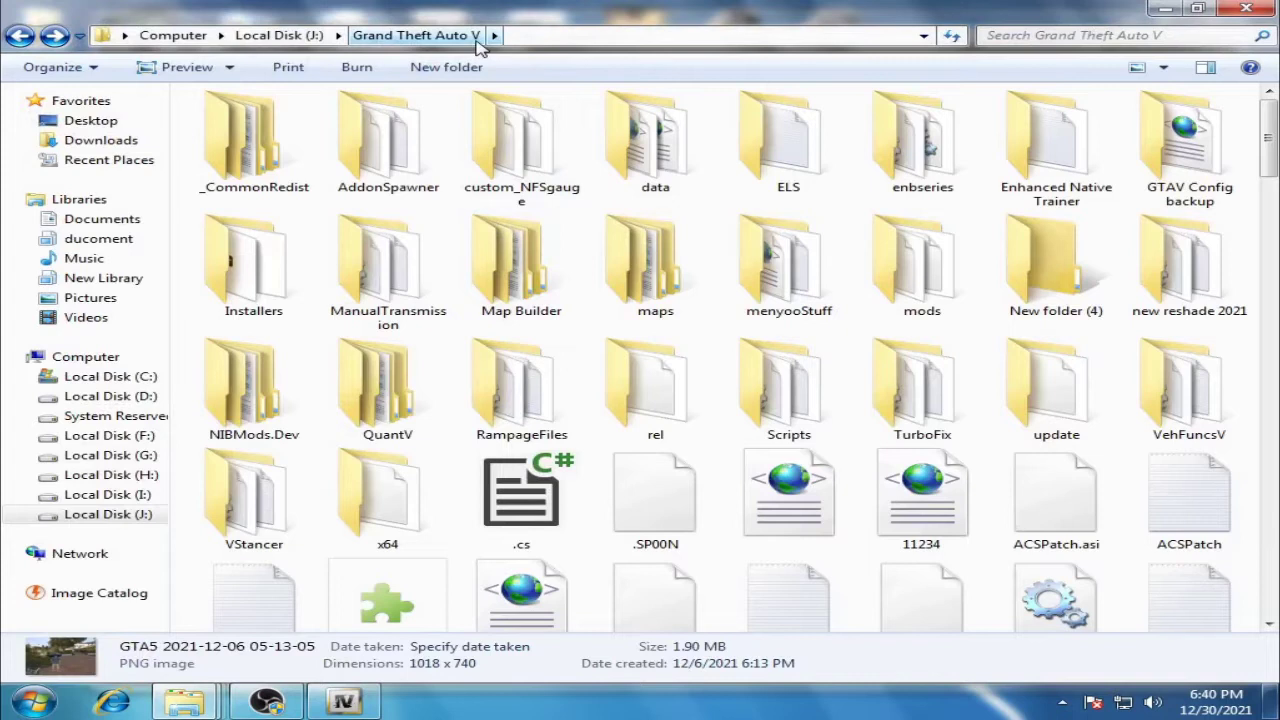
{"action": "scroll", "coordinate": [575, 460], "scroll_direction": "down", "scroll_amount": 10}
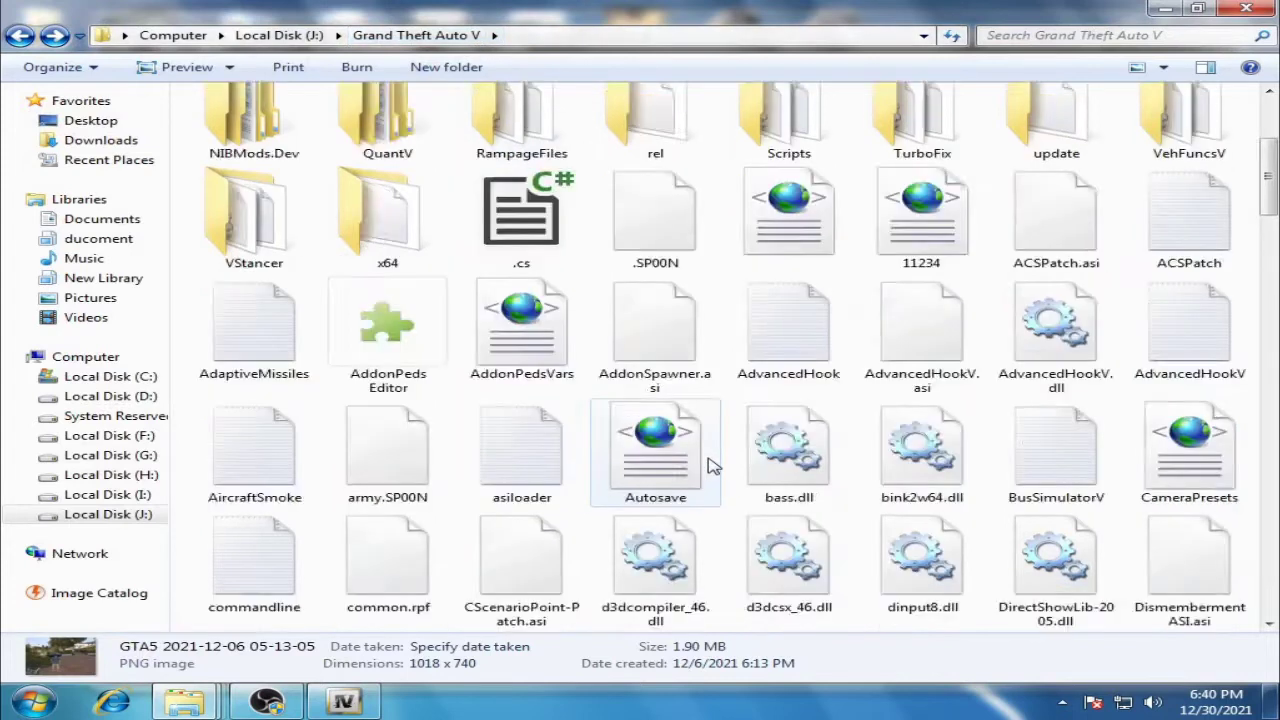
{"action": "scroll", "coordinate": [712, 465], "scroll_direction": "down", "scroll_amount": 3}
{"action": "scroll", "coordinate": [660, 440], "scroll_direction": "up", "scroll_amount": 3}
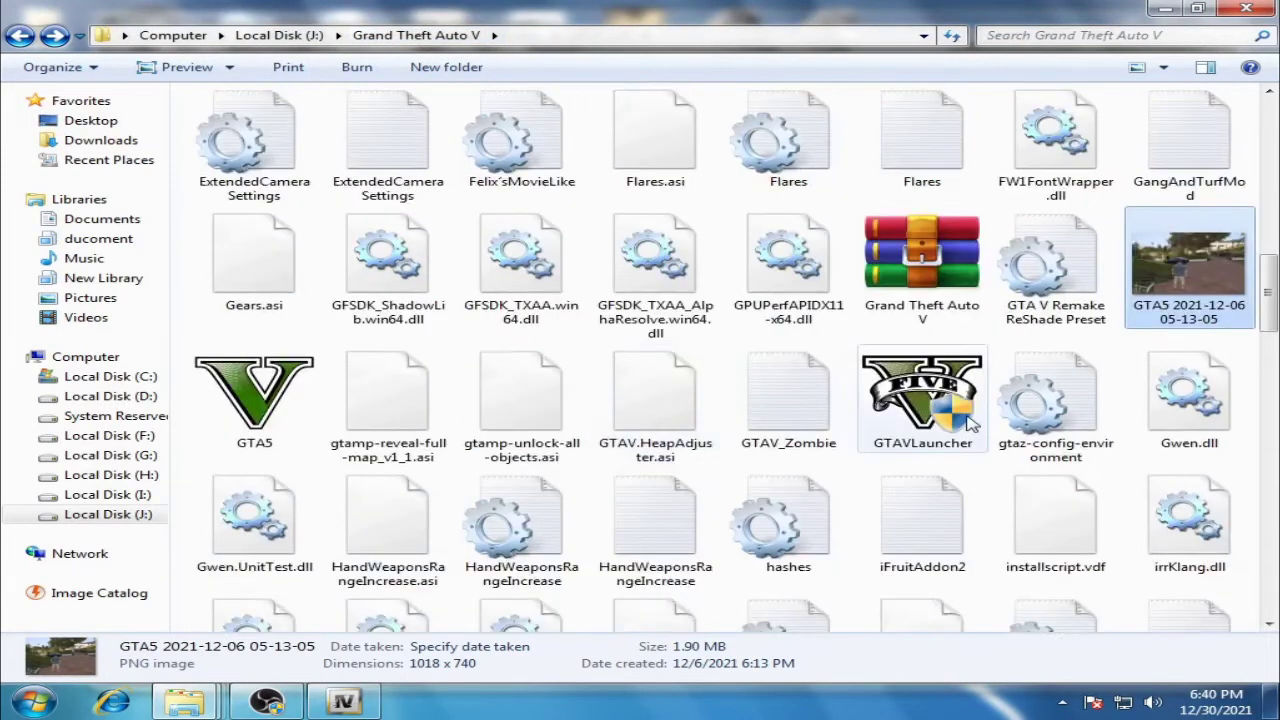
{"action": "left_click", "coordinate": [284, 408]}
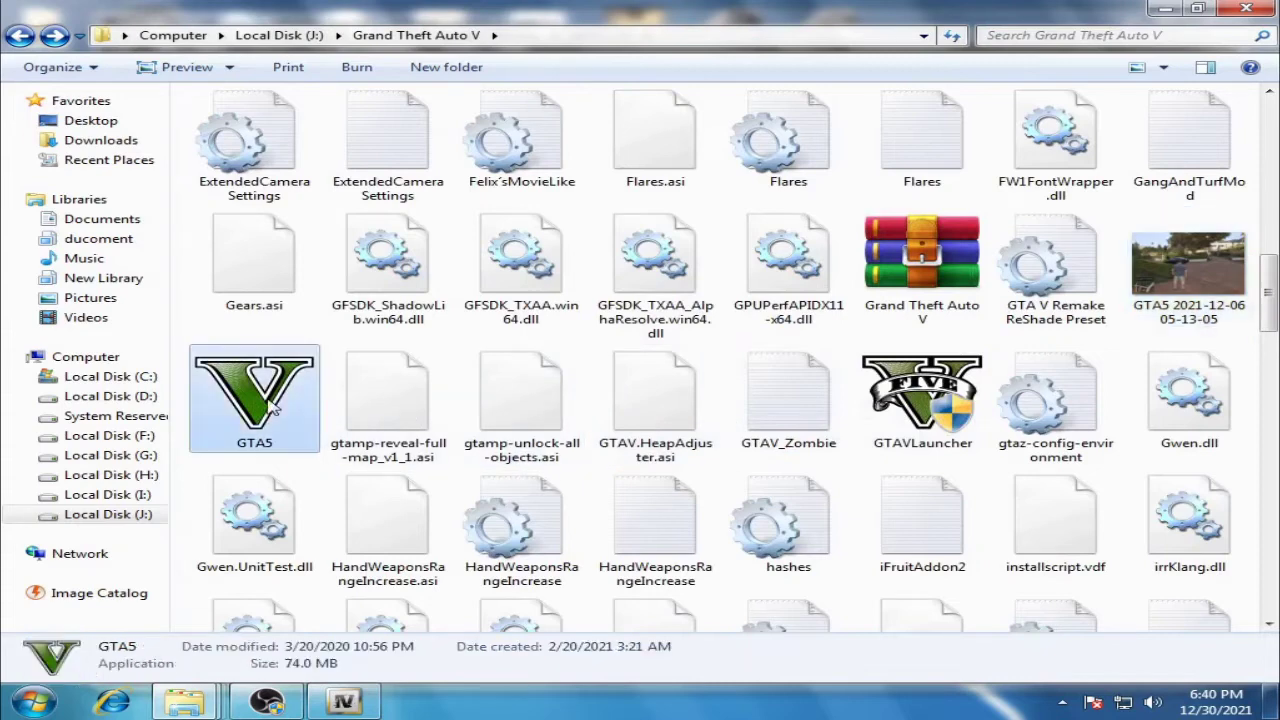
{"action": "right_click", "coordinate": [287, 392]}
{"action": "left_click", "coordinate": [388, 670]}
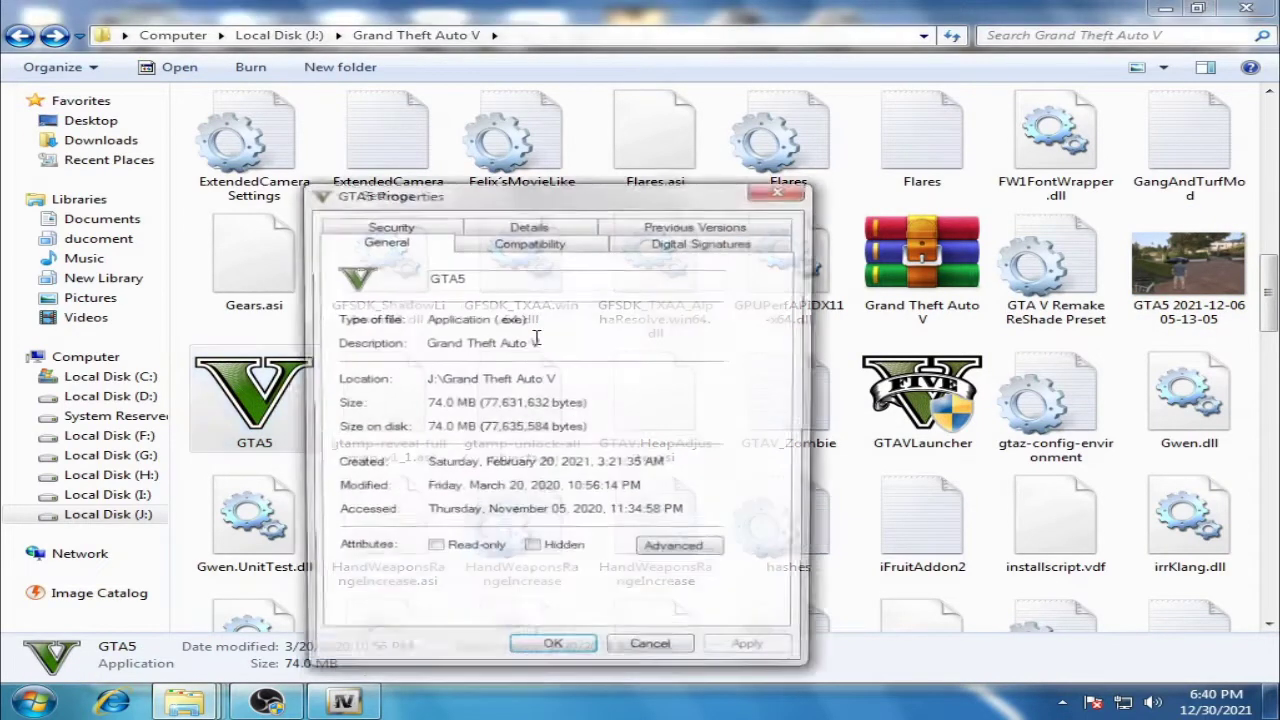
{"action": "left_click", "coordinate": [530, 228]}
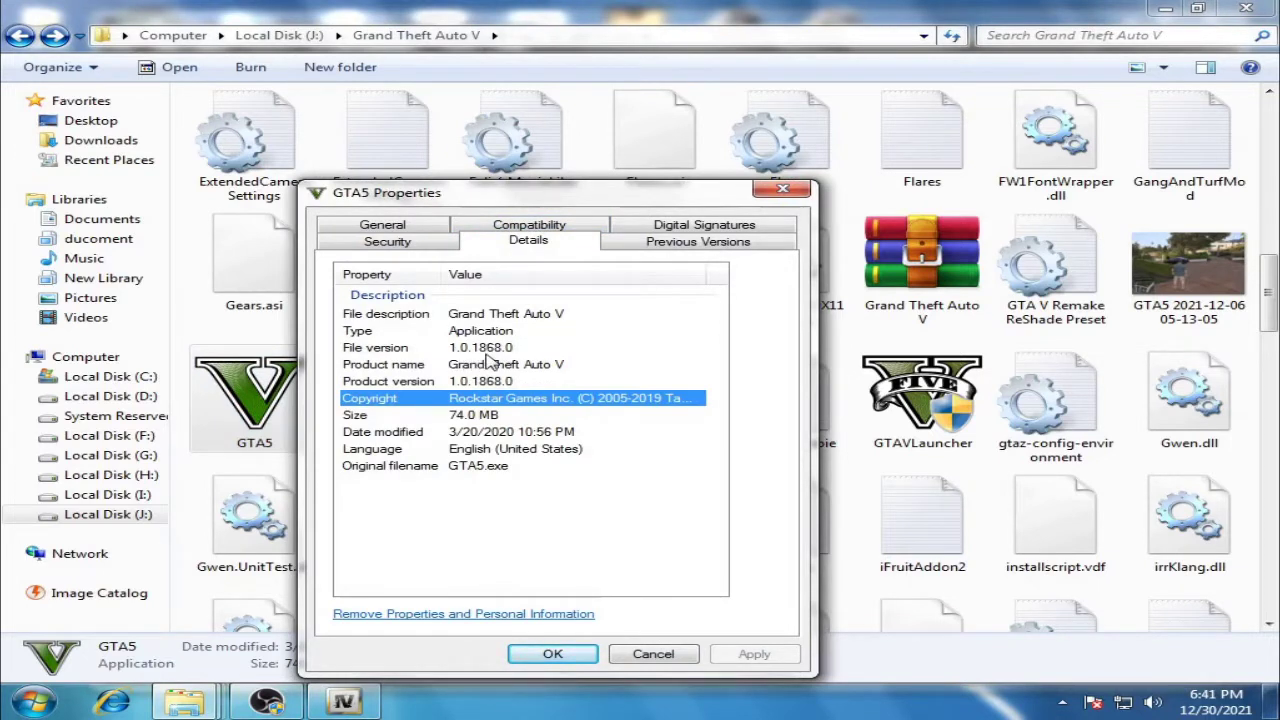
{"action": "left_click", "coordinate": [783, 189]}
Step: Open the update\x64\dlcpacks folder inside the Grand Theft Auto V folder
{"action": "scroll", "coordinate": [770, 300], "scroll_direction": "up", "scroll_amount": 3}
{"action": "scroll", "coordinate": [760, 383], "scroll_direction": "up", "scroll_amount": 5}
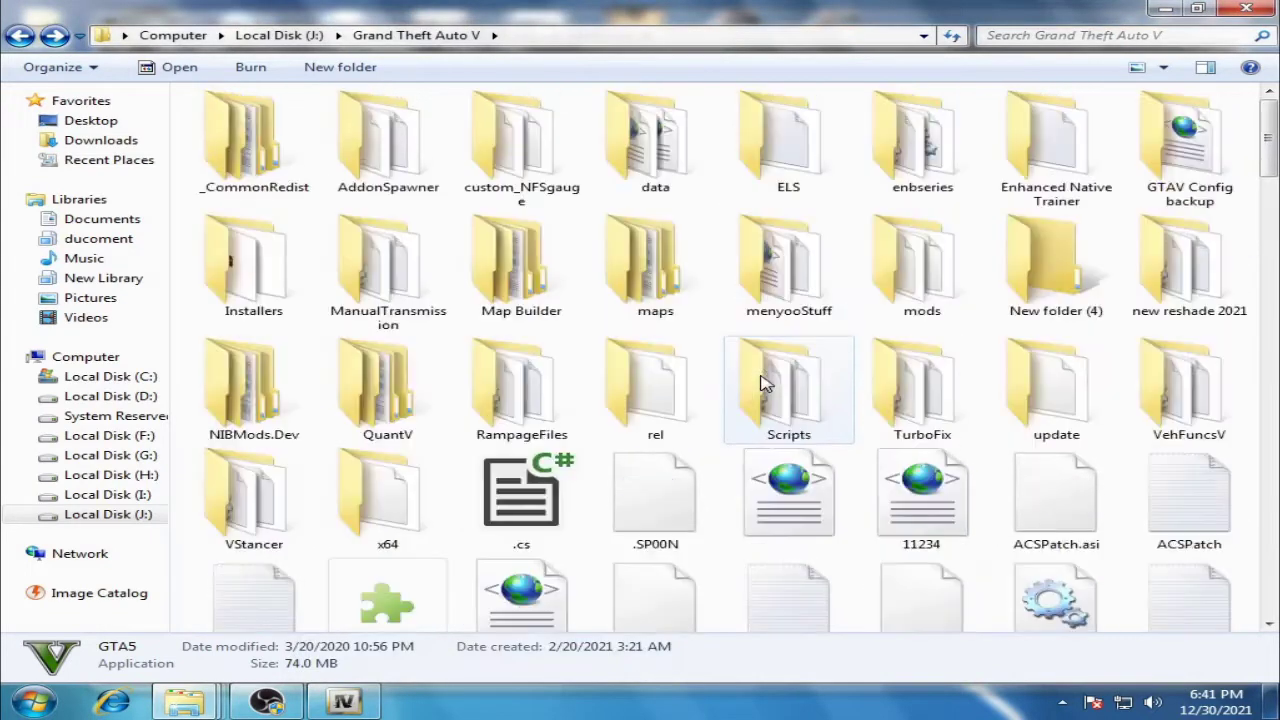
{"action": "left_click", "coordinate": [900, 425]}
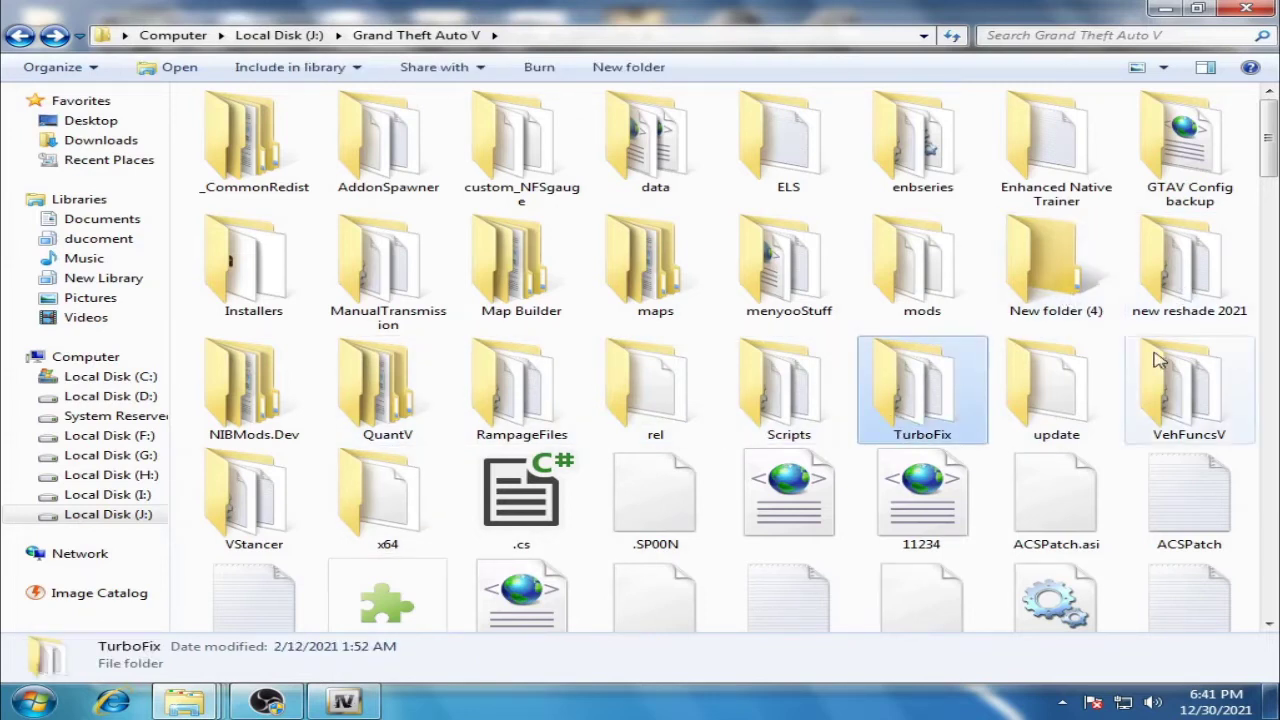
{"action": "left_click", "coordinate": [1048, 425]}
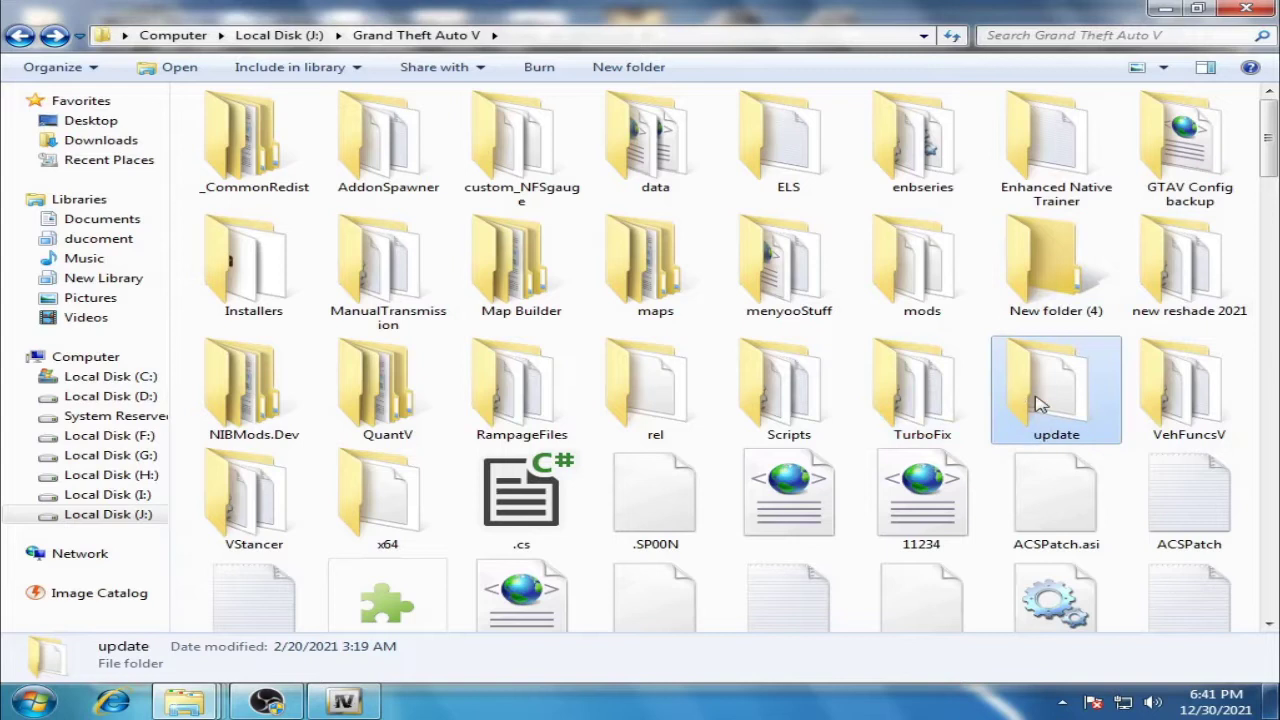
{"action": "double_click", "coordinate": [1040, 403]}
{"action": "double_click", "coordinate": [310, 130]}
{"action": "left_click", "coordinate": [302, 141]}
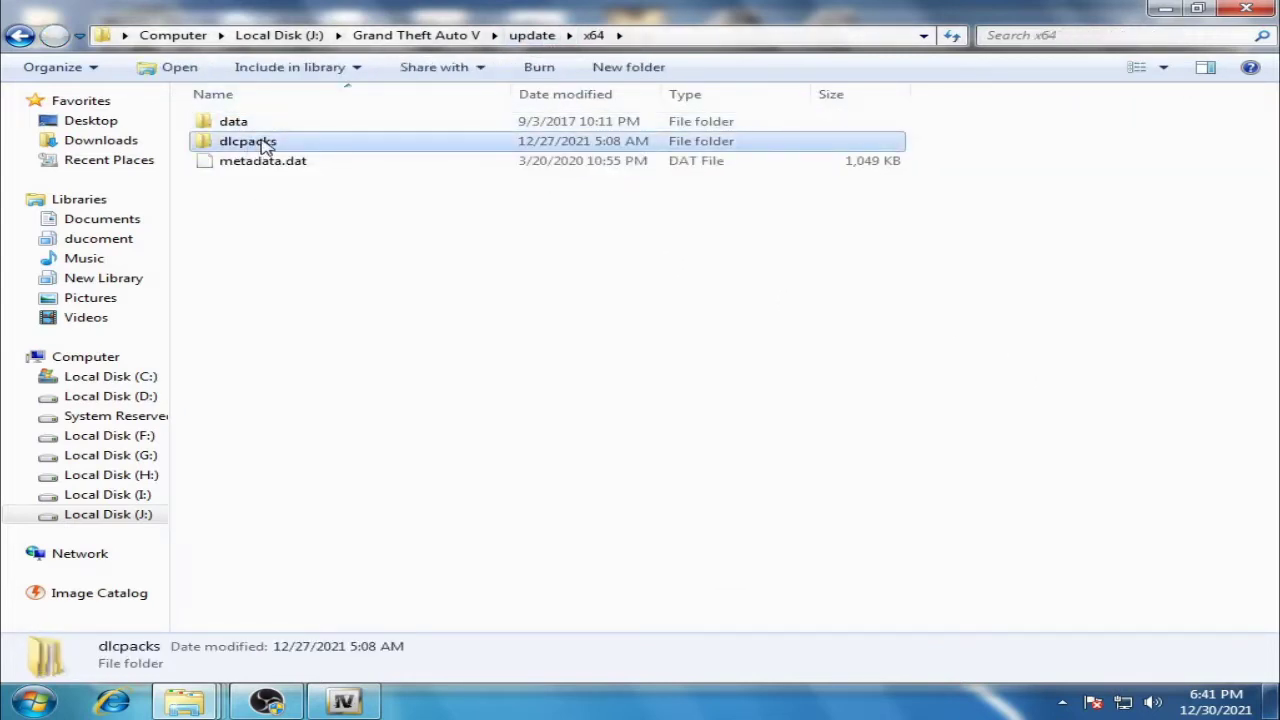
{"action": "double_click", "coordinate": [265, 145]}
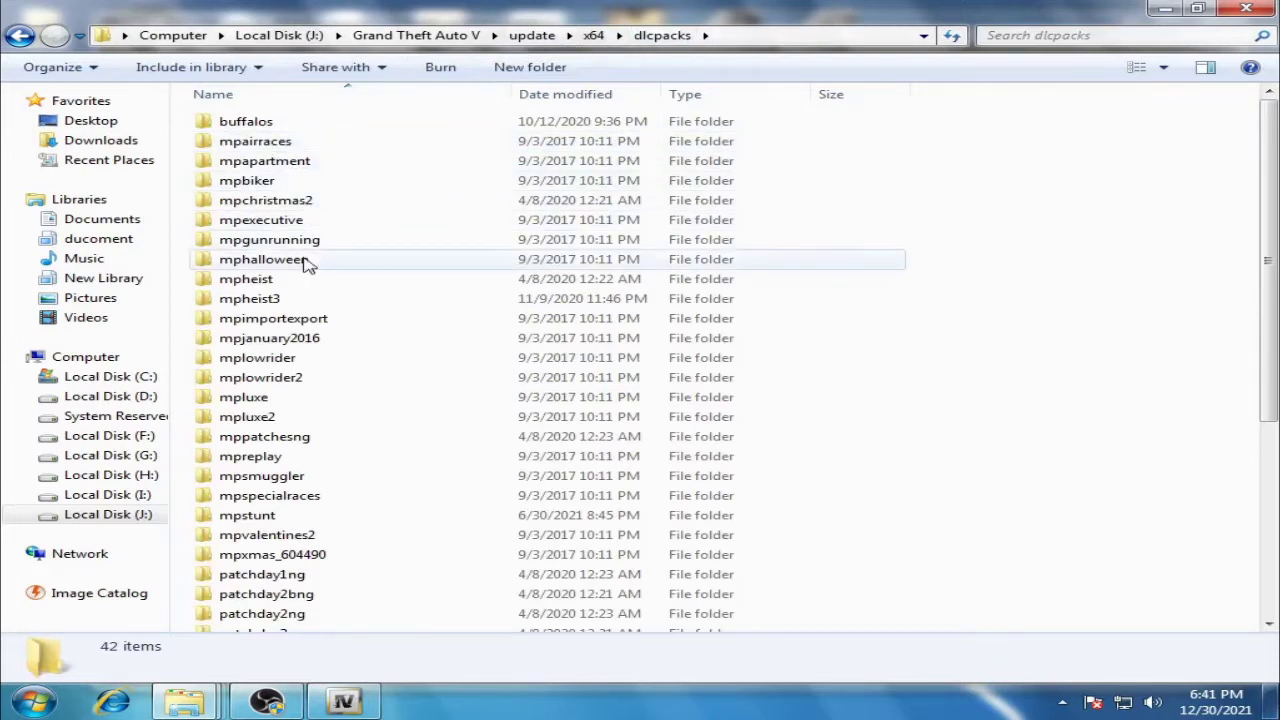
Step: Search the dlcpacks folder for the copied name mpchristmas2017
{"action": "right_click", "coordinate": [1006, 38]}
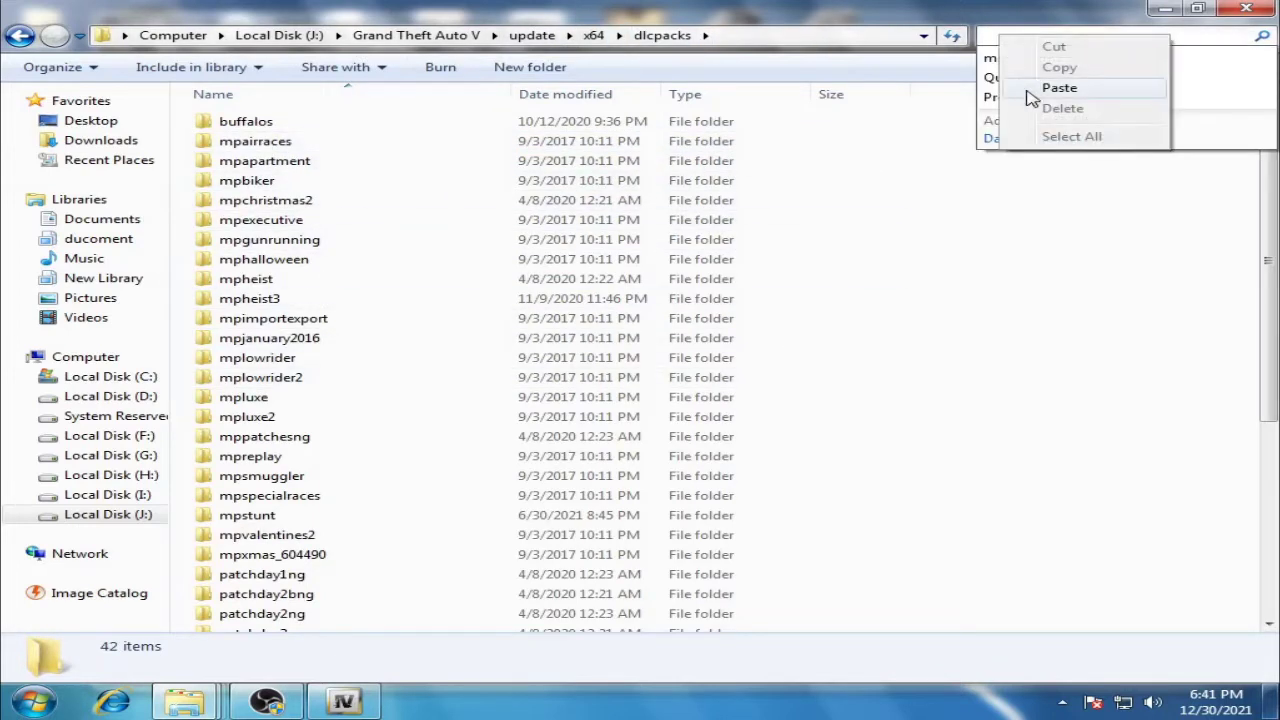
{"action": "left_click", "coordinate": [1030, 92]}
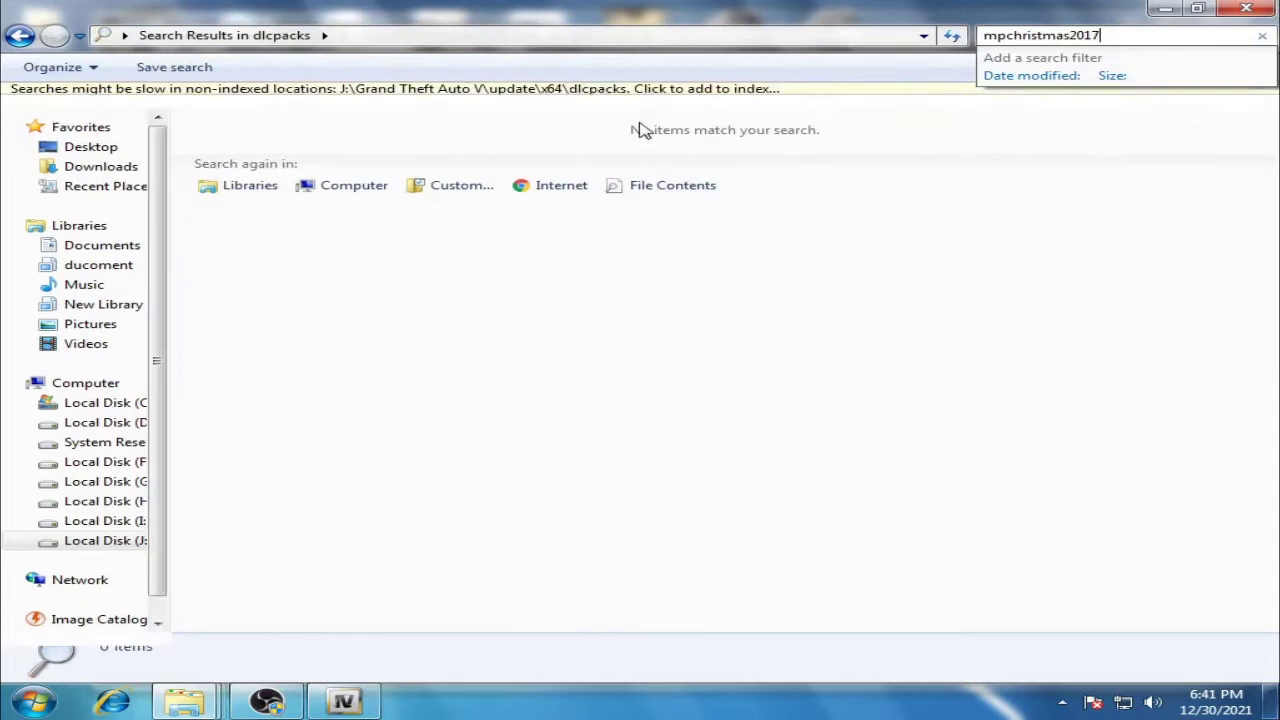
{"action": "left_click_drag", "start_coordinate": [628, 151], "coordinate": [848, 132]}
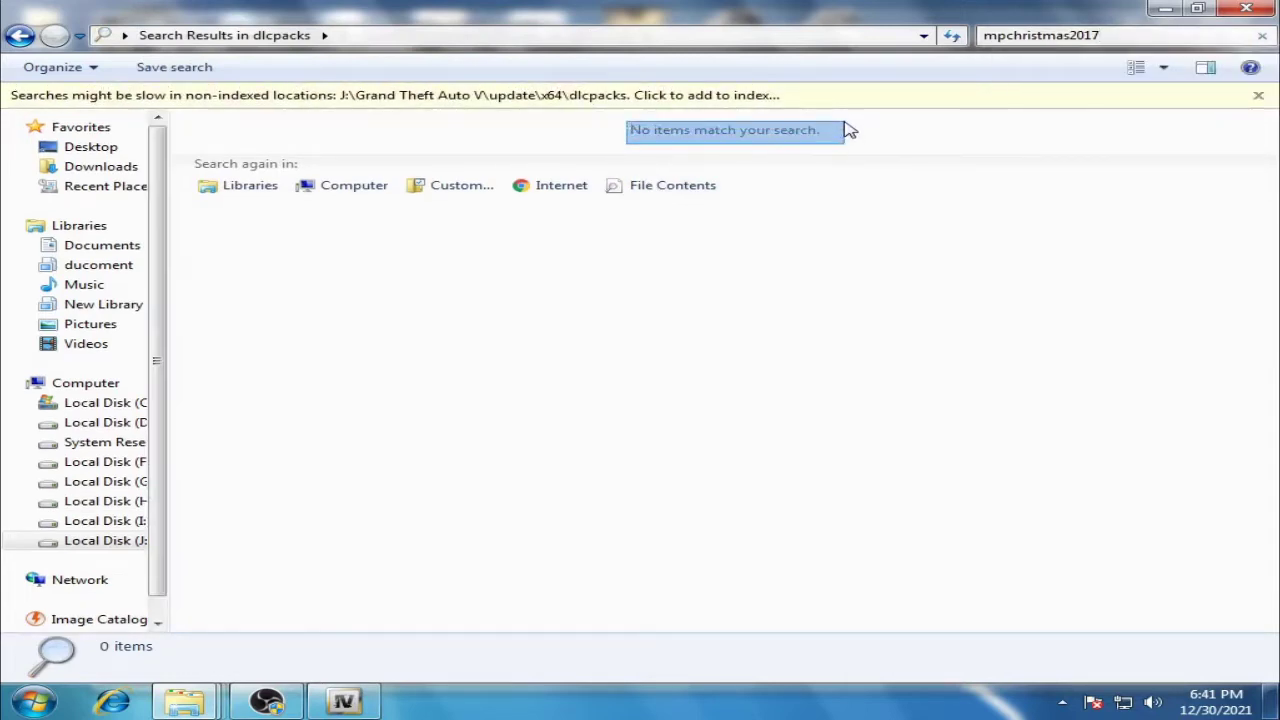
{"action": "left_click_drag", "start_coordinate": [848, 129], "coordinate": [837, 155]}
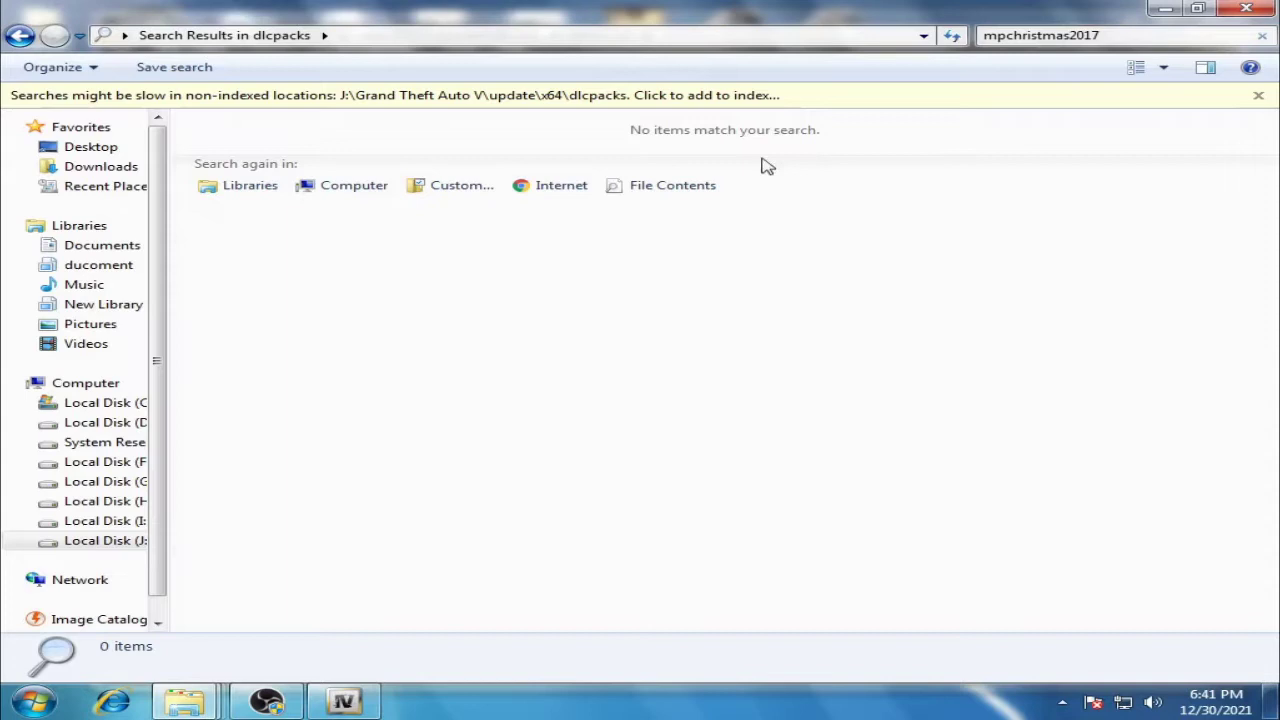
Step: Leave the search results and go back up to the Grand Theft Auto V folder
{"action": "left_click", "coordinate": [22, 37]}
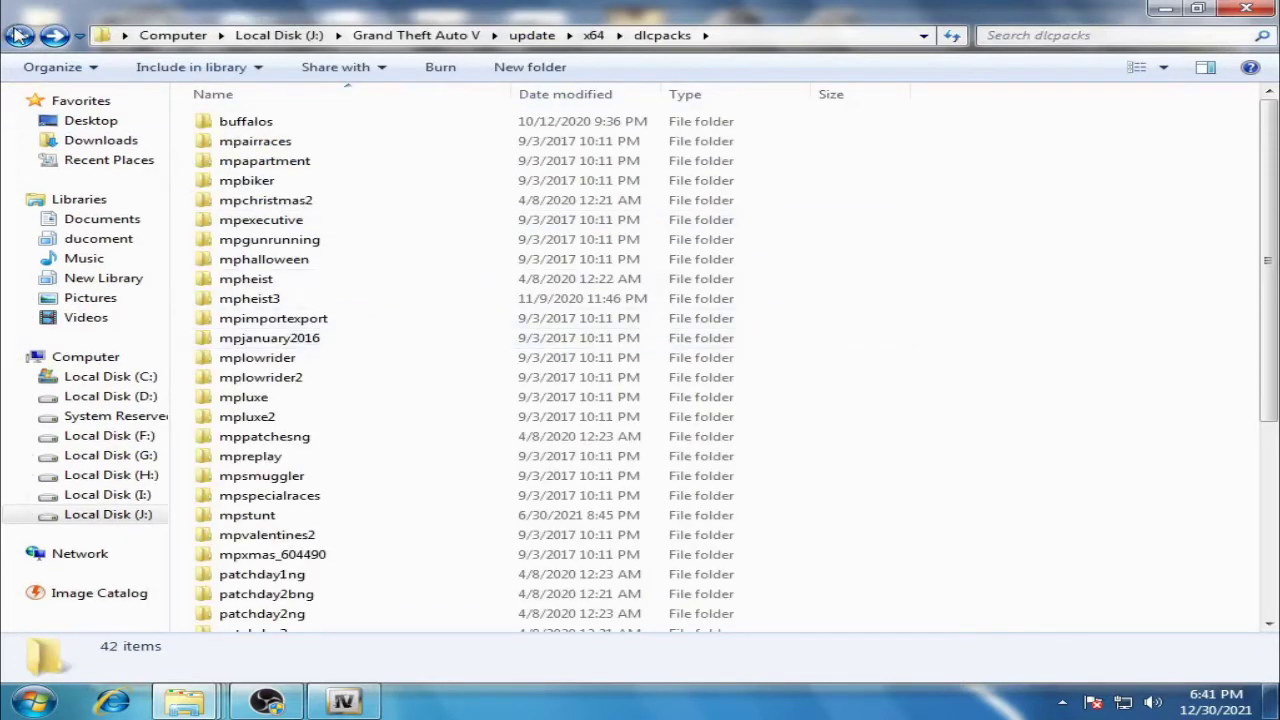
{"action": "left_click", "coordinate": [19, 36]}
{"action": "left_click", "coordinate": [19, 36]}
{"action": "left_click", "coordinate": [19, 36]}
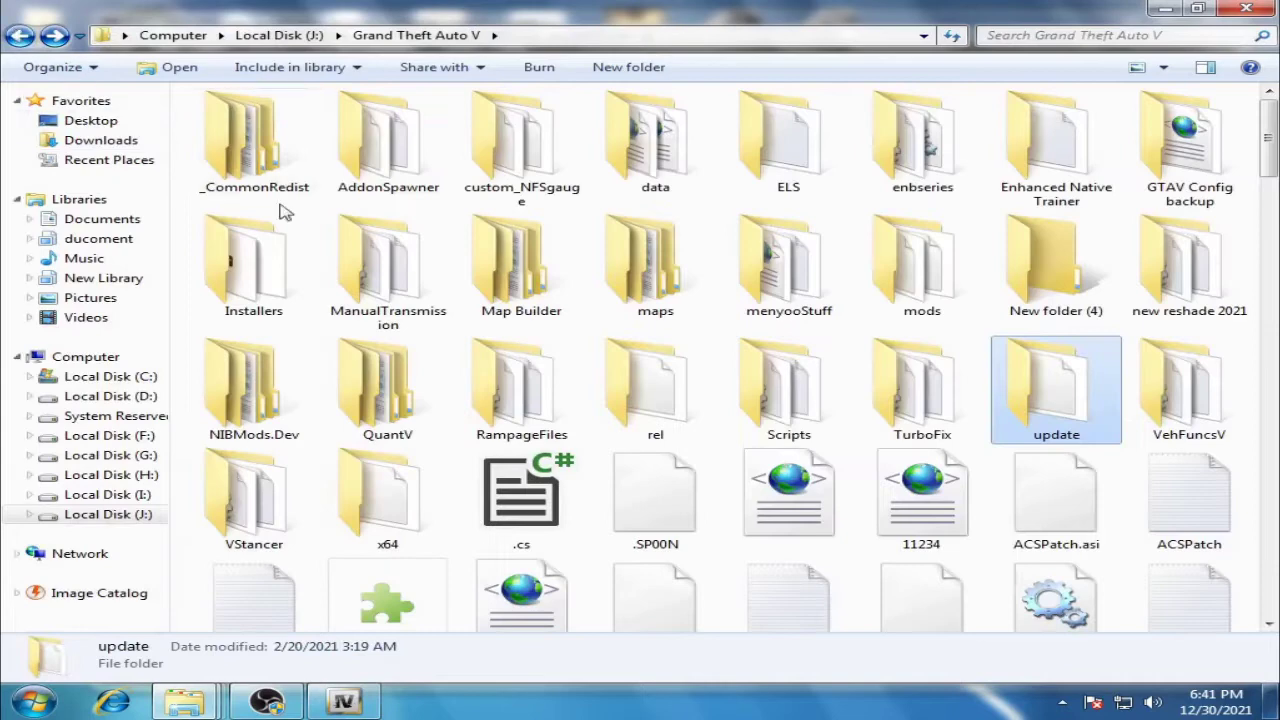
Step: Switch to the gta 5 1.44 folder window on drive G and copy its mpchristmas2017 folder
{"action": "mouse_move", "coordinate": [184, 700]}
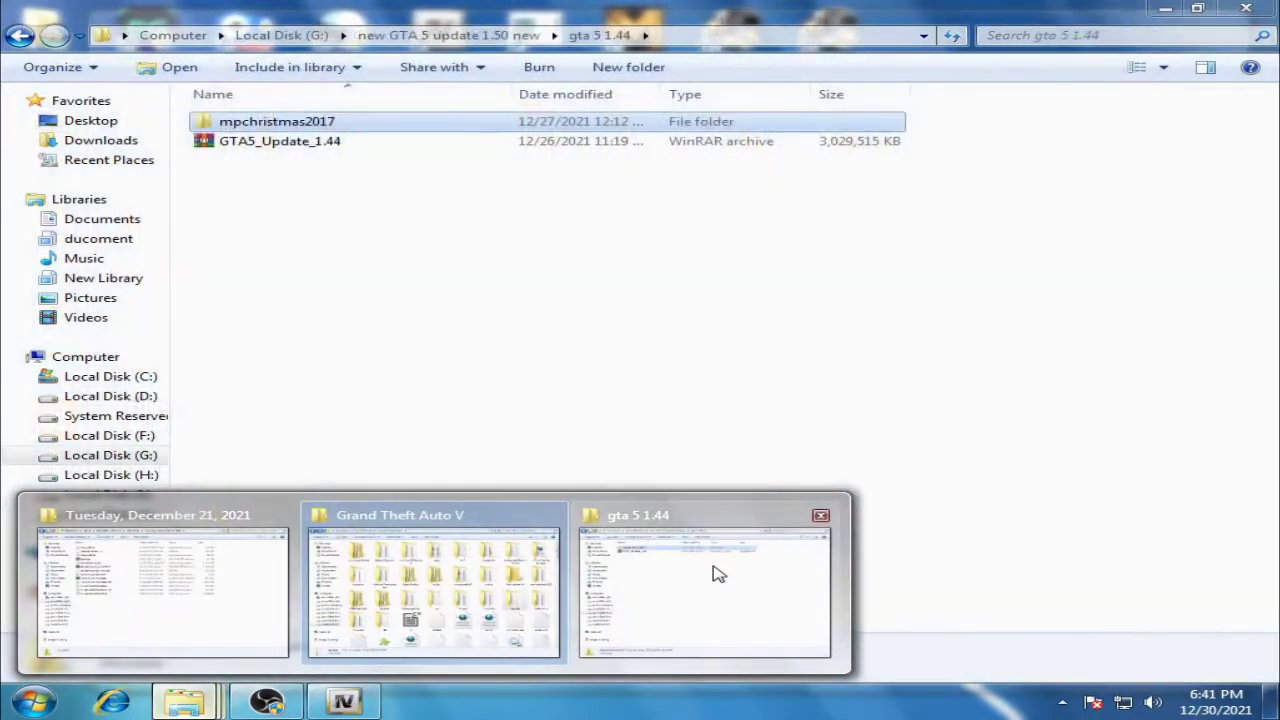
{"action": "left_click", "coordinate": [717, 573]}
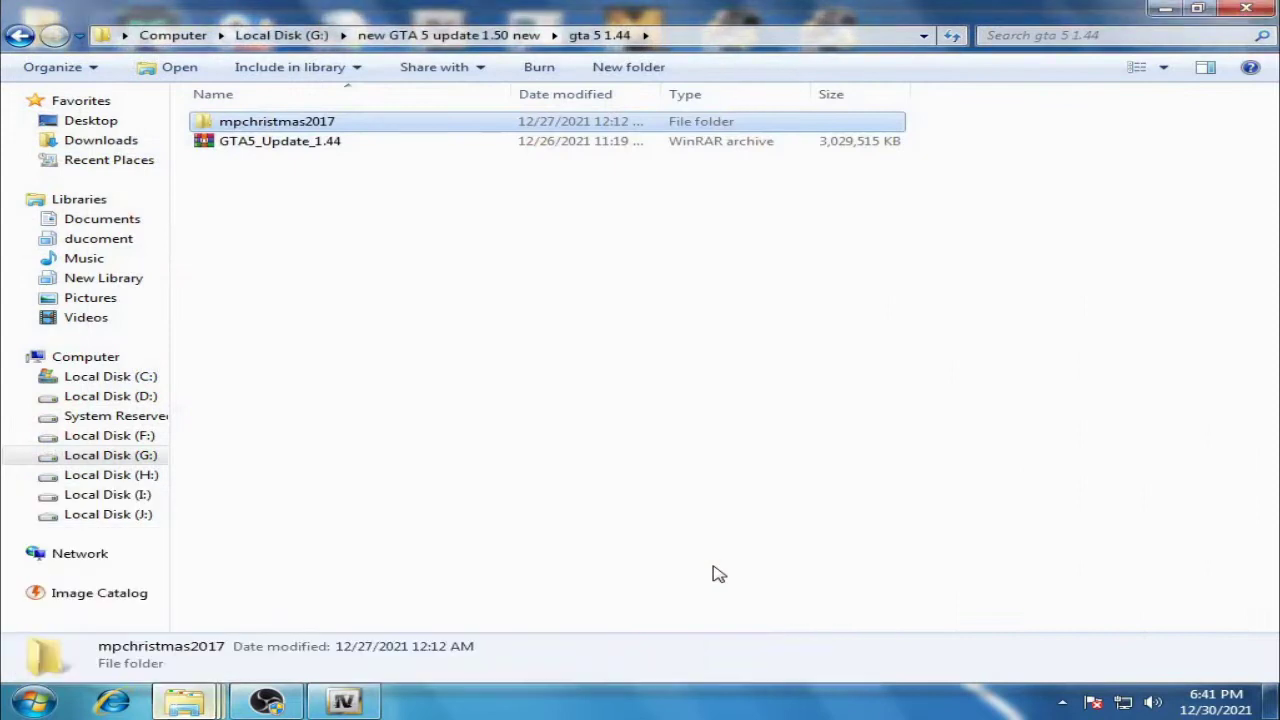
{"action": "right_click", "coordinate": [308, 128]}
{"action": "left_click", "coordinate": [362, 529]}
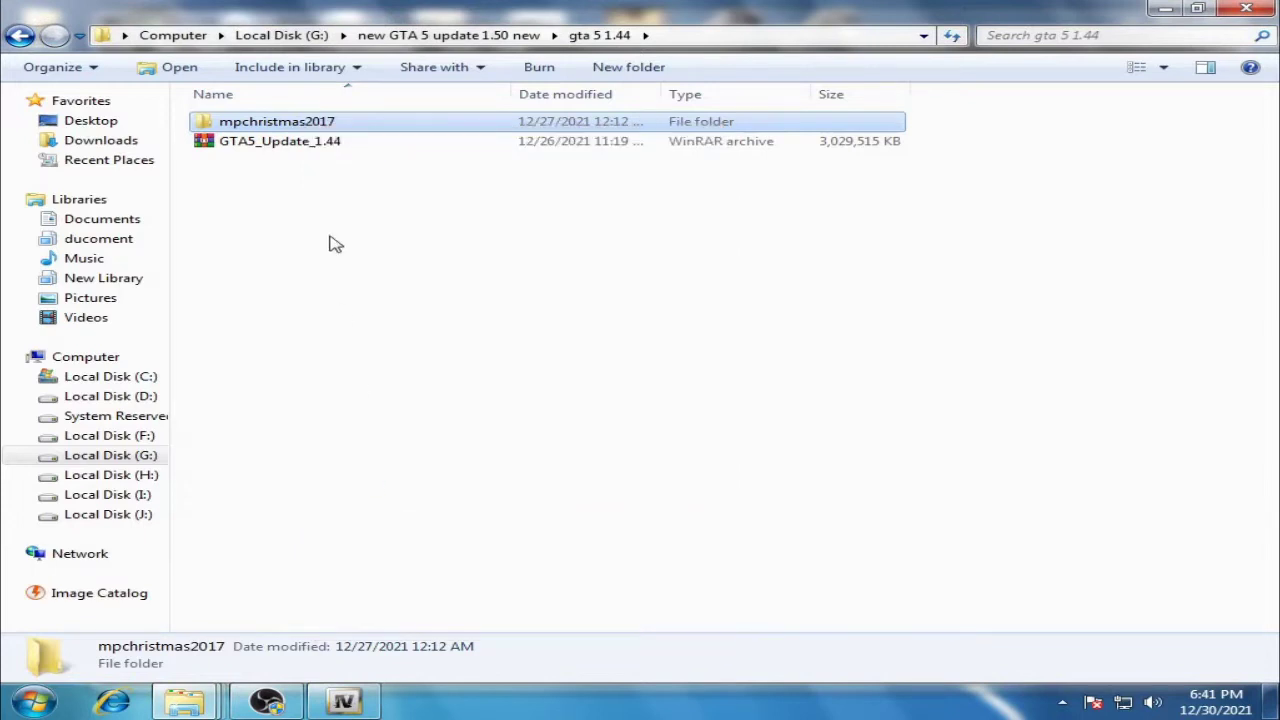
{"action": "right_click", "coordinate": [228, 124]}
{"action": "left_click", "coordinate": [308, 528]}
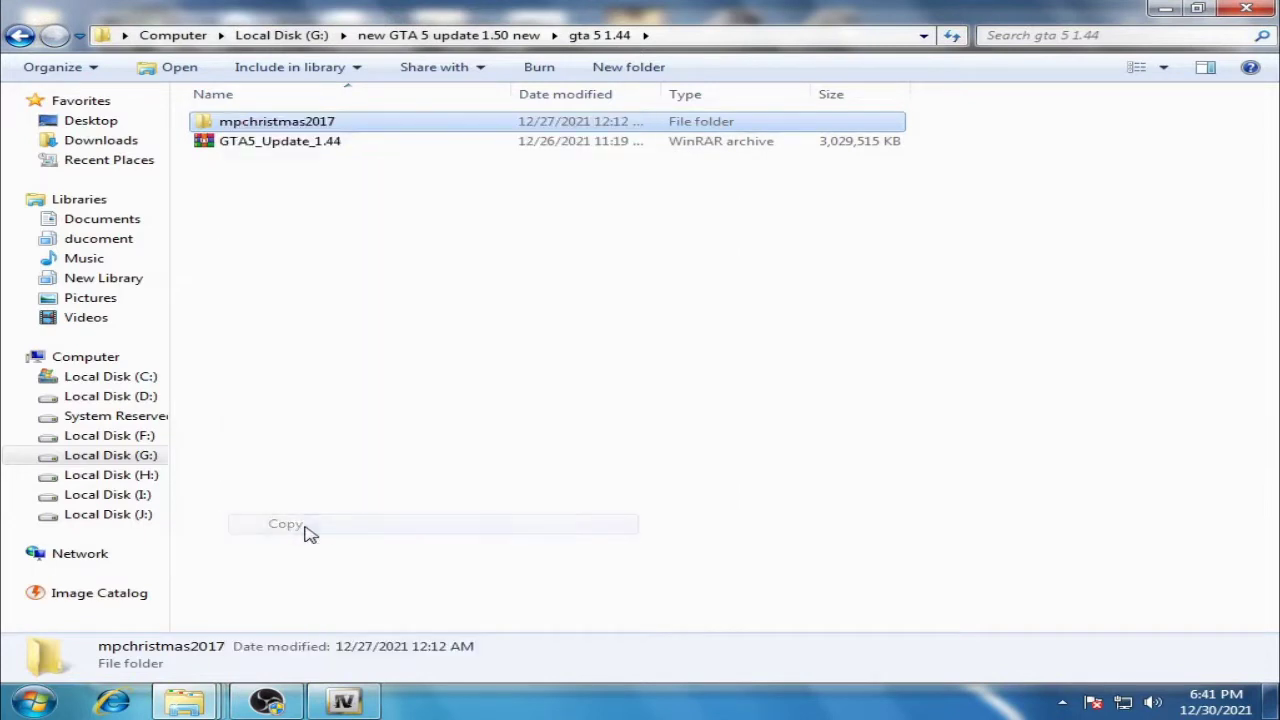
Step: Switch back to the Grand Theft Auto V folder and open mods\update\x64\dlcpacks inside it
{"action": "mouse_move", "coordinate": [184, 702]}
{"action": "left_click", "coordinate": [445, 575]}
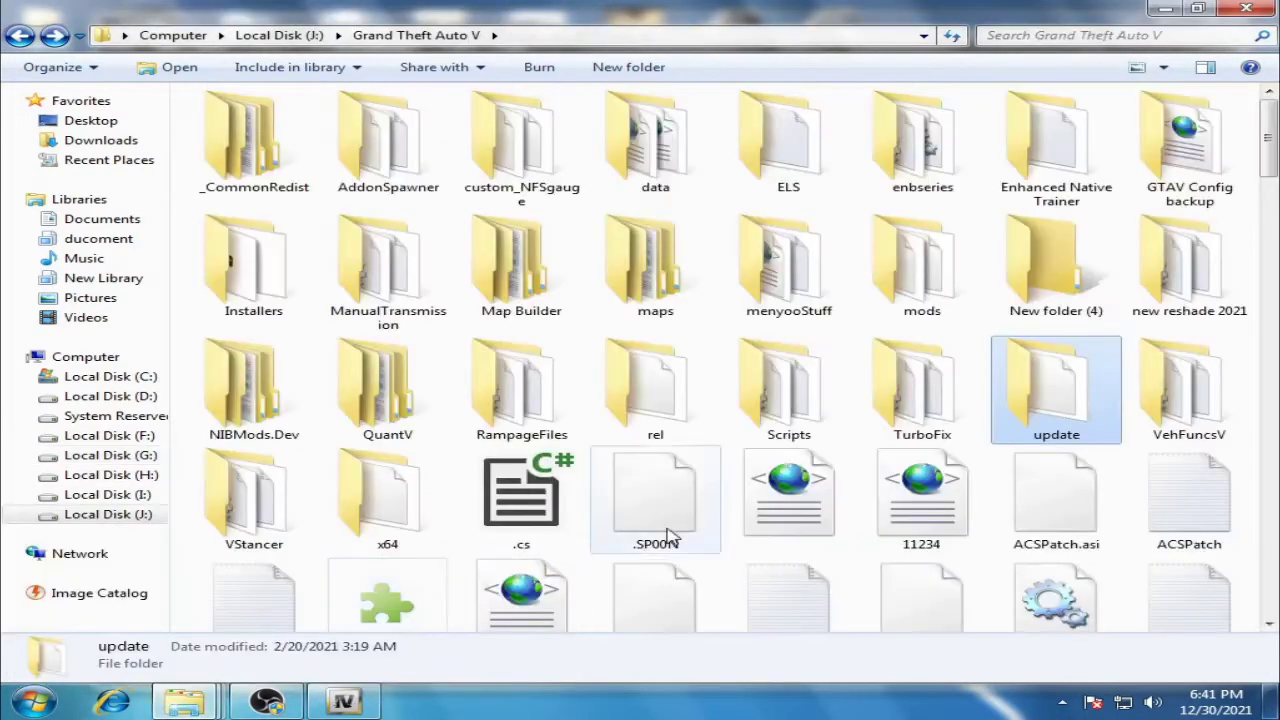
{"action": "left_click", "coordinate": [928, 298]}
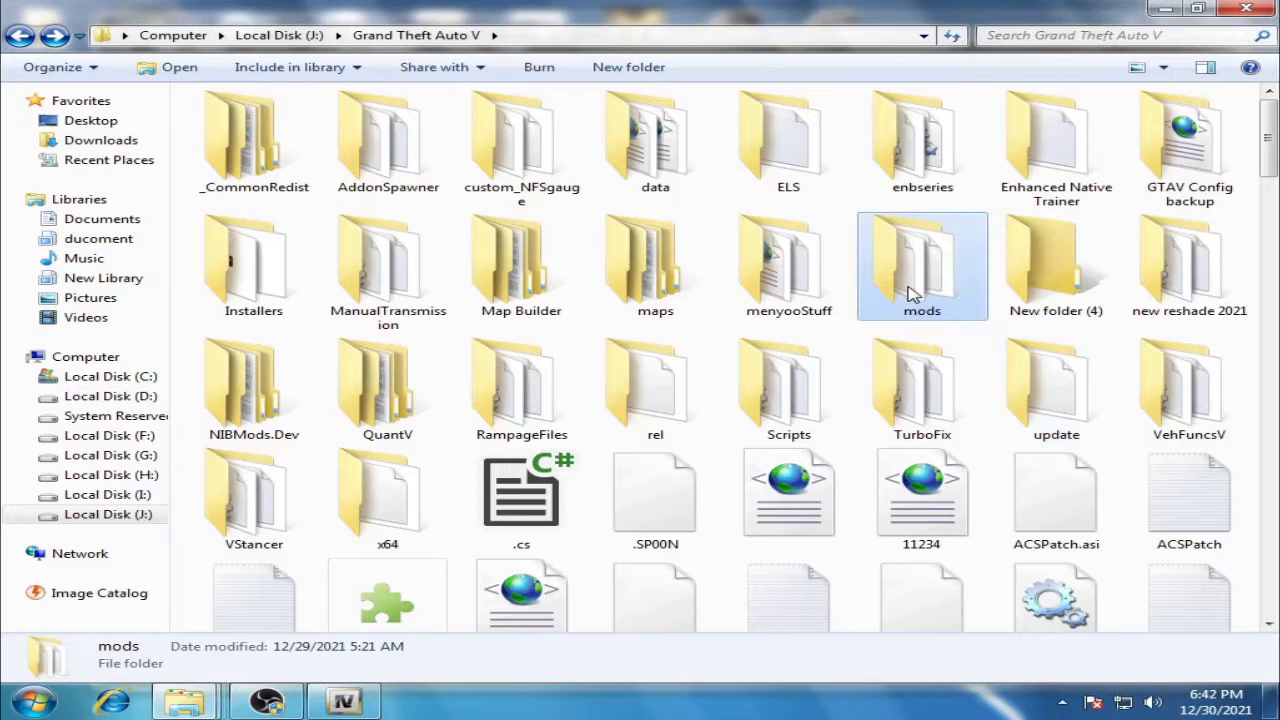
{"action": "double_click", "coordinate": [910, 293]}
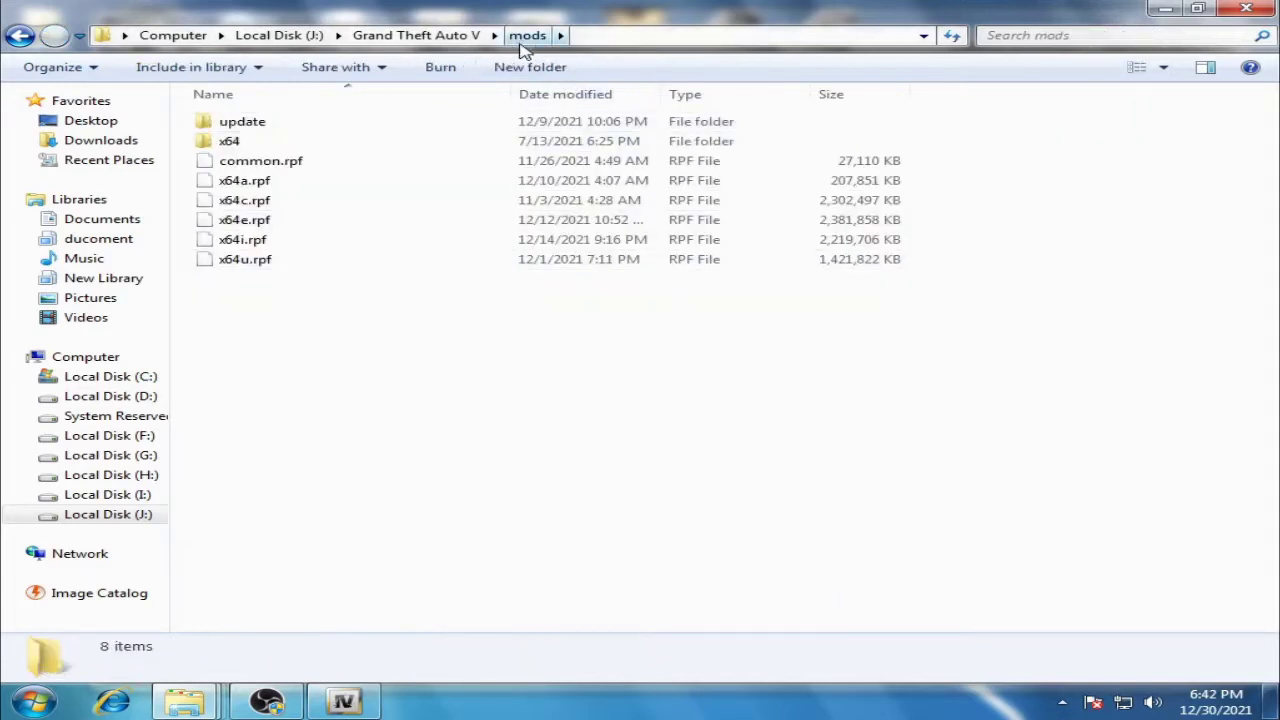
{"action": "double_click", "coordinate": [277, 129]}
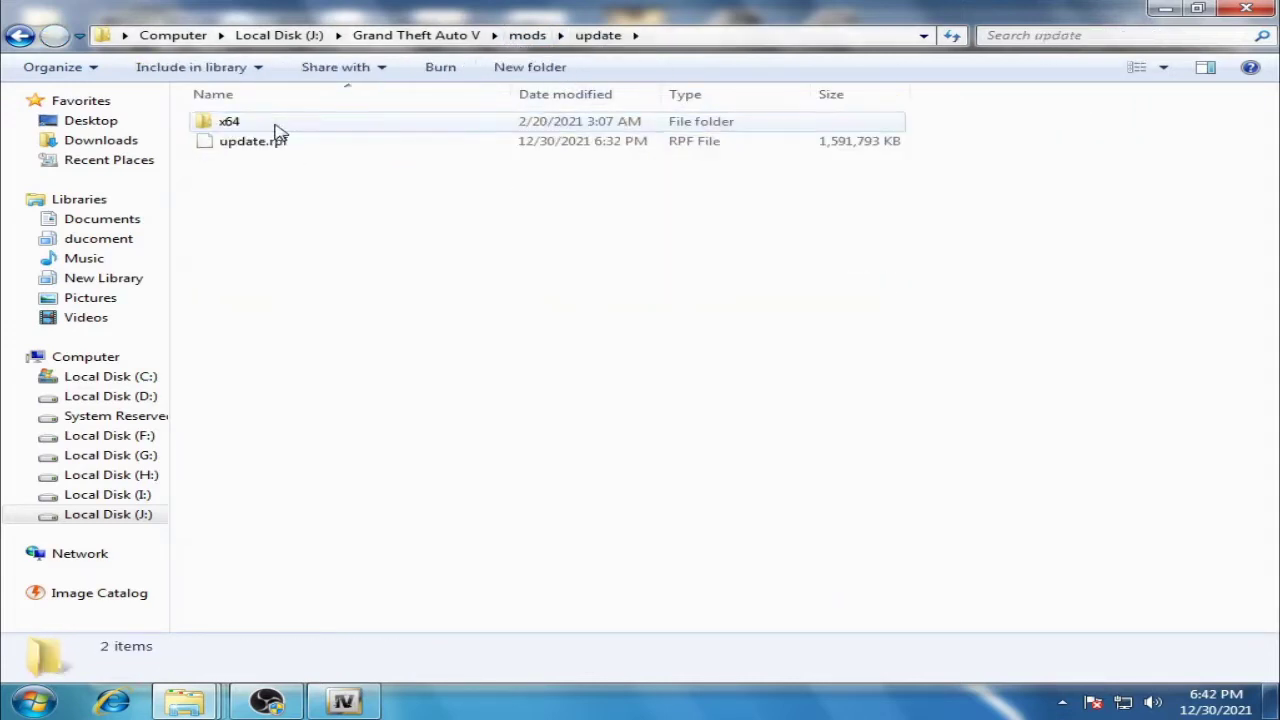
{"action": "double_click", "coordinate": [286, 131]}
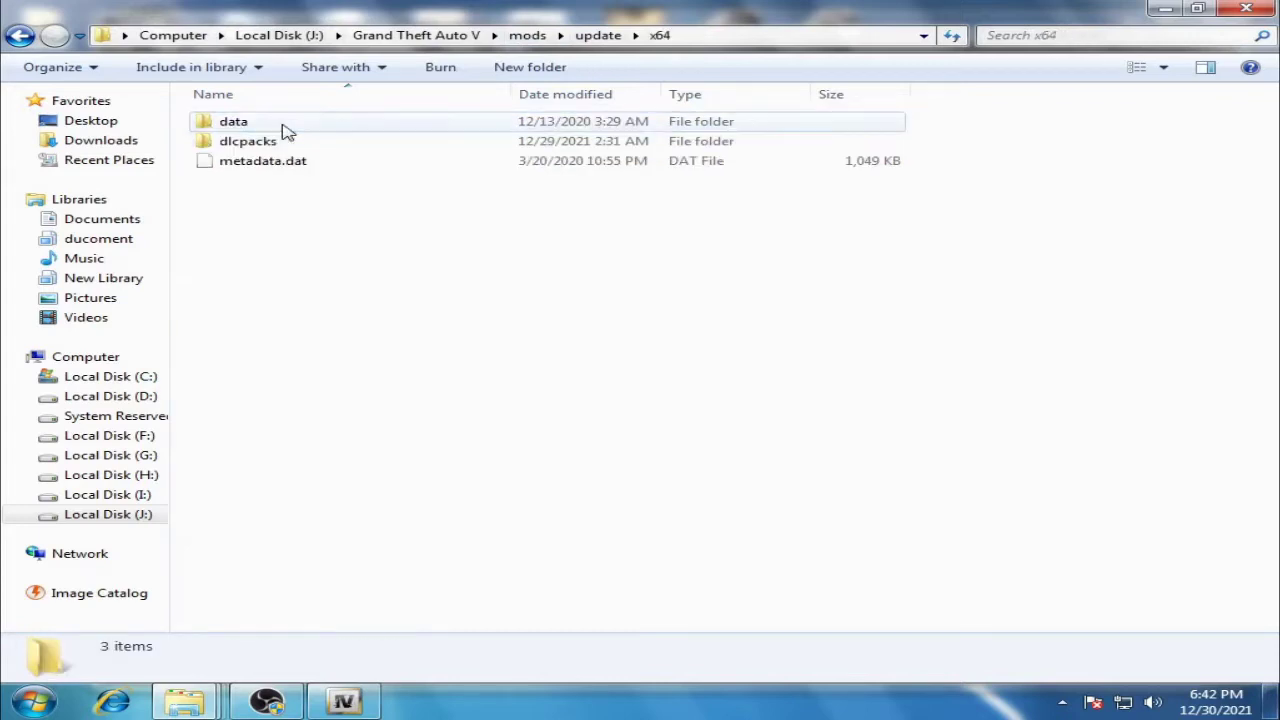
{"action": "double_click", "coordinate": [285, 146]}
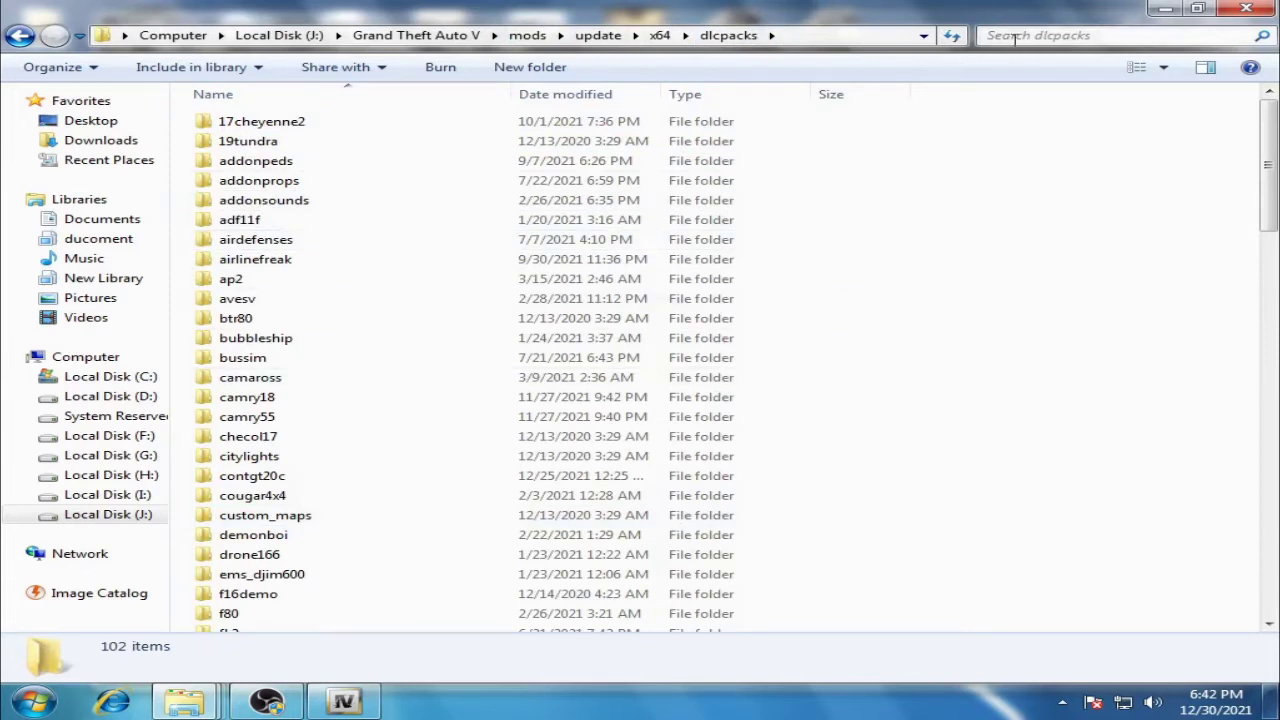
Step: Paste the copied mpchristmas2017 folder into the mods dlcpacks folder twice, agreeing each time to merge it with the existing folder
{"action": "right_click", "coordinate": [1055, 426]}
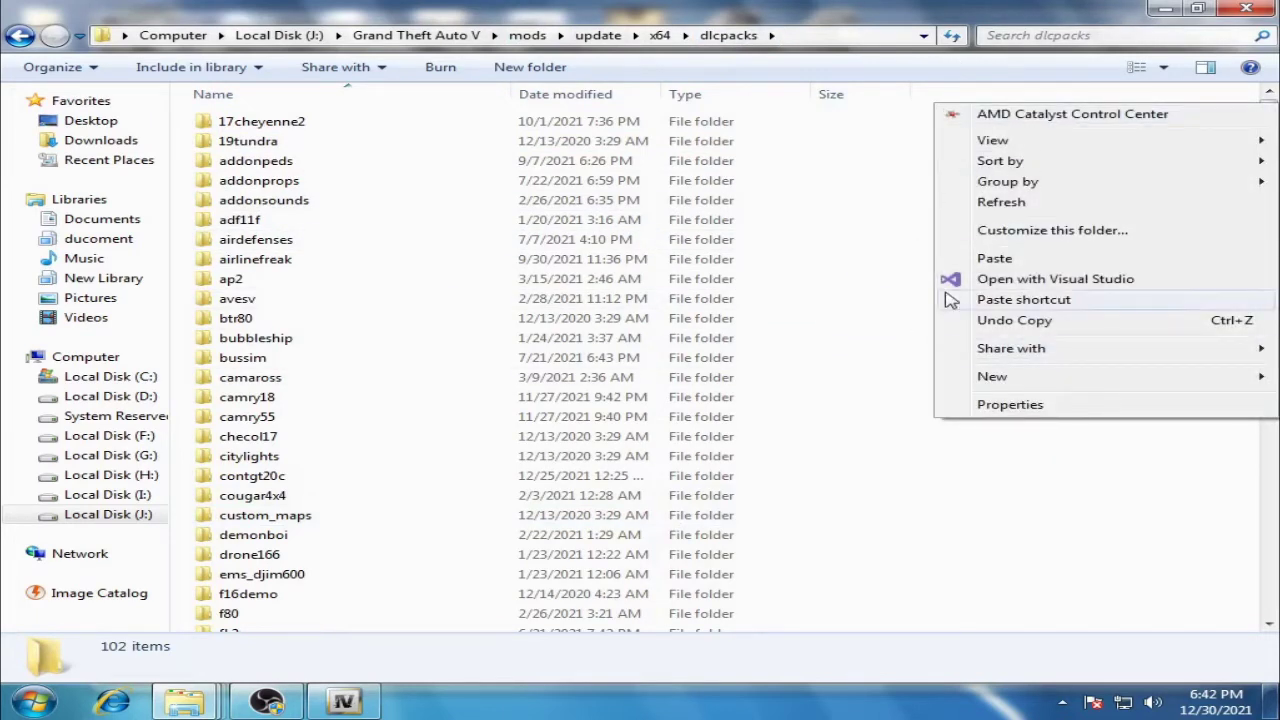
{"action": "left_click", "coordinate": [1003, 262]}
{"action": "left_click", "coordinate": [732, 537]}
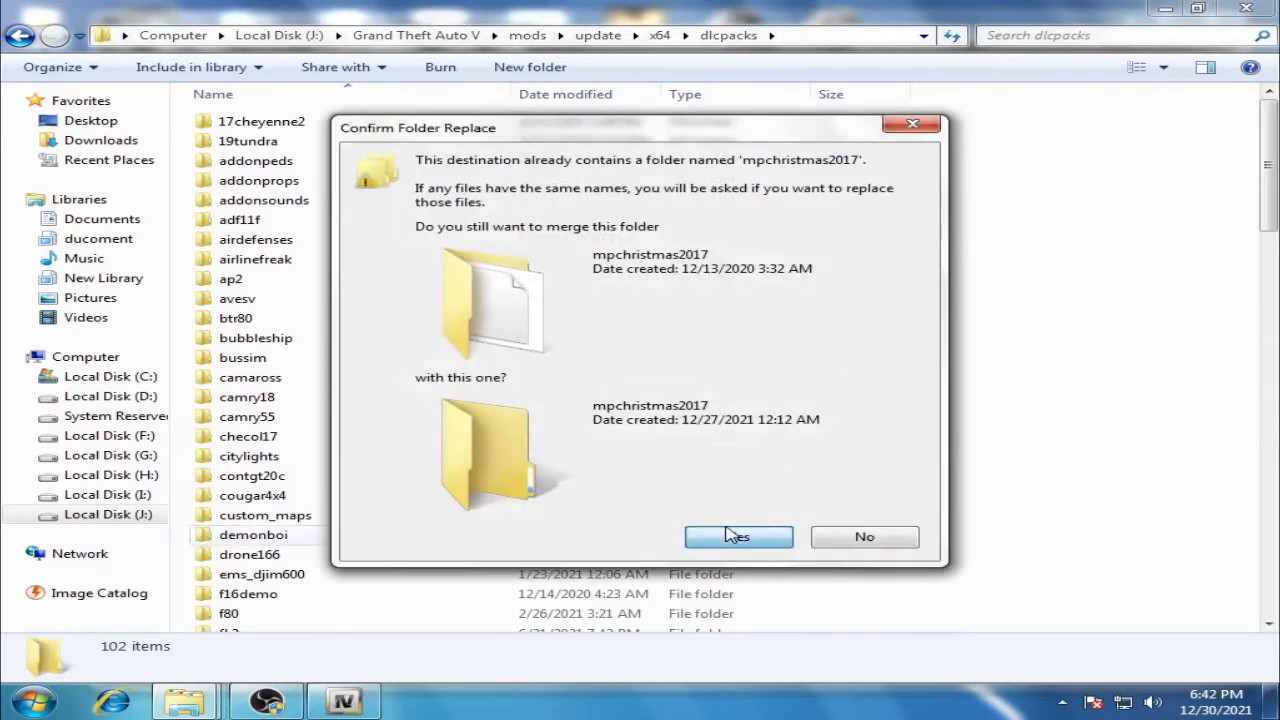
{"action": "scroll", "coordinate": [760, 484], "scroll_direction": "down", "scroll_amount": 1}
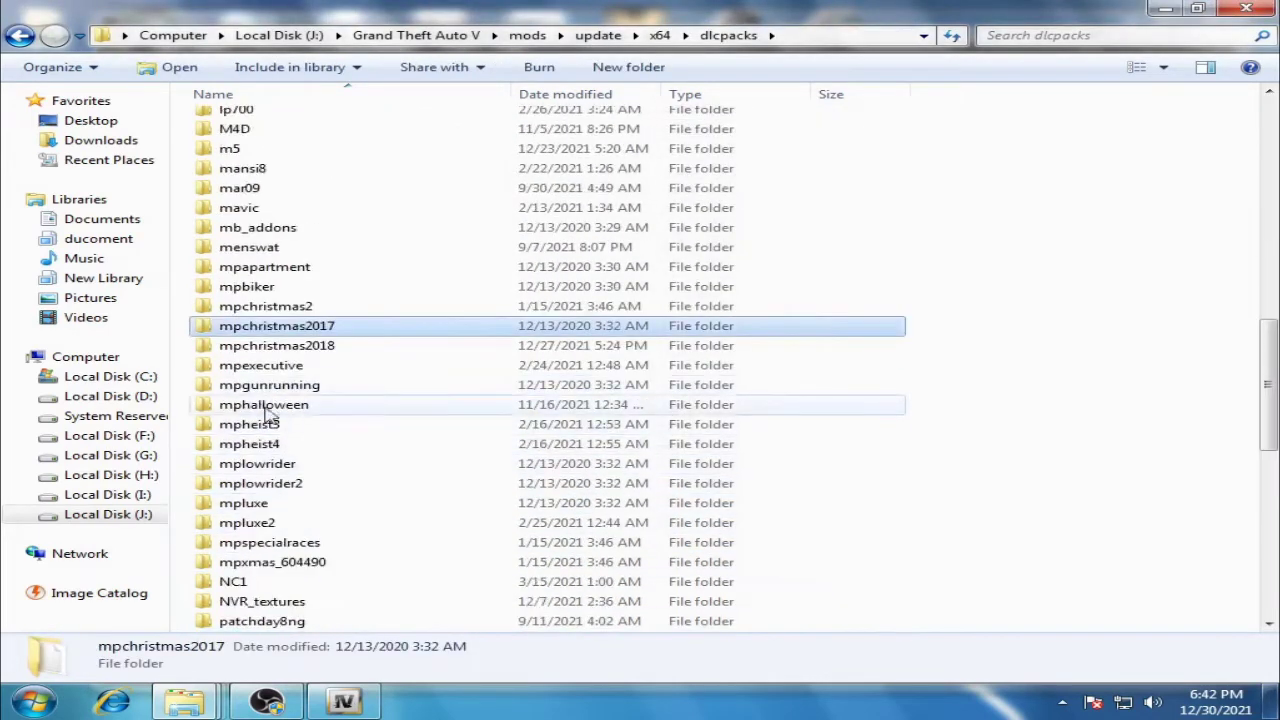
{"action": "right_click", "coordinate": [1100, 254]}
{"action": "left_click", "coordinate": [985, 402]}
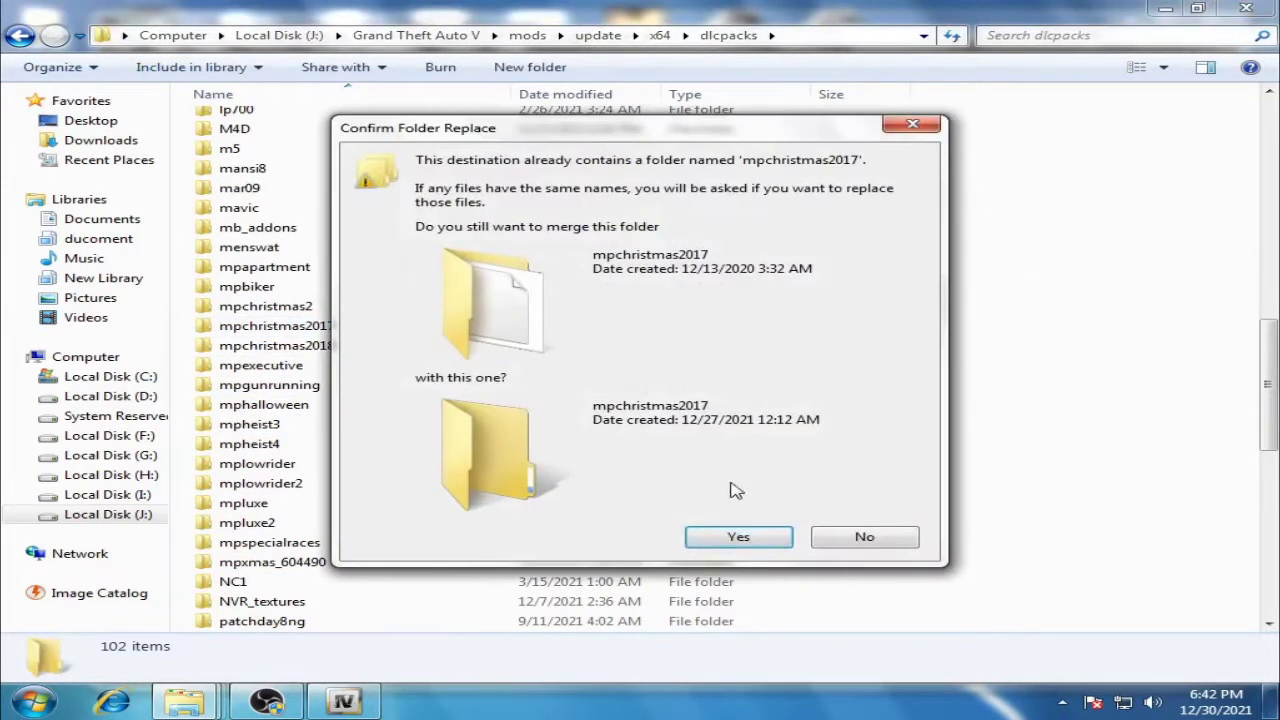
{"action": "left_click", "coordinate": [737, 536]}
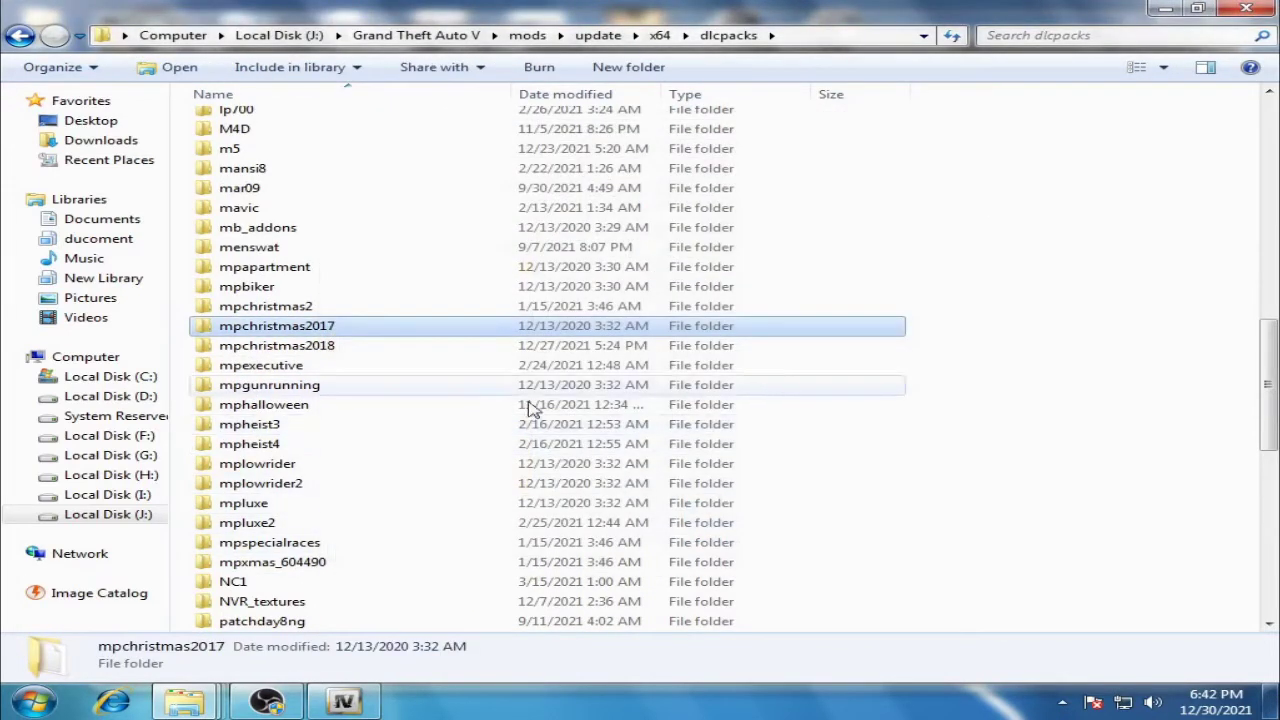
Step: Open the mpchristmas2017 folder in the mods dlcpacks and check the size of dlc.rpf in its properties
{"action": "double_click", "coordinate": [336, 333]}
{"action": "left_click", "coordinate": [229, 124]}
{"action": "right_click", "coordinate": [229, 121]}
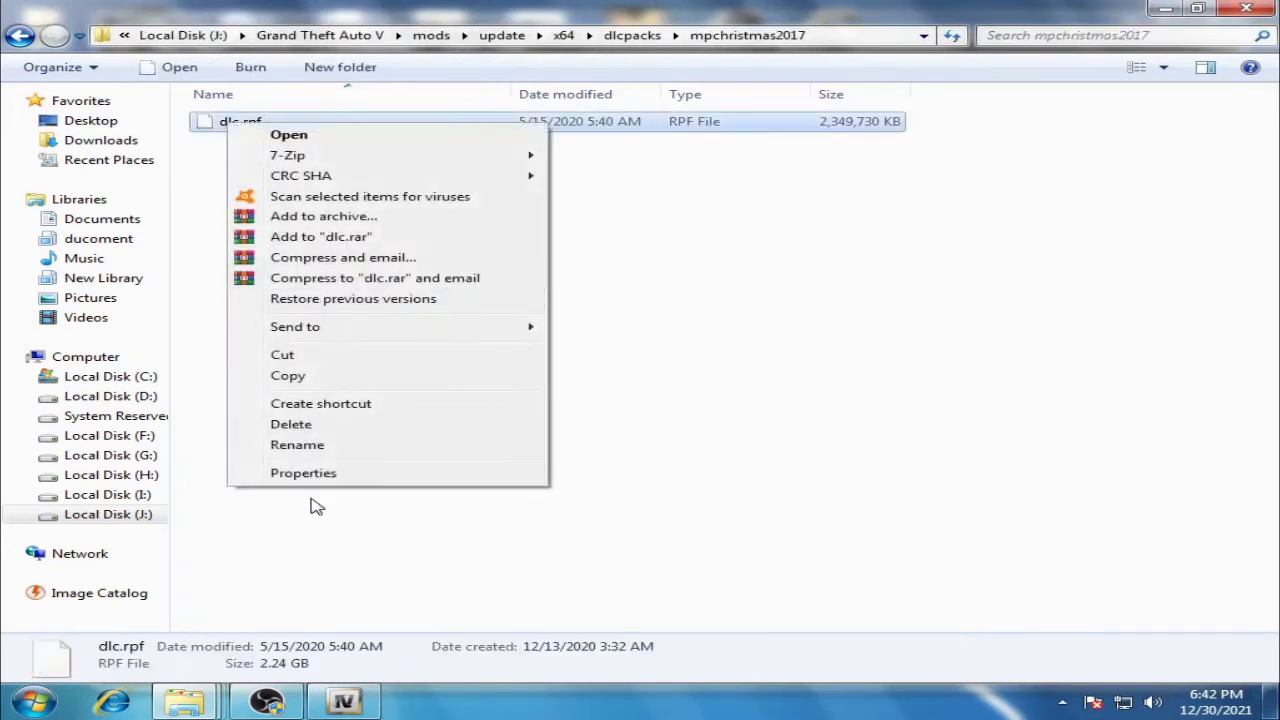
{"action": "left_click", "coordinate": [314, 475]}
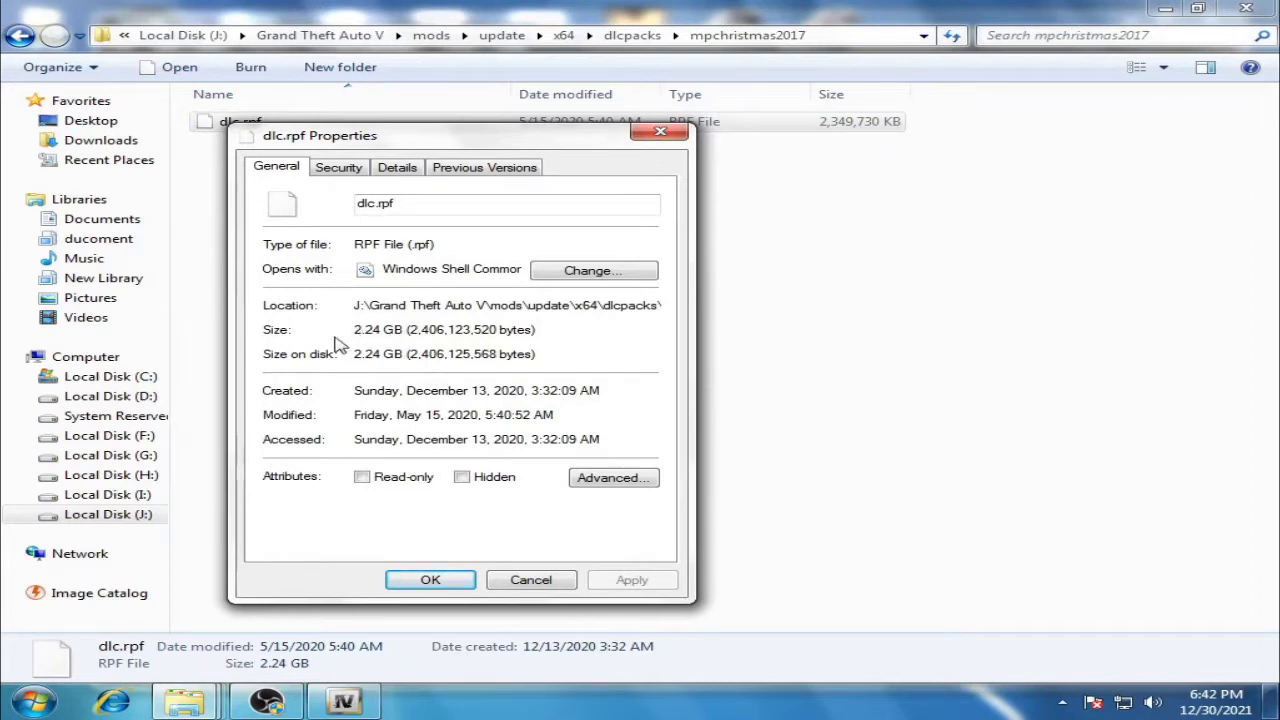
{"action": "left_click", "coordinate": [656, 133]}
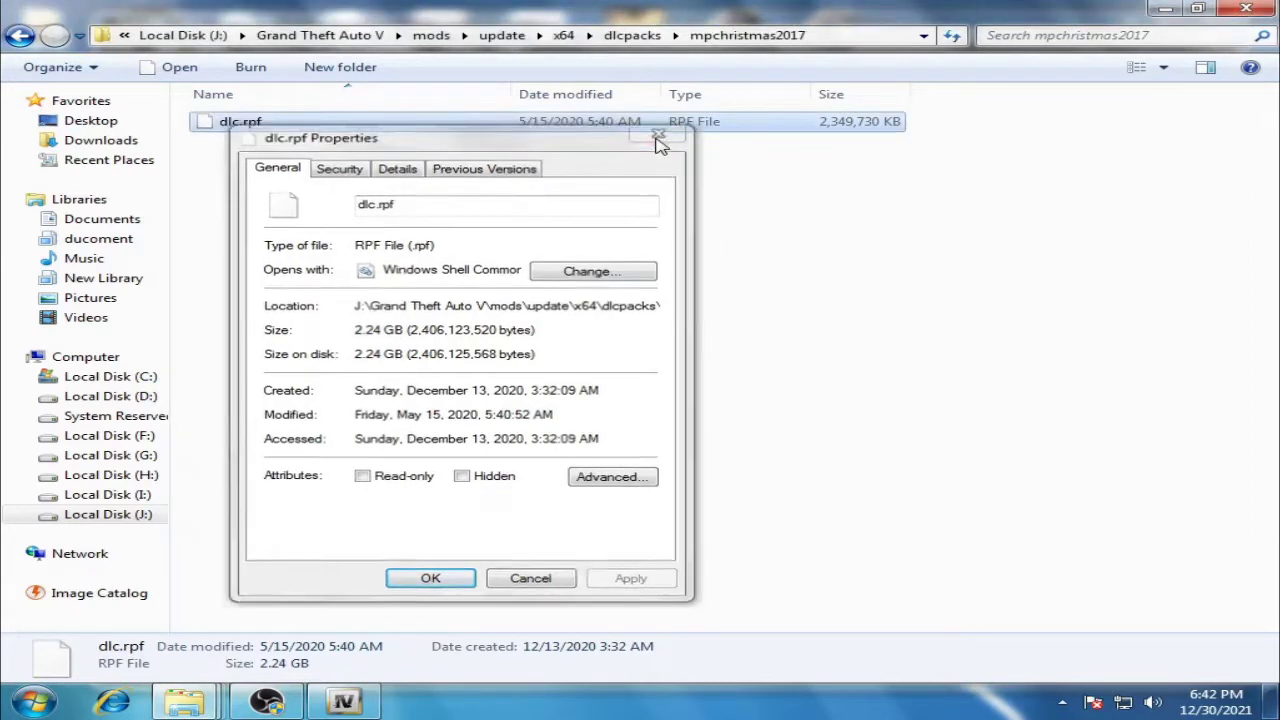
Step: Go back from the mpchristmas2017 folder to the main Grand Theft Auto V folder
{"action": "left_click", "coordinate": [20, 36]}
{"action": "left_click", "coordinate": [20, 36]}
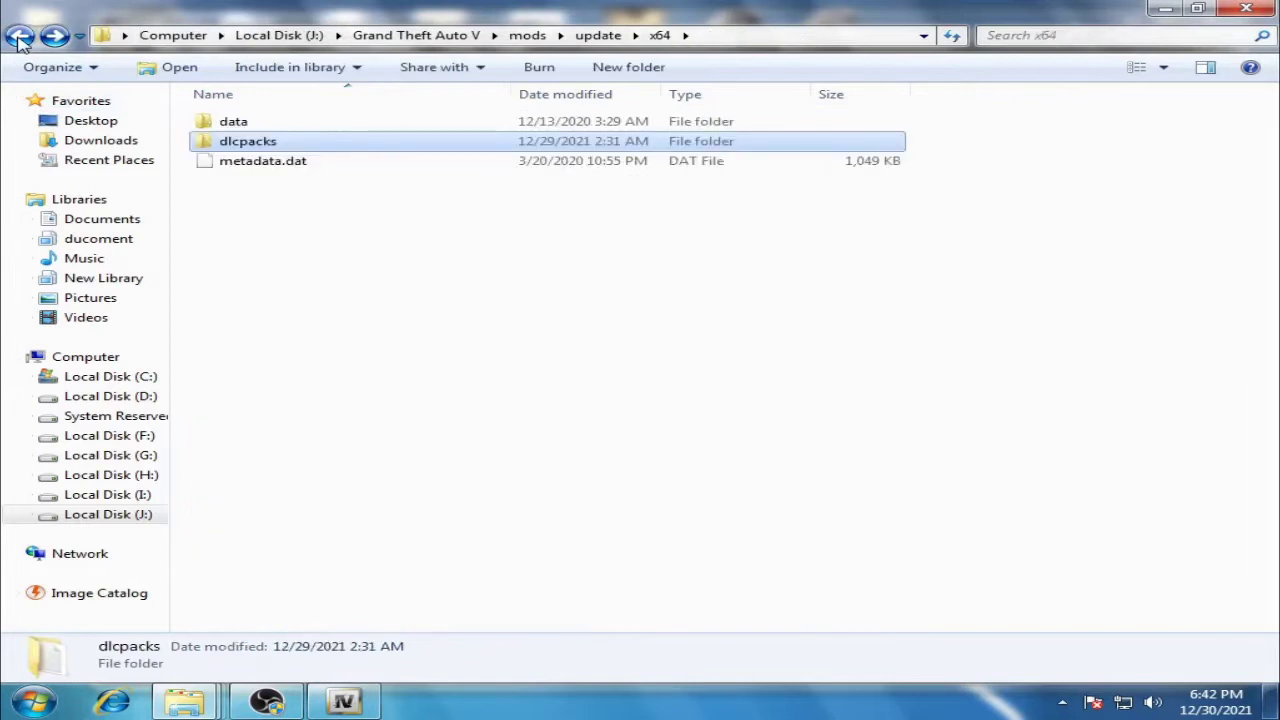
{"action": "left_click", "coordinate": [20, 36]}
{"action": "left_click", "coordinate": [20, 36]}
{"action": "left_click", "coordinate": [20, 36]}
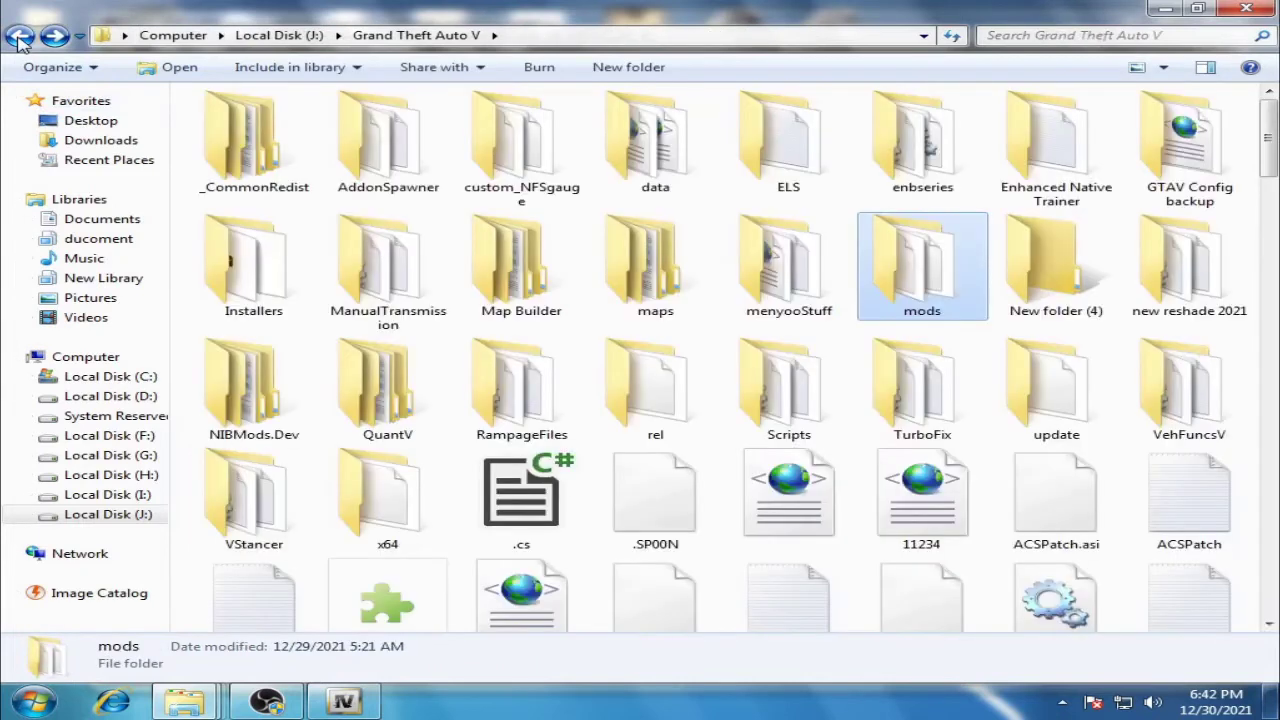
Step: Switch to the gta 5 1.44 folder window and check the GTA5_Update_1.44 archive's size in its properties
{"action": "left_click", "coordinate": [185, 702]}
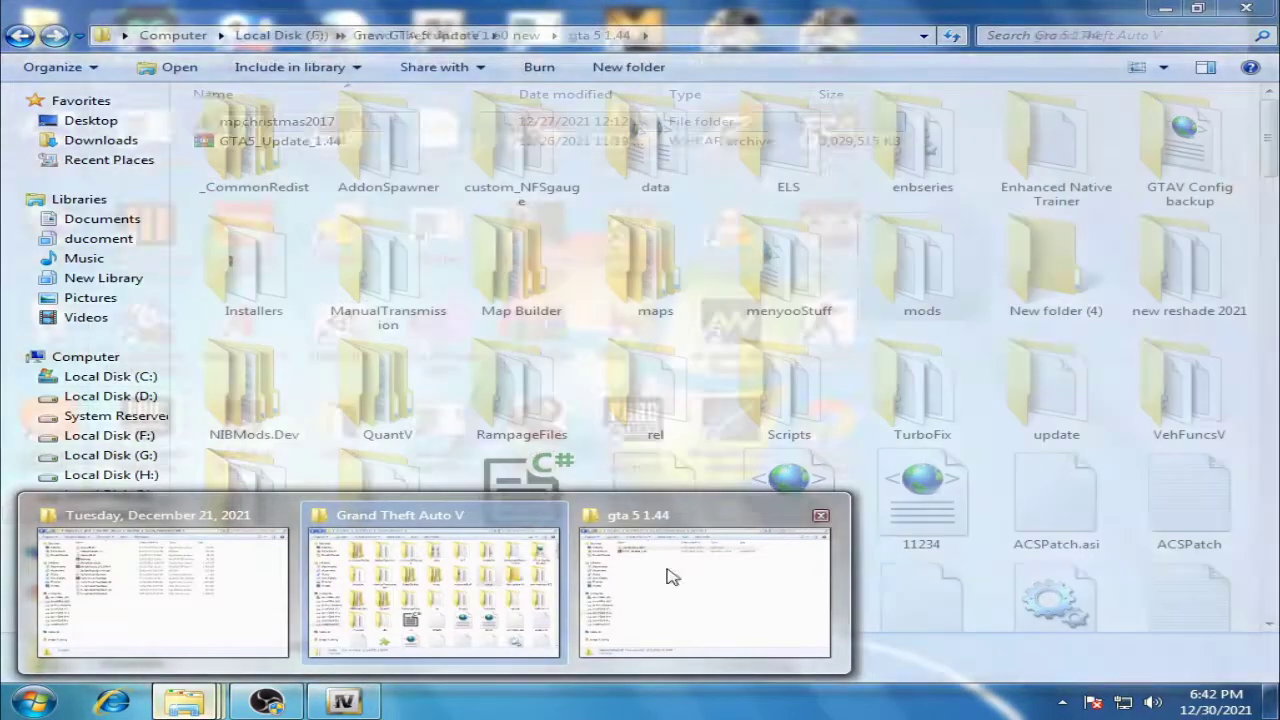
{"action": "left_click", "coordinate": [671, 577]}
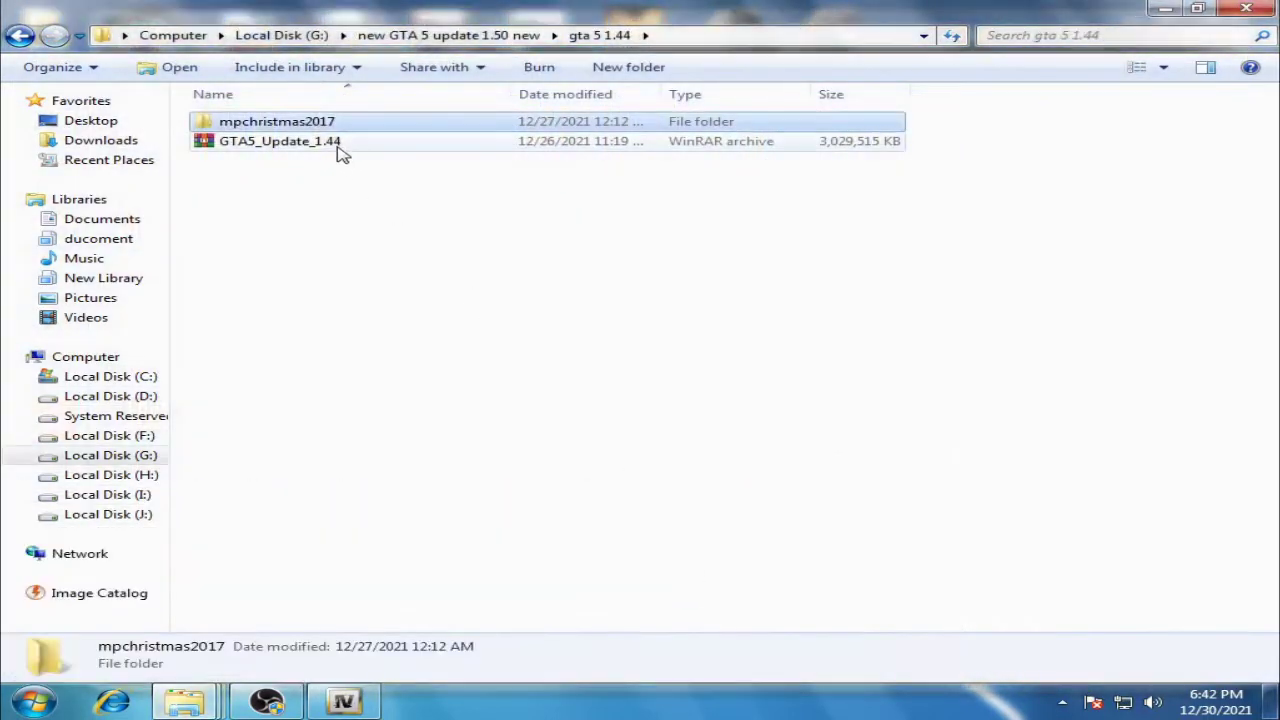
{"action": "left_click", "coordinate": [283, 145]}
{"action": "right_click", "coordinate": [280, 142]}
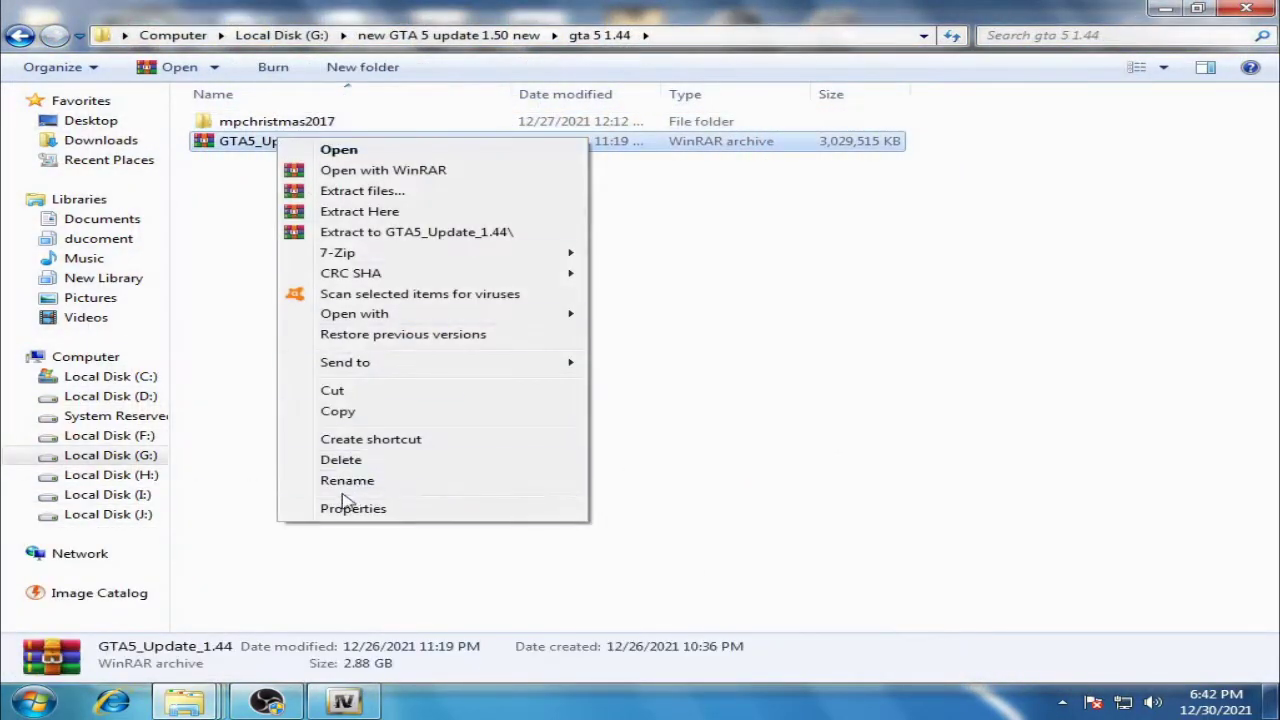
{"action": "left_click", "coordinate": [350, 507]}
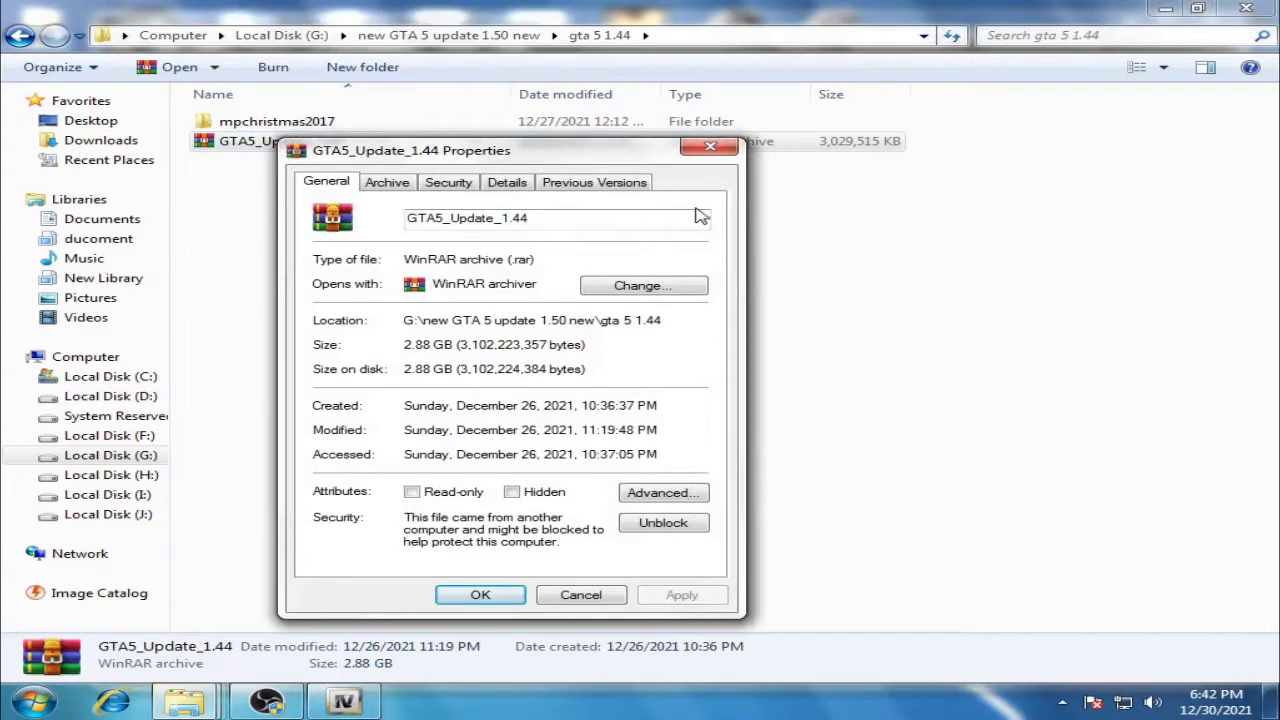
{"action": "left_click", "coordinate": [710, 147]}
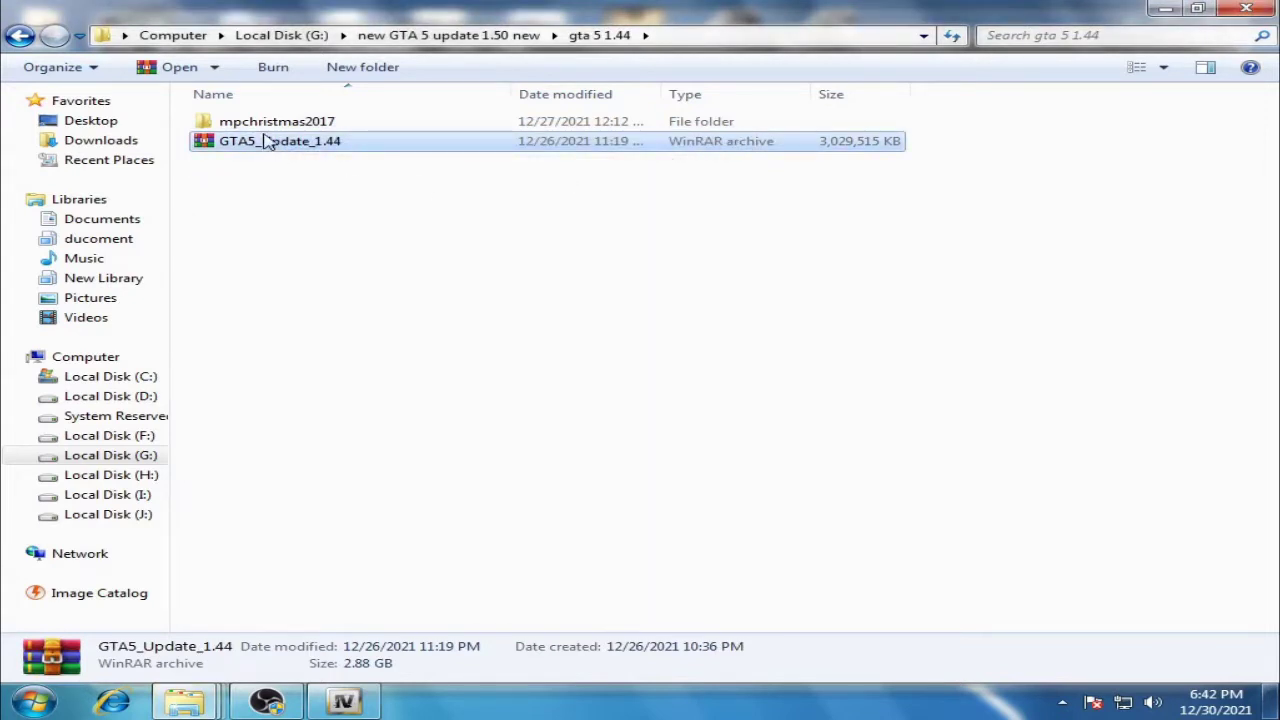
Step: Go up to the new GTA 5 update 1.50 new folder and open its gta 5 1.46 subfolder
{"action": "left_click", "coordinate": [20, 35]}
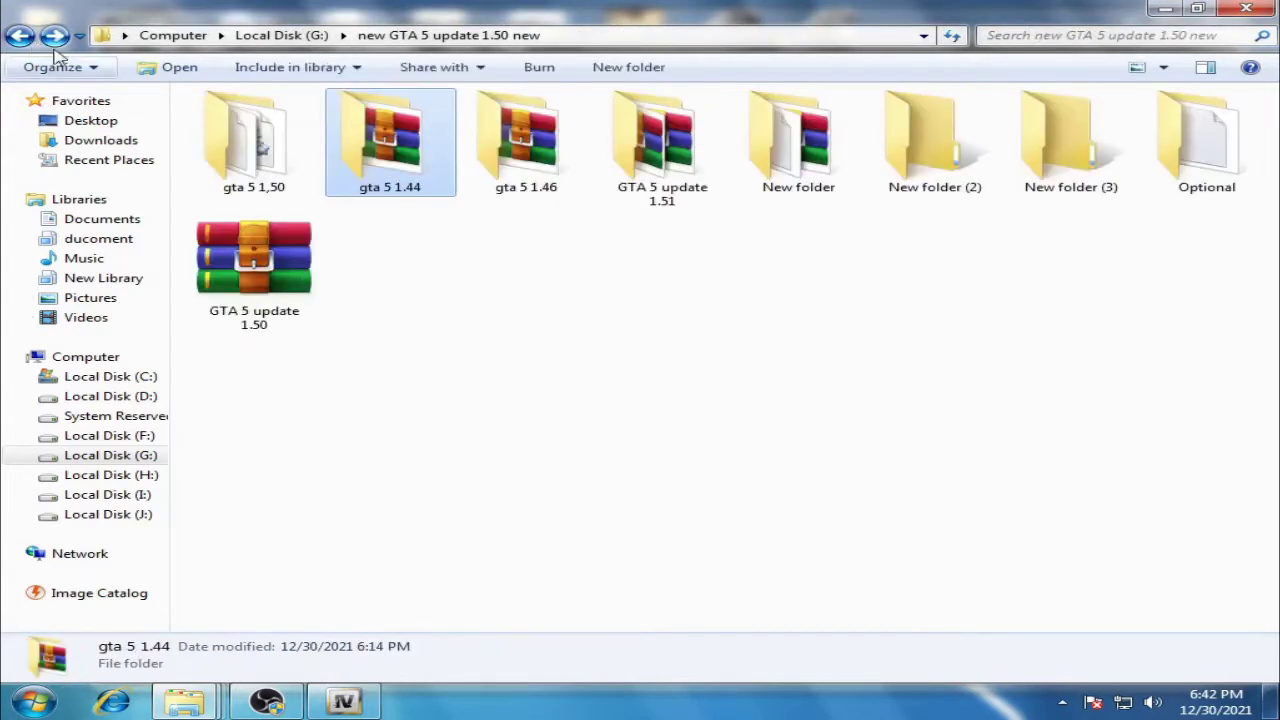
{"action": "left_click", "coordinate": [506, 190]}
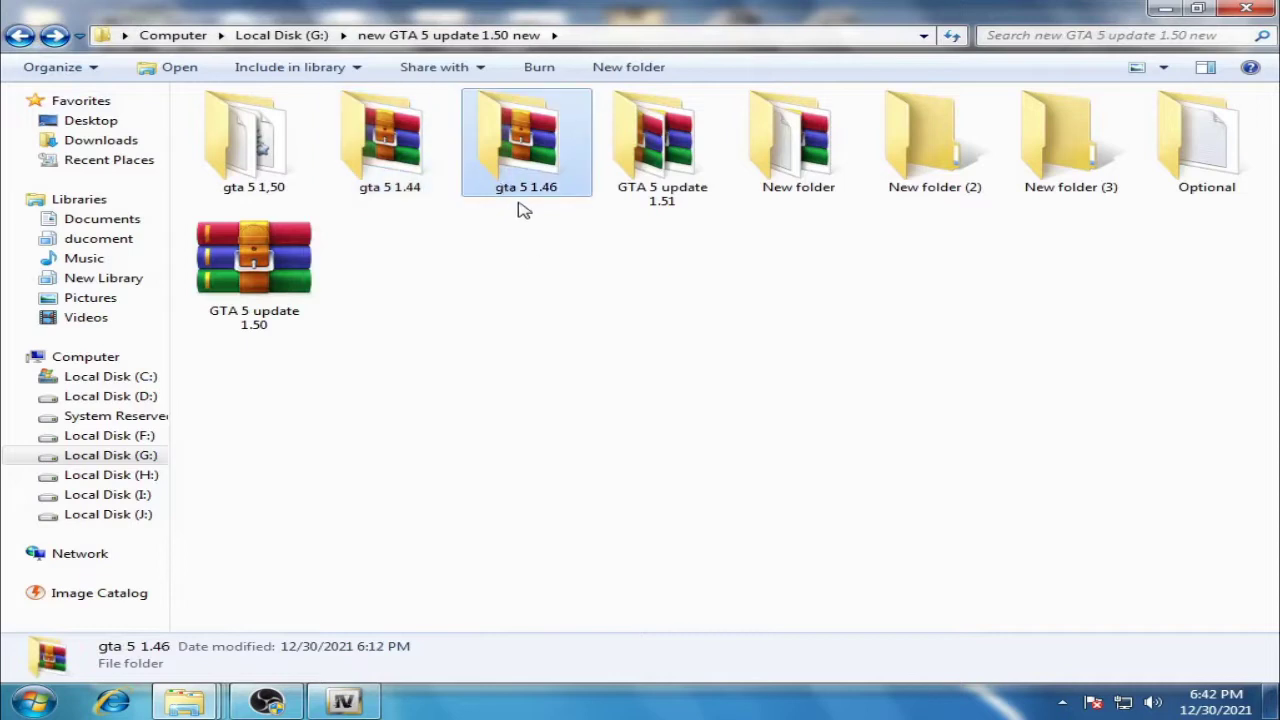
{"action": "double_click", "coordinate": [530, 186]}
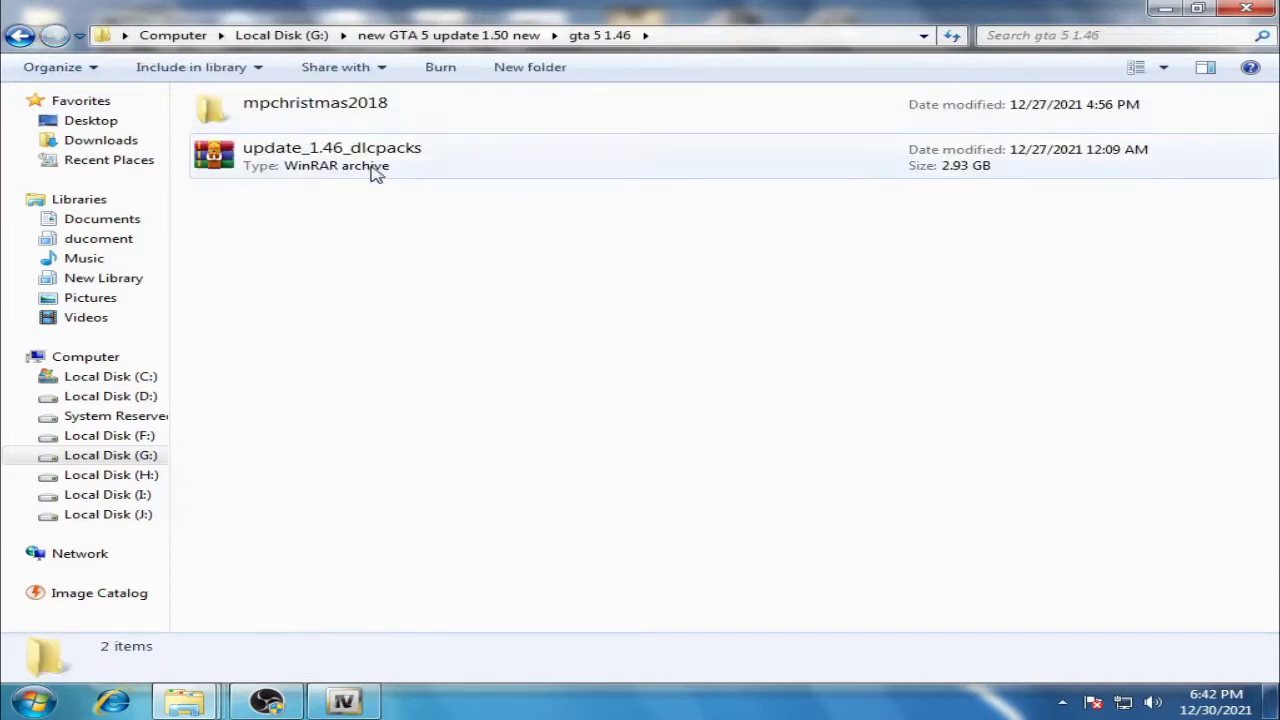
Step: Open the update_1.46_dlcpacks archive in WinRAR, dismiss the licence reminder, examine the contents and close the archive
{"action": "right_click", "coordinate": [372, 168]}
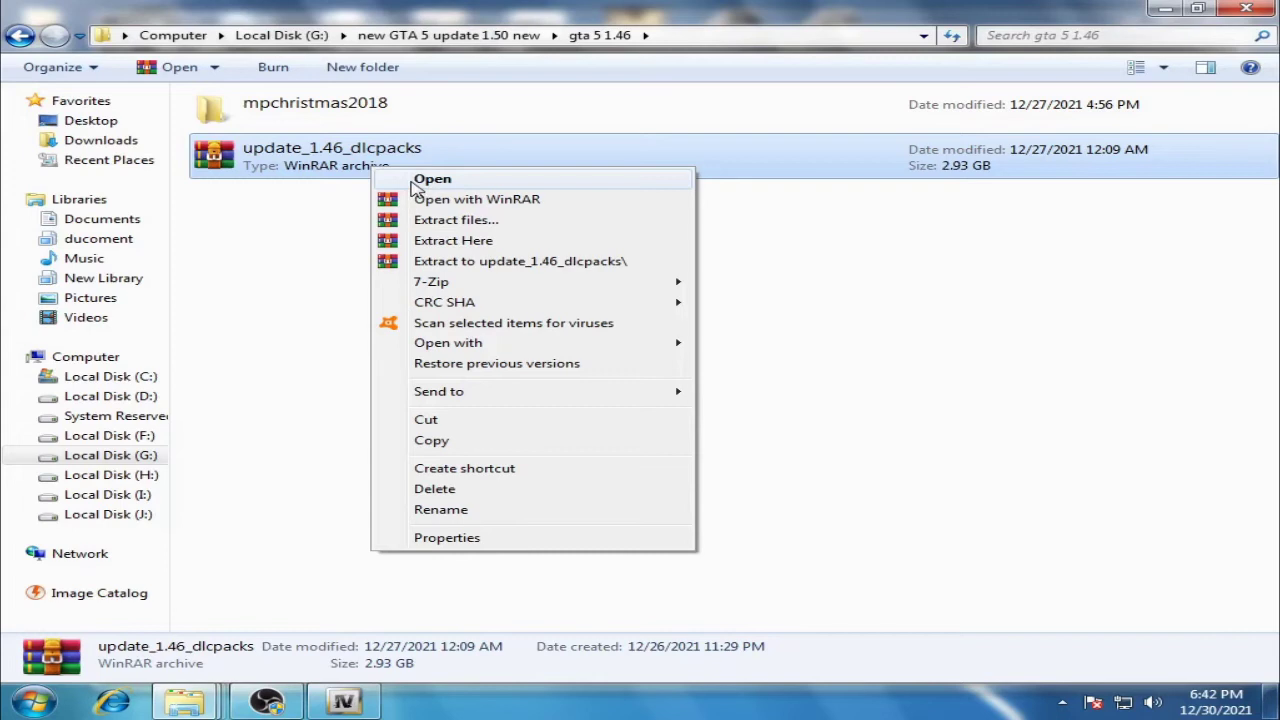
{"action": "left_click", "coordinate": [430, 180]}
{"action": "left_click_drag", "start_coordinate": [585, 100], "coordinate": [681, 92]}
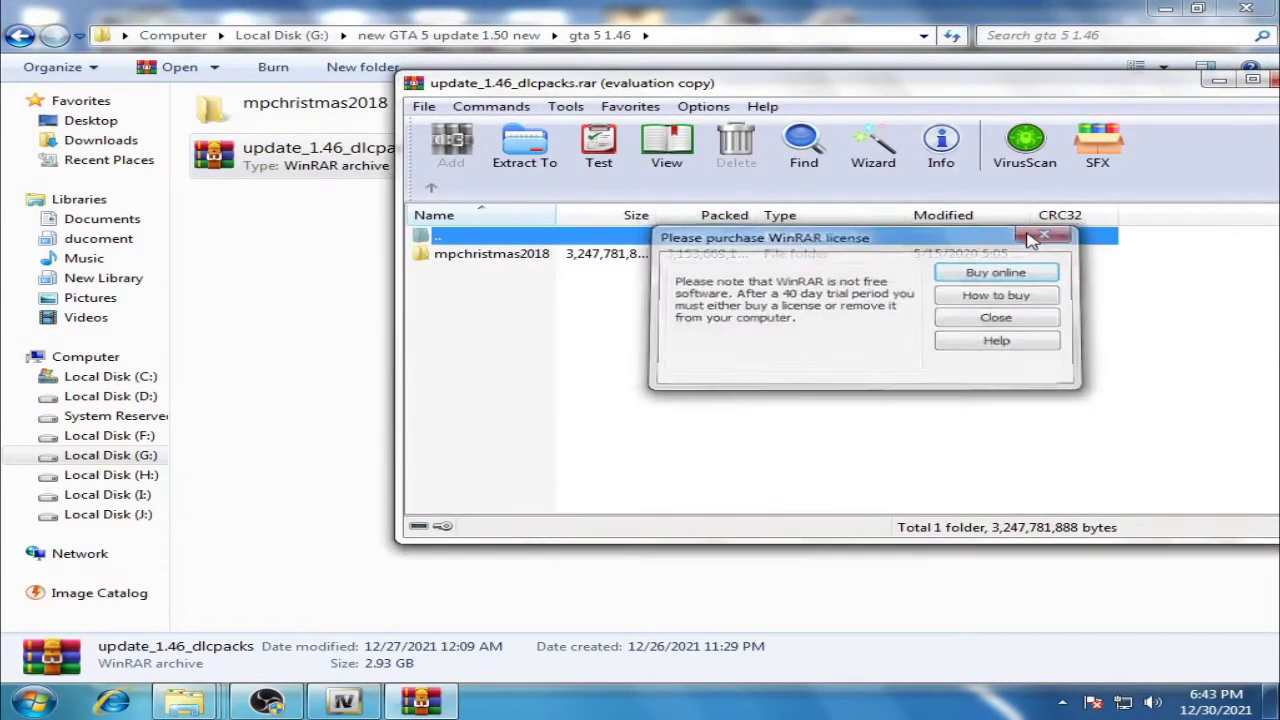
{"action": "left_click", "coordinate": [1050, 233]}
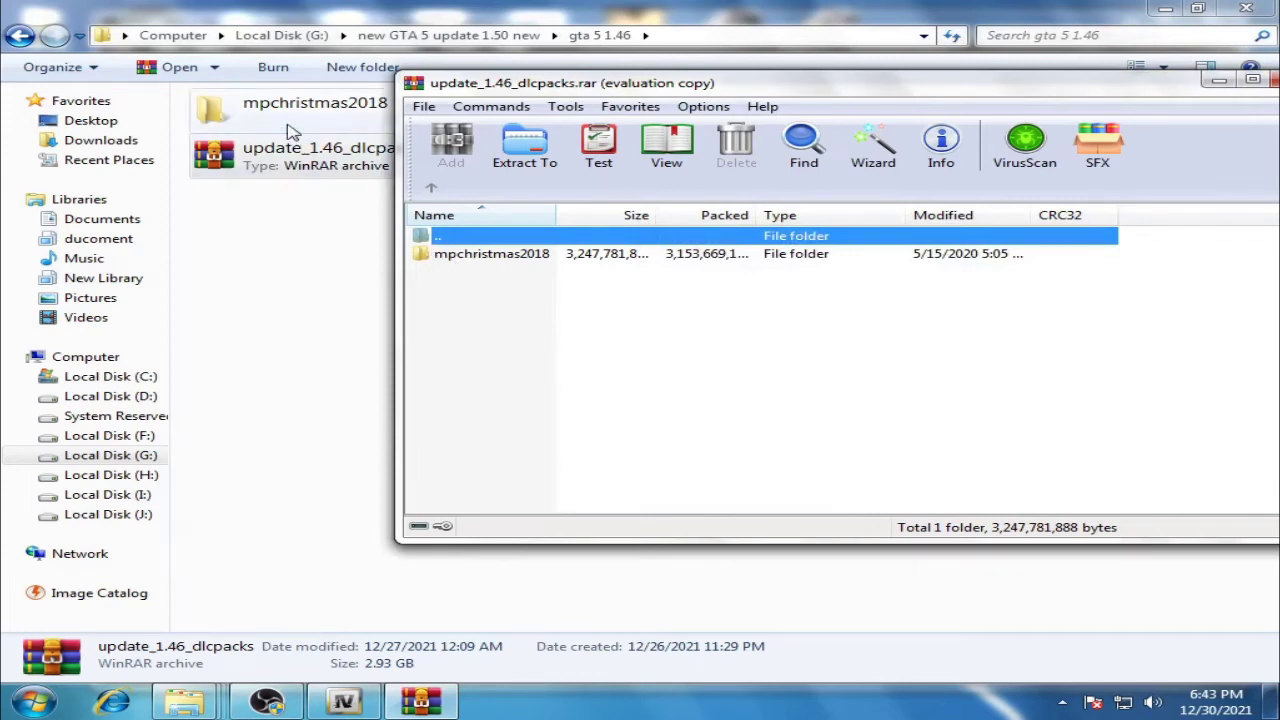
{"action": "left_click_drag", "start_coordinate": [470, 83], "coordinate": [506, 81]}
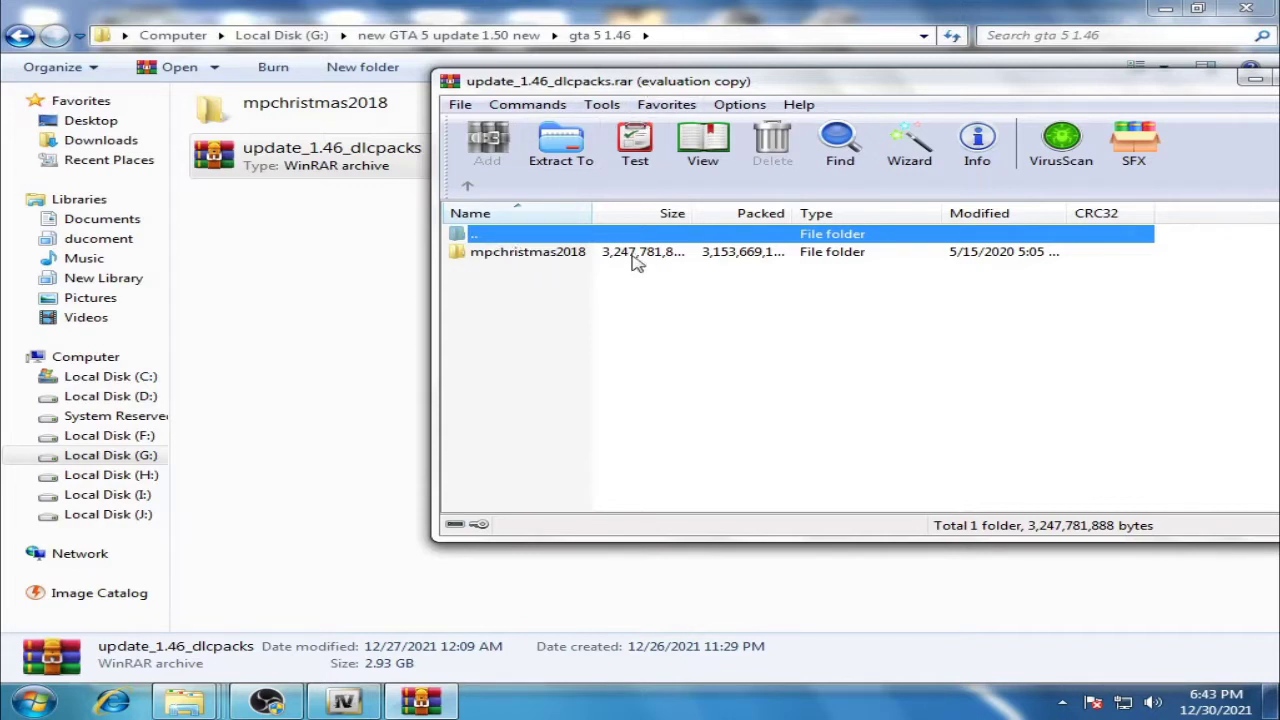
{"action": "left_click_drag", "start_coordinate": [736, 84], "coordinate": [644, 92]}
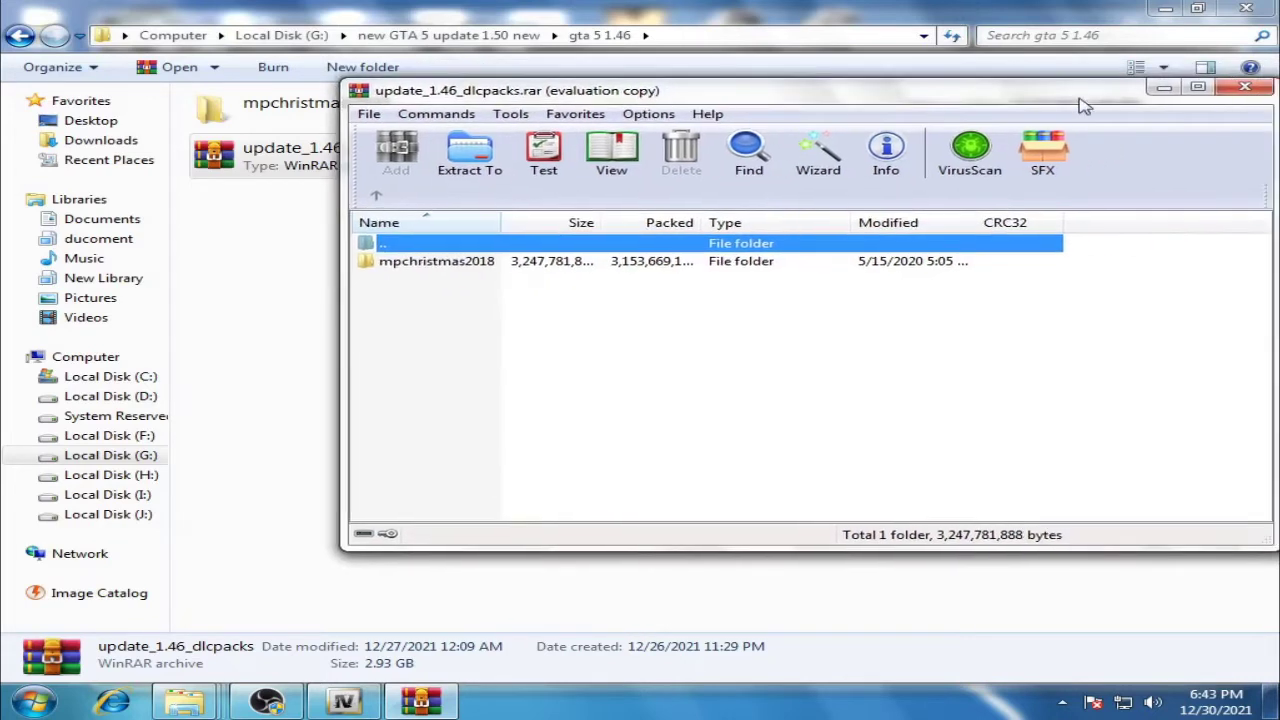
{"action": "left_click", "coordinate": [1245, 87]}
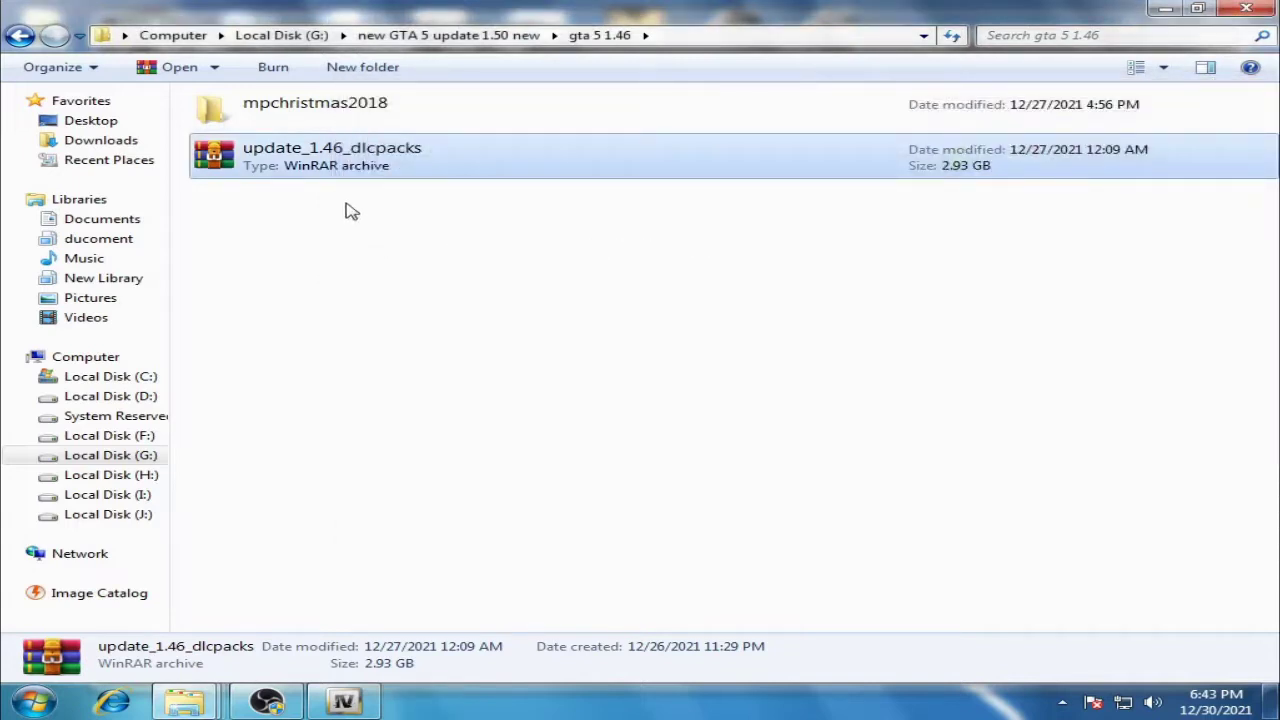
Step: Copy the name of the mpchristmas2018 folder in gta 5 1.46 to the clipboard
{"action": "right_click", "coordinate": [320, 116]}
{"action": "right_click", "coordinate": [250, 118]}
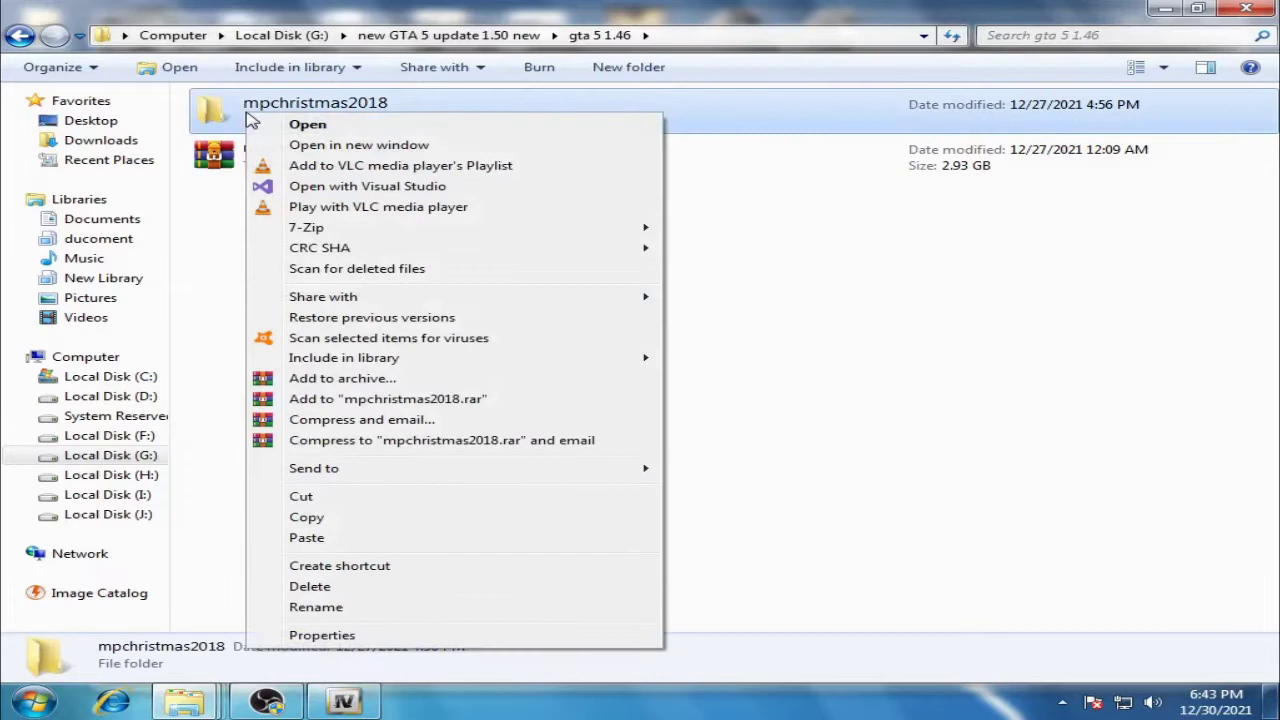
{"action": "left_click", "coordinate": [337, 607]}
{"action": "right_click", "coordinate": [337, 106]}
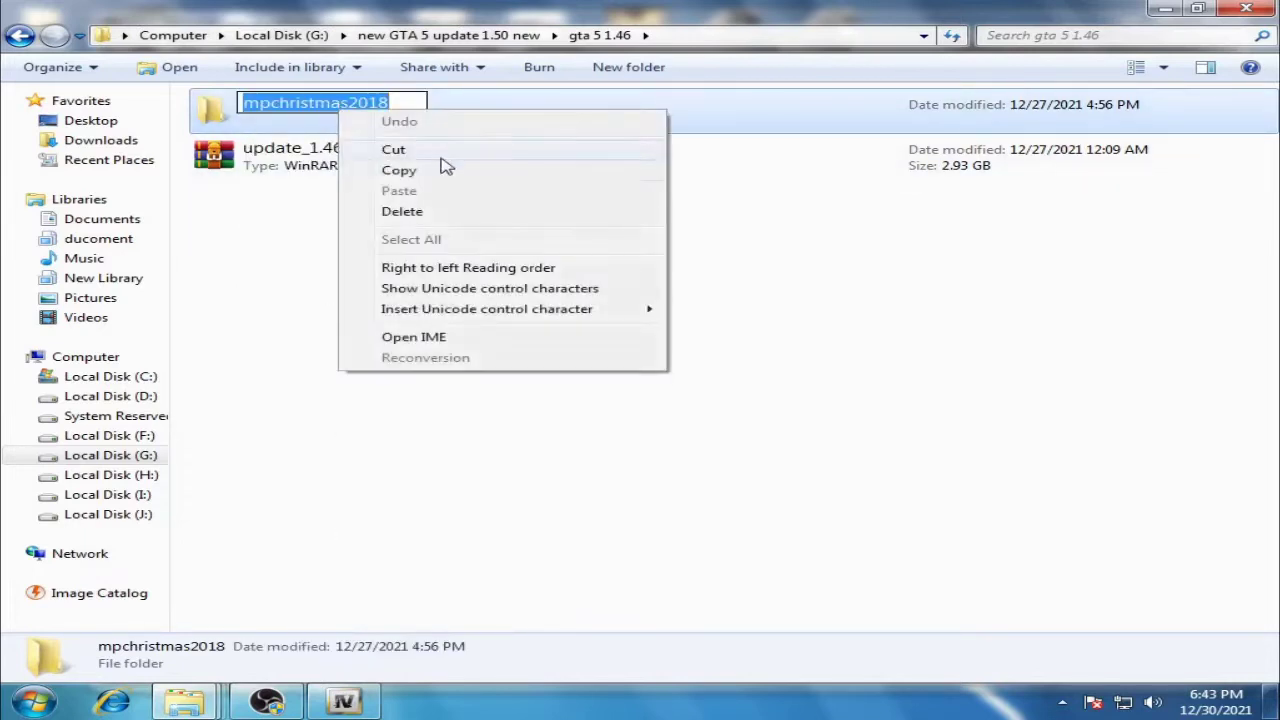
{"action": "left_click", "coordinate": [443, 169]}
Step: In the Grand Theft Auto V window, open update\x64\dlcpacks and search it for mpchristmas2018
{"action": "mouse_move", "coordinate": [185, 693]}
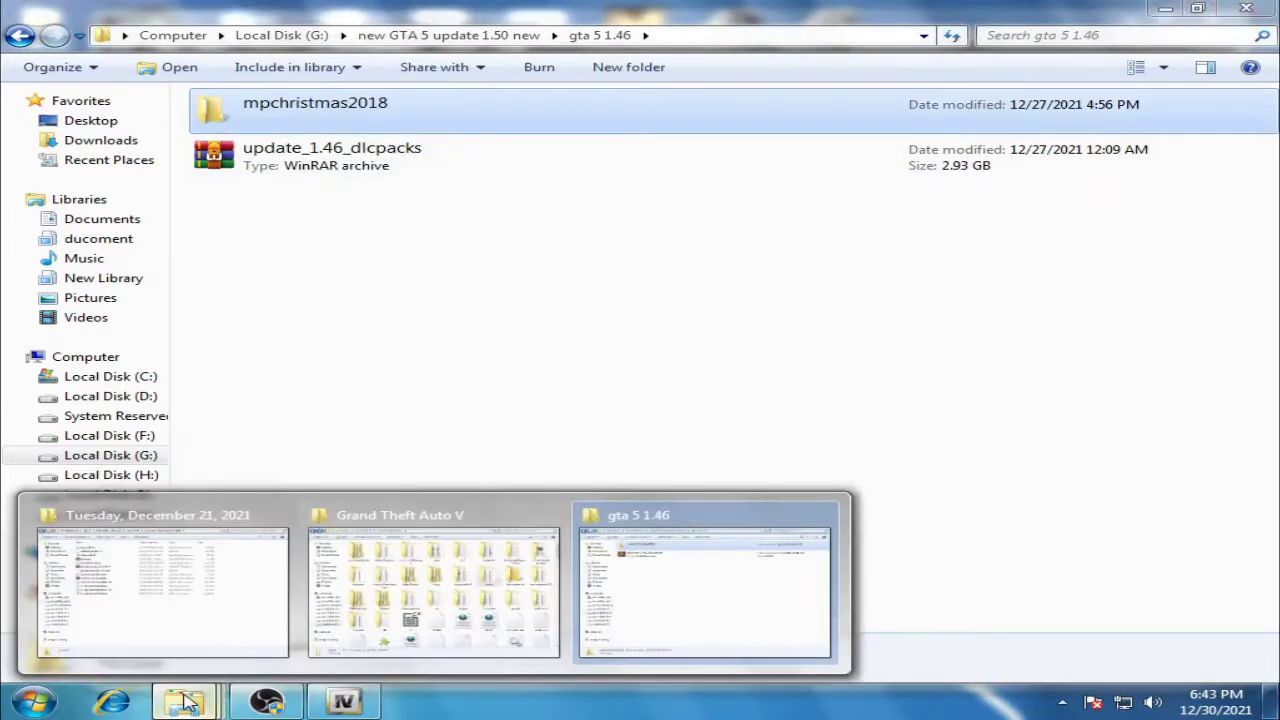
{"action": "left_click", "coordinate": [398, 578]}
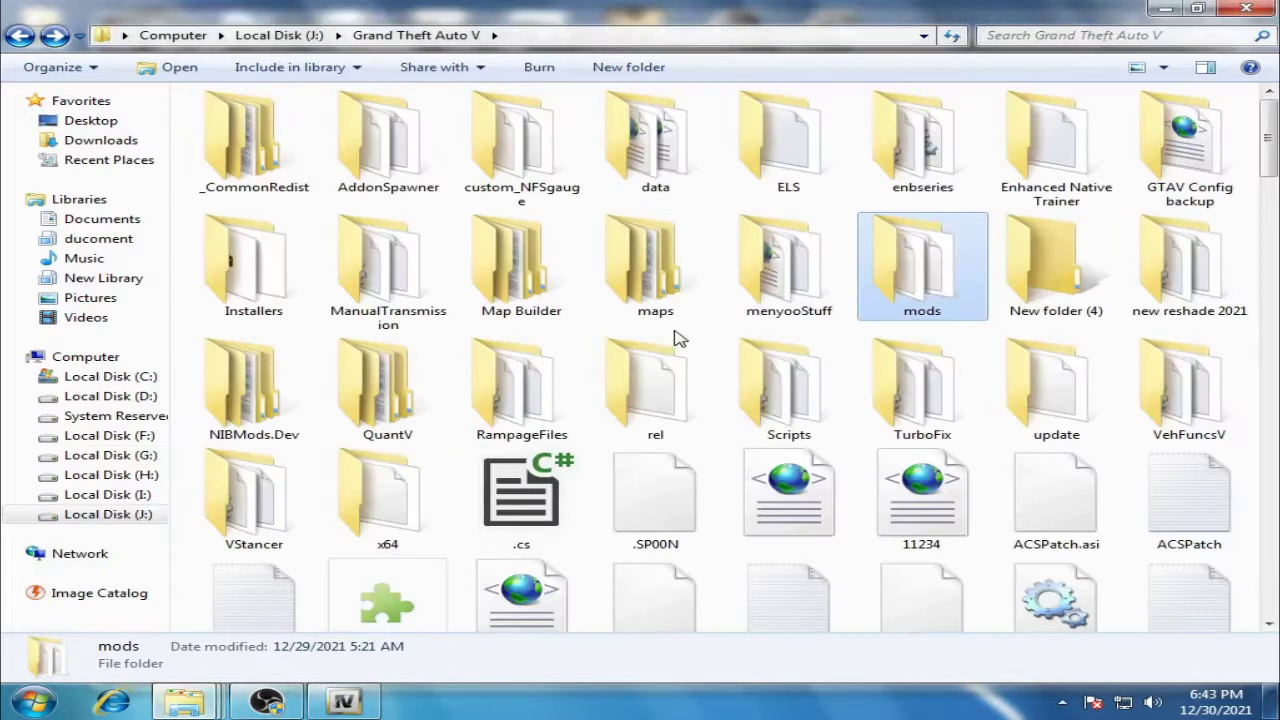
{"action": "left_click", "coordinate": [1078, 409]}
{"action": "double_click", "coordinate": [1062, 427]}
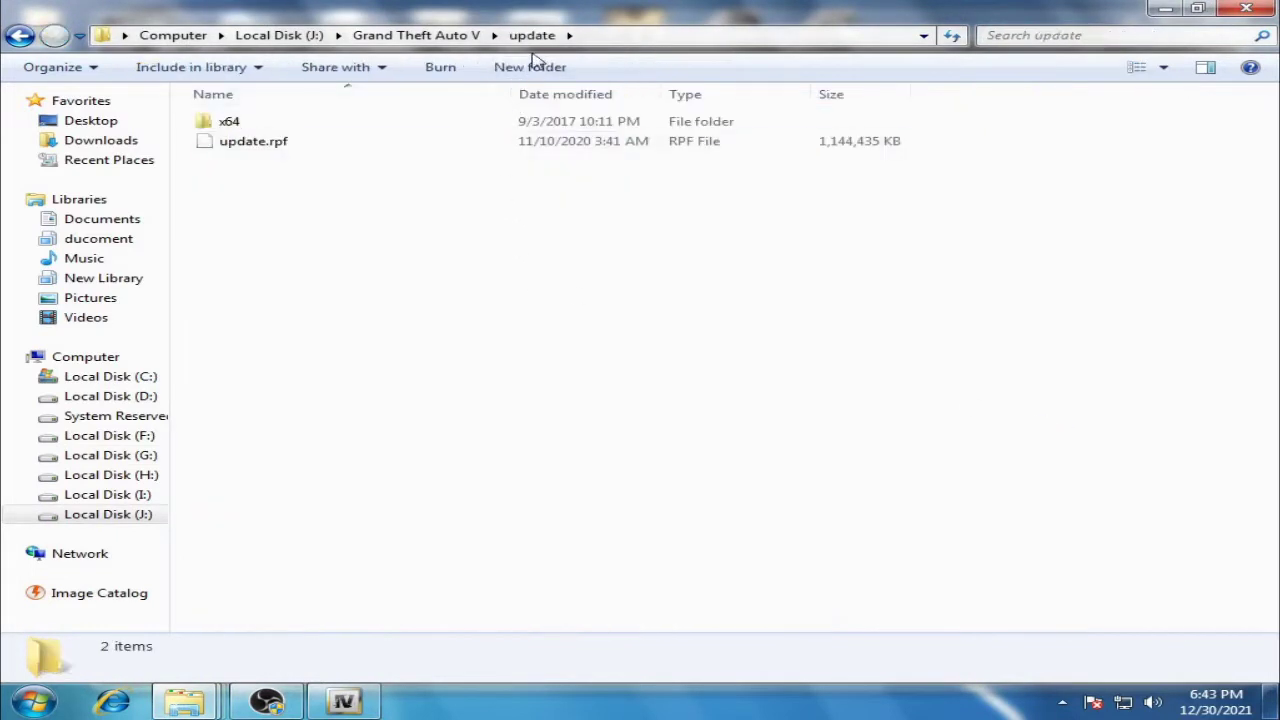
{"action": "double_click", "coordinate": [323, 121]}
{"action": "double_click", "coordinate": [300, 145]}
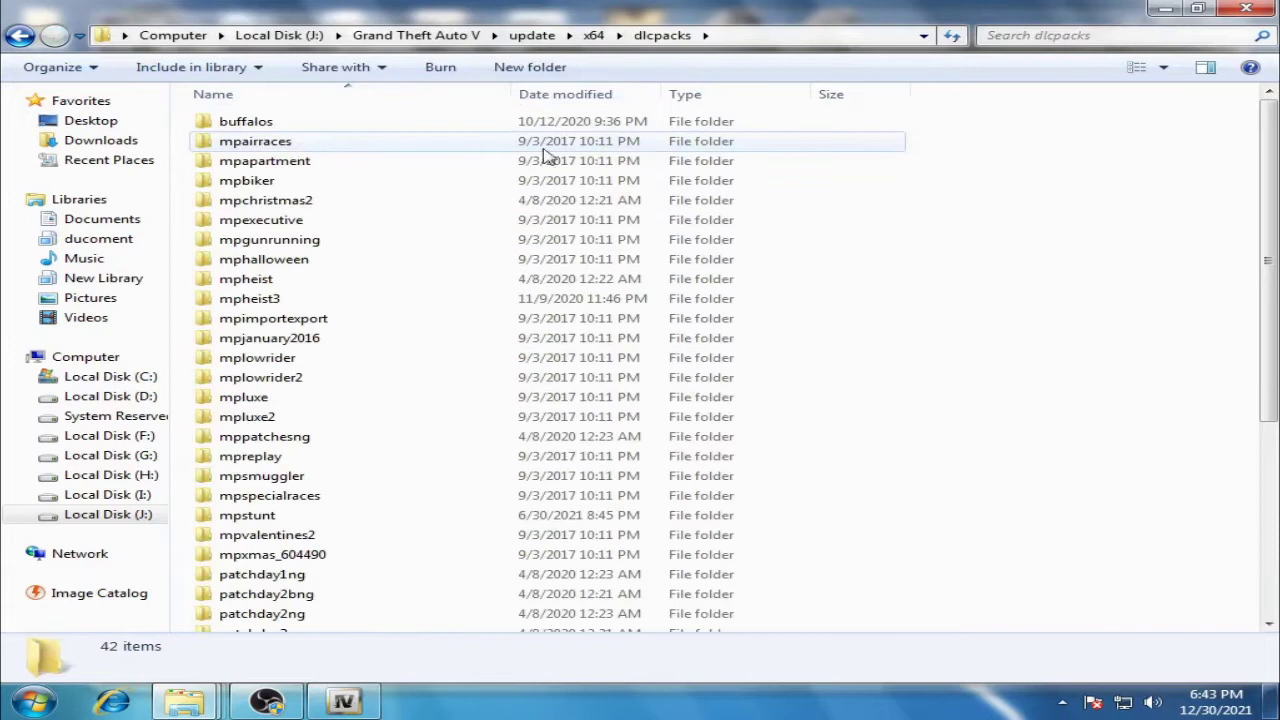
{"action": "right_click", "coordinate": [1008, 42]}
{"action": "left_click", "coordinate": [1058, 91]}
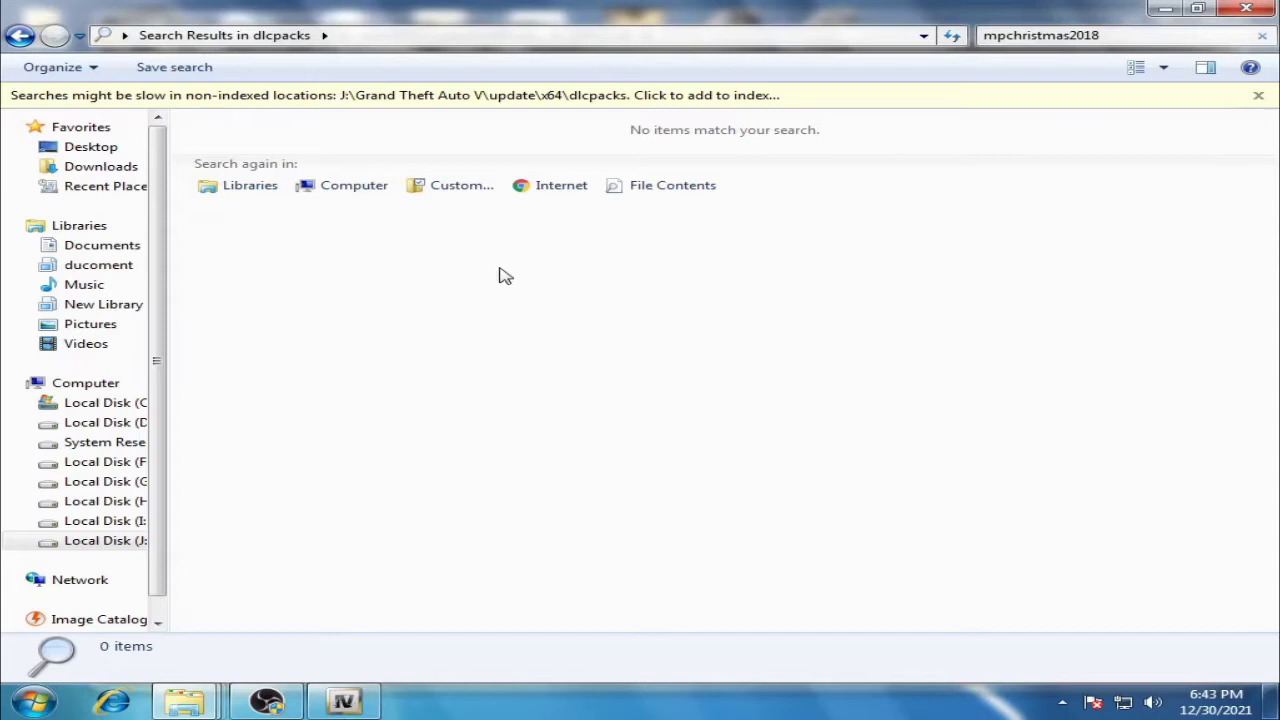
Step: Leave the search results and return to the main Grand Theft Auto V folder
{"action": "left_click", "coordinate": [20, 36]}
{"action": "left_click", "coordinate": [20, 36]}
{"action": "left_click", "coordinate": [20, 36]}
{"action": "left_click", "coordinate": [20, 36]}
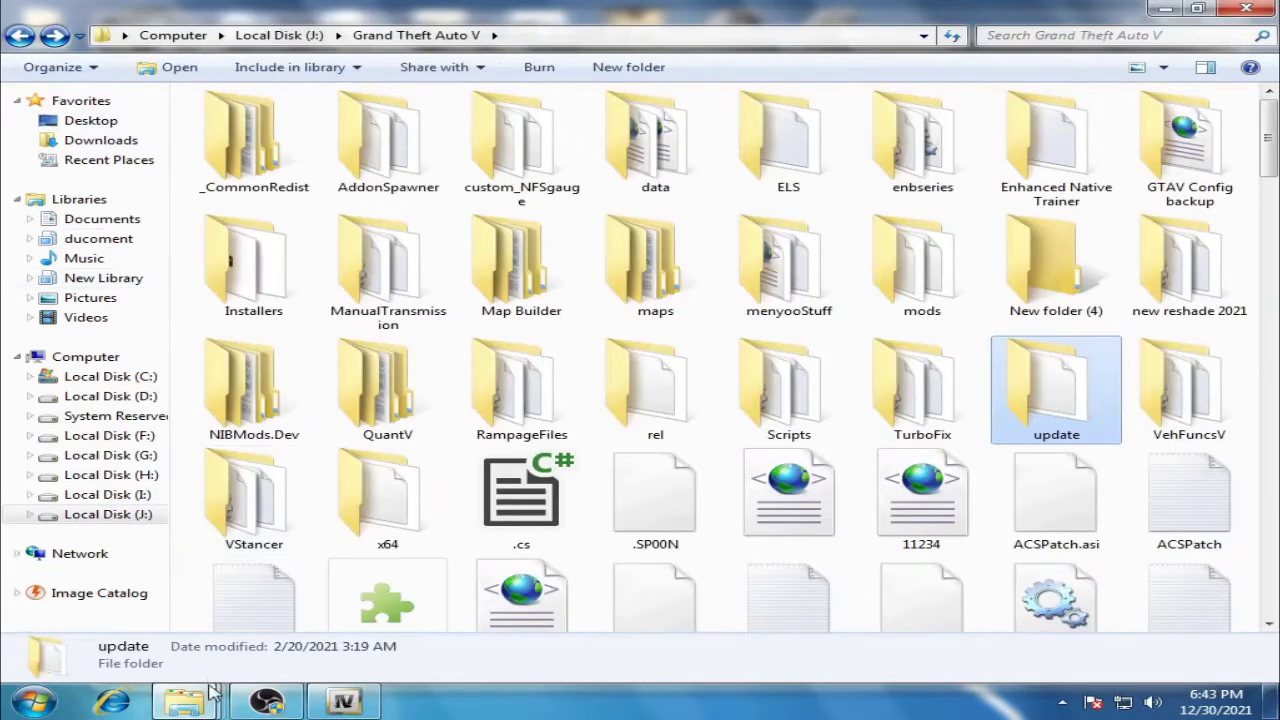
Step: Switch to the gta 5 1.46 folder window and copy the mpchristmas2018 folder
{"action": "left_click", "coordinate": [184, 703]}
{"action": "left_click", "coordinate": [677, 571]}
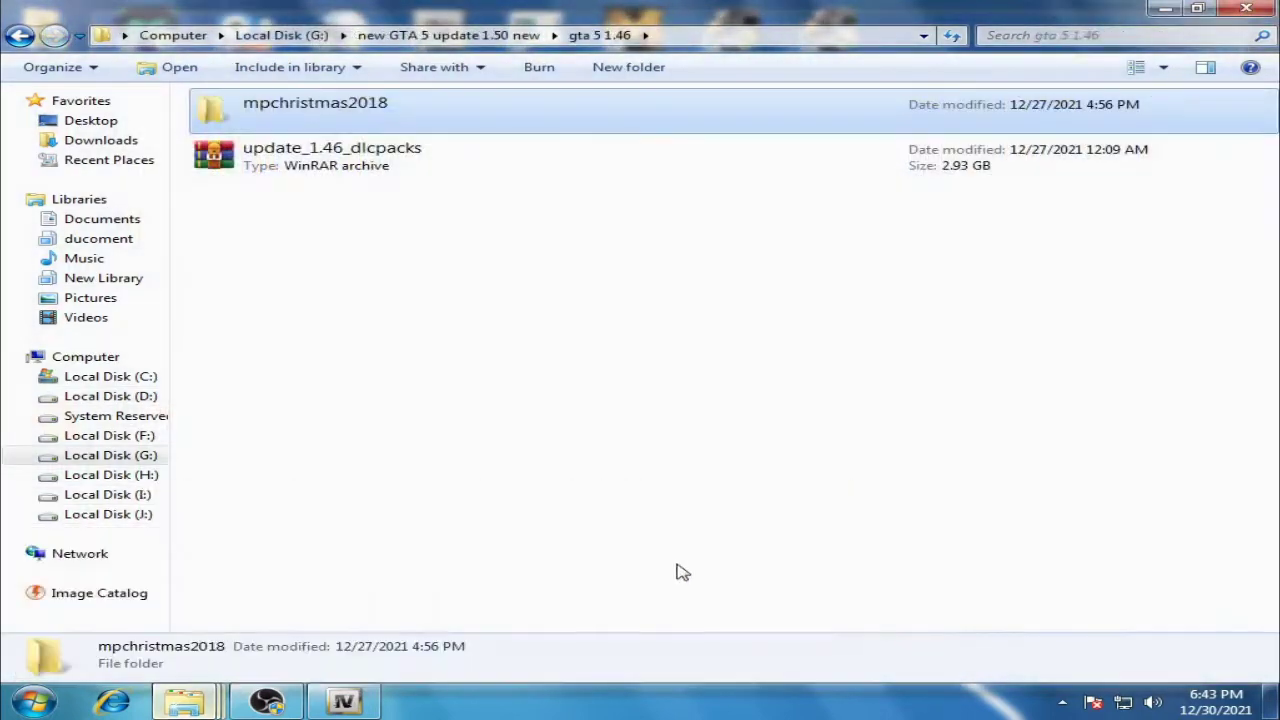
{"action": "right_click", "coordinate": [305, 108]}
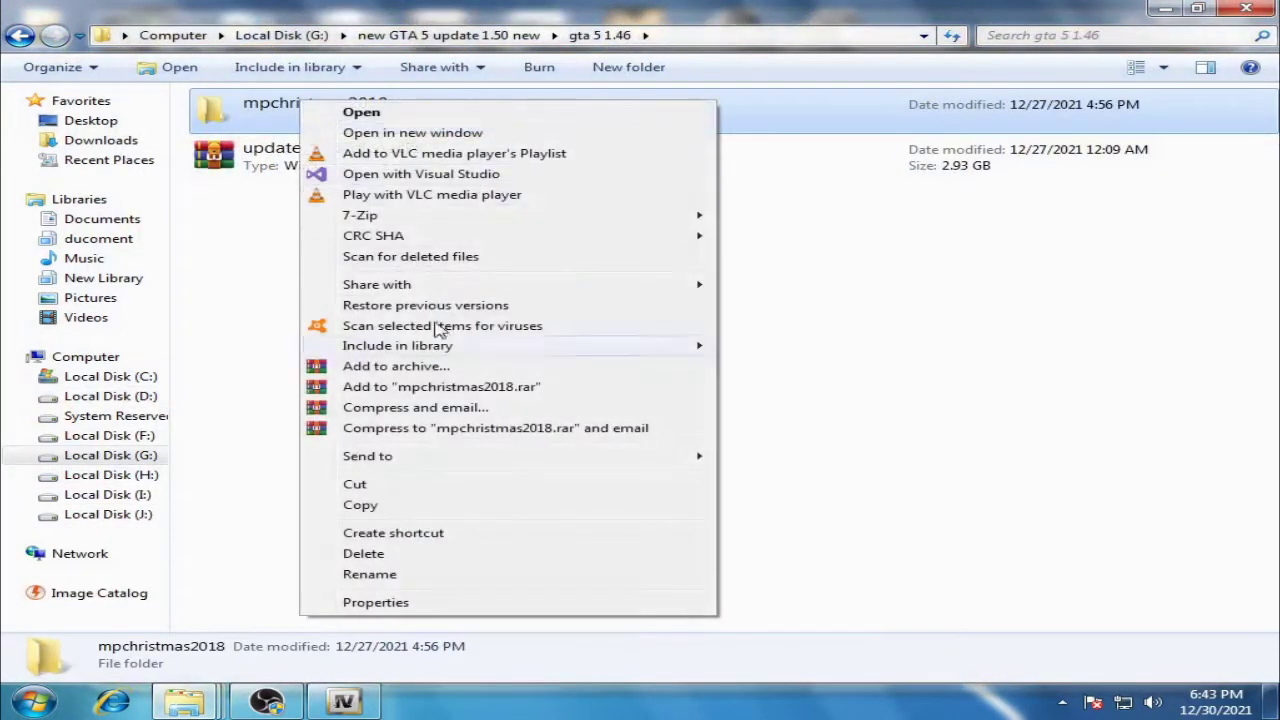
{"action": "left_click", "coordinate": [358, 510]}
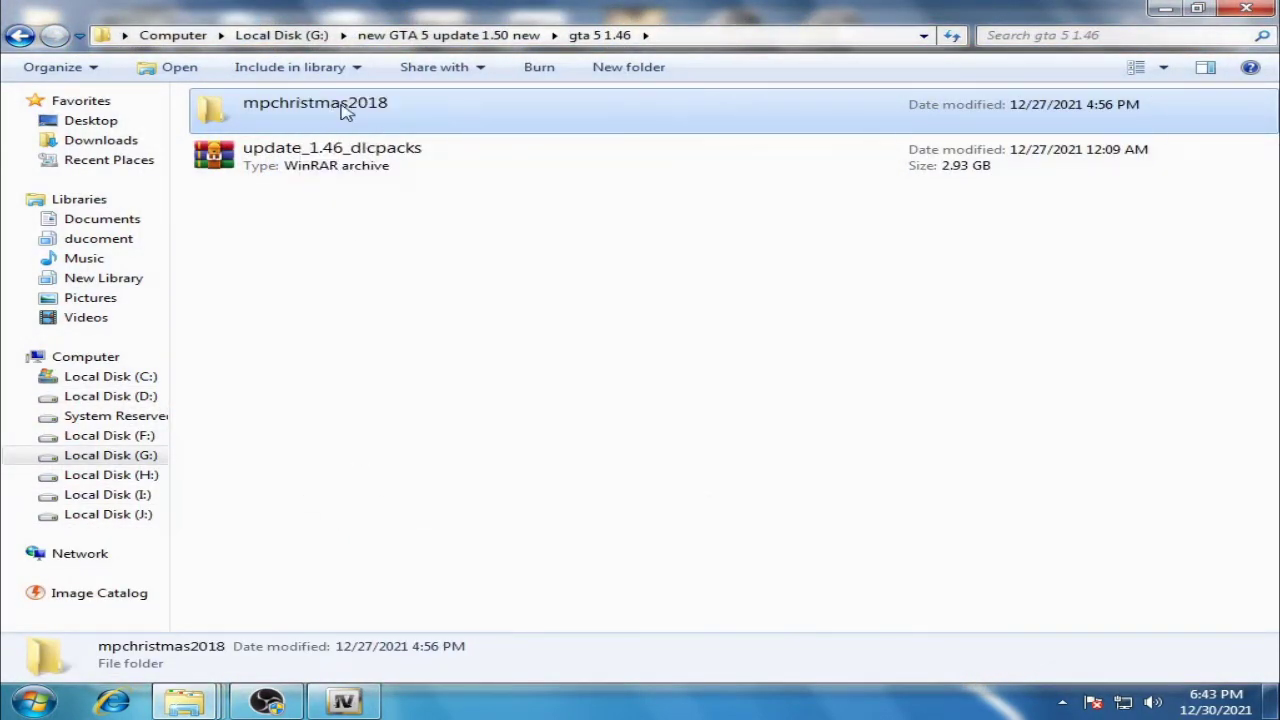
{"action": "right_click", "coordinate": [340, 104]}
{"action": "left_click", "coordinate": [412, 512]}
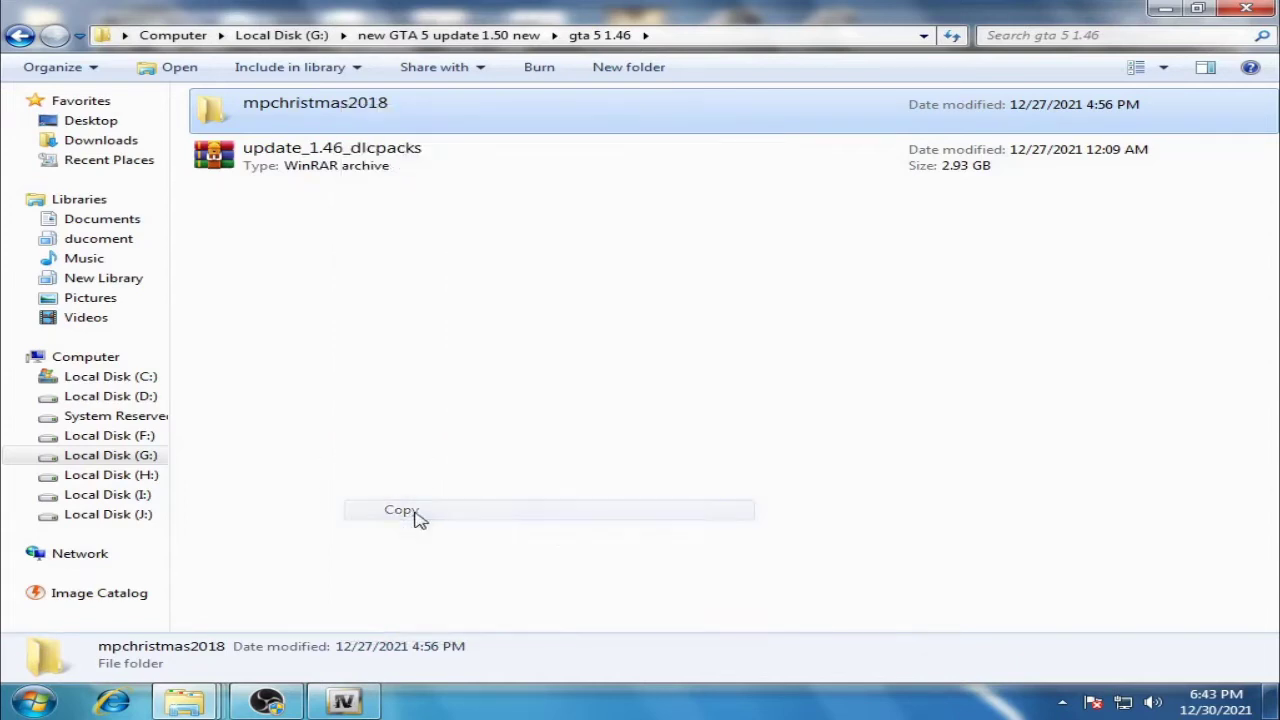
Step: Switch to the Grand Theft Auto V window and open the mods\update\x64\dlcpacks folder
{"action": "mouse_move", "coordinate": [205, 705]}
{"action": "left_click", "coordinate": [491, 580]}
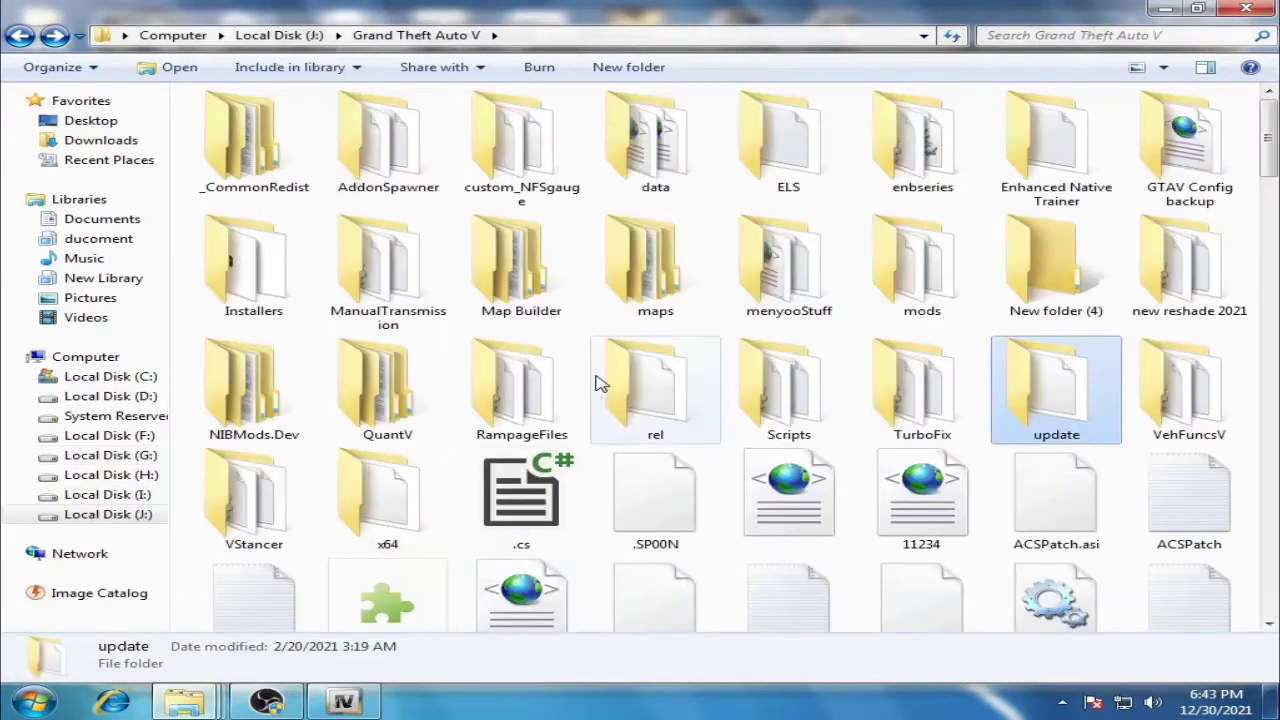
{"action": "left_click", "coordinate": [912, 290]}
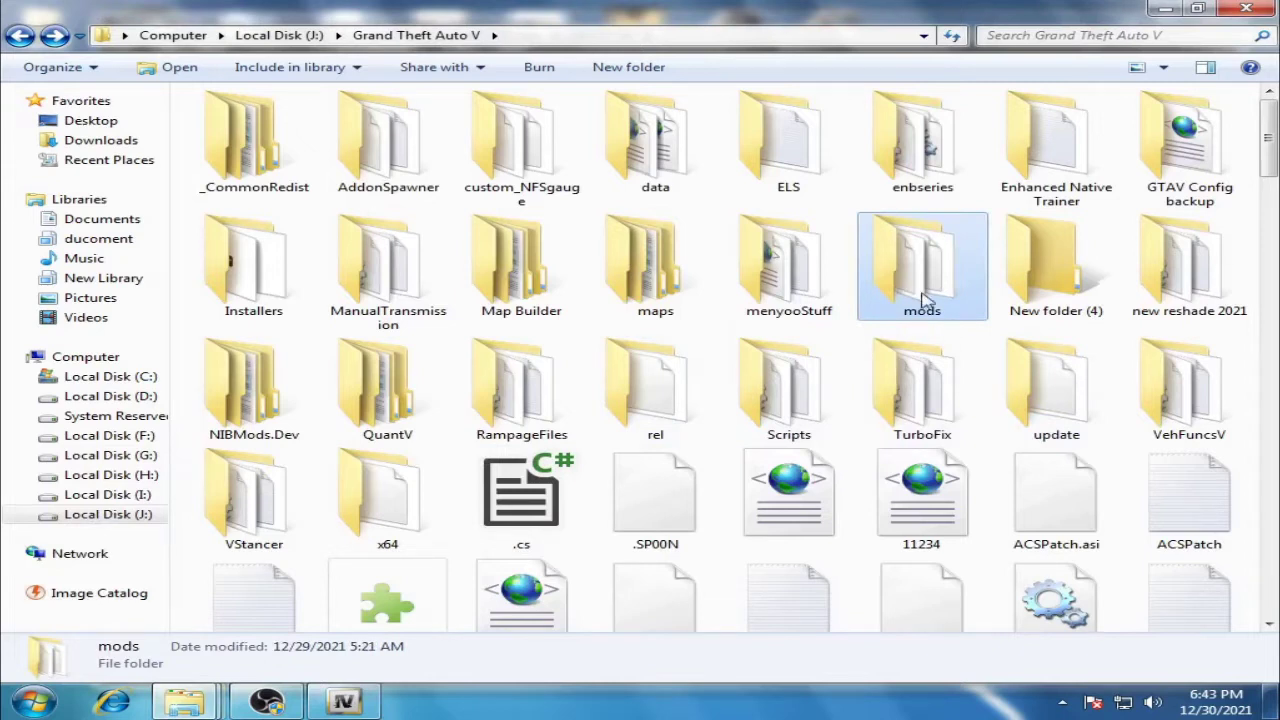
{"action": "double_click", "coordinate": [900, 273]}
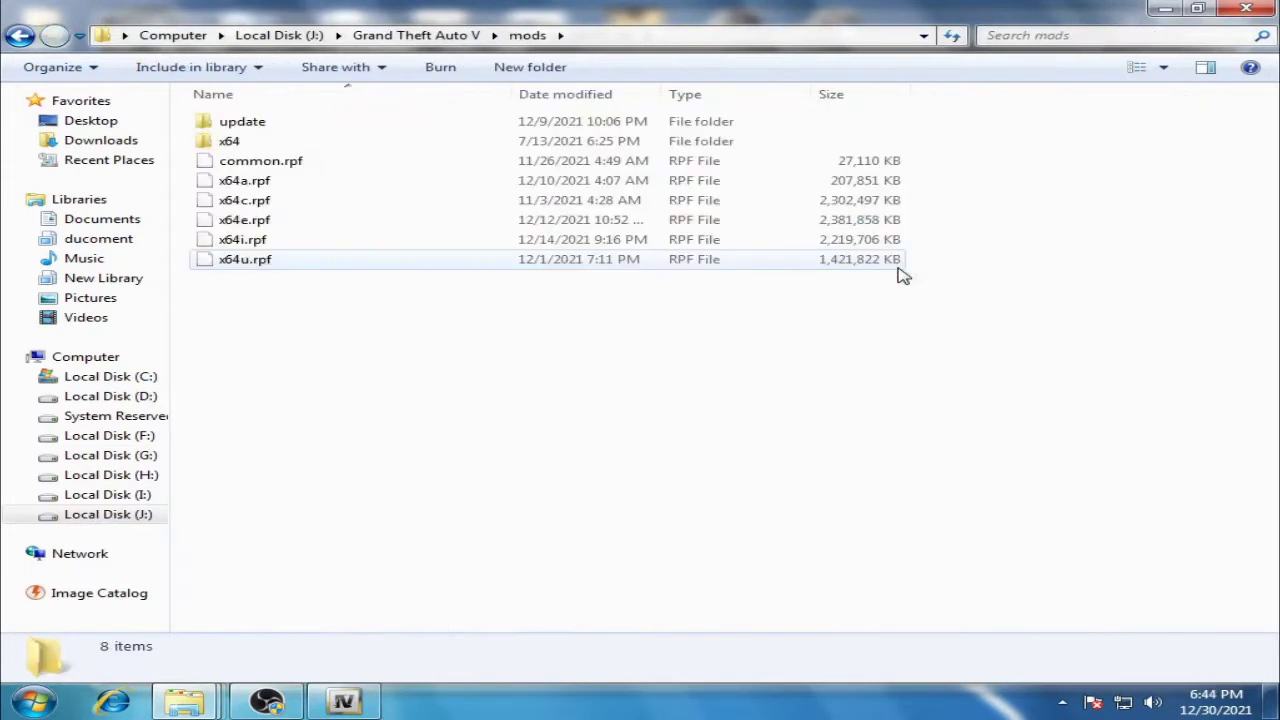
{"action": "double_click", "coordinate": [260, 124]}
{"action": "double_click", "coordinate": [260, 124]}
{"action": "double_click", "coordinate": [258, 141]}
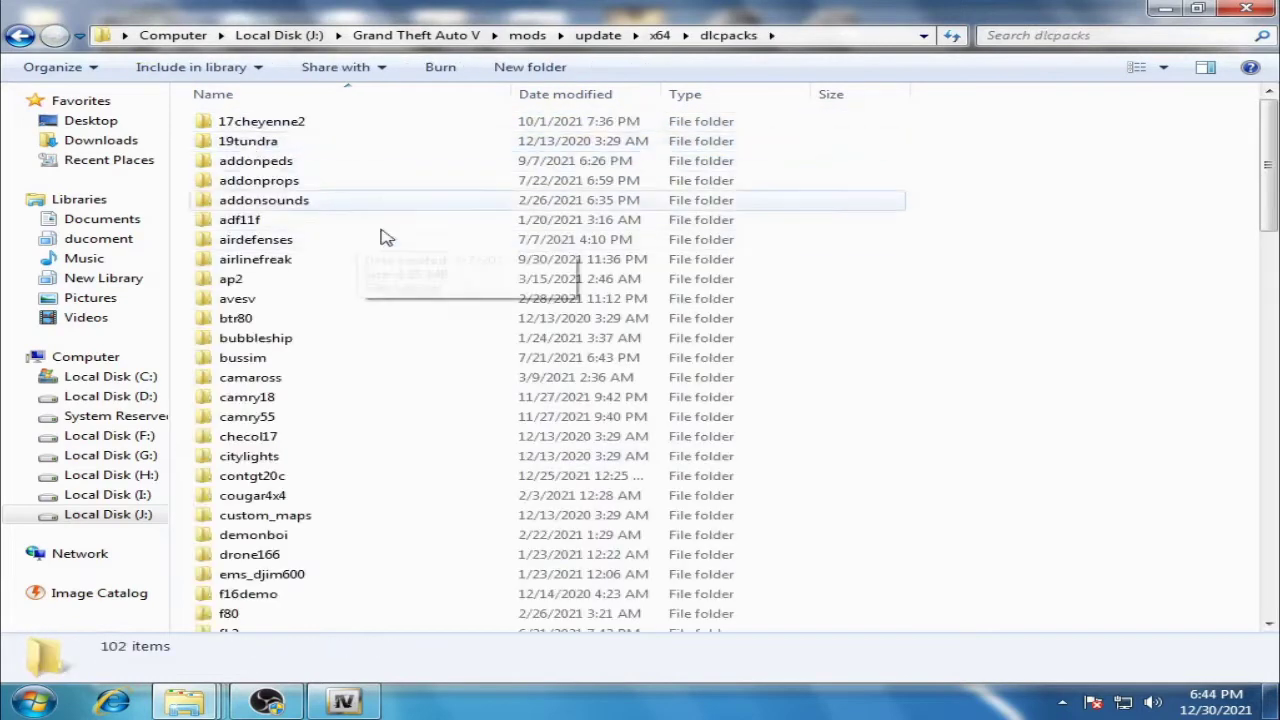
Step: Paste the mpchristmas2018 folder into the mods dlcpacks folder, agreeing to merge it with the existing folder of that name
{"action": "right_click", "coordinate": [1090, 384]}
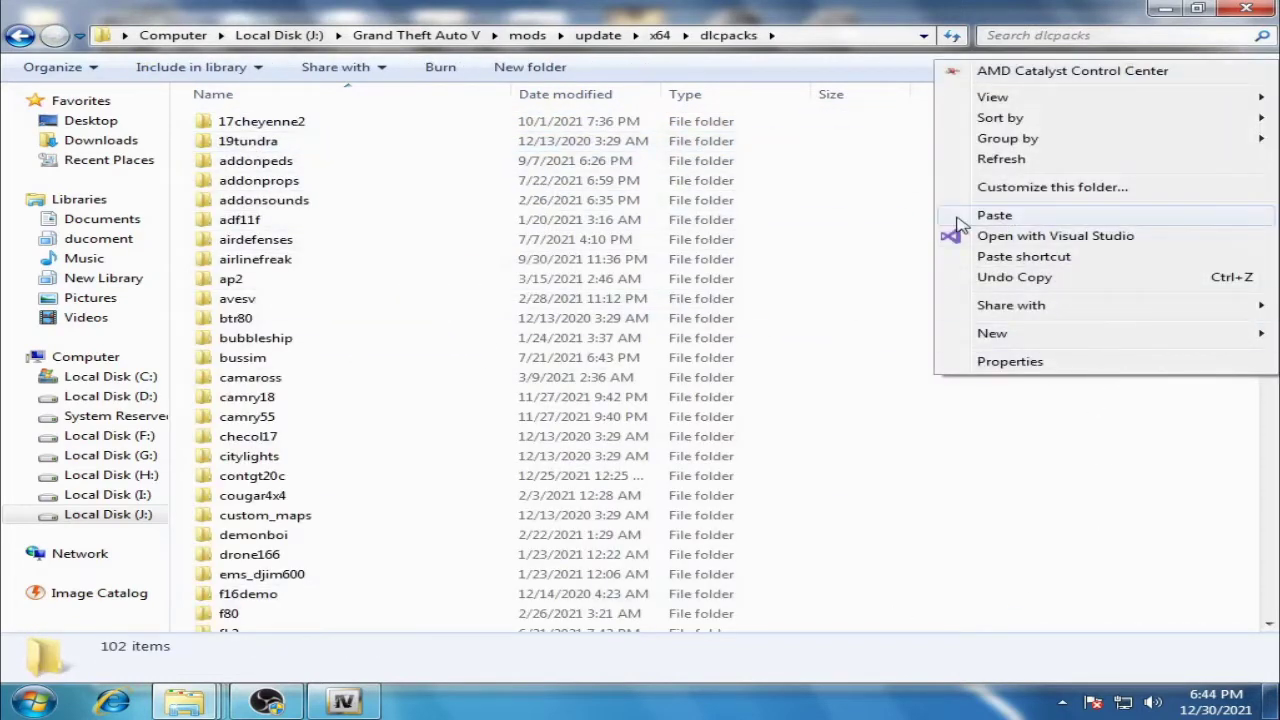
{"action": "left_click", "coordinate": [993, 216]}
{"action": "left_click", "coordinate": [742, 536]}
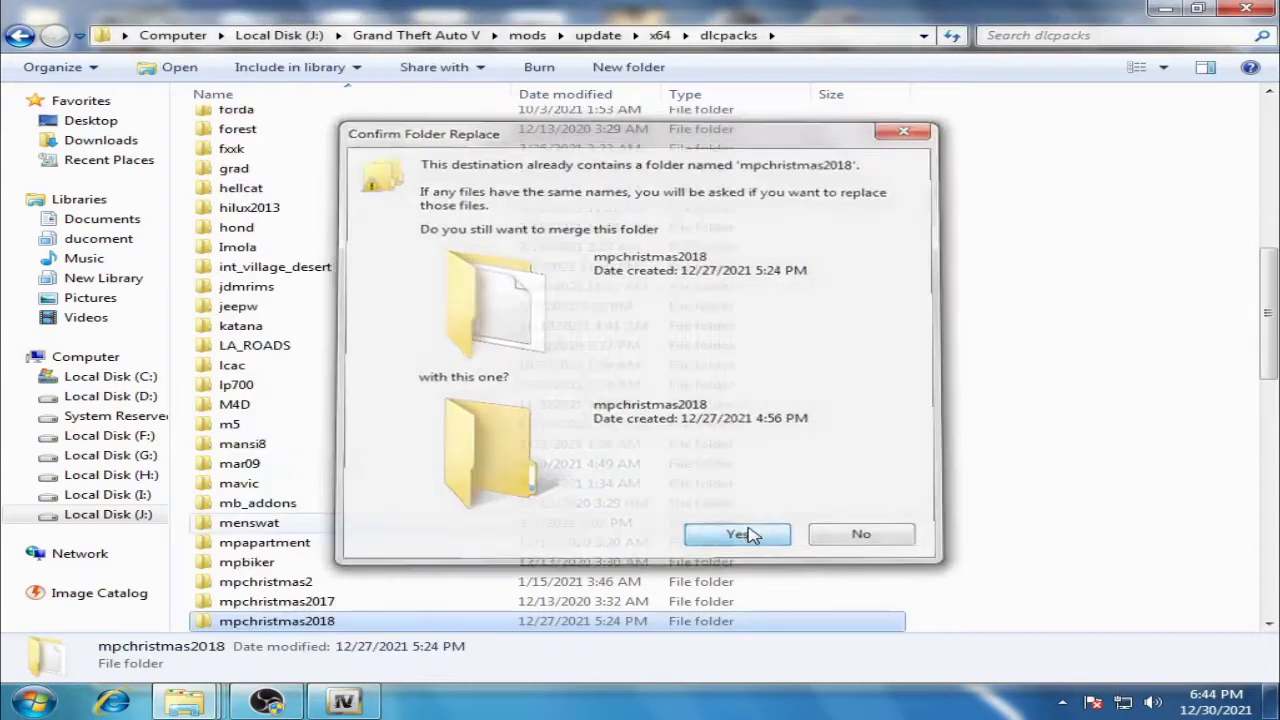
{"action": "scroll", "coordinate": [863, 451], "scroll_direction": "down", "scroll_amount": 5}
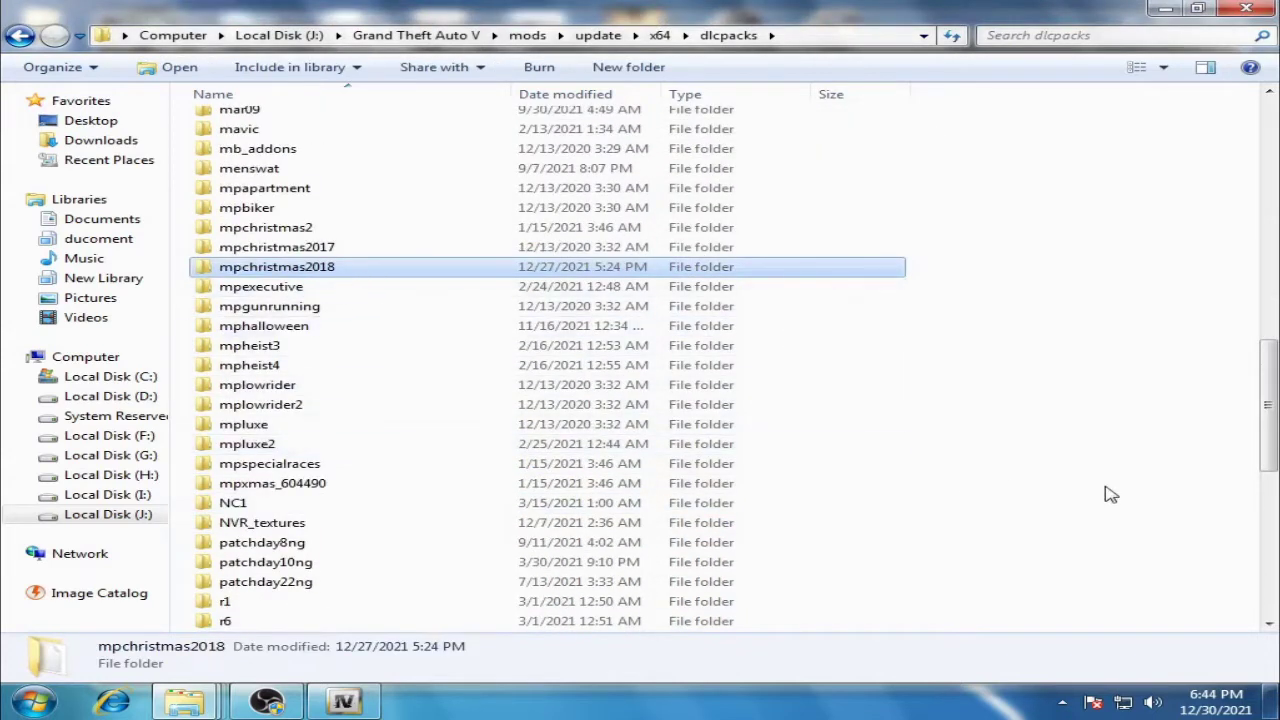
{"action": "right_click", "coordinate": [1073, 485]}
{"action": "left_click", "coordinate": [1000, 316]}
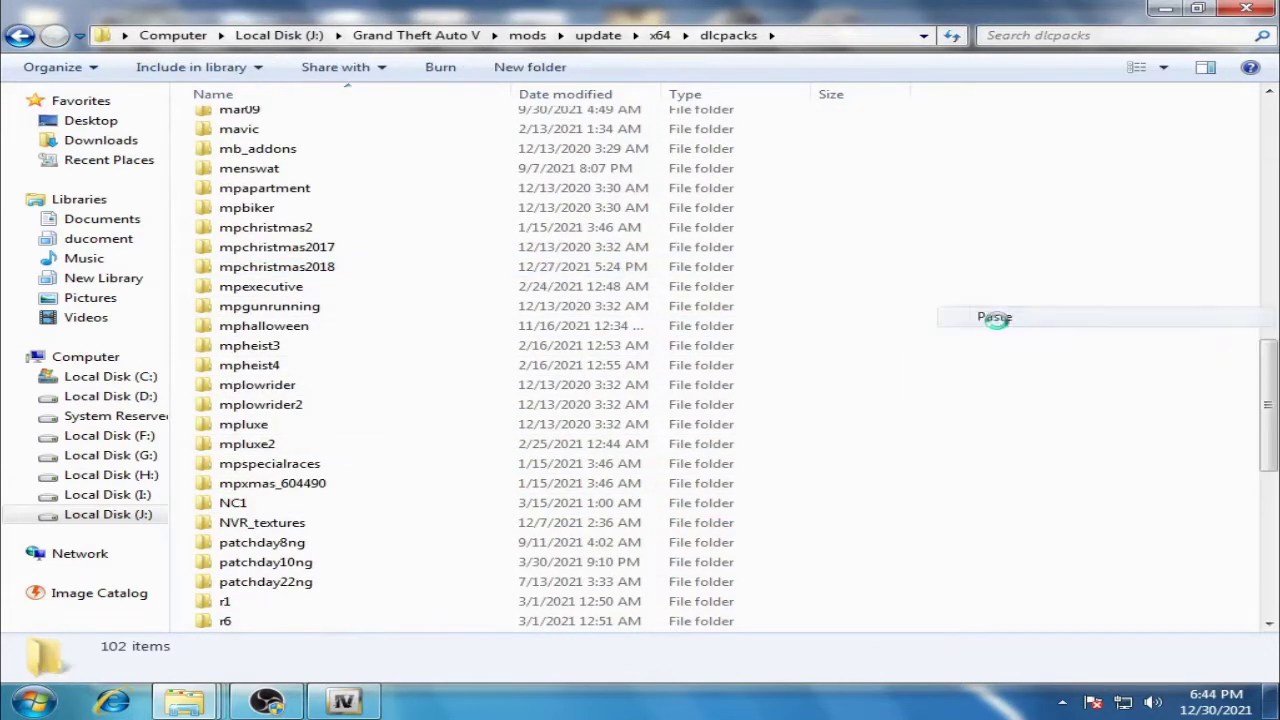
{"action": "left_click", "coordinate": [752, 535]}
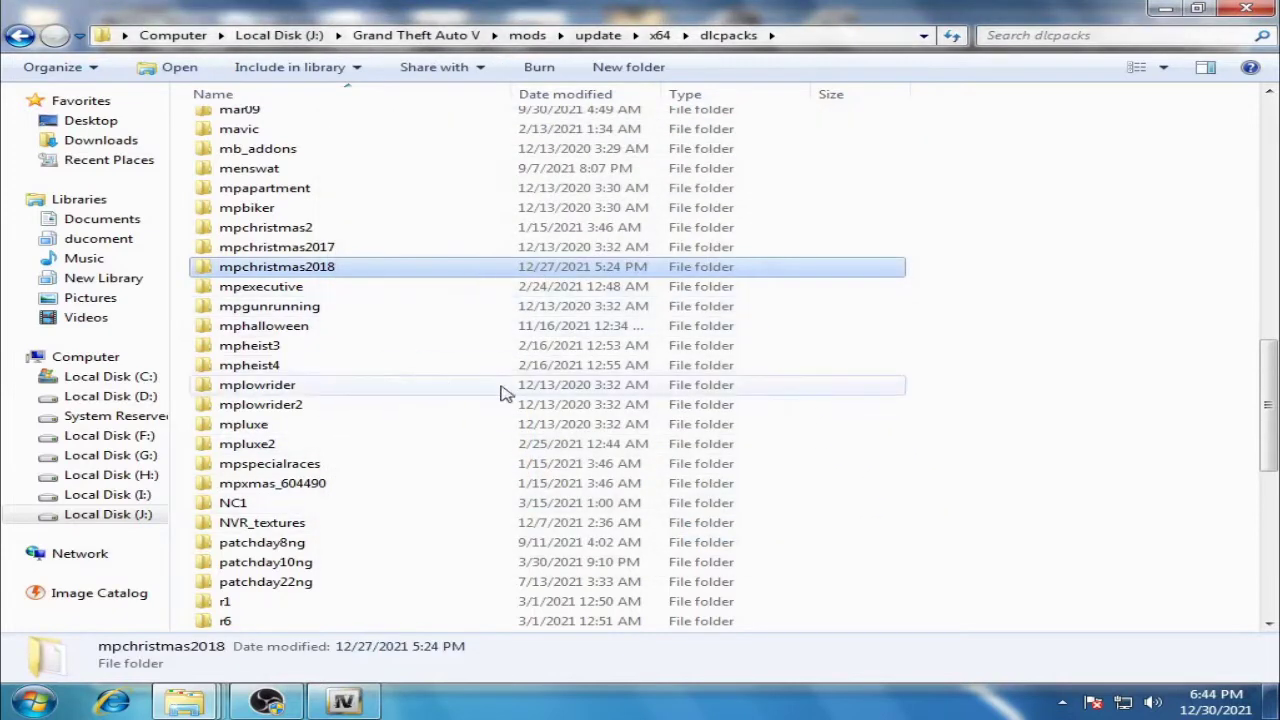
Step: Open the mpchristmas2018 folder, check the size of dlc.rpf in its properties and return to dlcpacks
{"action": "double_click", "coordinate": [285, 272]}
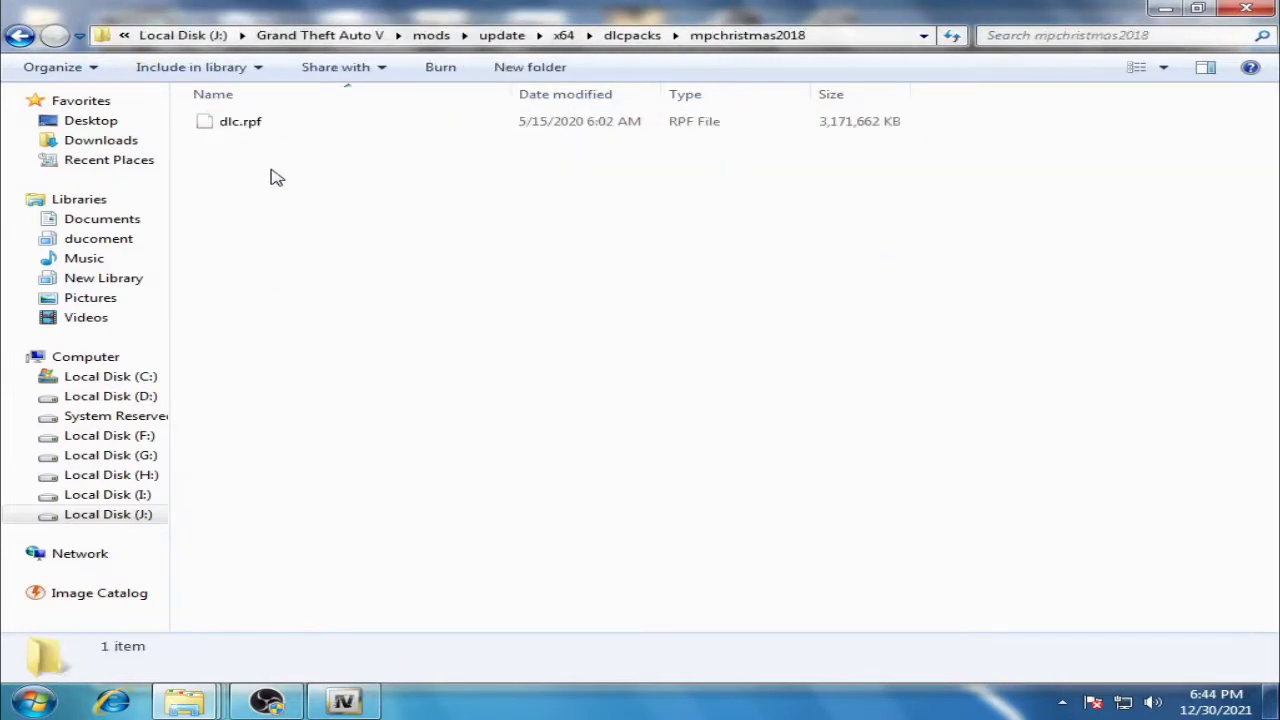
{"action": "right_click", "coordinate": [230, 130]}
{"action": "left_click", "coordinate": [284, 479]}
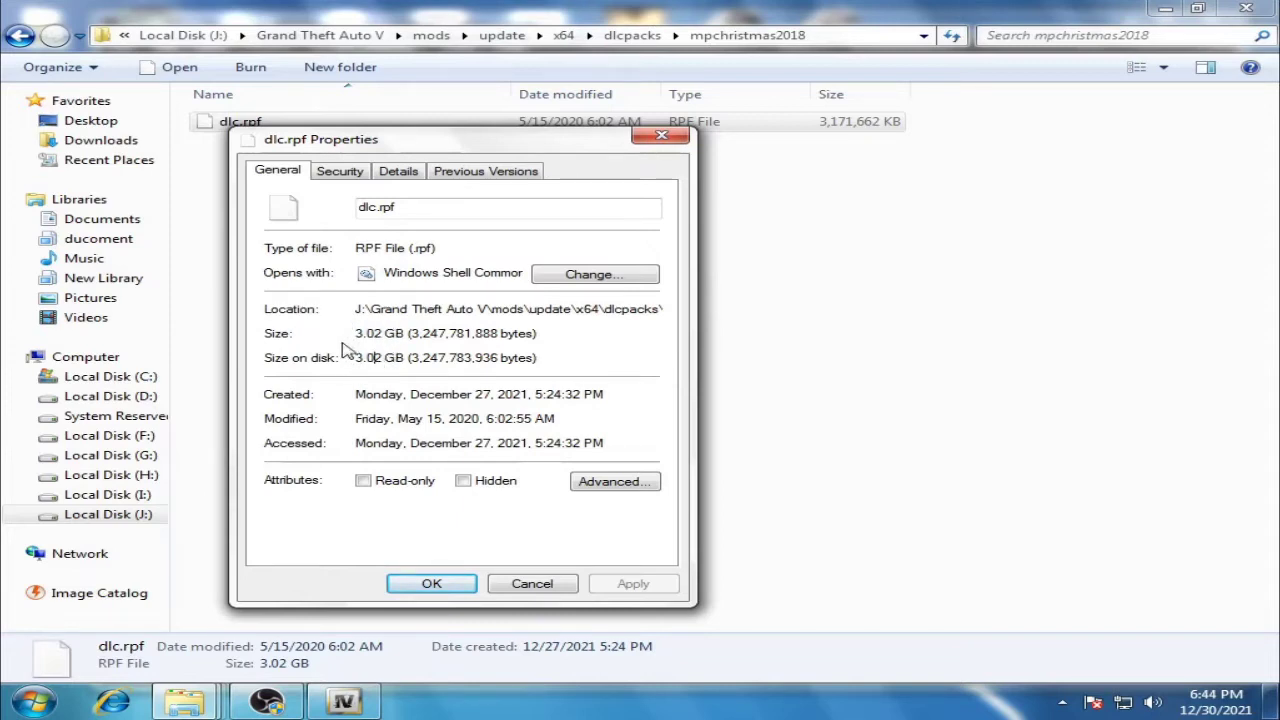
{"action": "left_click", "coordinate": [650, 145]}
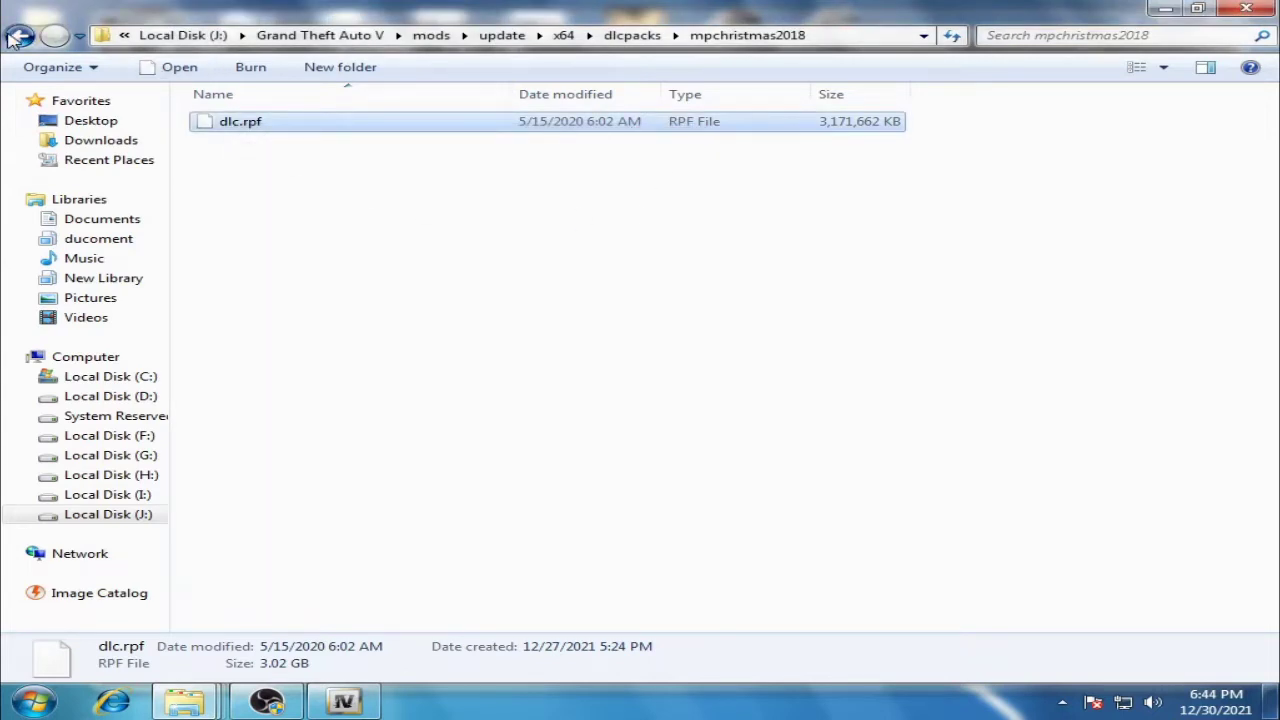
{"action": "left_click", "coordinate": [12, 36]}
{"action": "scroll", "coordinate": [414, 443], "scroll_direction": "down", "scroll_amount": 6}
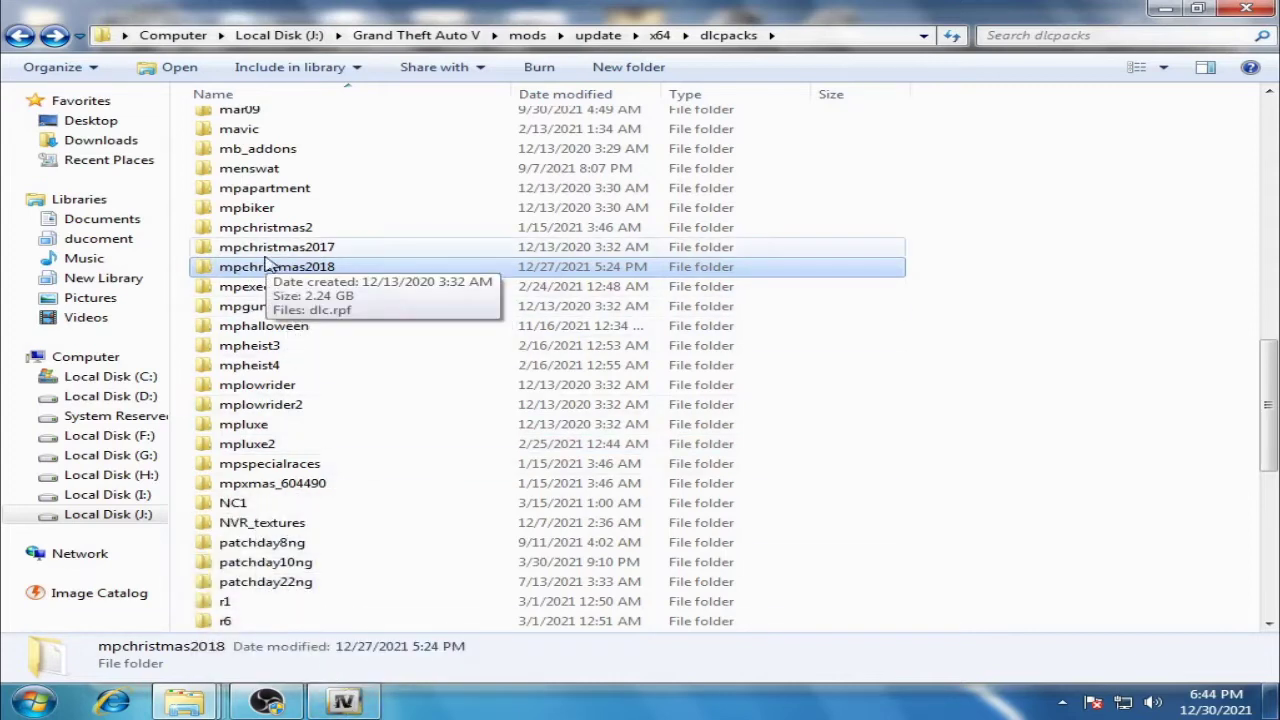
Step: Switch to OpenIV, turn on edit mode and accept the editing warning
{"action": "left_click", "coordinate": [330, 704]}
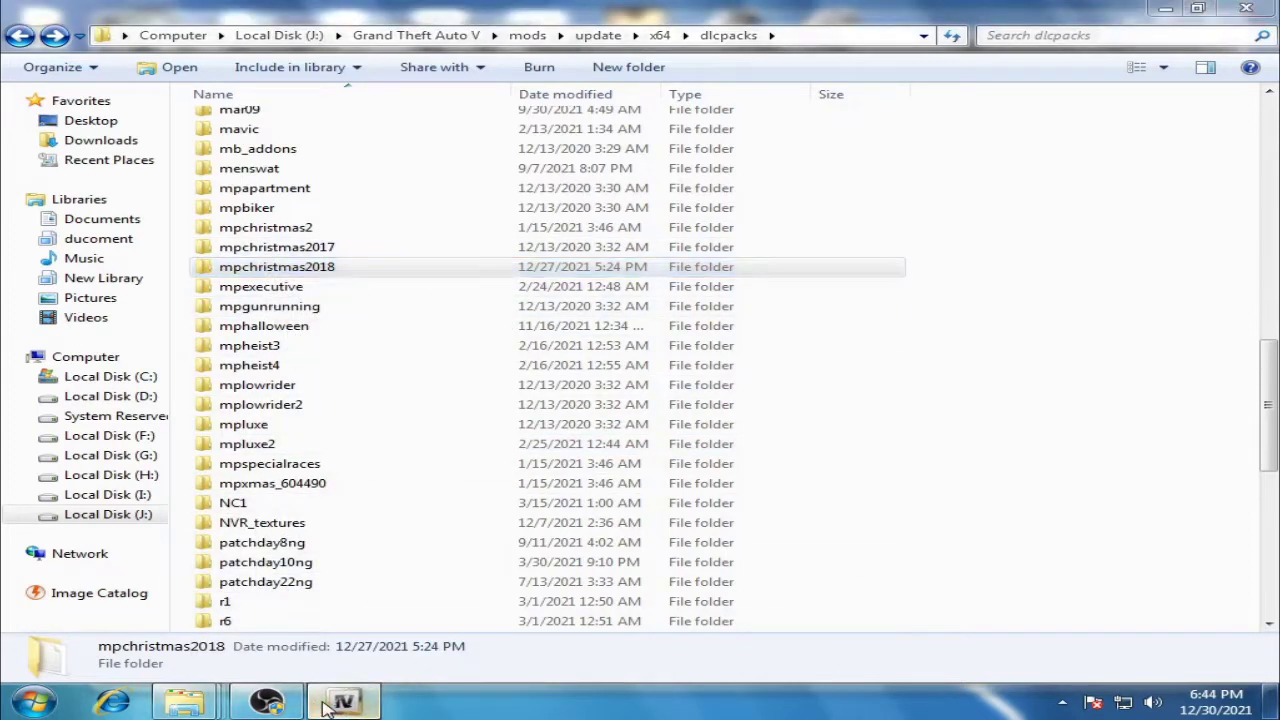
{"action": "left_click_drag", "start_coordinate": [418, 50], "coordinate": [530, 32]}
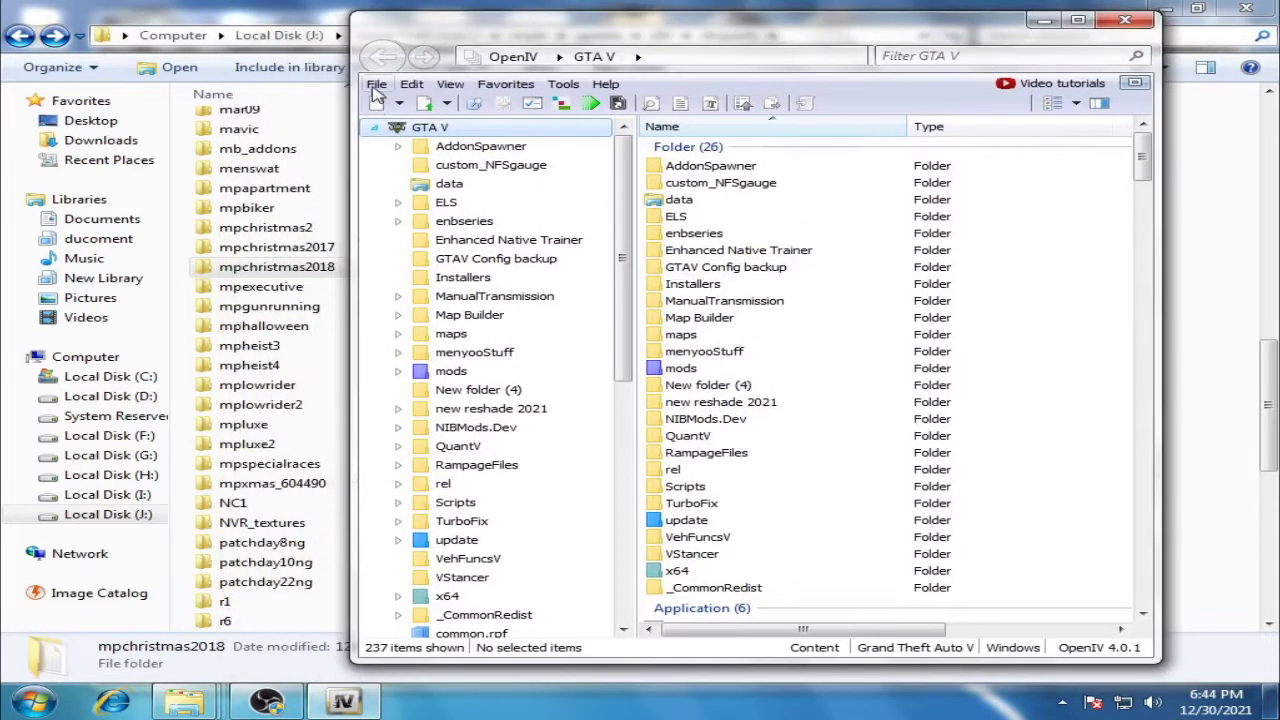
{"action": "left_click", "coordinate": [378, 86]}
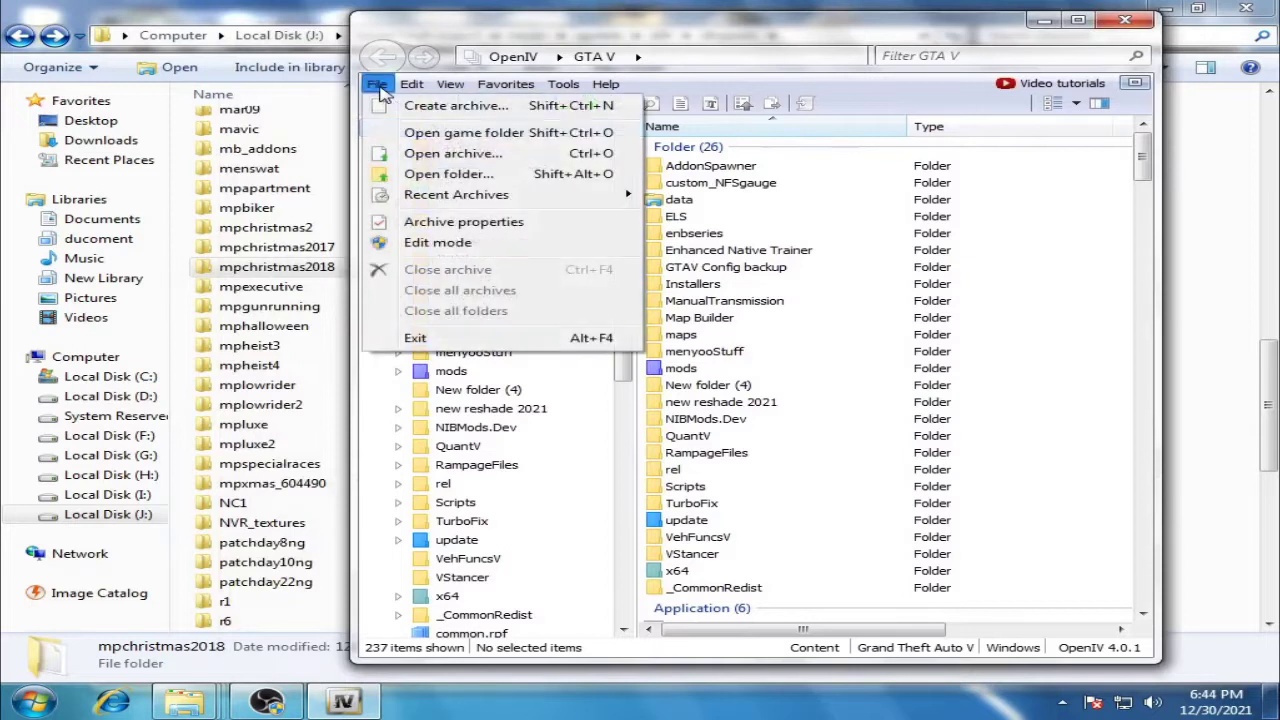
{"action": "left_click", "coordinate": [437, 243]}
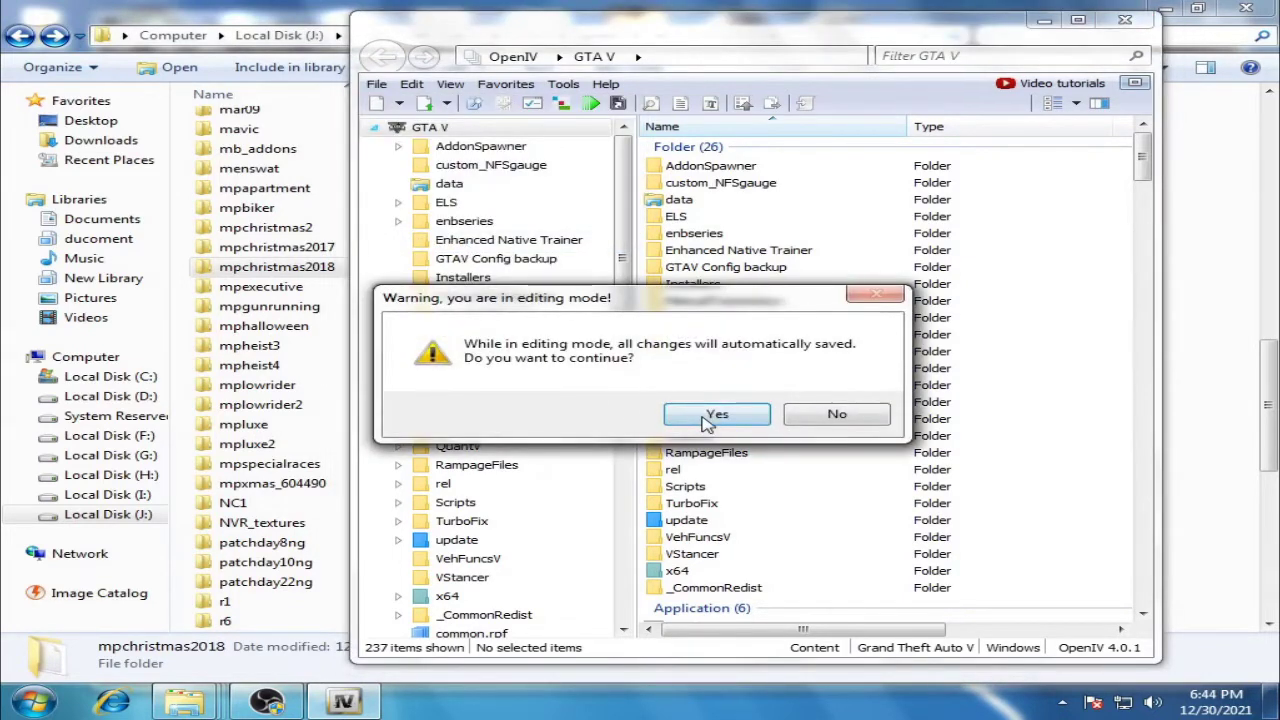
{"action": "left_click", "coordinate": [712, 417]}
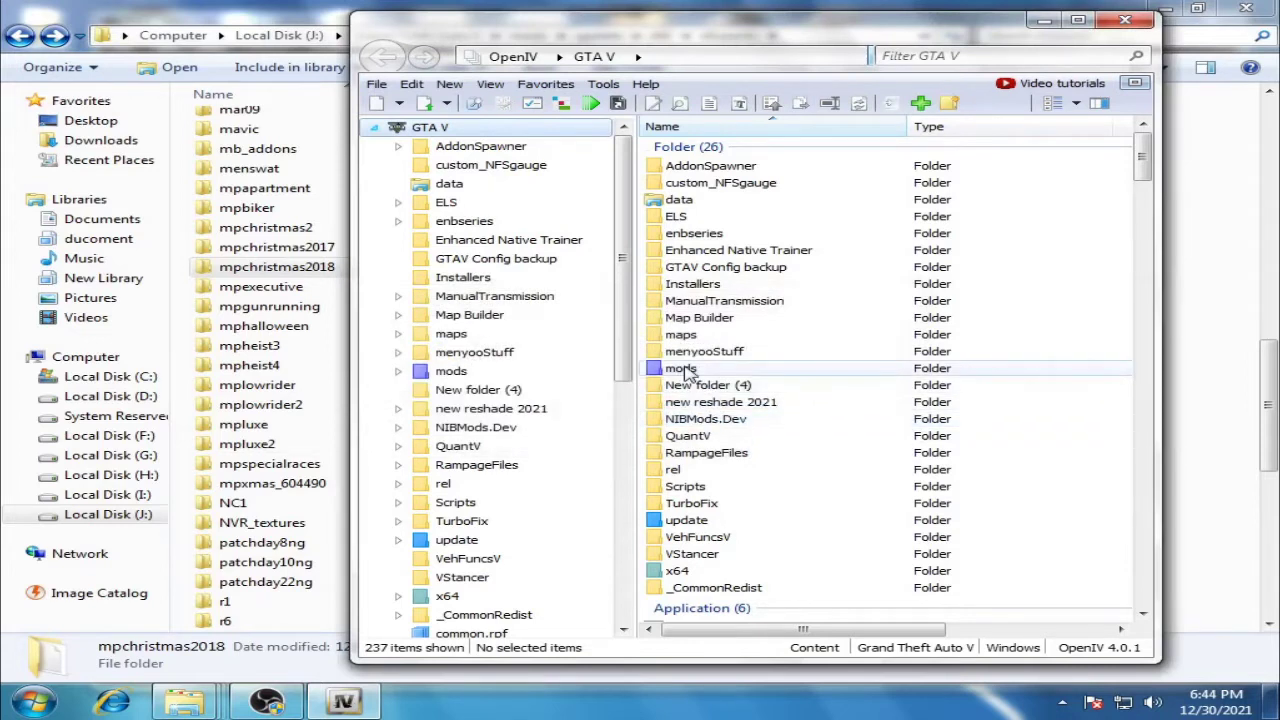
Step: Open the mods\update\x64\dlcpacks folder and look for the mpchristmas2017 and mpchristmas2018 folders
{"action": "left_click", "coordinate": [682, 369]}
{"action": "double_click", "coordinate": [682, 369]}
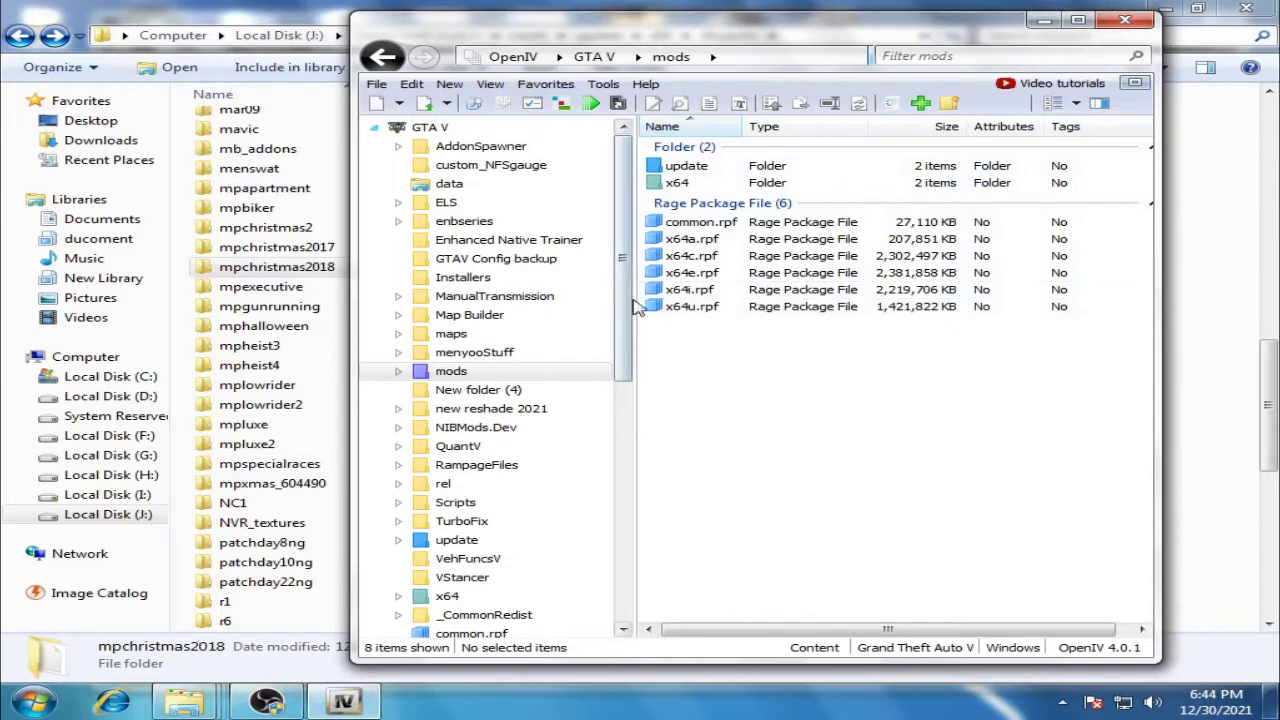
{"action": "scroll", "coordinate": [620, 312], "scroll_direction": "down", "scroll_amount": 2}
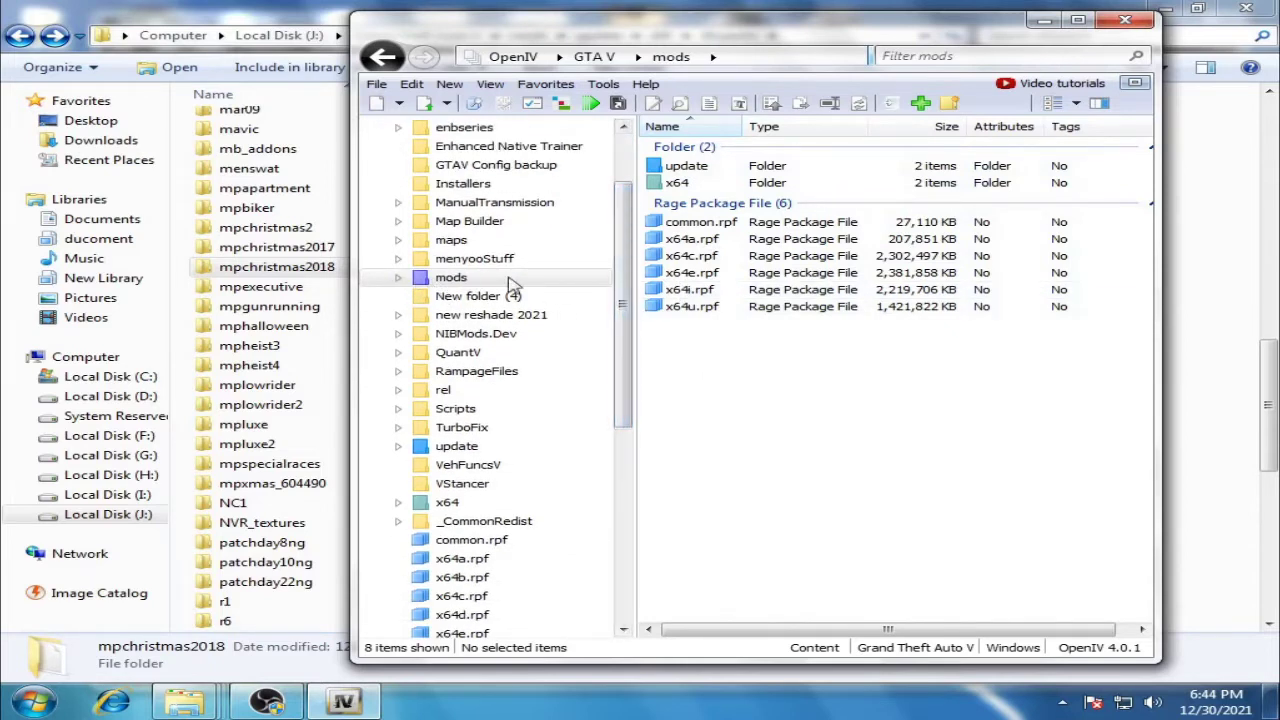
{"action": "left_click", "coordinate": [672, 170]}
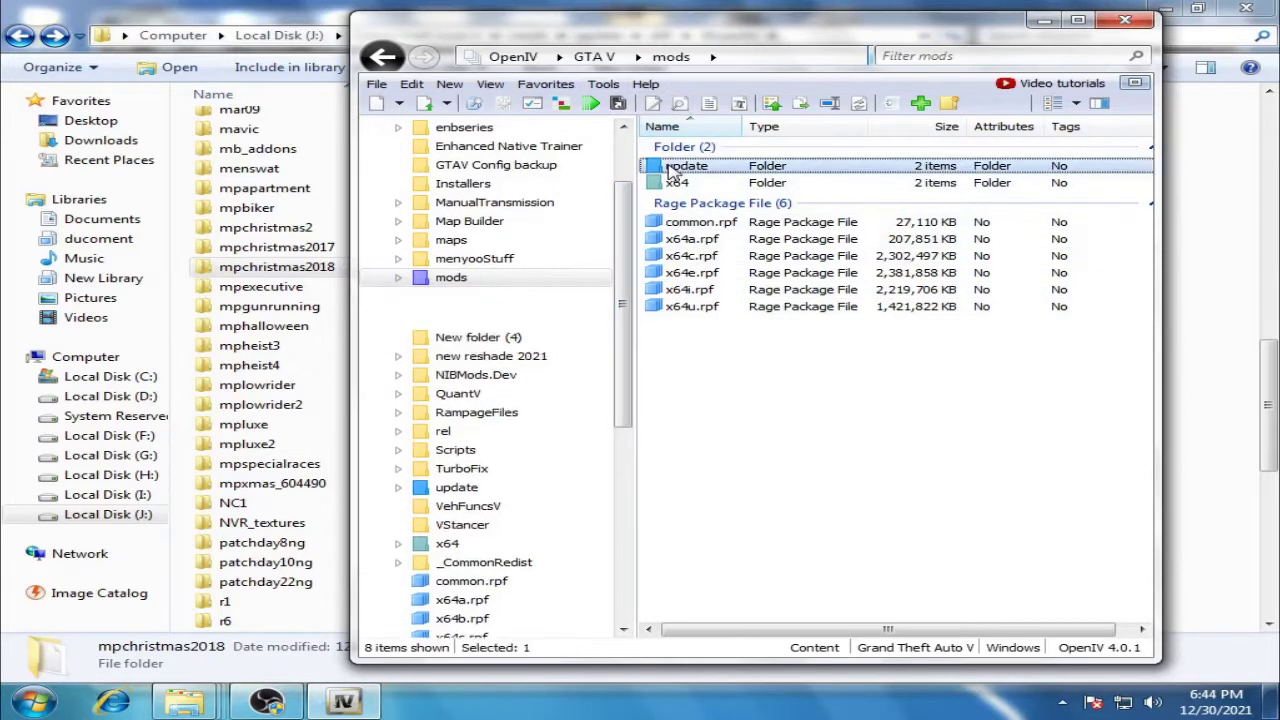
{"action": "double_click", "coordinate": [672, 170]}
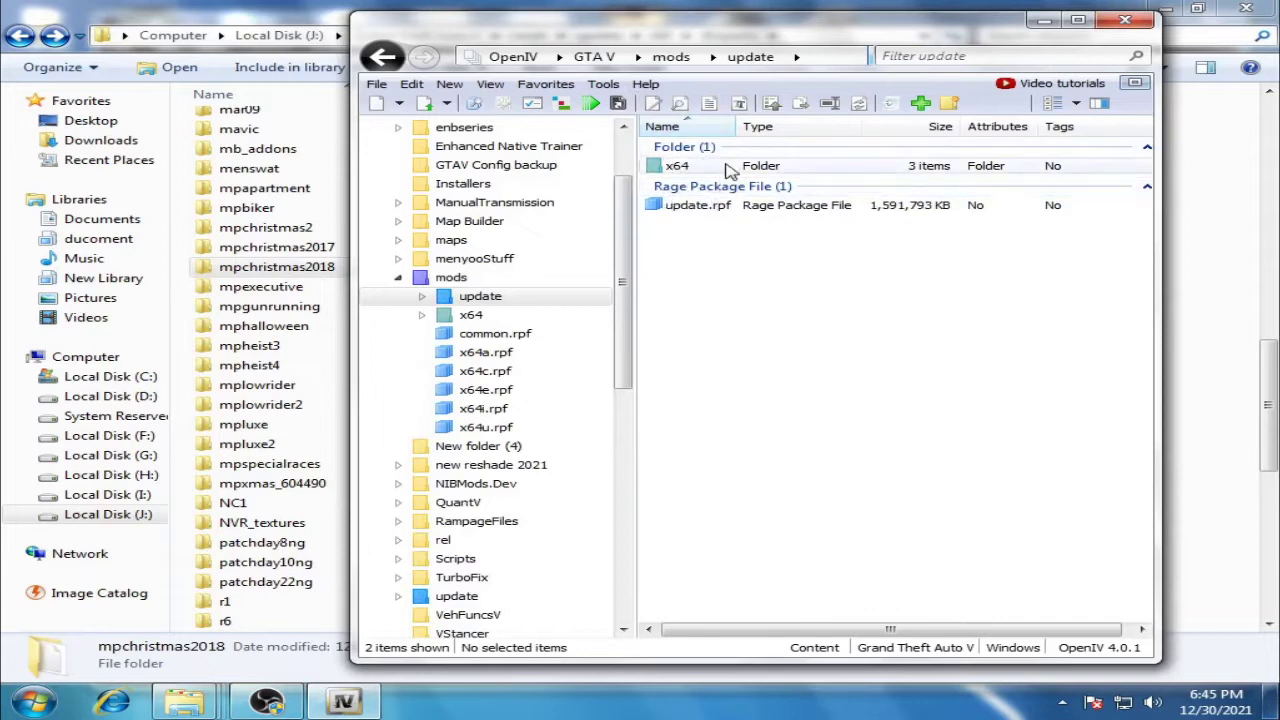
{"action": "double_click", "coordinate": [678, 166]}
{"action": "left_click", "coordinate": [706, 188]}
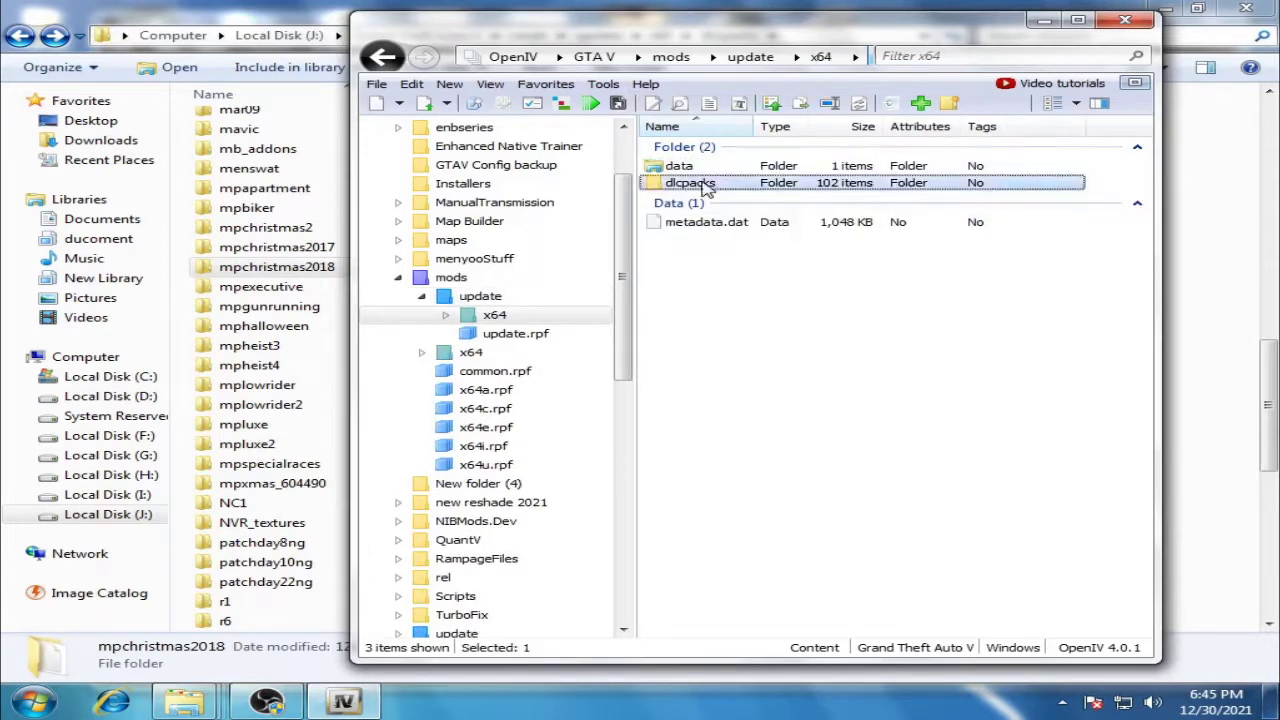
{"action": "double_click", "coordinate": [706, 188]}
{"action": "scroll", "coordinate": [760, 320], "scroll_direction": "down", "scroll_amount": 15}
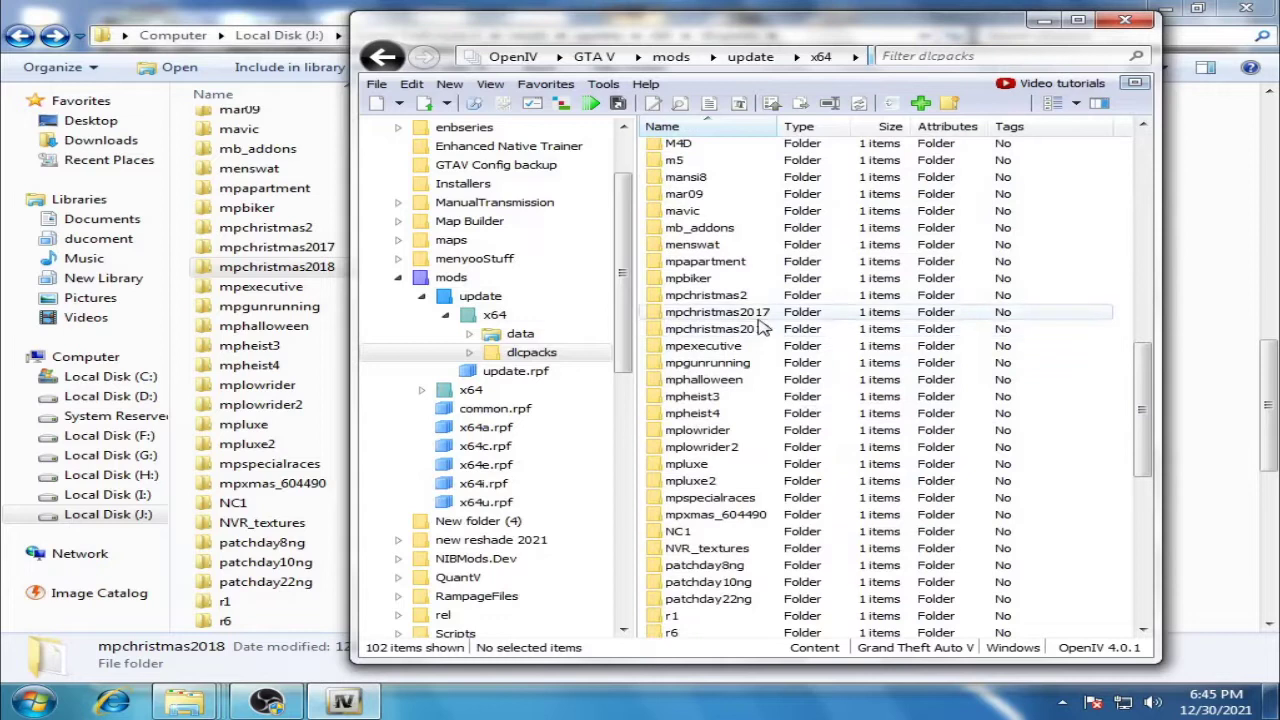
{"action": "left_click", "coordinate": [757, 316]}
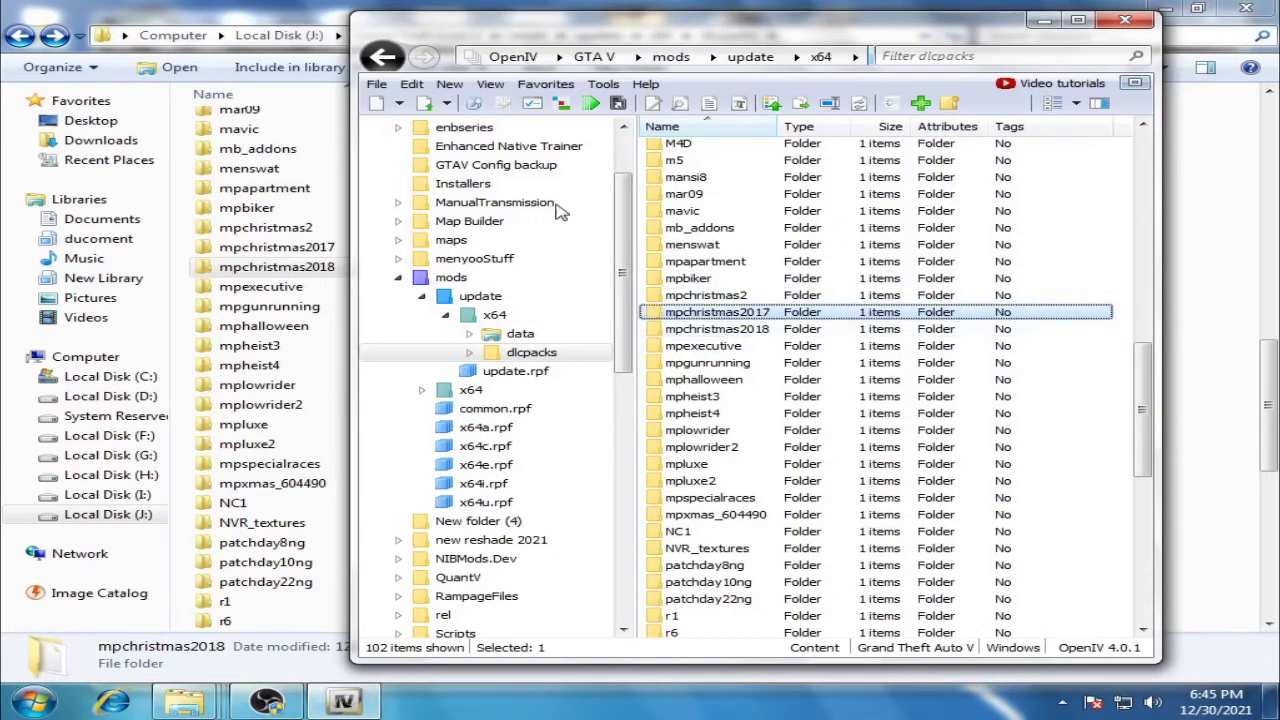
Step: Go back to the GTA V root and open mods\update\update.rpf\common\data to find its XML files
{"action": "left_click", "coordinate": [384, 58]}
{"action": "left_click", "coordinate": [384, 58]}
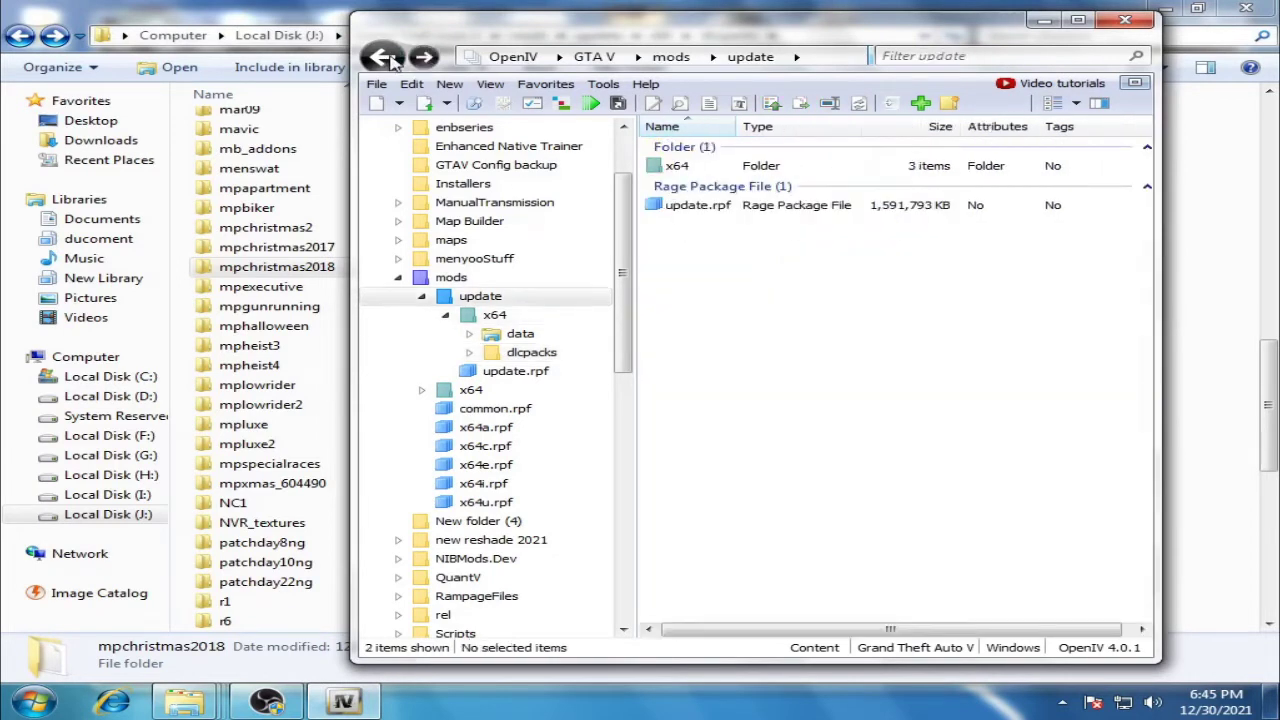
{"action": "left_click", "coordinate": [384, 58]}
{"action": "left_click", "coordinate": [392, 56]}
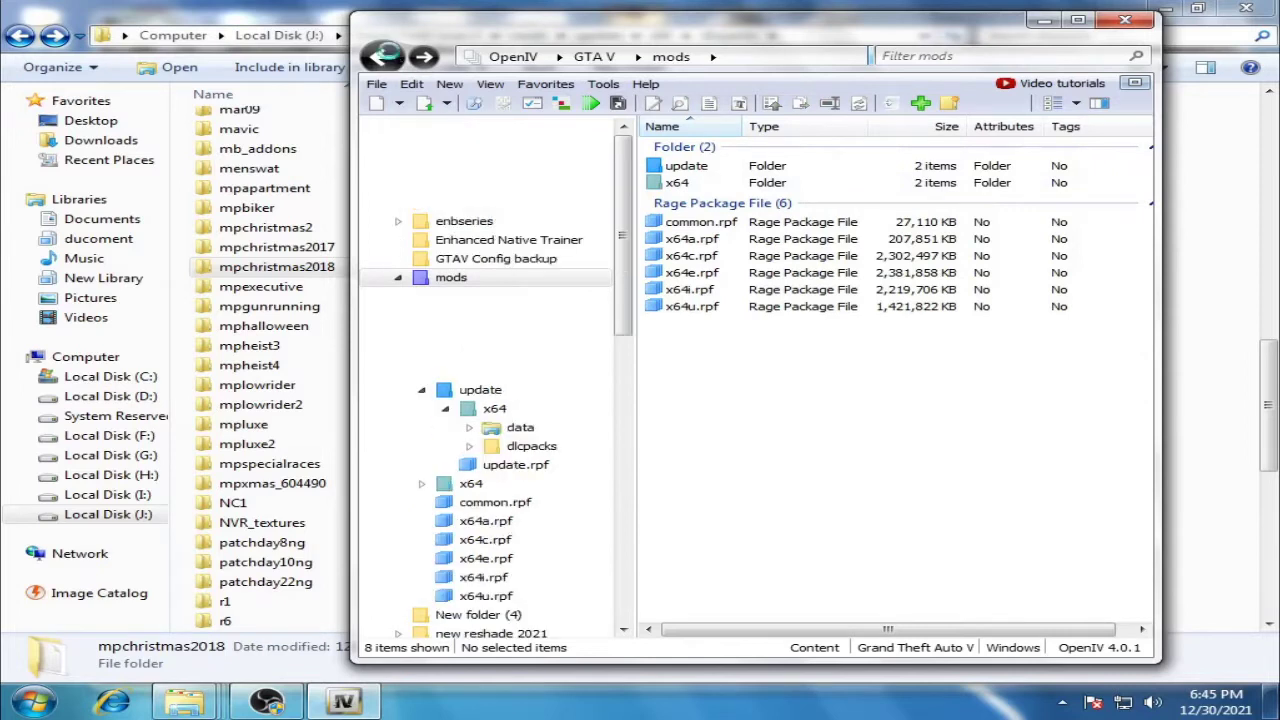
{"action": "double_click", "coordinate": [686, 370]}
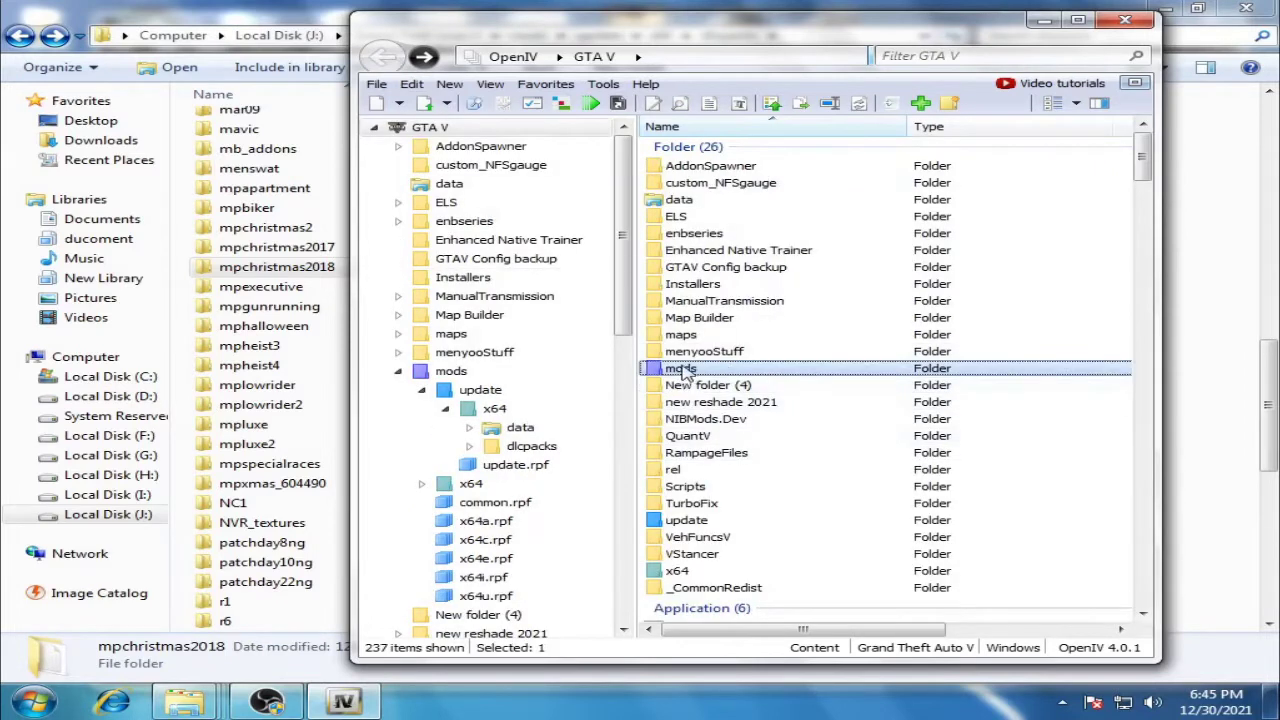
{"action": "double_click", "coordinate": [686, 166]}
{"action": "left_click_drag", "start_coordinate": [694, 230], "coordinate": [727, 222]}
{"action": "double_click", "coordinate": [712, 206]}
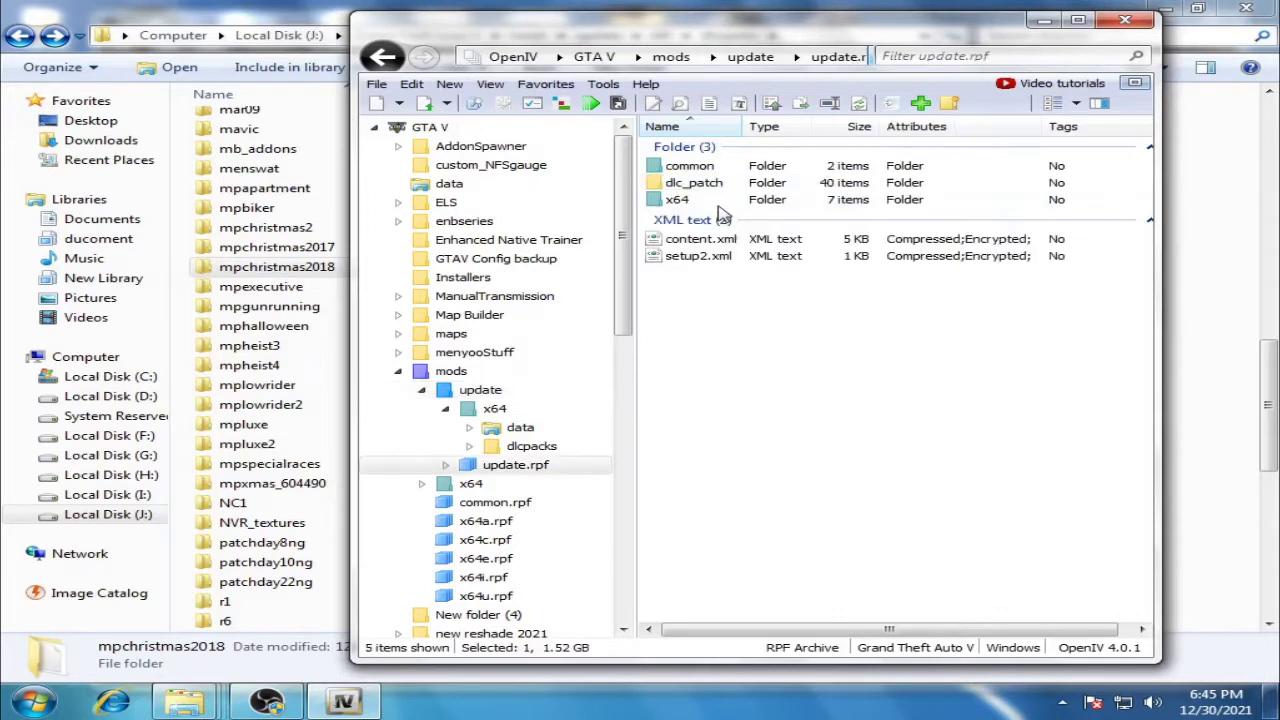
{"action": "double_click", "coordinate": [680, 168]}
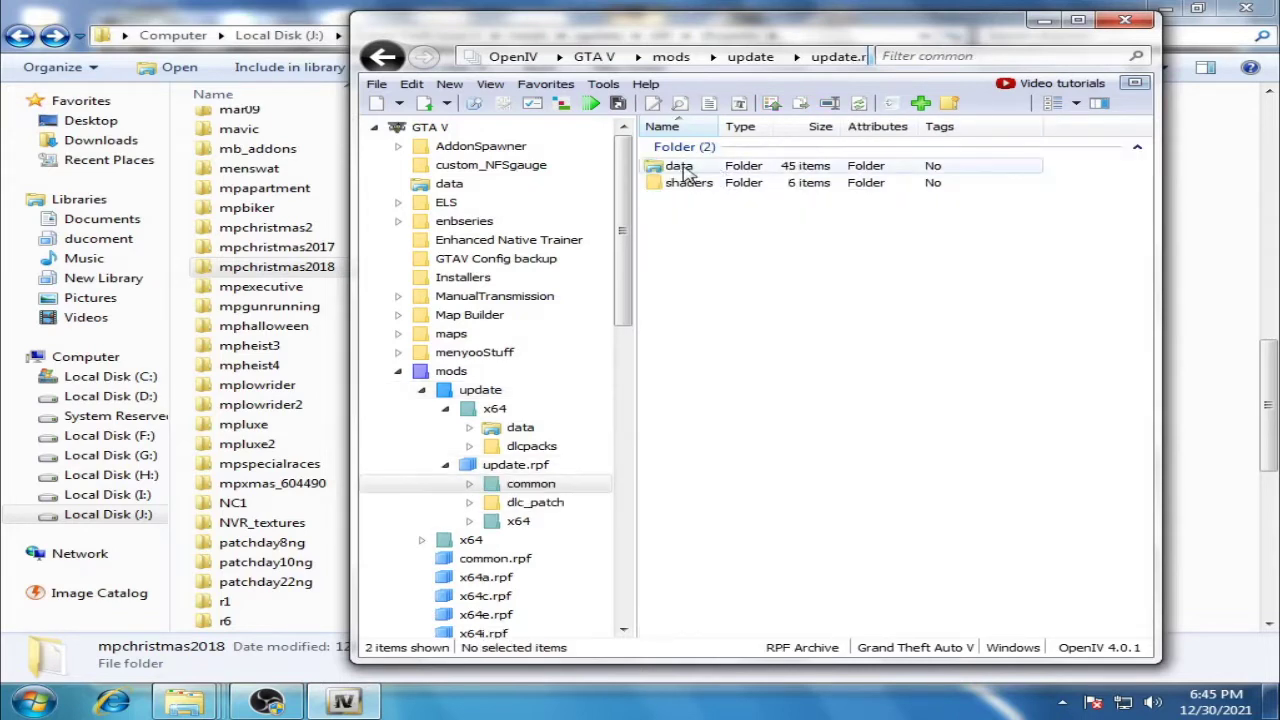
{"action": "double_click", "coordinate": [680, 168]}
{"action": "scroll", "coordinate": [760, 400], "scroll_direction": "down", "scroll_amount": 10}
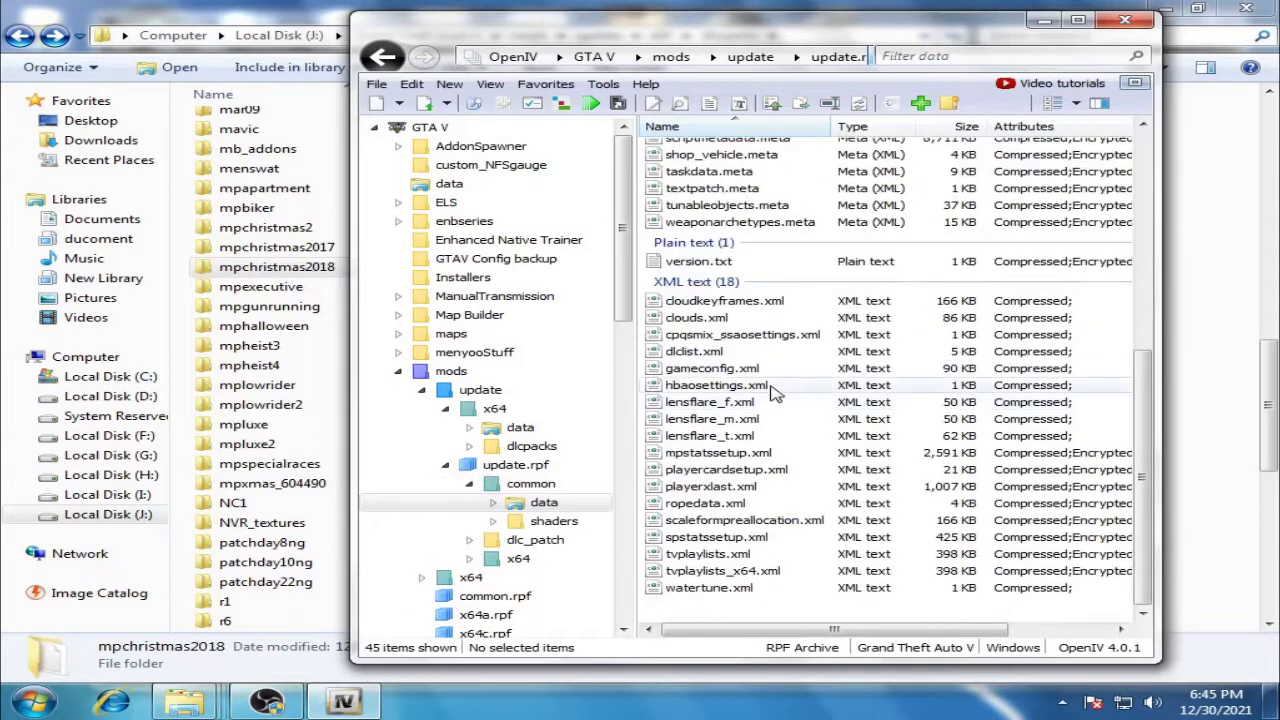
Step: Open dlclist.xml for editing and go to the end of its dlcpacks list
{"action": "left_click", "coordinate": [690, 352]}
{"action": "right_click", "coordinate": [688, 353]}
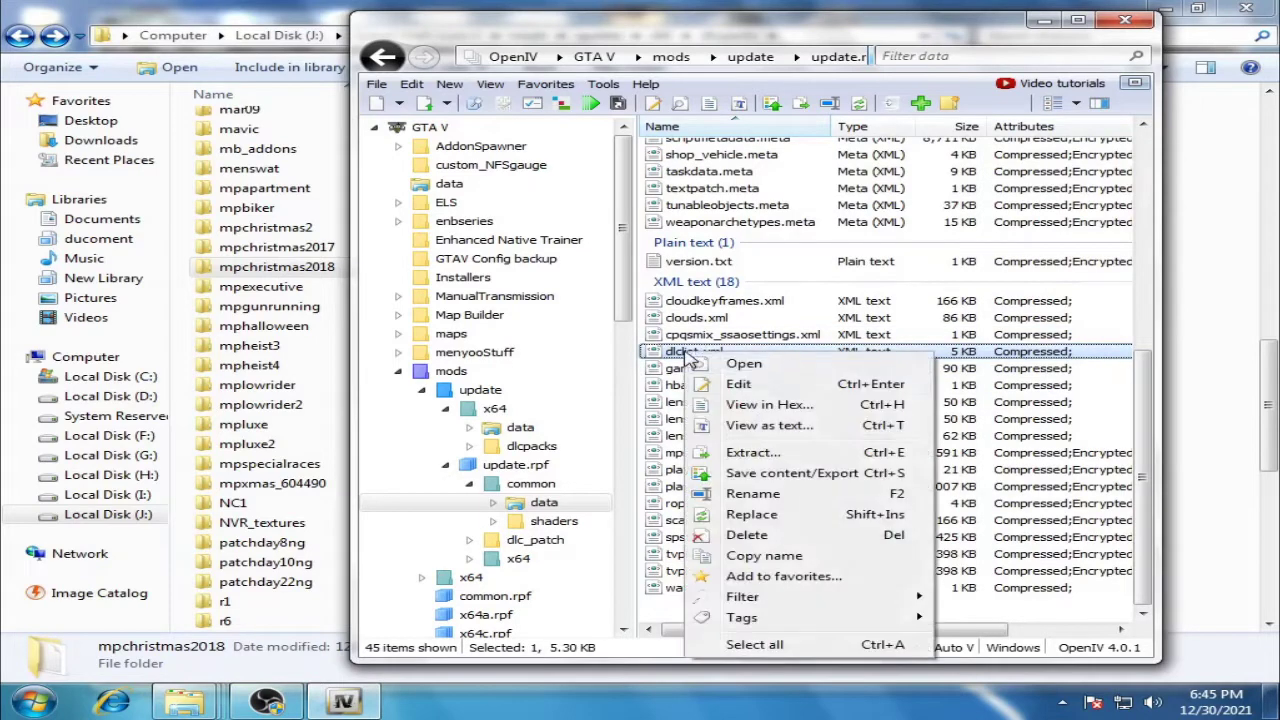
{"action": "left_click", "coordinate": [738, 384]}
{"action": "scroll", "coordinate": [740, 290], "scroll_direction": "down", "scroll_amount": 20}
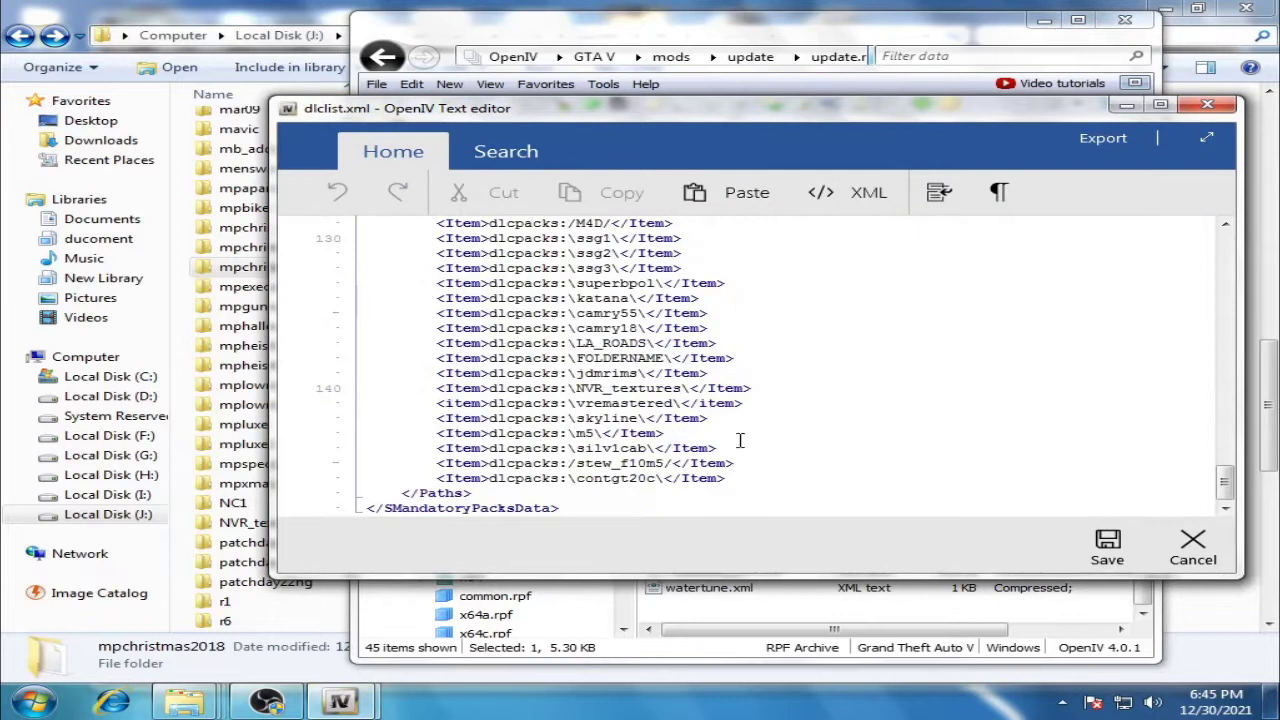
Step: Copy the last Item line, contgt20c, and paste it on a new line directly below it
{"action": "left_click_drag", "start_coordinate": [731, 478], "coordinate": [456, 472]}
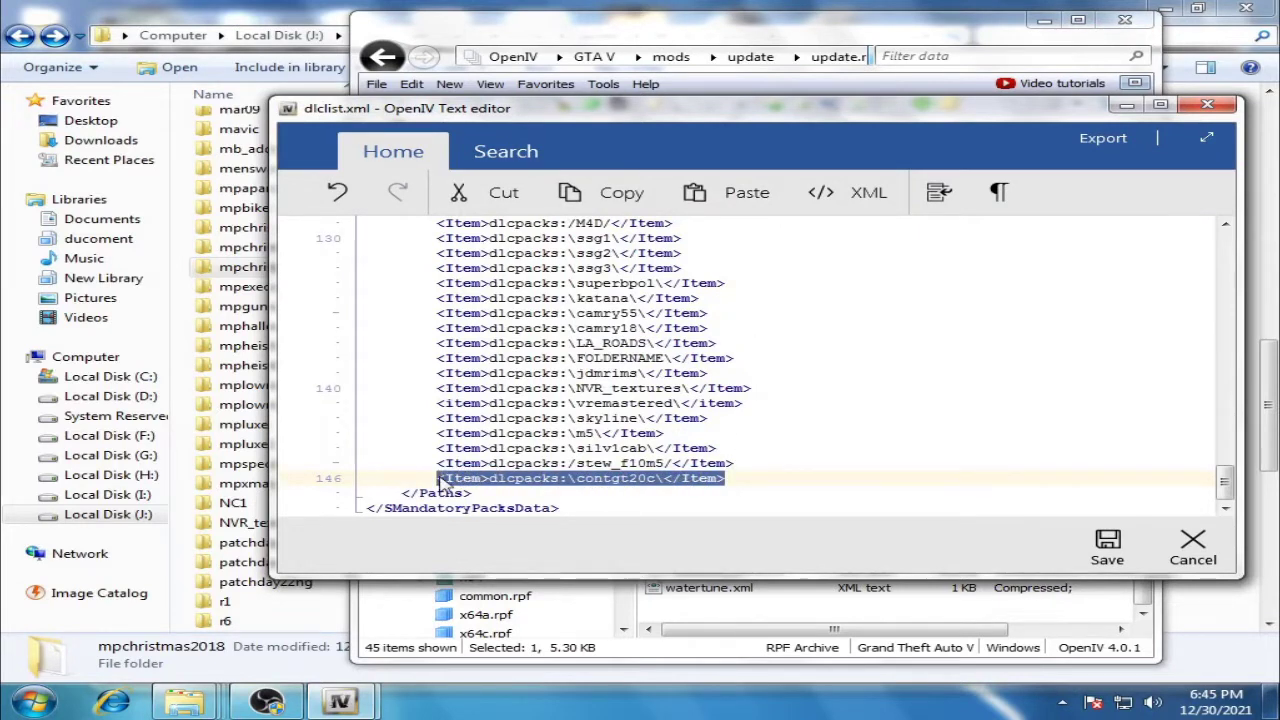
{"action": "right_click", "coordinate": [443, 482]}
{"action": "left_click", "coordinate": [500, 277]}
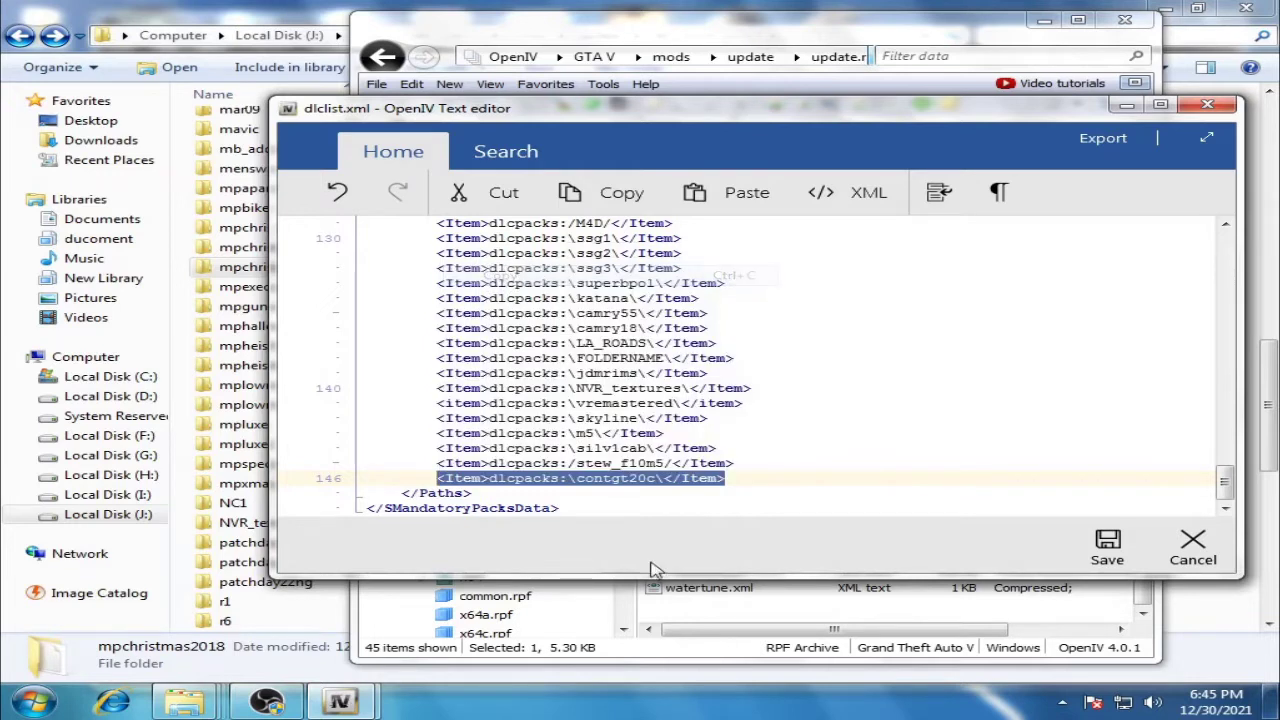
{"action": "left_click", "coordinate": [749, 482]}
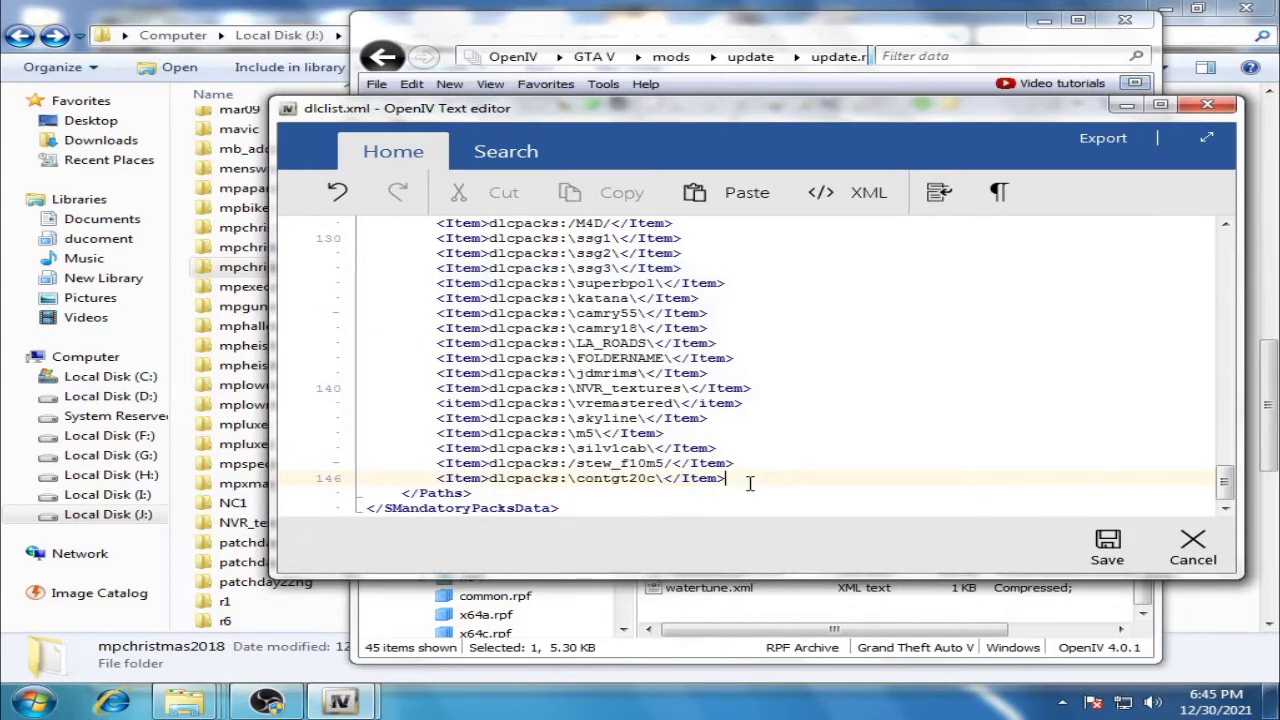
{"action": "key", "text": "Return"}
{"action": "right_click", "coordinate": [467, 490]}
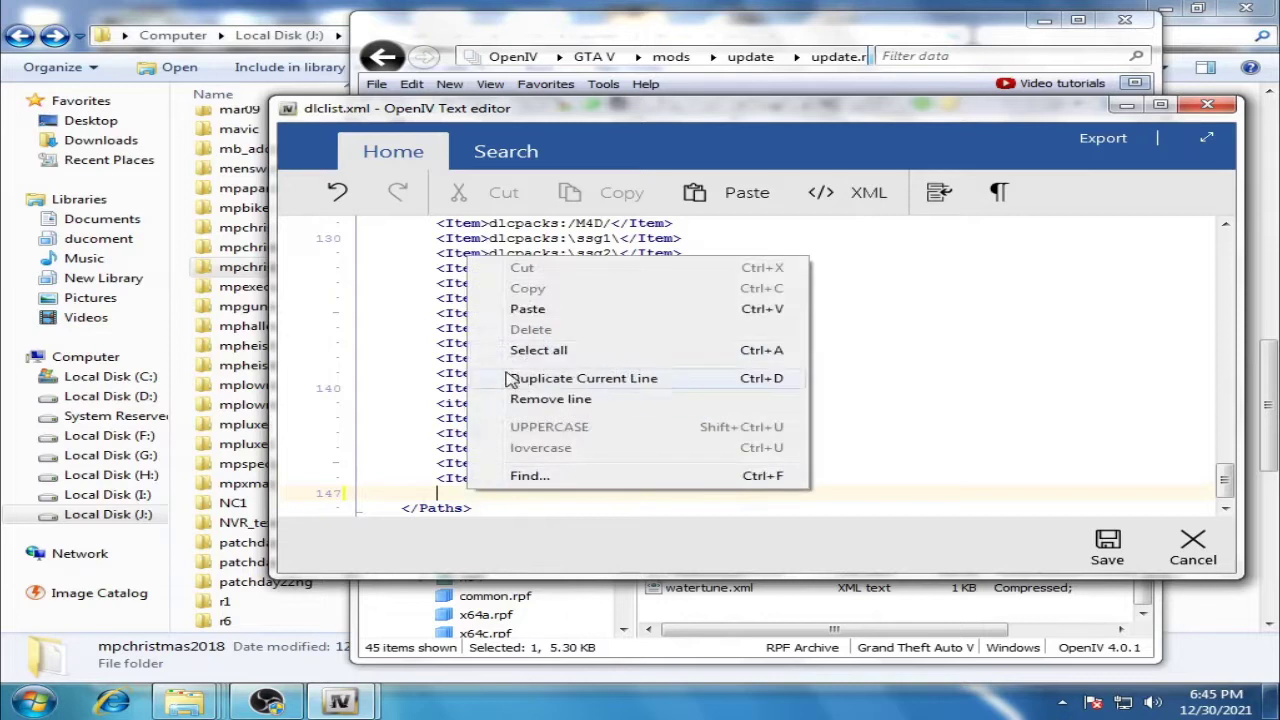
{"action": "left_click", "coordinate": [528, 309]}
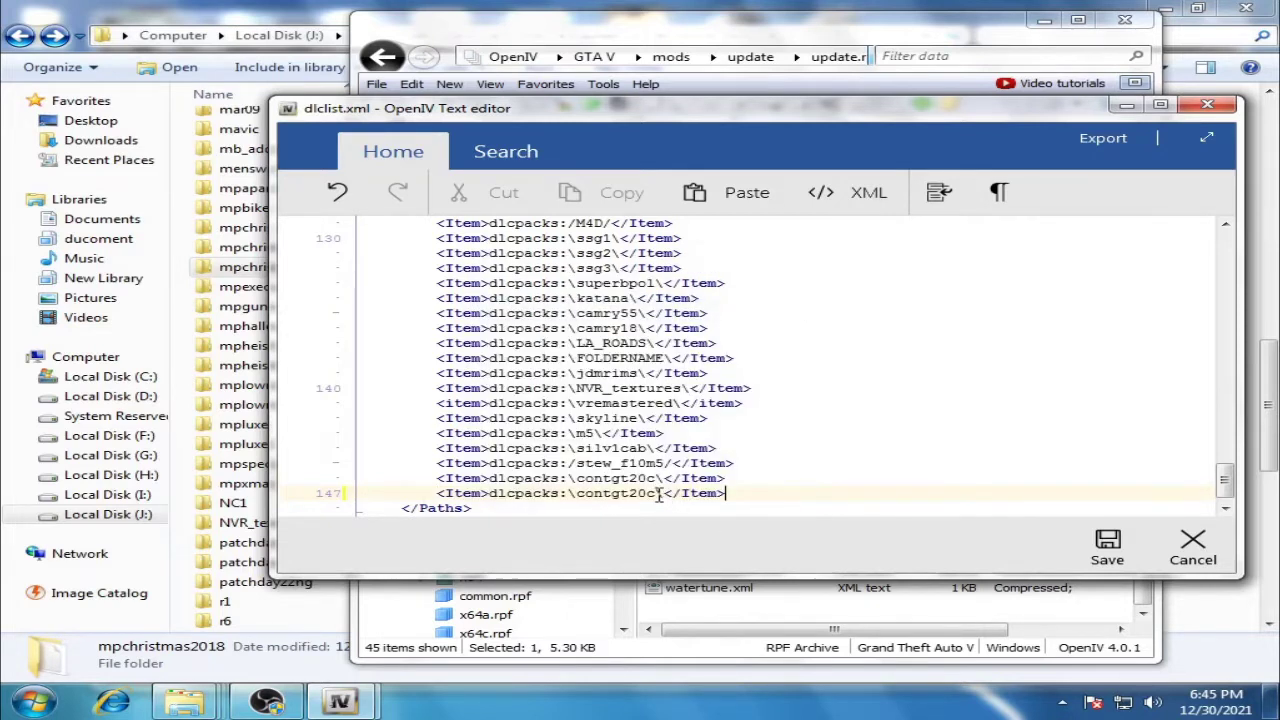
Step: Remove the pack name contgt20c from the new Item line, keeping the dlcpacks path and tags
{"action": "key", "text": "BackSpace"}
{"action": "key", "text": "BackSpace"}
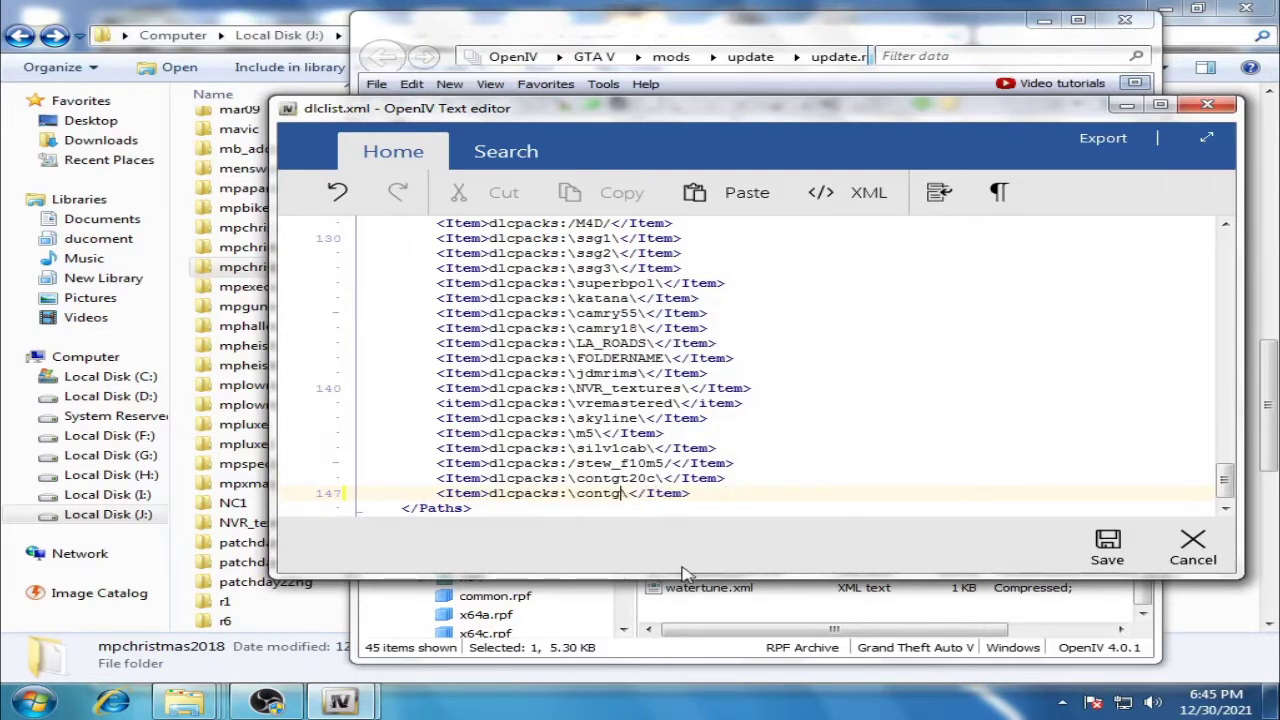
{"action": "key", "text": "BackSpace"}
{"action": "key", "text": "BackSpace"}
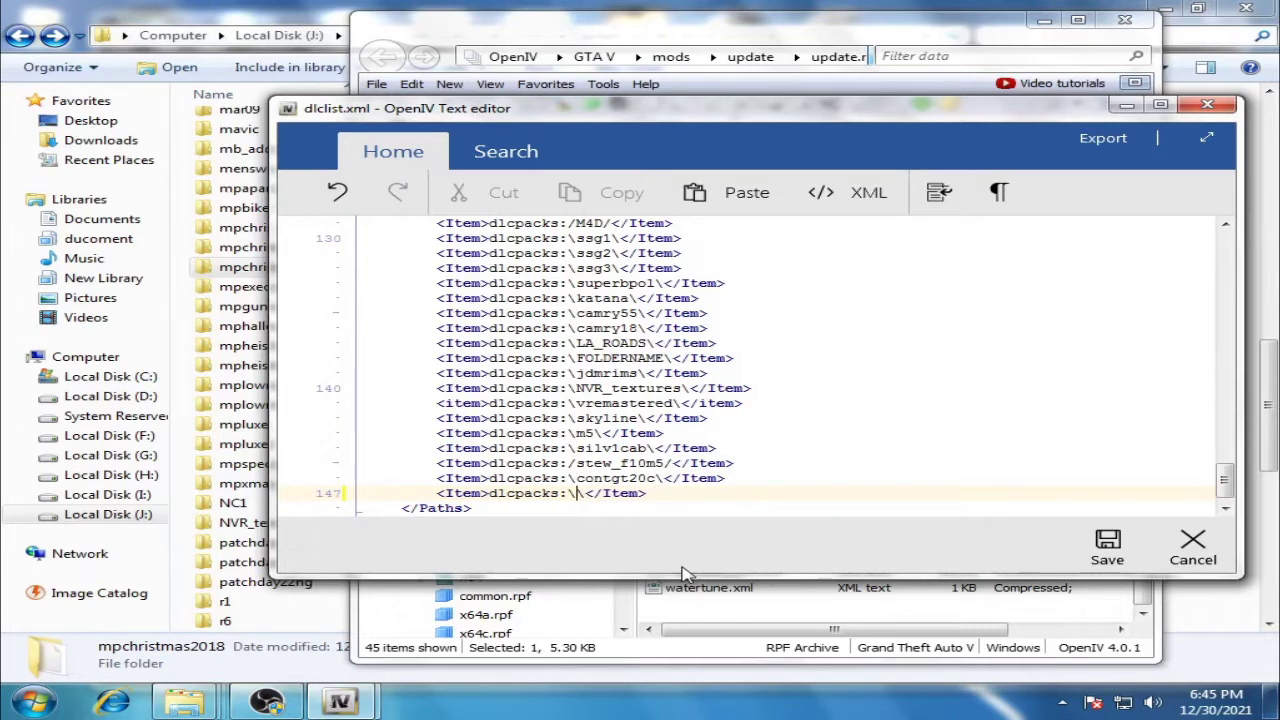
Step: Switch to the dlcpacks window in Windows Explorer and copy the name of the mpchristmas2017 folder without changing it
{"action": "left_click", "coordinate": [333, 8]}
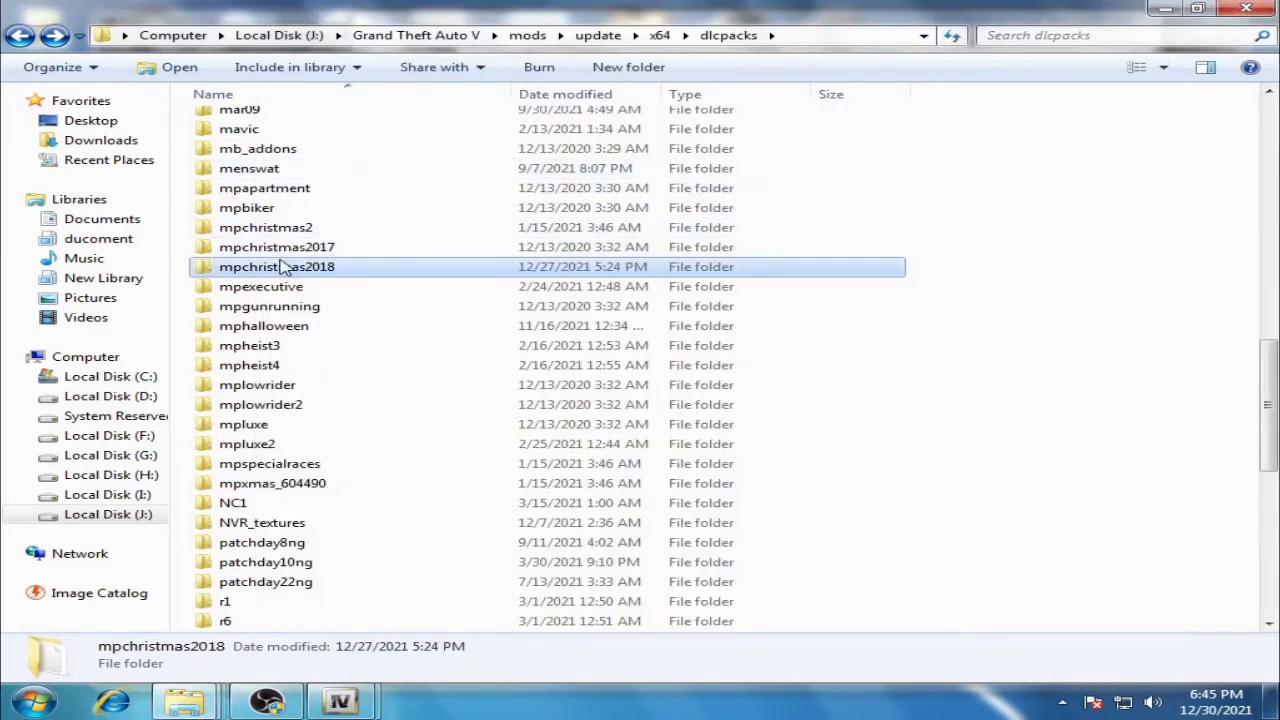
{"action": "mouse_move", "coordinate": [289, 267]}
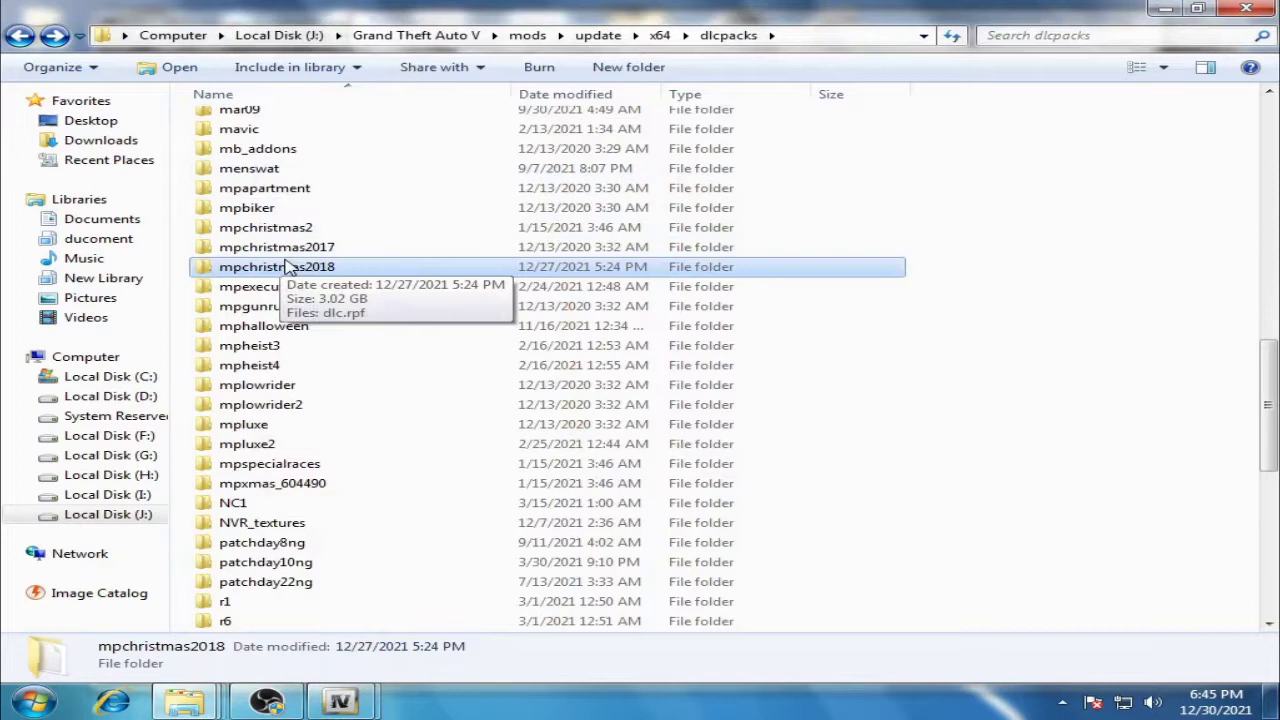
{"action": "left_click", "coordinate": [381, 251]}
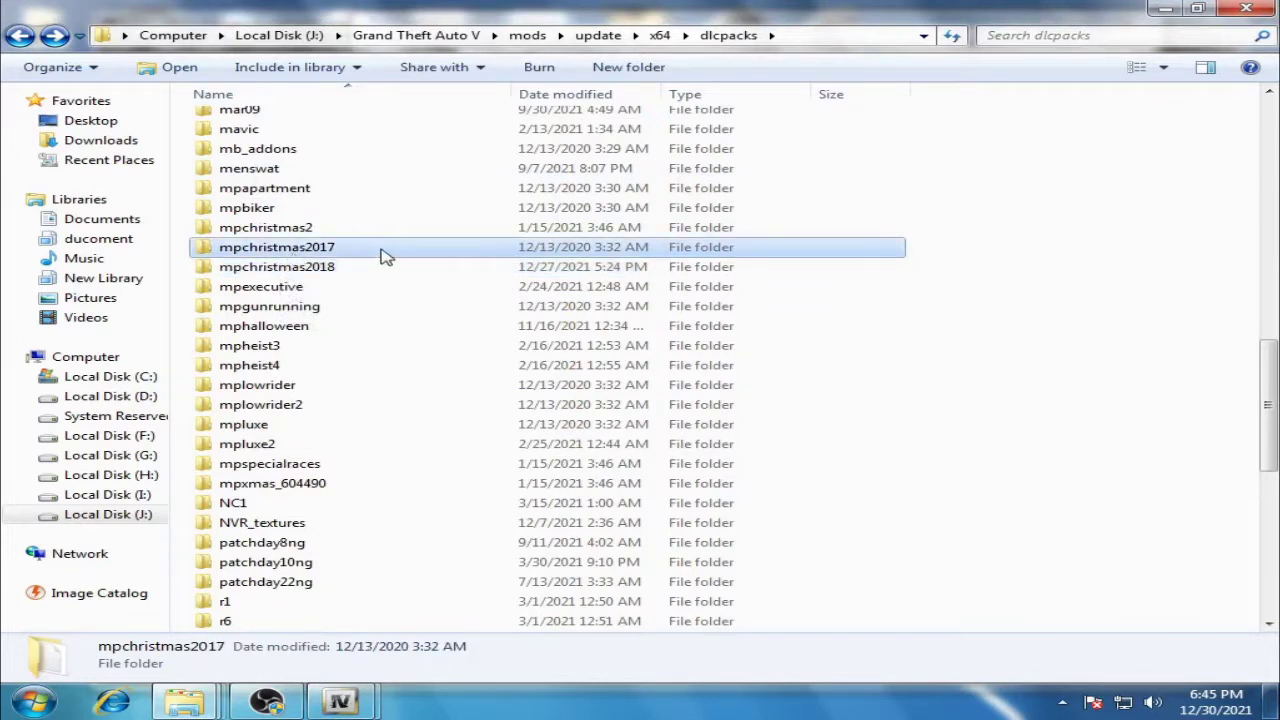
{"action": "right_click", "coordinate": [319, 251]}
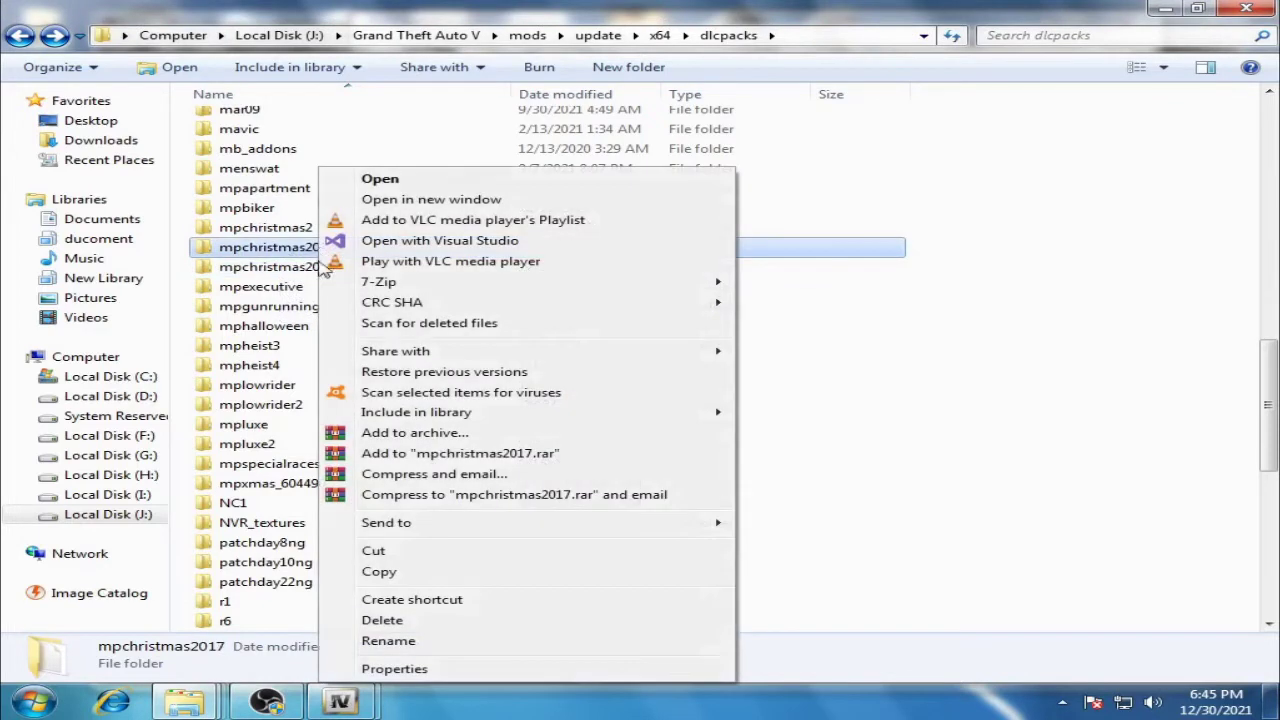
{"action": "left_click", "coordinate": [387, 640]}
{"action": "key", "text": "ctrl+c"}
{"action": "right_click", "coordinate": [313, 250]}
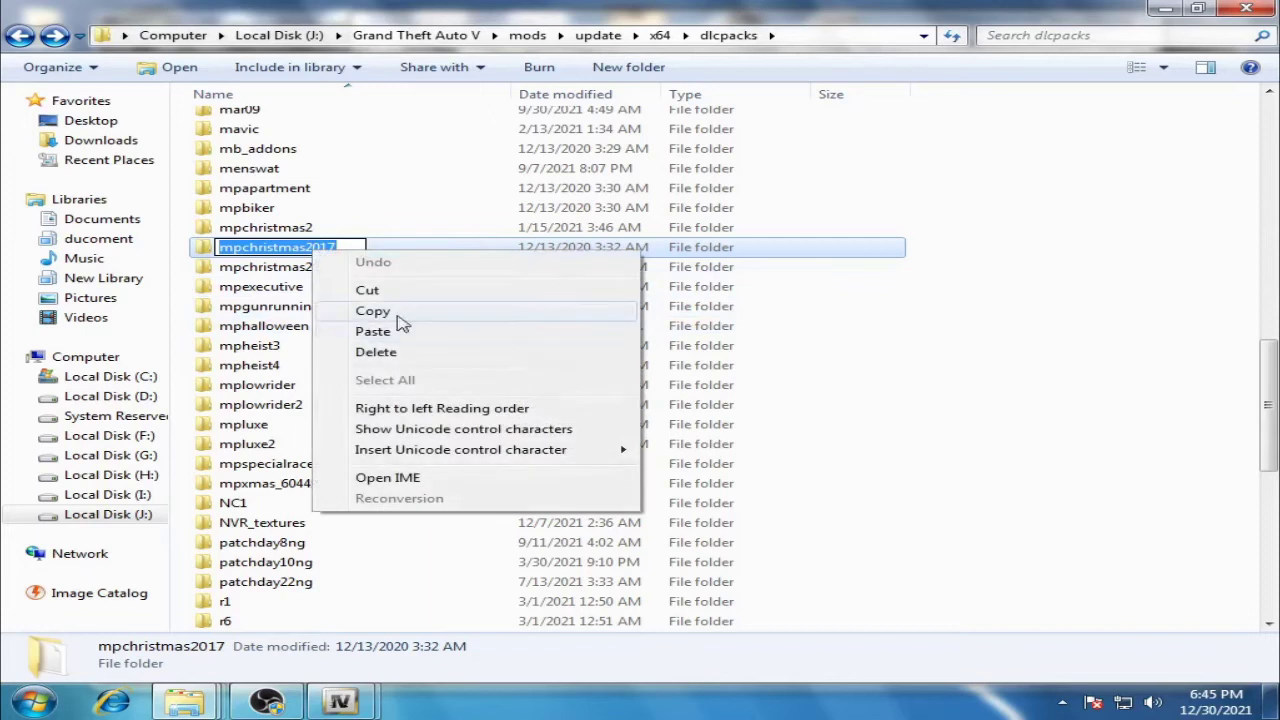
{"action": "left_click", "coordinate": [380, 318]}
Step: Return to the dlclist.xml editor and paste mpchristmas2017 as the pack name in the new Item line
{"action": "left_click", "coordinate": [338, 700]}
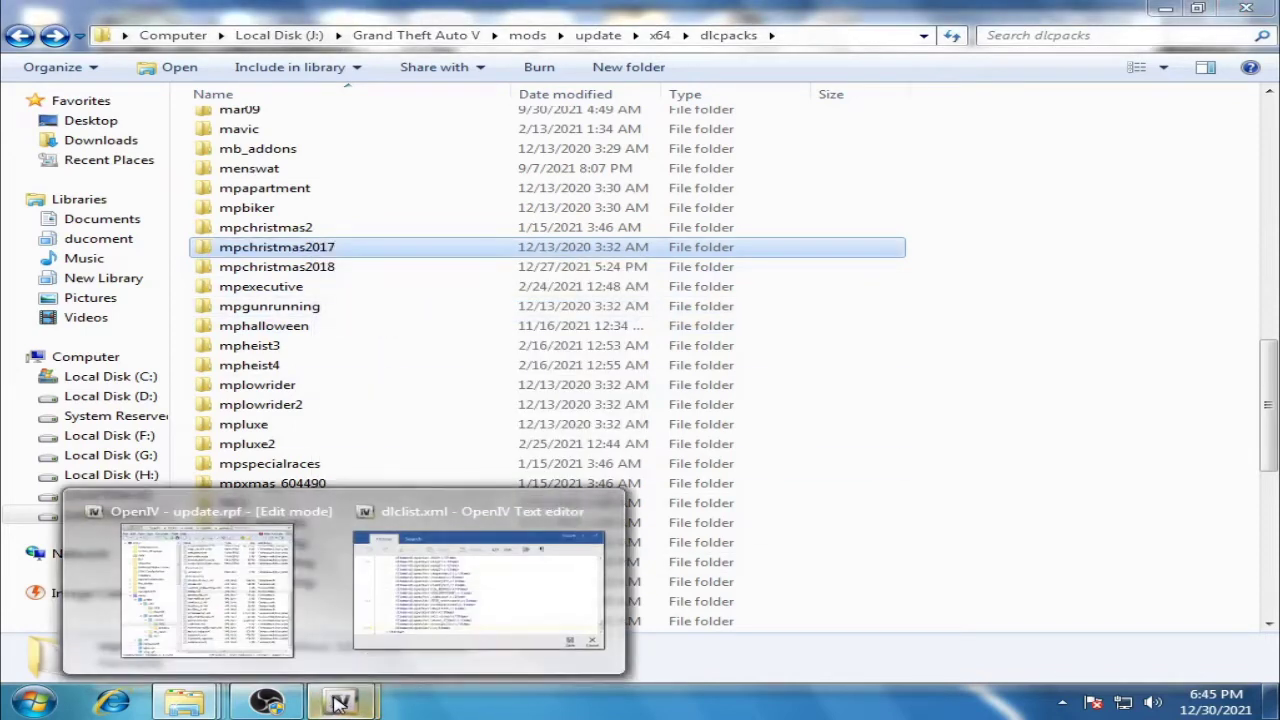
{"action": "left_click", "coordinate": [484, 581]}
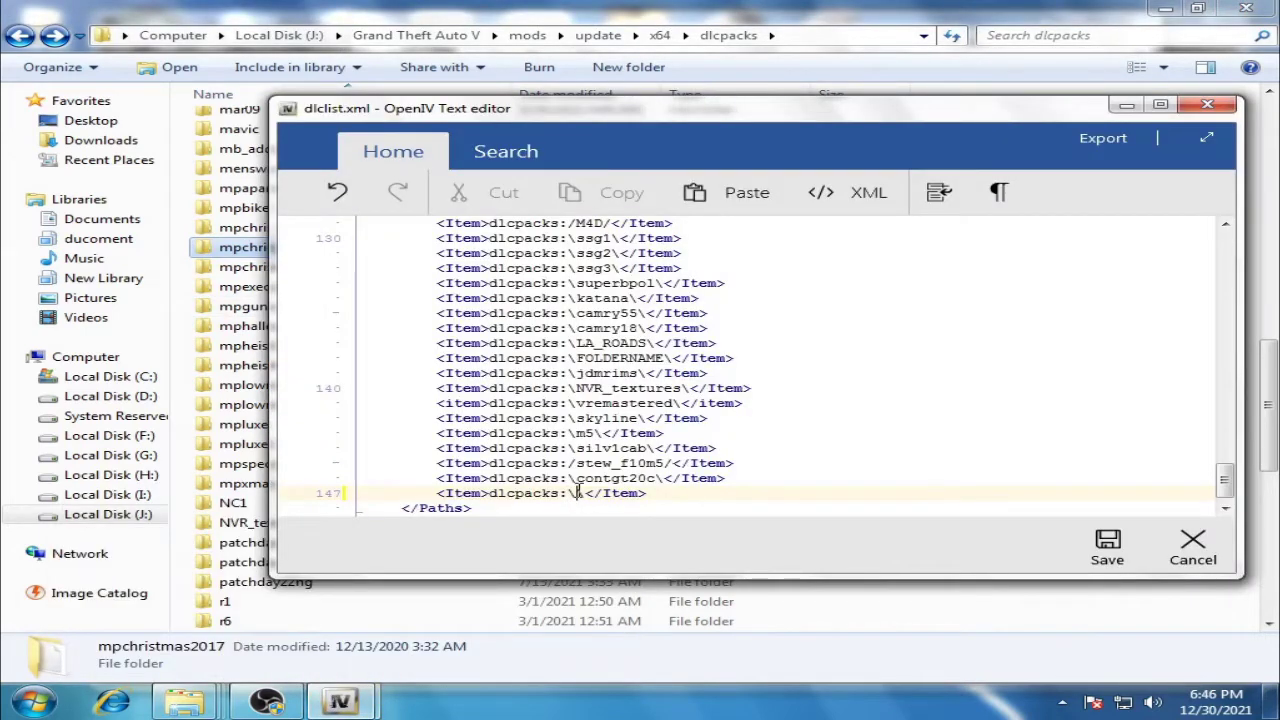
{"action": "right_click", "coordinate": [576, 493]}
{"action": "left_click", "coordinate": [605, 306]}
{"action": "left_click_drag", "start_coordinate": [711, 494], "coordinate": [578, 497]}
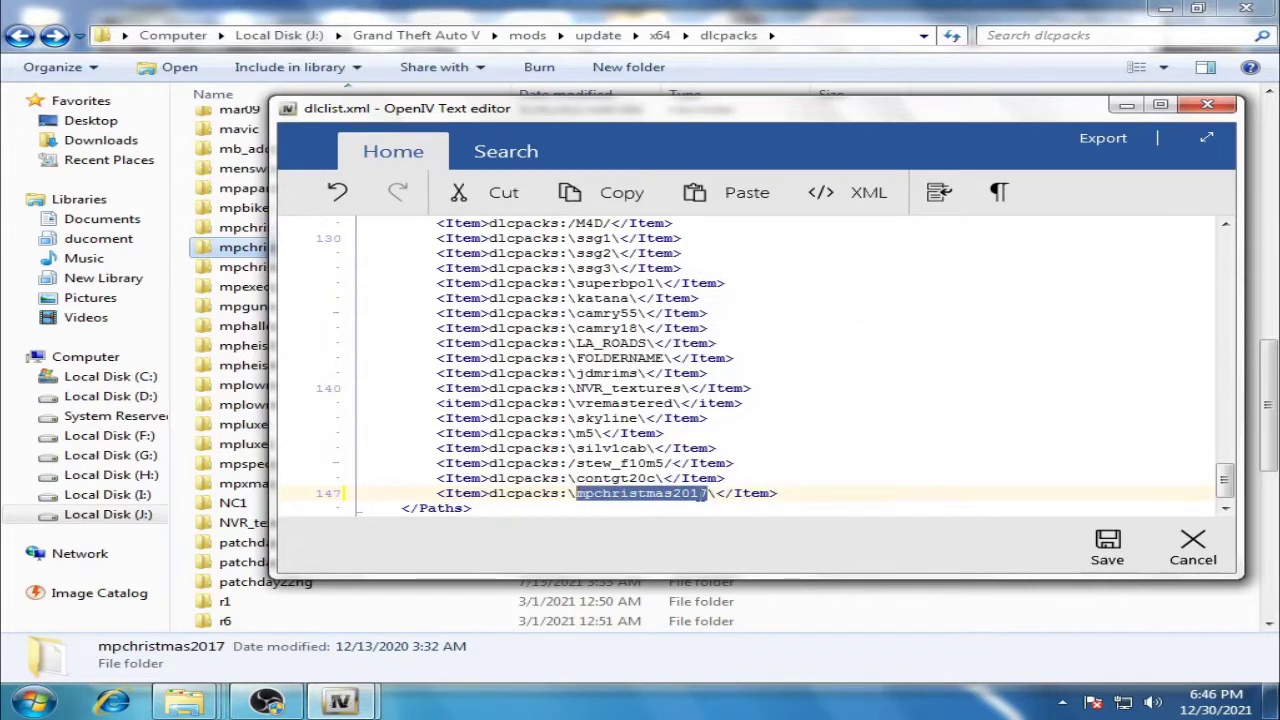
{"action": "left_click", "coordinate": [580, 495]}
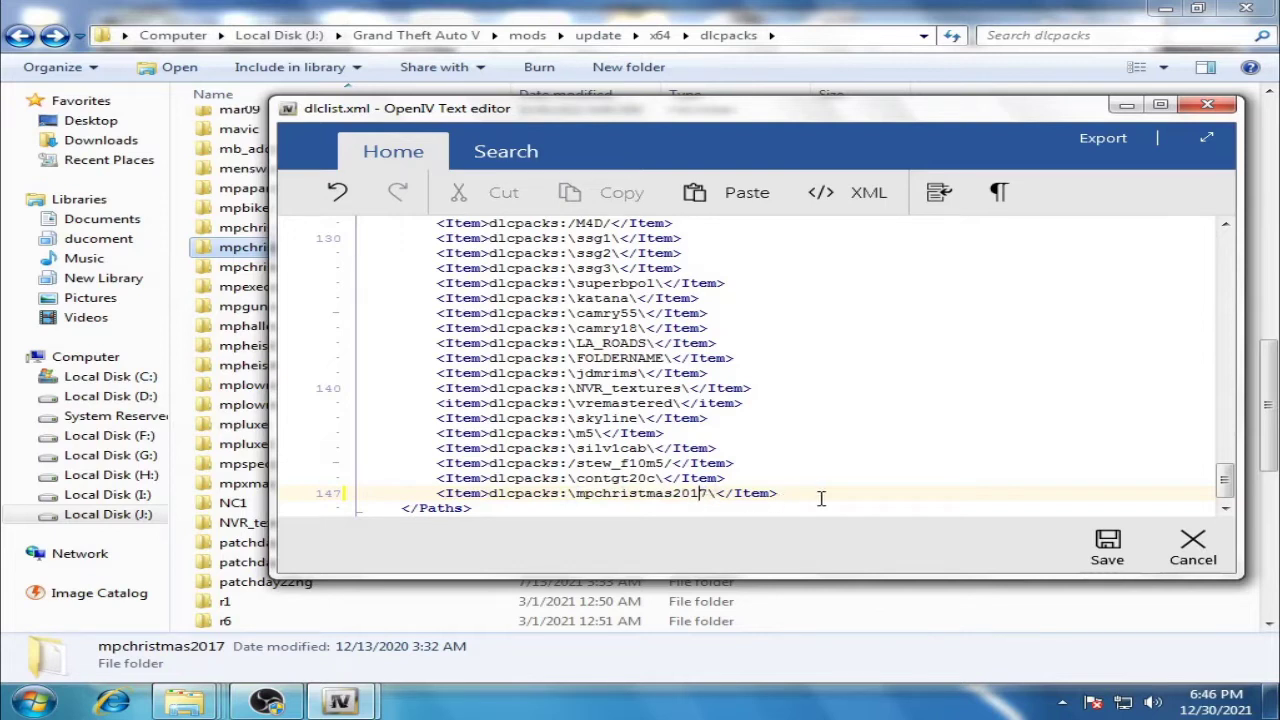
Step: Copy the mpchristmas2017 Item line and paste it on a new line directly below it
{"action": "left_click_drag", "start_coordinate": [799, 493], "coordinate": [511, 503]}
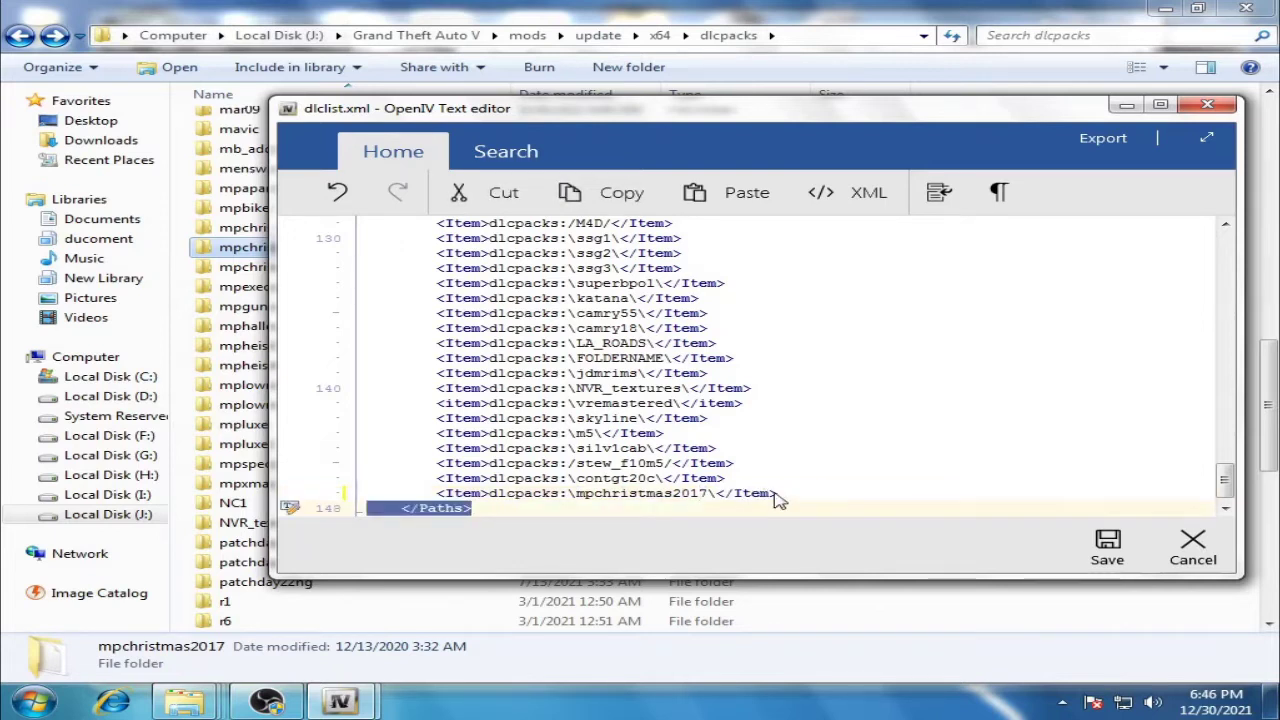
{"action": "left_click", "coordinate": [721, 494]}
{"action": "left_click_drag", "start_coordinate": [794, 493], "coordinate": [440, 497]}
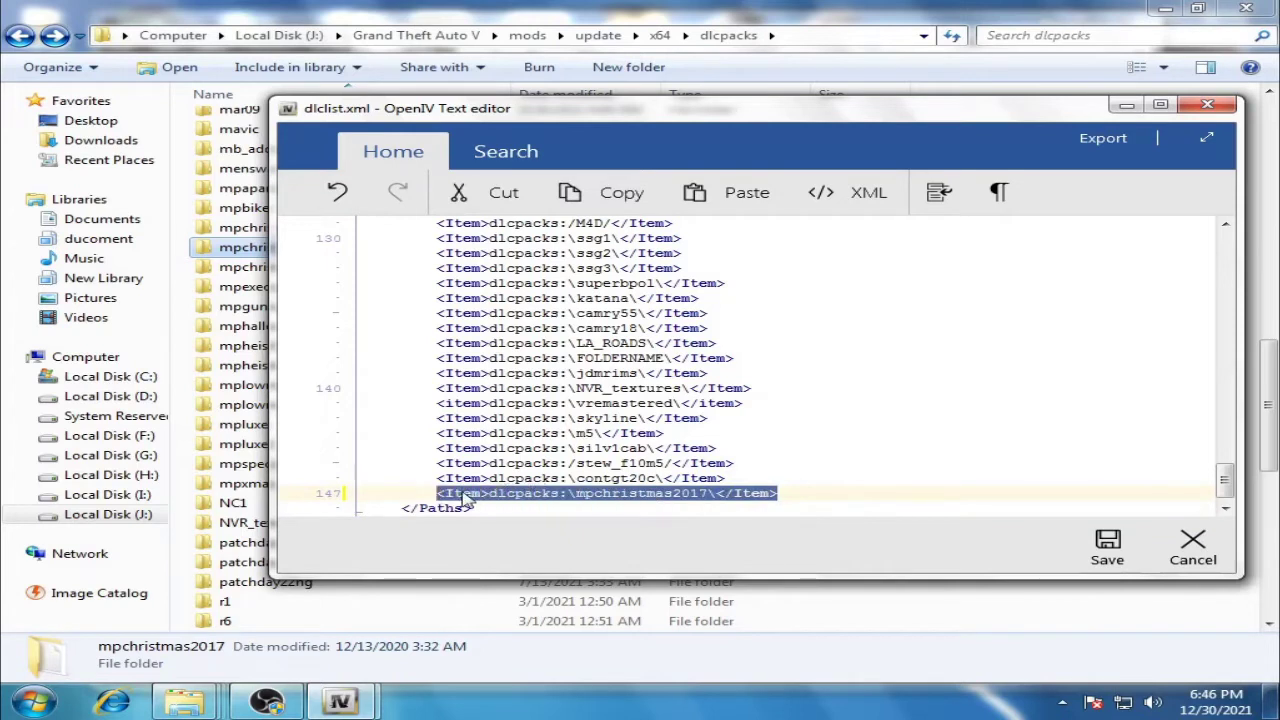
{"action": "right_click", "coordinate": [466, 496]}
{"action": "left_click", "coordinate": [522, 290]}
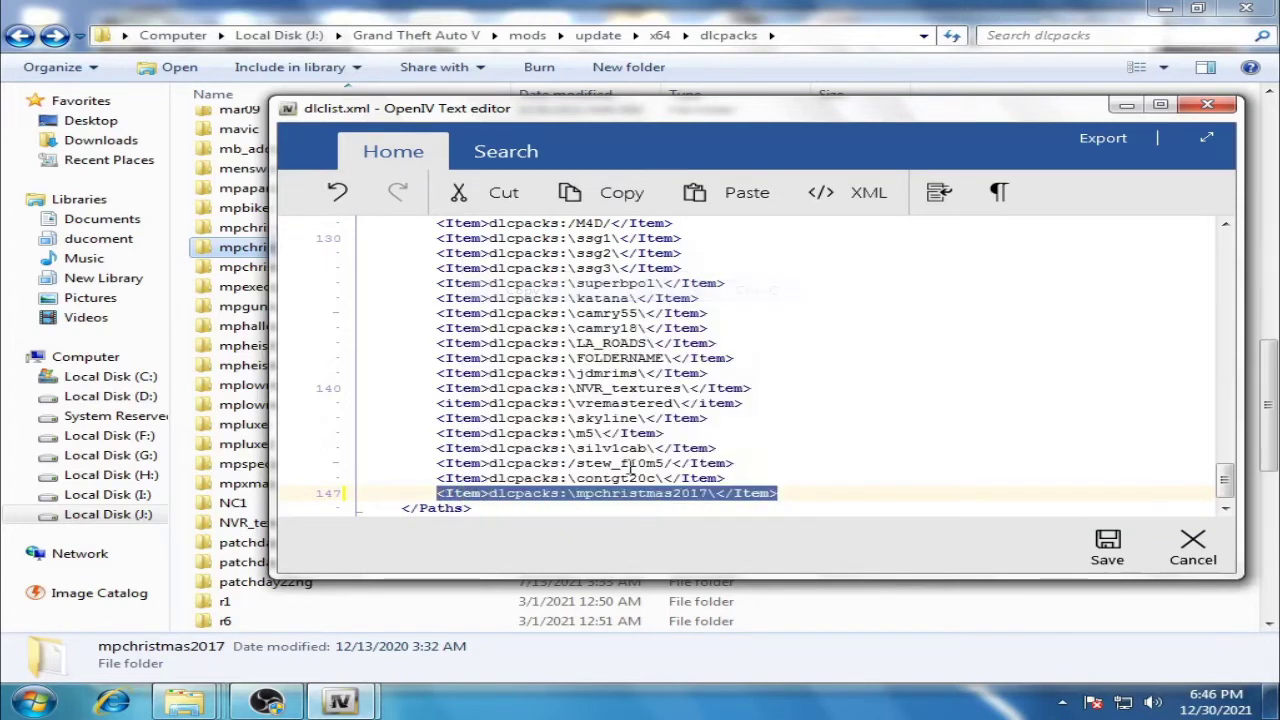
{"action": "scroll", "coordinate": [780, 487], "scroll_direction": "down", "scroll_amount": 1}
{"action": "left_click", "coordinate": [785, 480]}
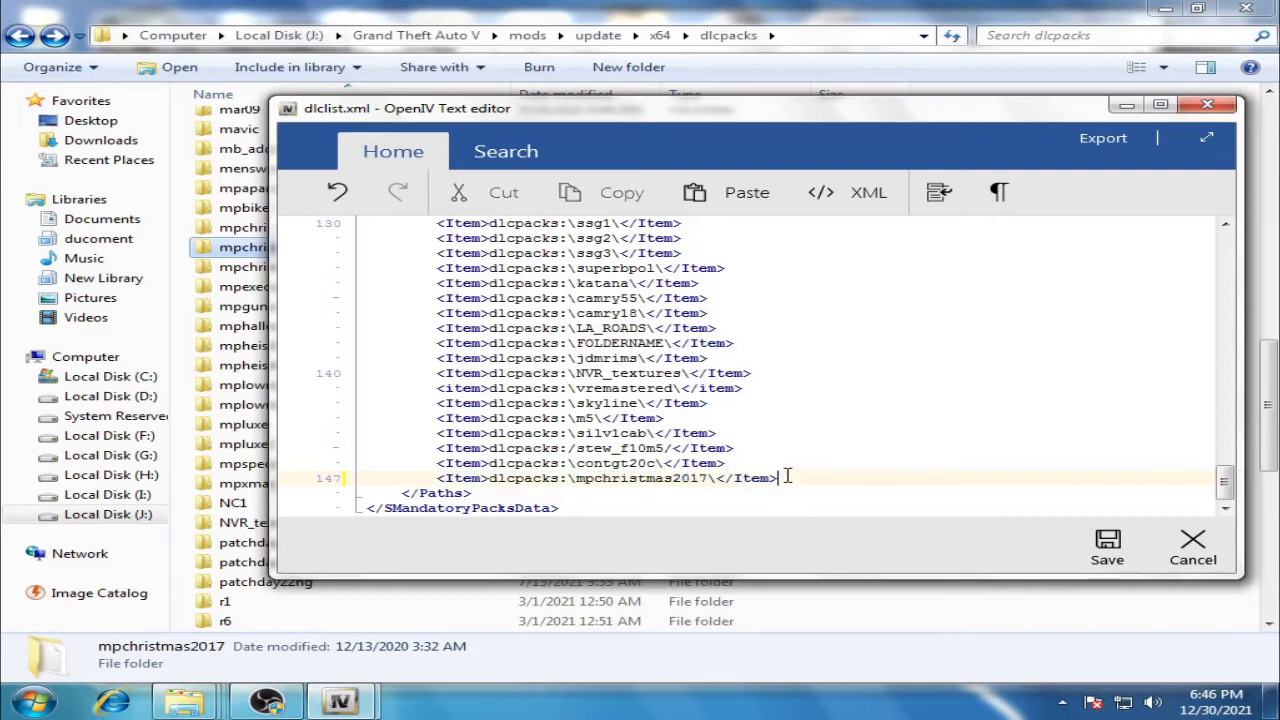
{"action": "key", "text": "Return"}
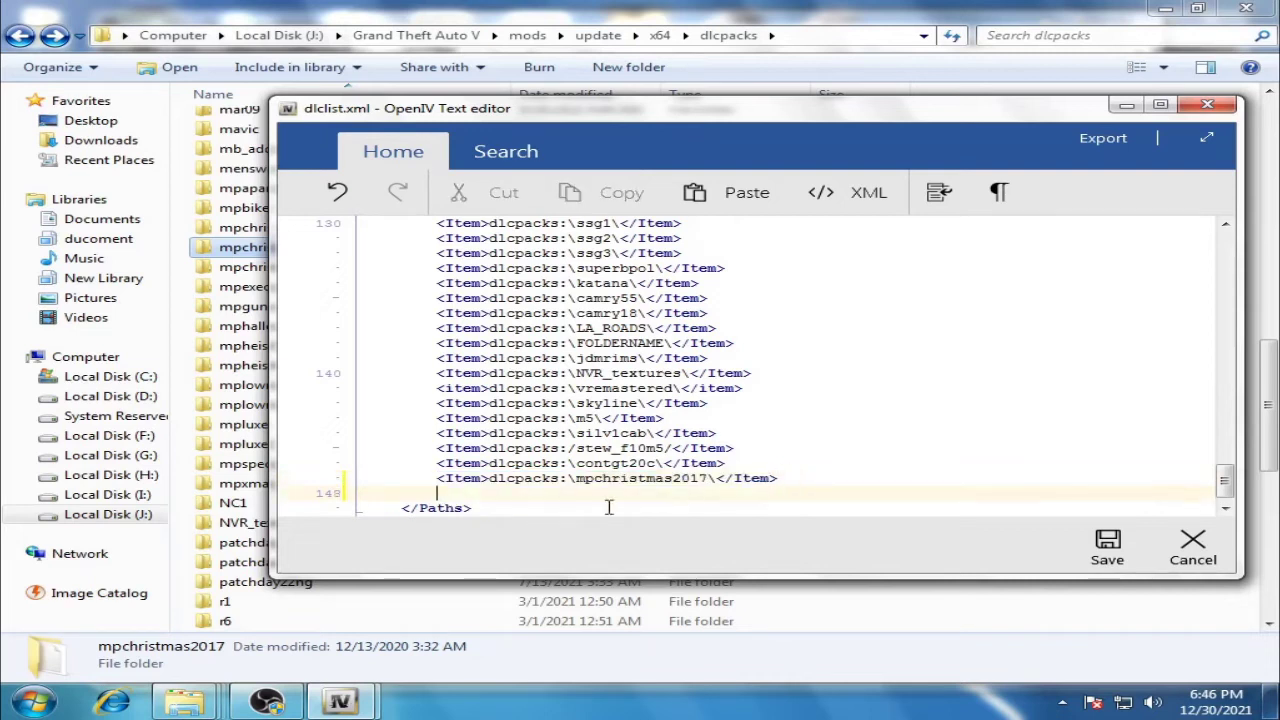
{"action": "right_click", "coordinate": [527, 497]}
{"action": "left_click", "coordinate": [565, 322]}
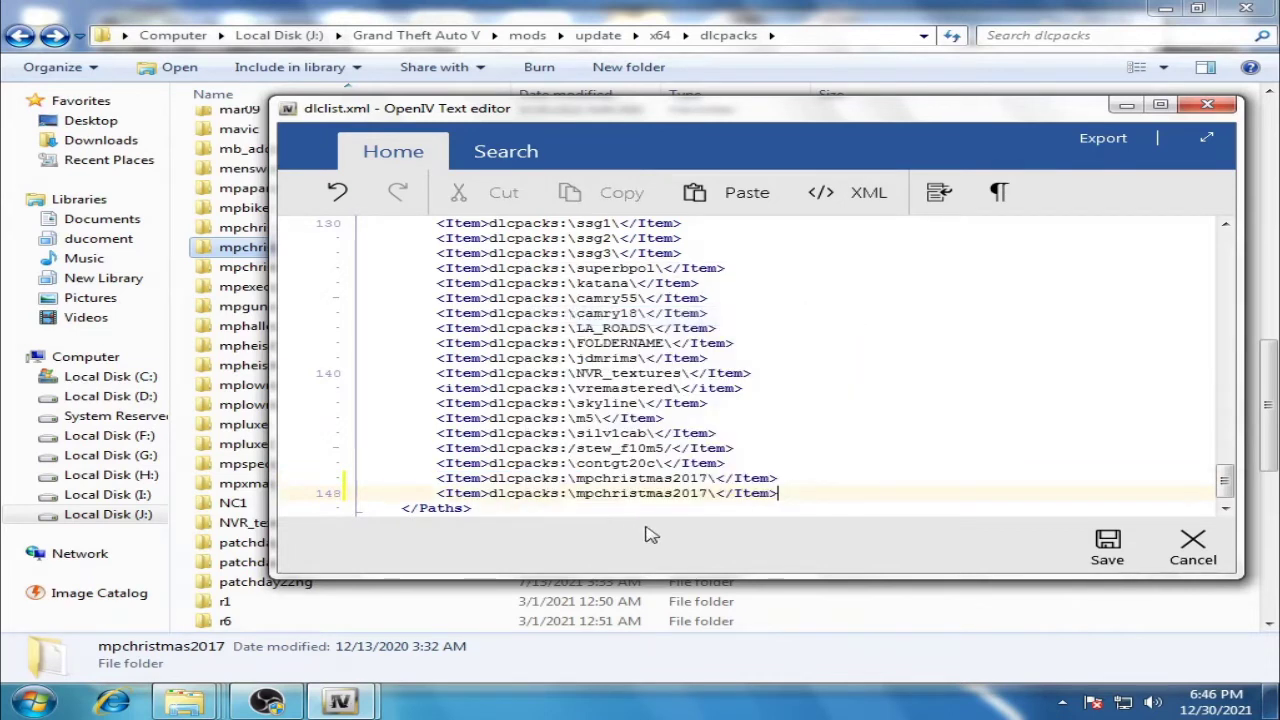
Step: Remove the pack name mpchristmas2017 from the duplicated Item line, keeping the dlcpacks path and tags
{"action": "key", "text": "BackSpace"}
{"action": "key", "text": "BackSpace"}
{"action": "key", "text": "BackSpace"}
{"action": "key", "text": "BackSpace"}
{"action": "key", "text": "BackSpace"}
{"action": "key", "text": "BackSpace"}
{"action": "key", "text": "BackSpace"}
{"action": "key", "text": "BackSpace"}
{"action": "key", "text": "BackSpace"}
{"action": "key", "text": "BackSpace"}
{"action": "key", "text": "BackSpace"}
{"action": "key", "text": "BackSpace"}
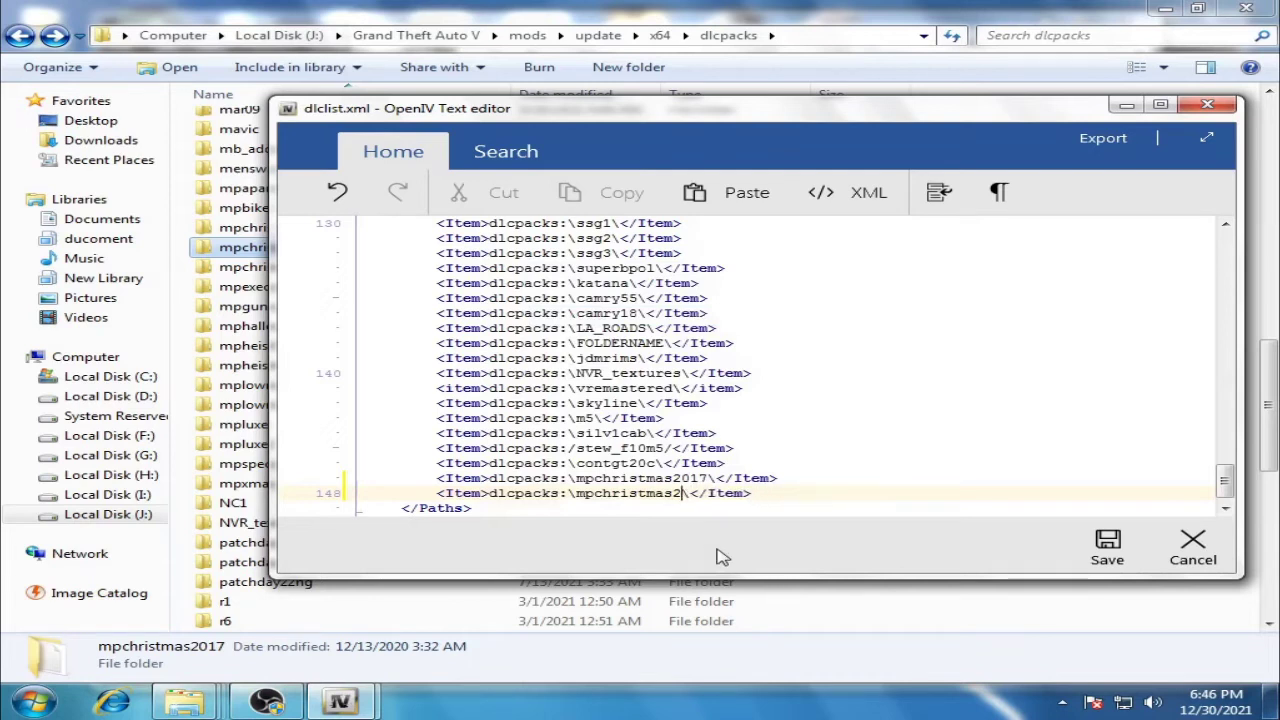
{"action": "key", "text": "BackSpace"}
{"action": "key", "text": "BackSpace"}
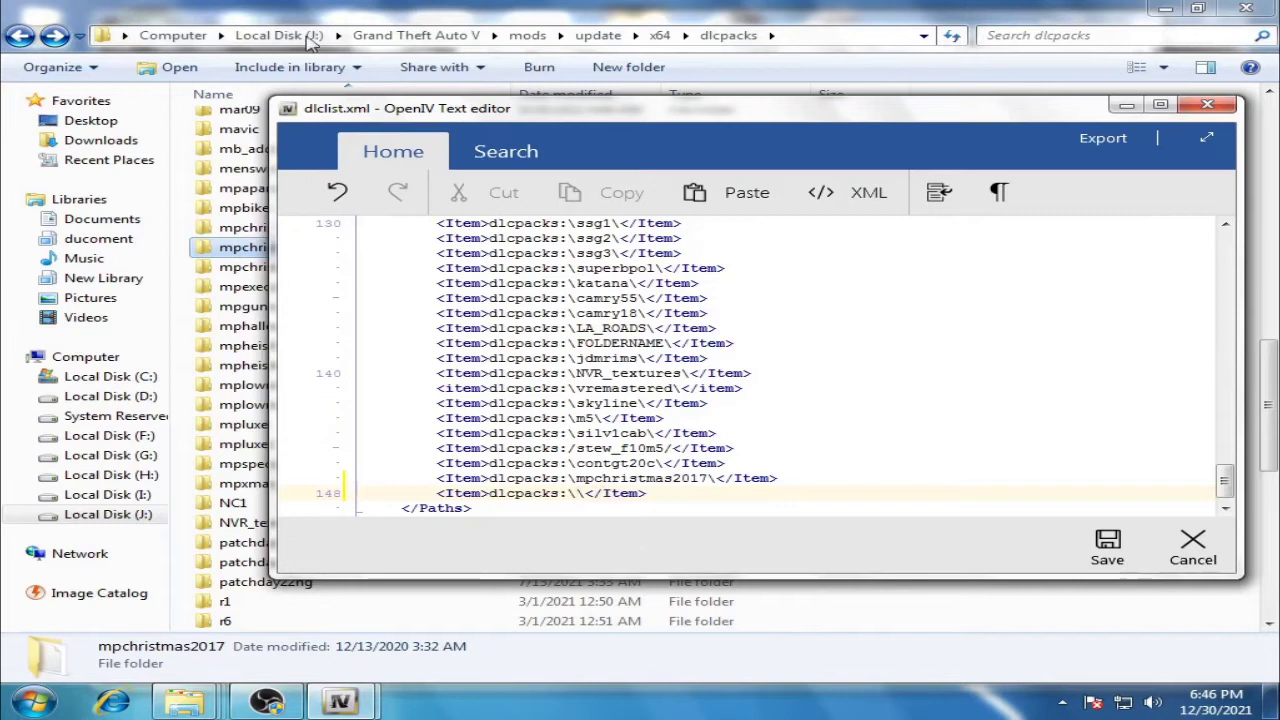
Step: Switch to the dlcpacks window in Windows Explorer and select the mpchristmas2018 folder
{"action": "left_click", "coordinate": [322, 8]}
{"action": "left_click", "coordinate": [332, 276]}
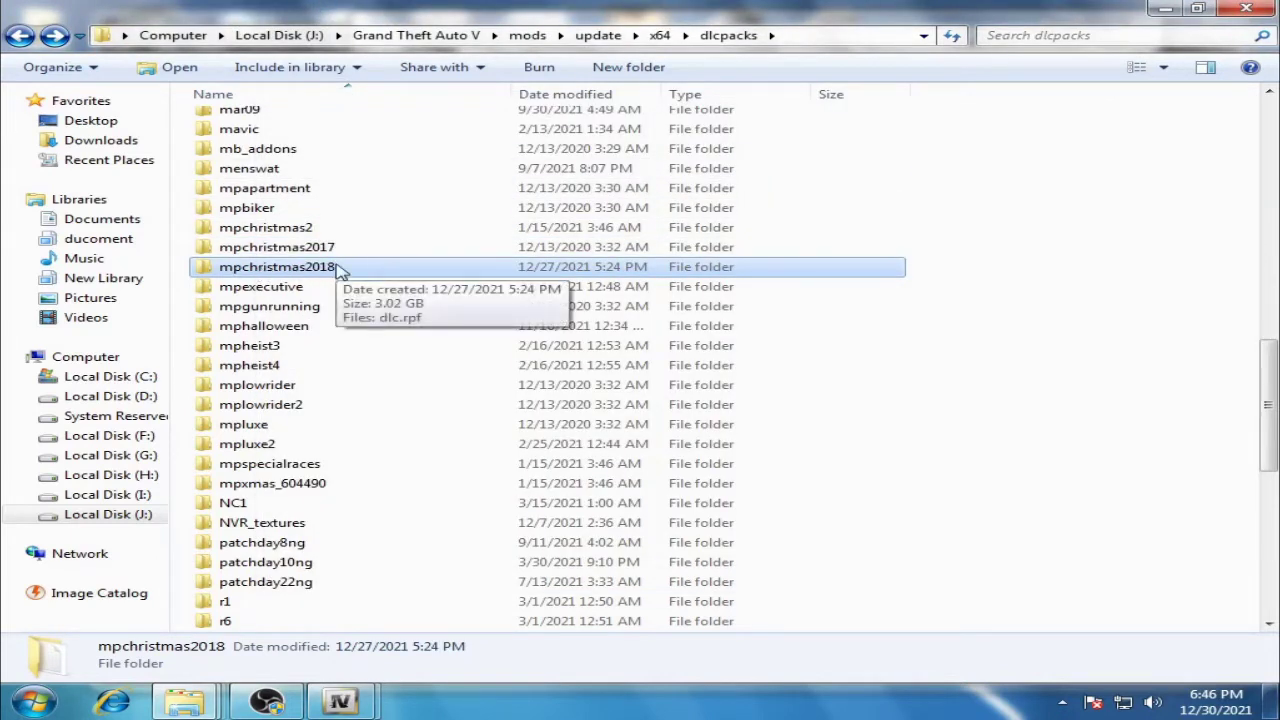
{"action": "right_click", "coordinate": [338, 270]}
{"action": "left_click", "coordinate": [418, 668]}
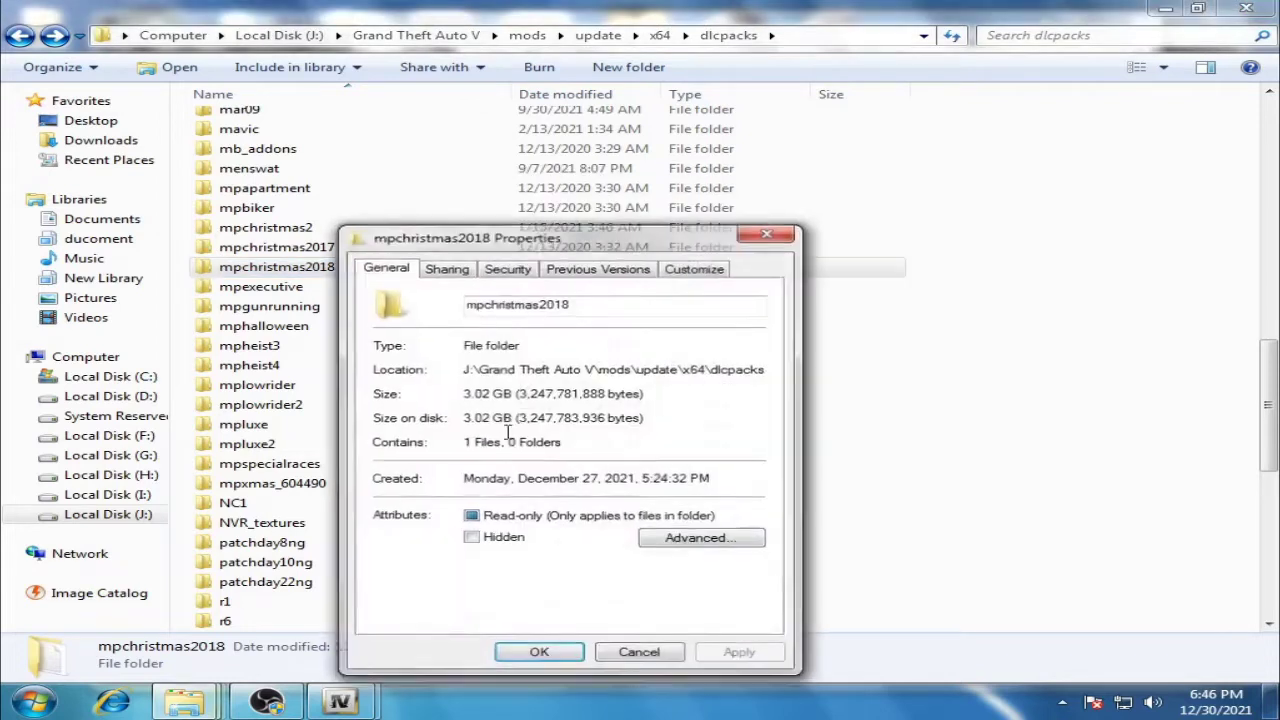
{"action": "left_click", "coordinate": [766, 234]}
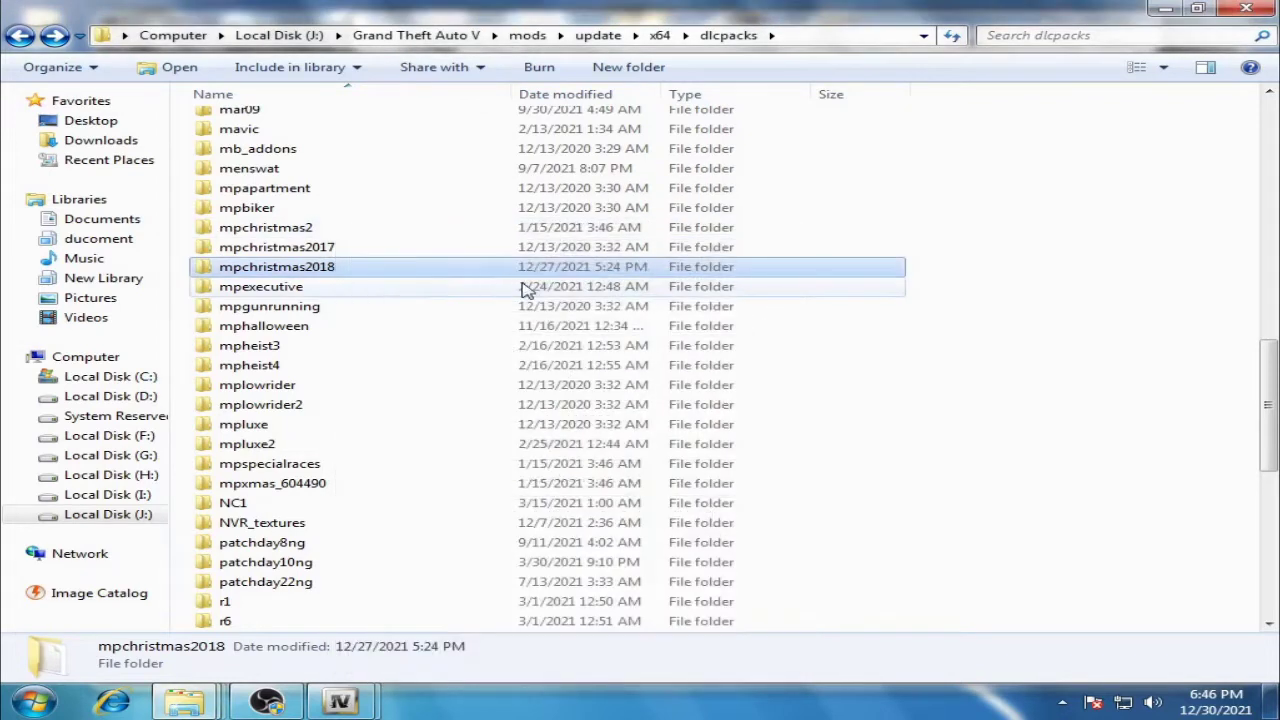
Step: Copy the name of the mpchristmas2018 folder without changing it
{"action": "right_click", "coordinate": [312, 247]}
{"action": "left_click", "coordinate": [260, 272]}
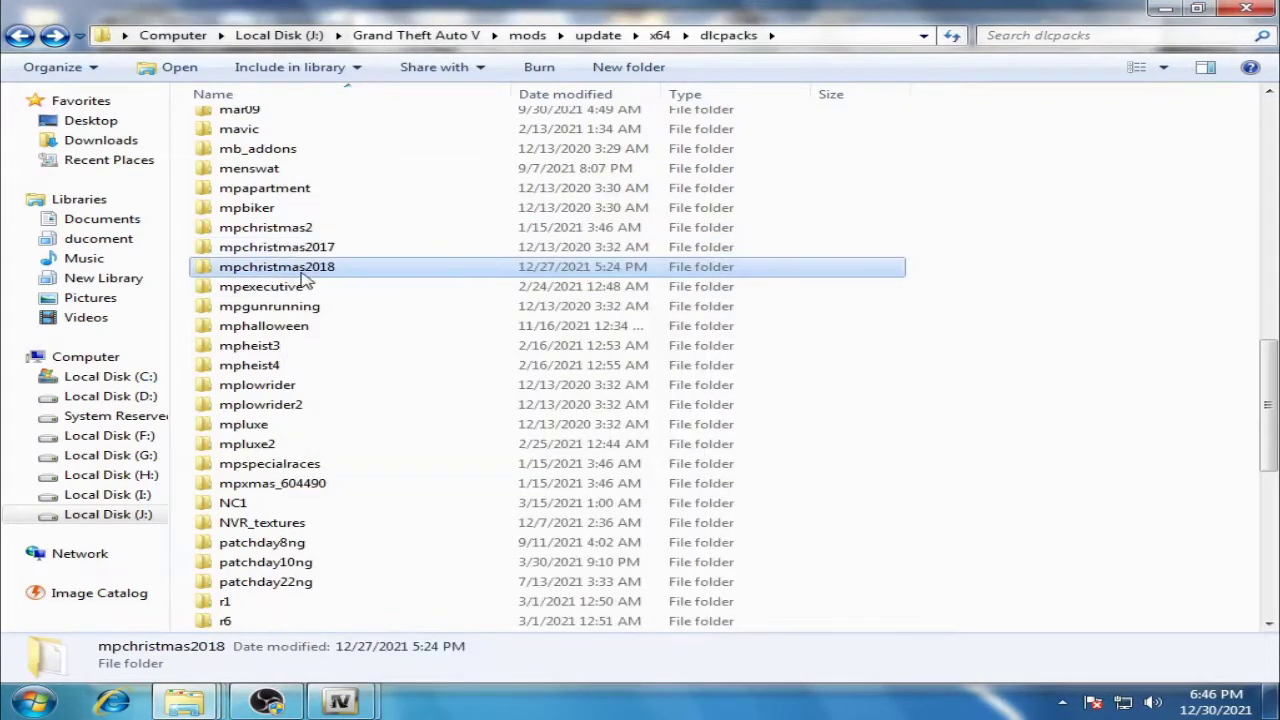
{"action": "right_click", "coordinate": [310, 277]}
{"action": "left_click", "coordinate": [366, 640]}
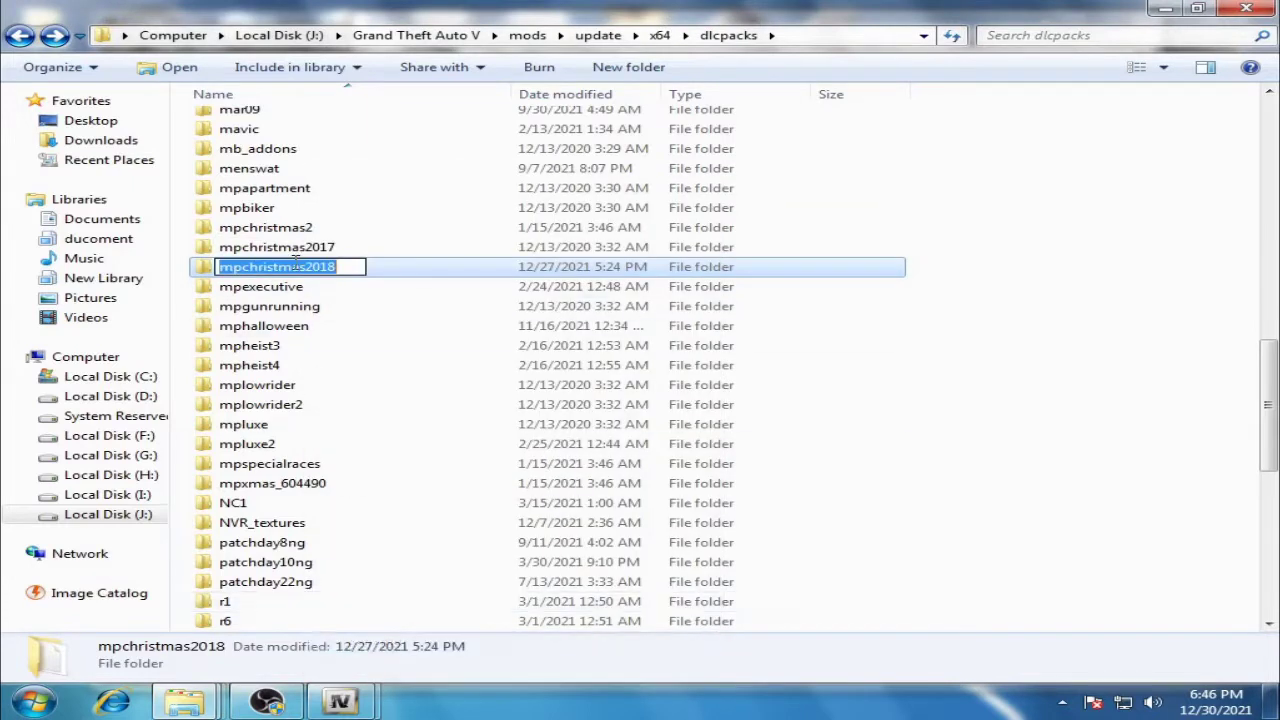
{"action": "right_click", "coordinate": [328, 270]}
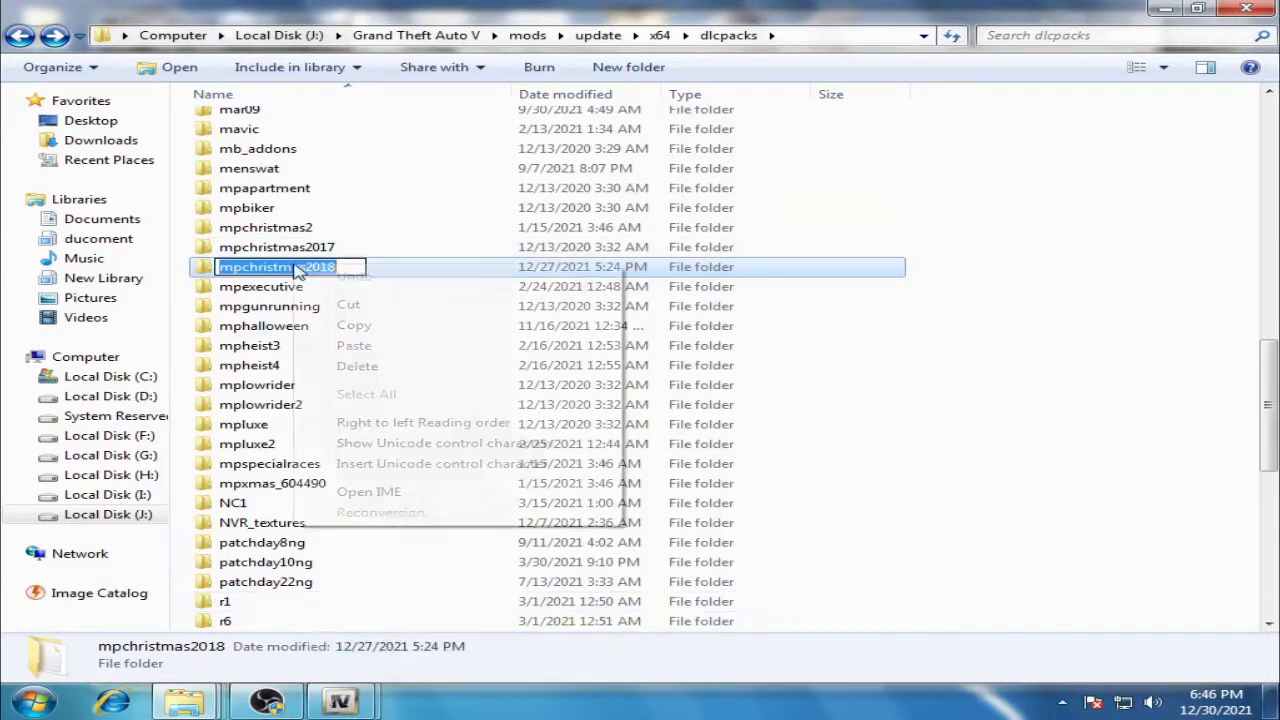
{"action": "left_click", "coordinate": [354, 326]}
Step: Return to the dlclist.xml editor and paste mpchristmas2018 as the pack name in the last Item line
{"action": "mouse_move", "coordinate": [340, 701]}
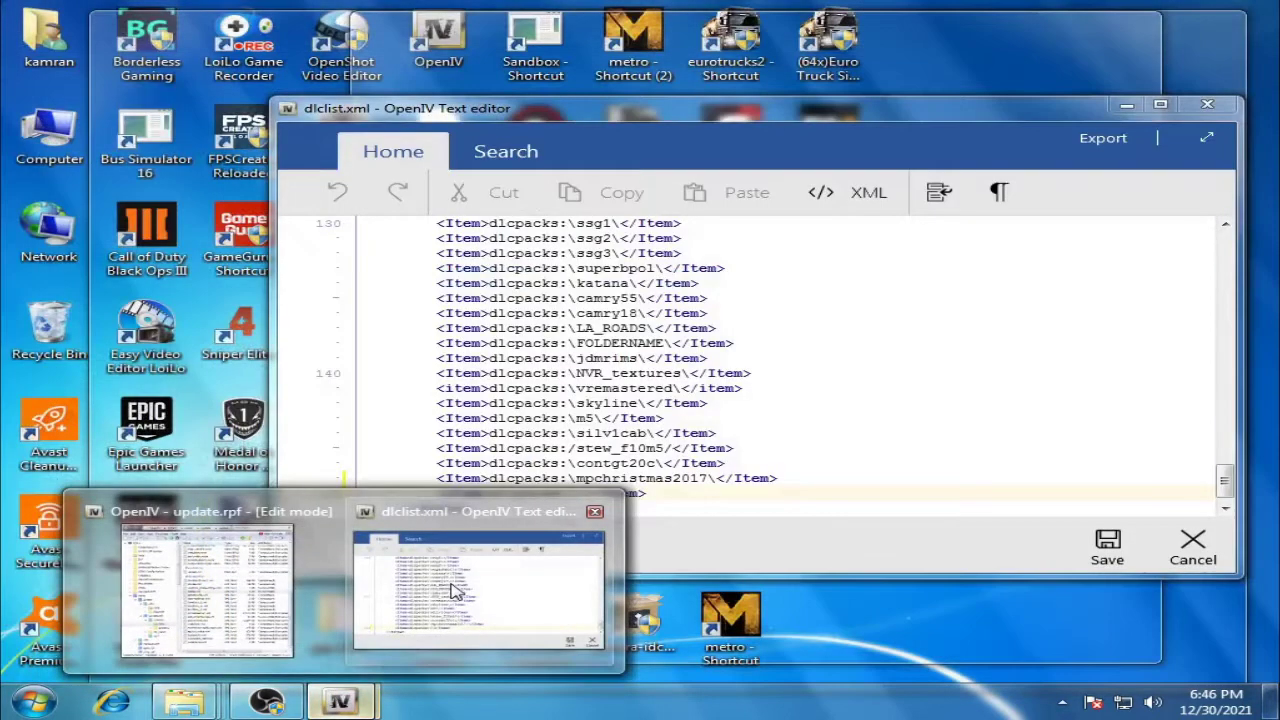
{"action": "left_click", "coordinate": [452, 590]}
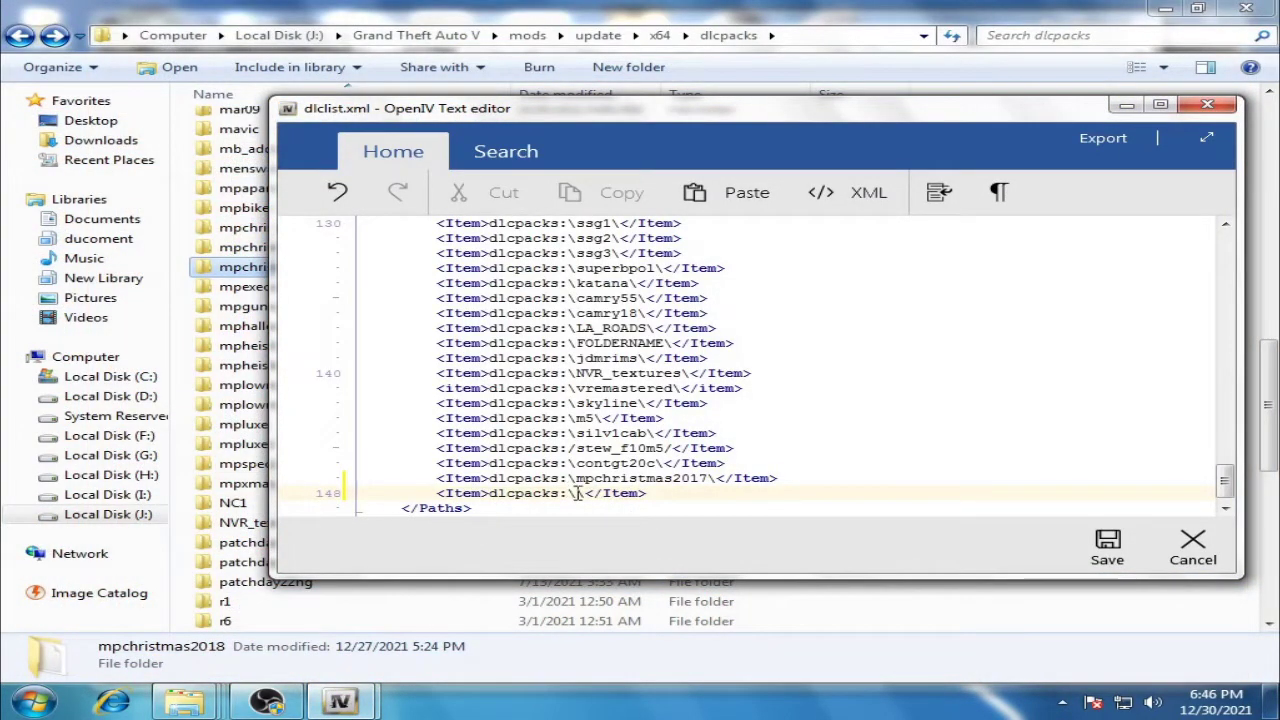
{"action": "right_click", "coordinate": [577, 494]}
{"action": "left_click", "coordinate": [629, 320]}
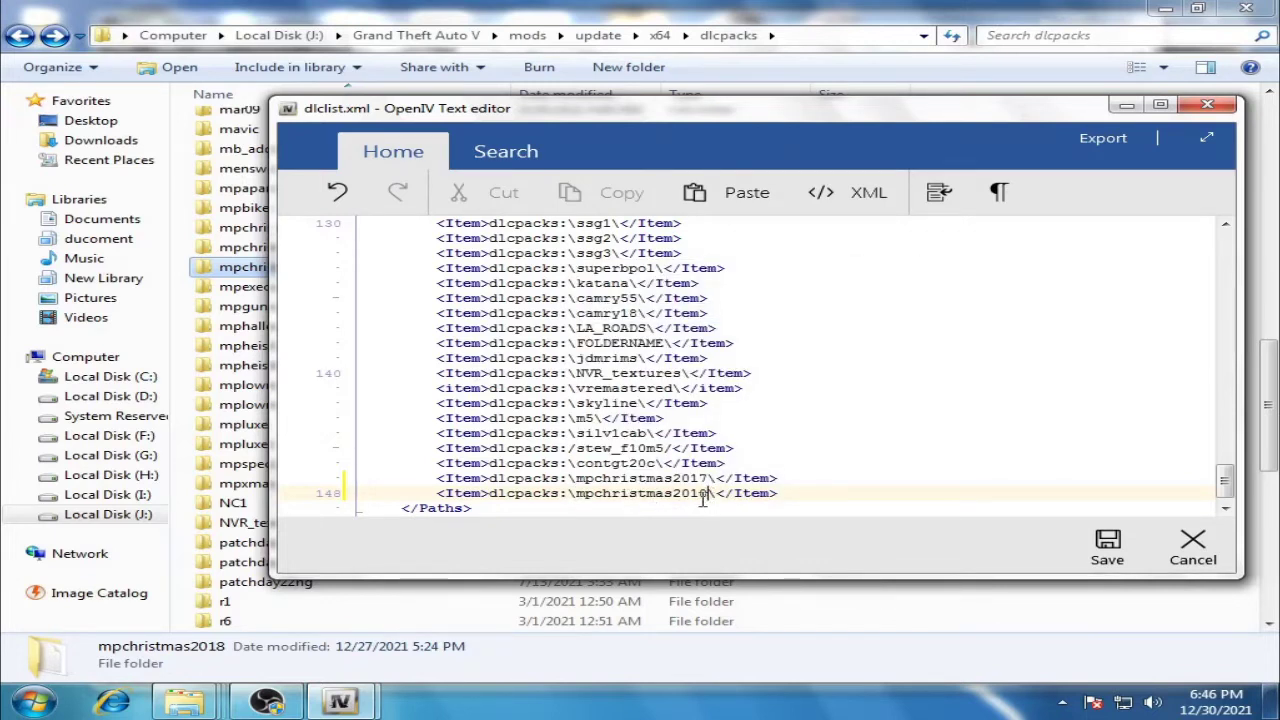
Step: Check the new mpchristmas2017 and mpchristmas2018 Item lines and save dlclist.xml
{"action": "left_click", "coordinate": [1160, 105]}
{"action": "left_click_drag", "start_coordinate": [806, 9], "coordinate": [665, 67]}
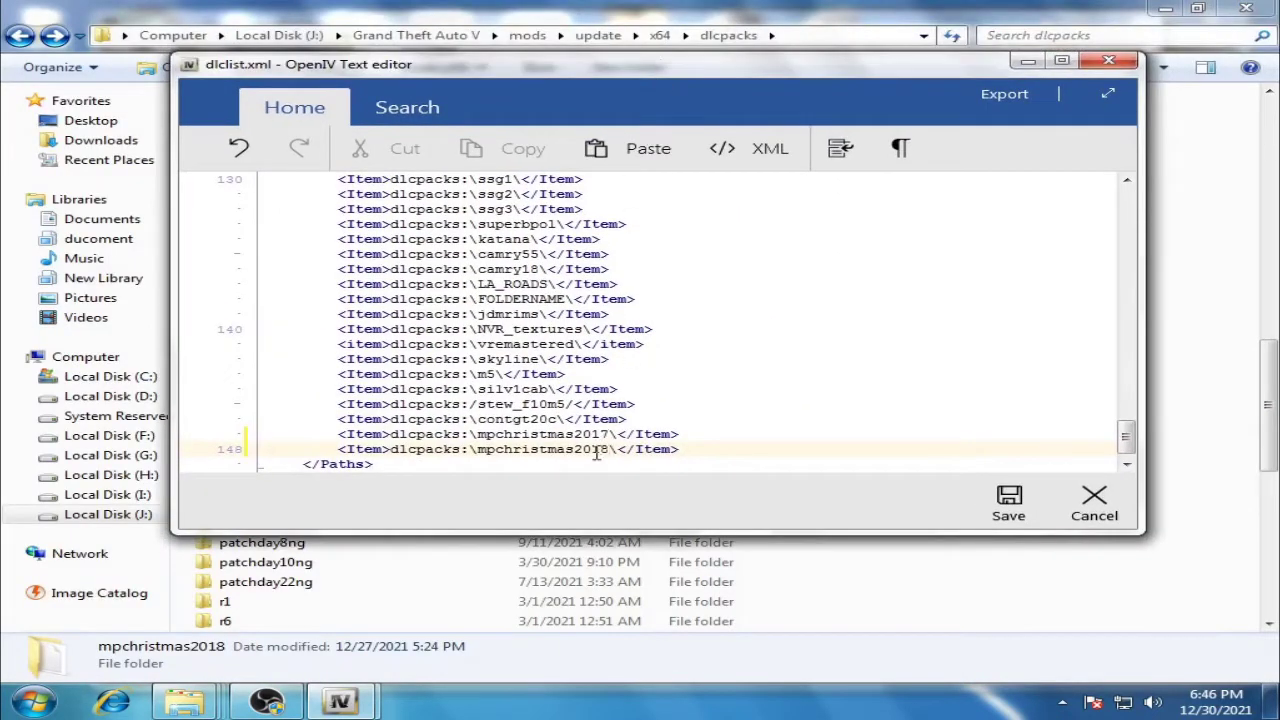
{"action": "left_click_drag", "start_coordinate": [612, 450], "coordinate": [484, 450]}
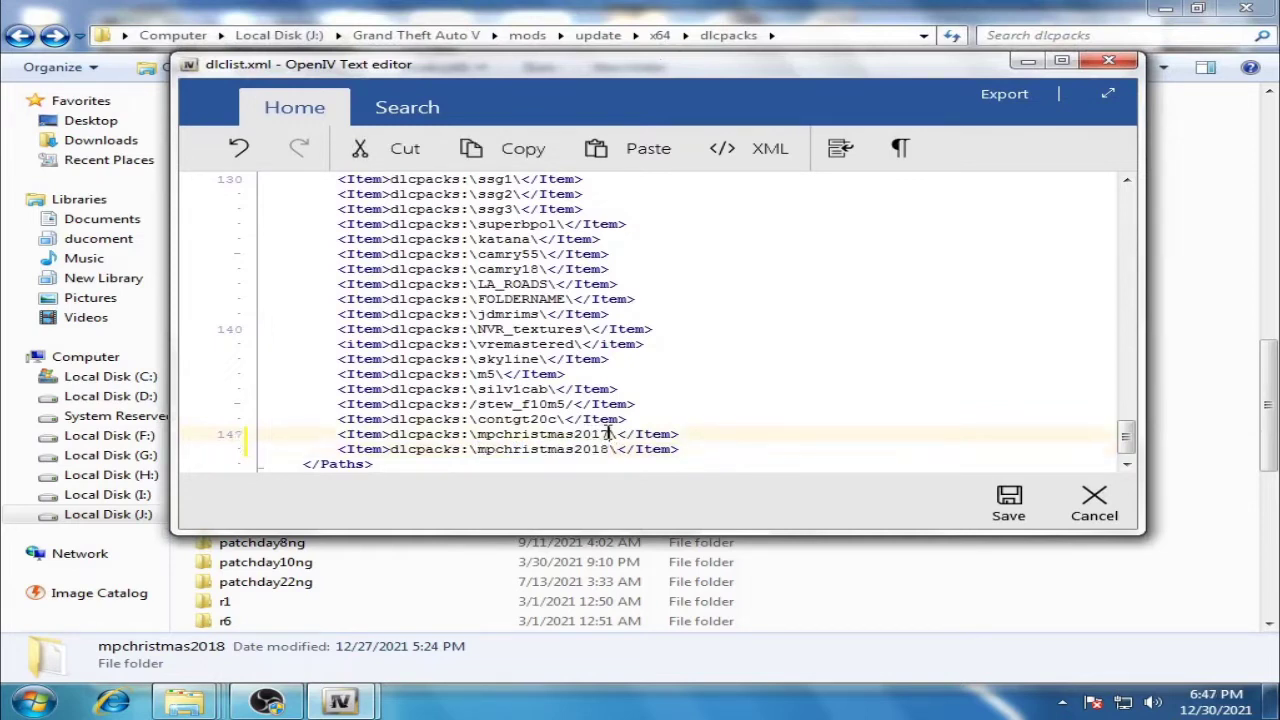
{"action": "left_click_drag", "start_coordinate": [608, 434], "coordinate": [532, 434]}
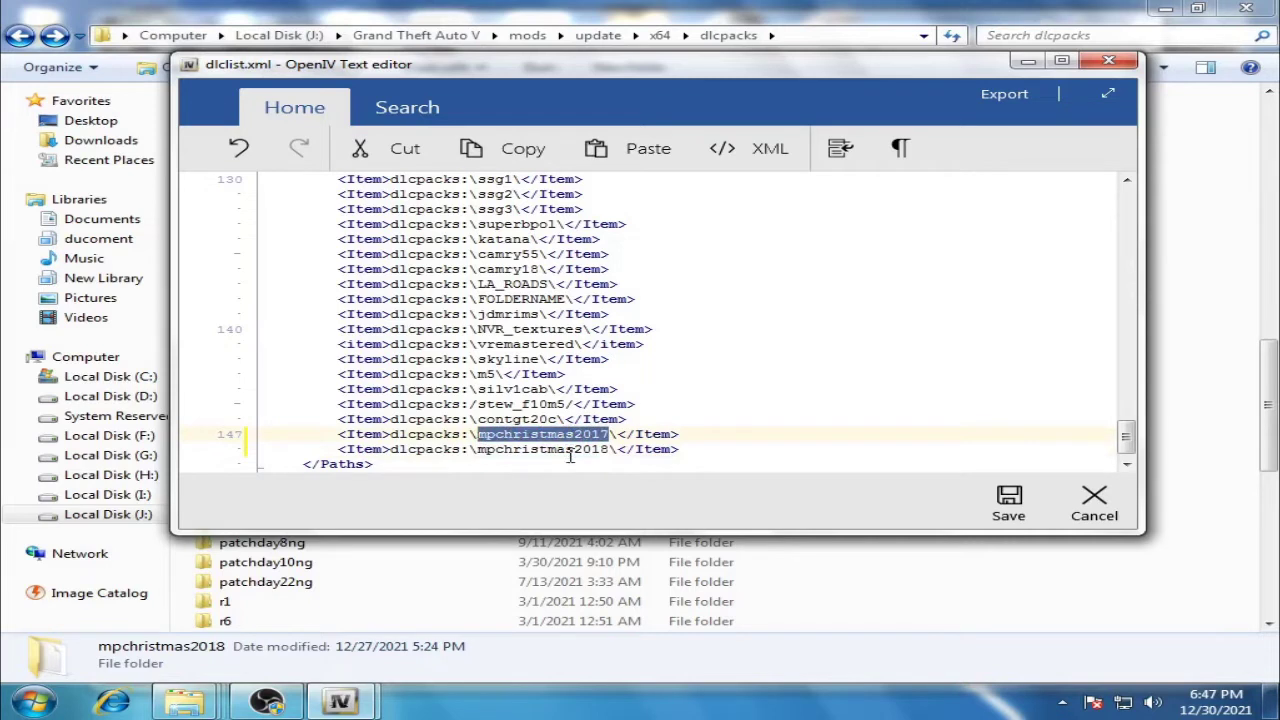
{"action": "left_click", "coordinate": [571, 460]}
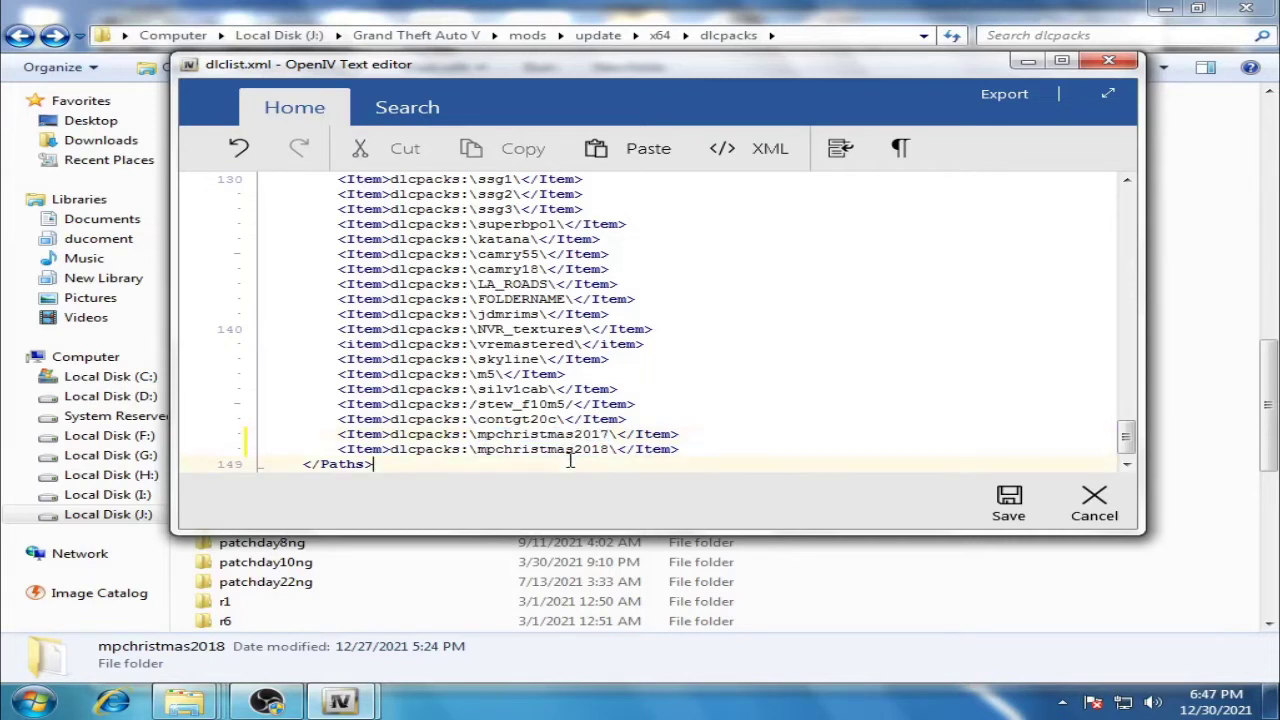
{"action": "triple_click", "coordinate": [681, 434]}
{"action": "left_click", "coordinate": [681, 434]}
{"action": "triple_click", "coordinate": [681, 434]}
{"action": "left_click", "coordinate": [680, 434]}
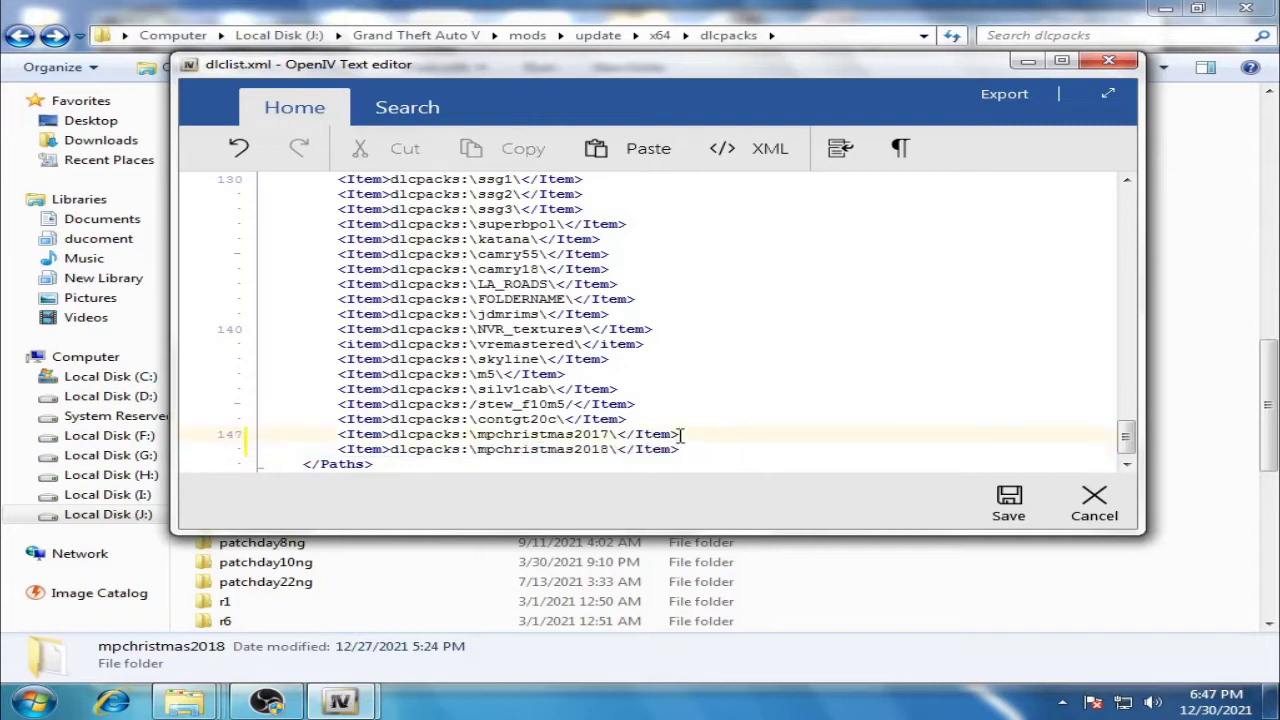
{"action": "left_click", "coordinate": [1007, 503]}
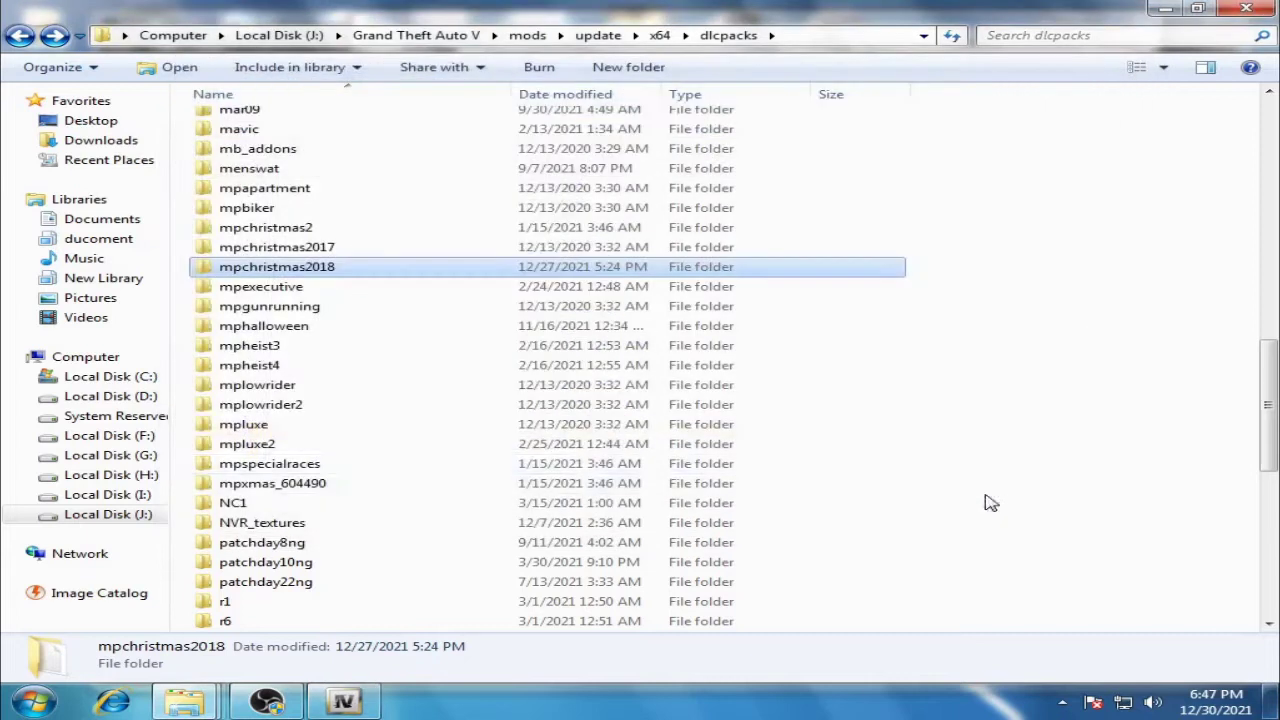
Step: Reopen dlclist.xml for editing in OpenIV, check the two mpchristmas Item lines at the end, and save the file again
{"action": "left_click", "coordinate": [350, 702]}
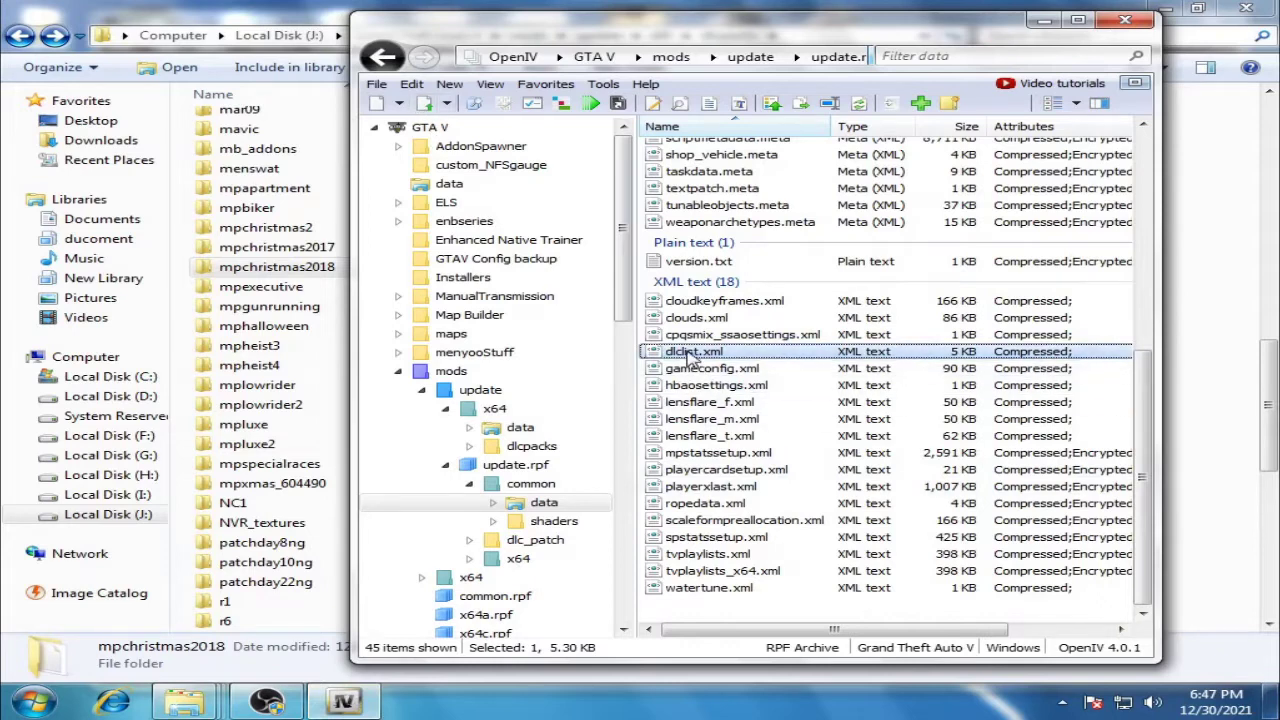
{"action": "right_click", "coordinate": [690, 358]}
{"action": "left_click", "coordinate": [814, 468]}
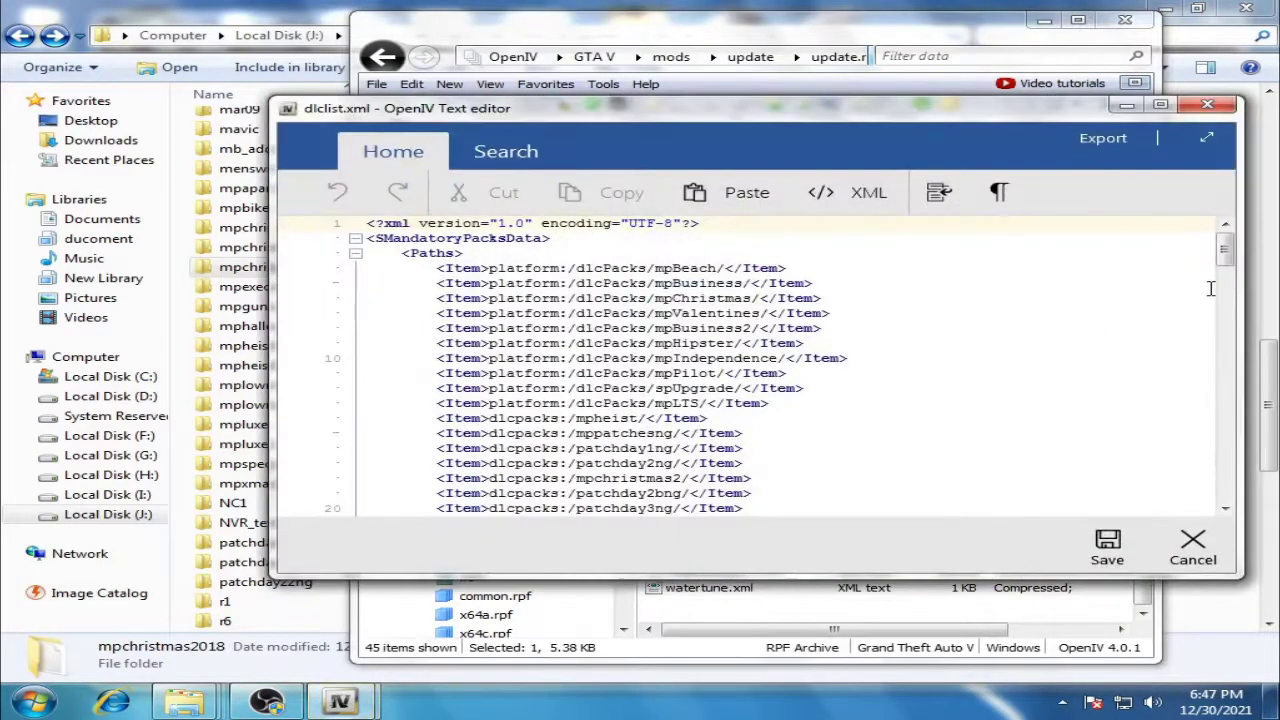
{"action": "left_click_drag", "start_coordinate": [1225, 248], "coordinate": [1226, 492]}
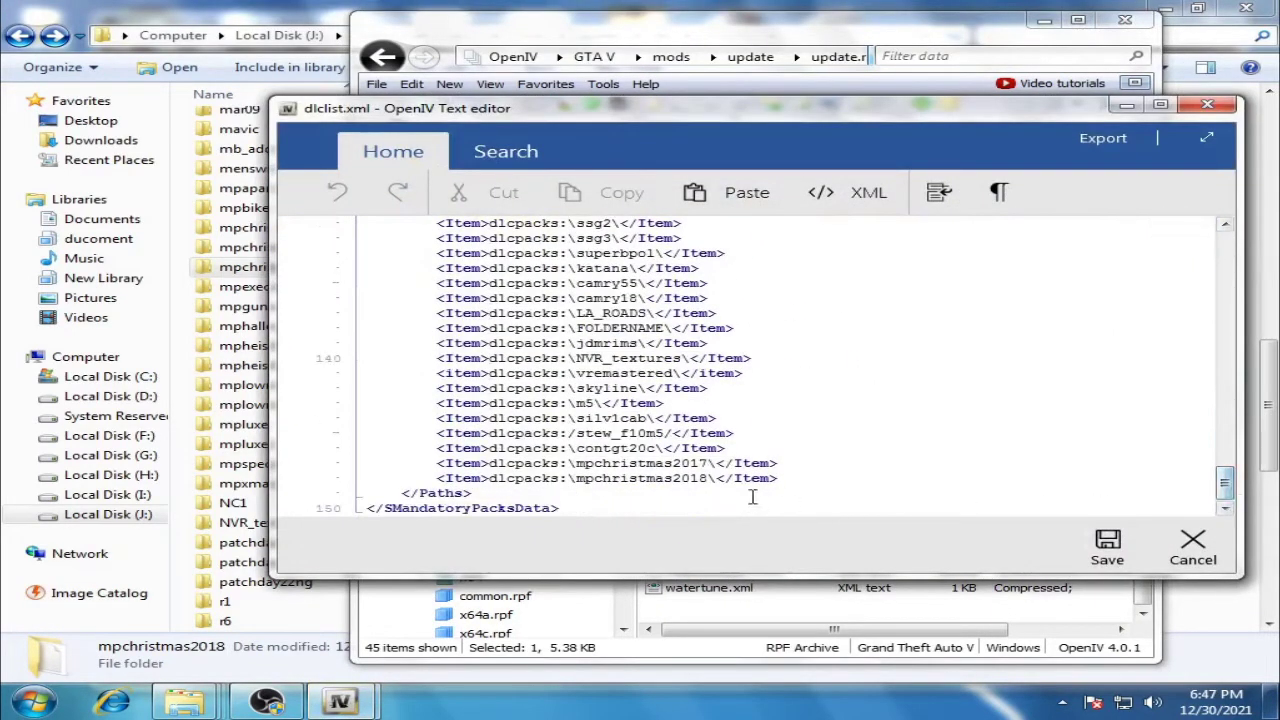
{"action": "left_click", "coordinate": [714, 463]}
{"action": "left_click", "coordinate": [752, 478]}
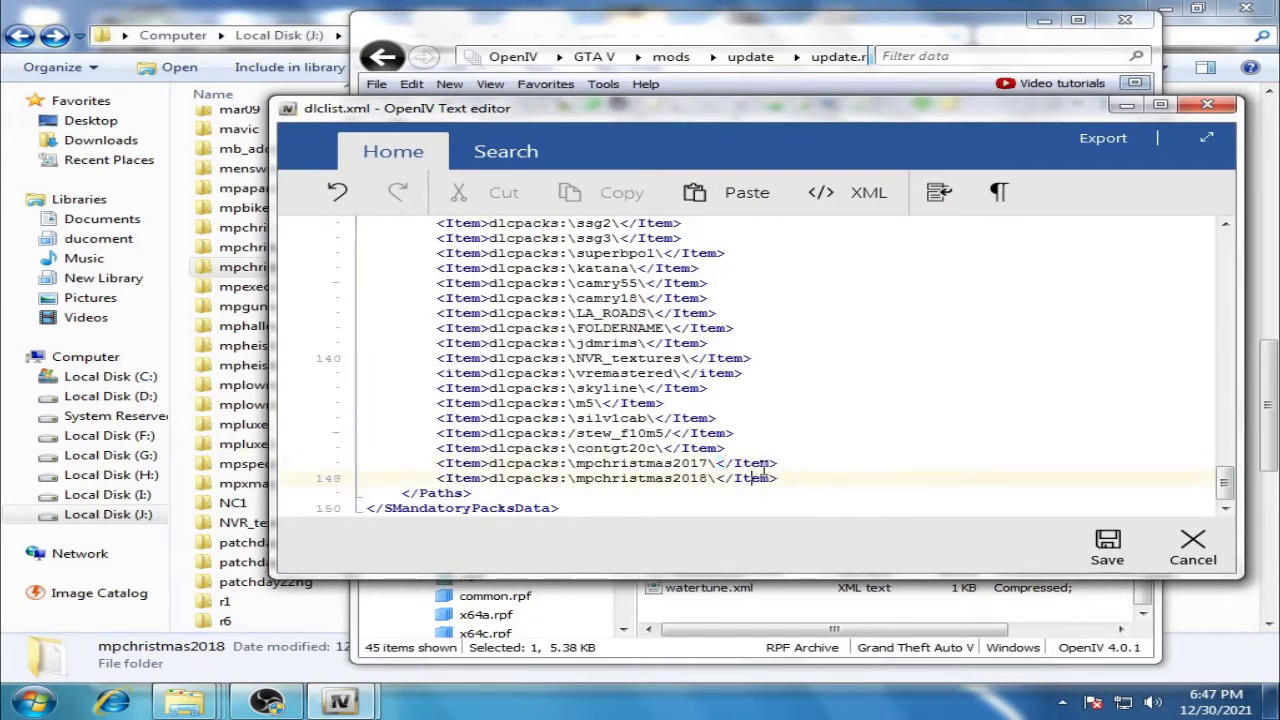
{"action": "left_click", "coordinate": [1107, 550]}
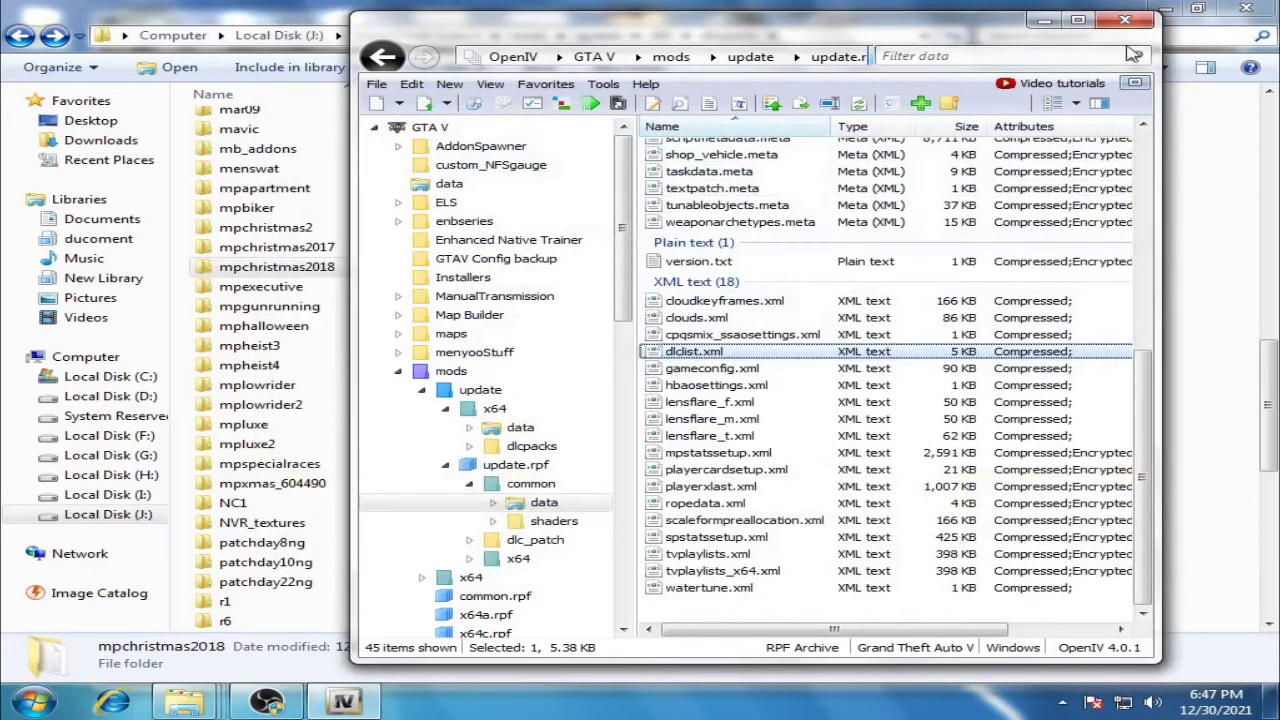
Step: Close OpenIV and switch to the Windows Explorer window showing the folder Tuesday, December 21, 2021
{"action": "left_click", "coordinate": [1124, 25]}
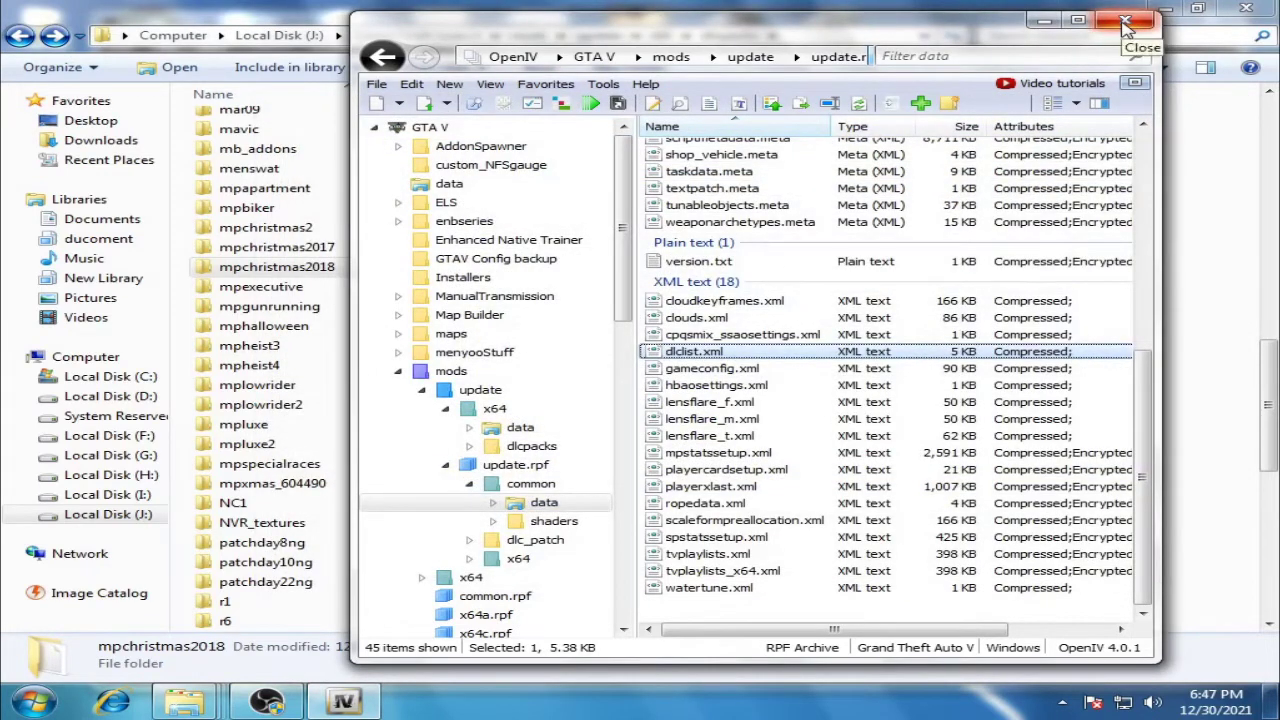
{"action": "mouse_move", "coordinate": [185, 700]}
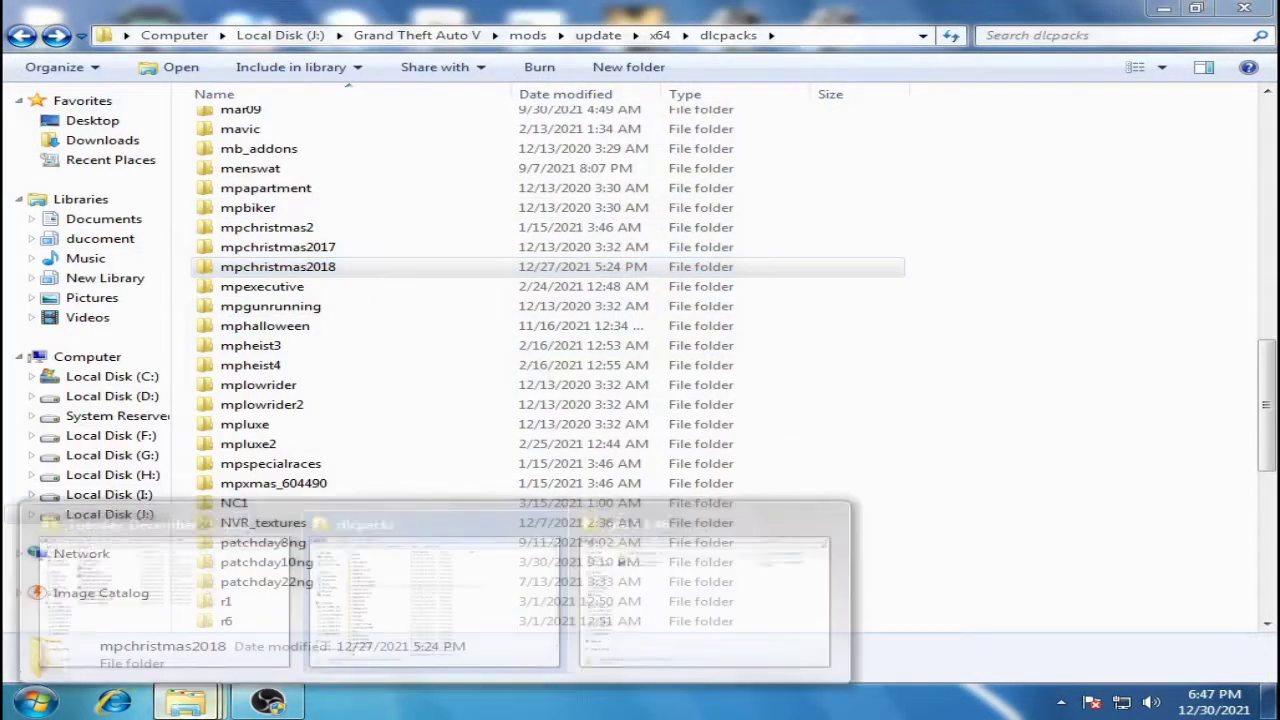
{"action": "left_click", "coordinate": [163, 594]}
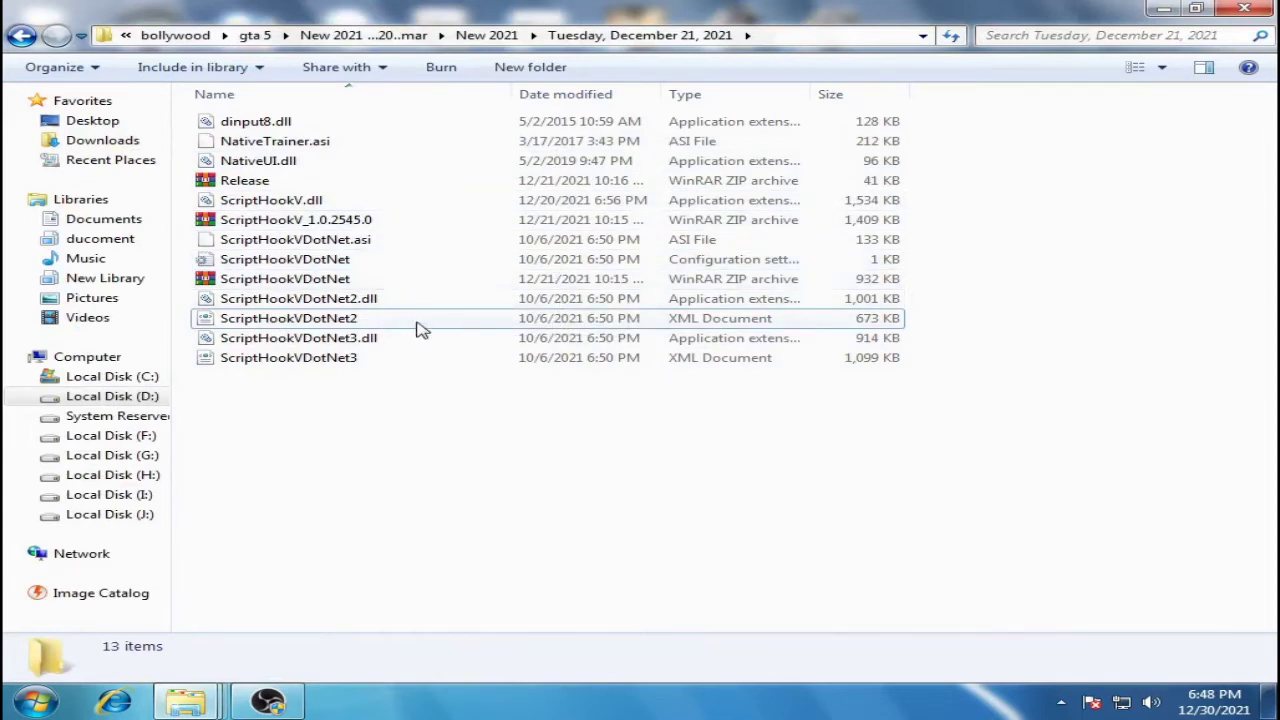
Step: Display the ScriptHookV and NativeTrainer files in the folder as large icons
{"action": "left_click", "coordinate": [1161, 67]}
{"action": "left_click", "coordinate": [1138, 22]}
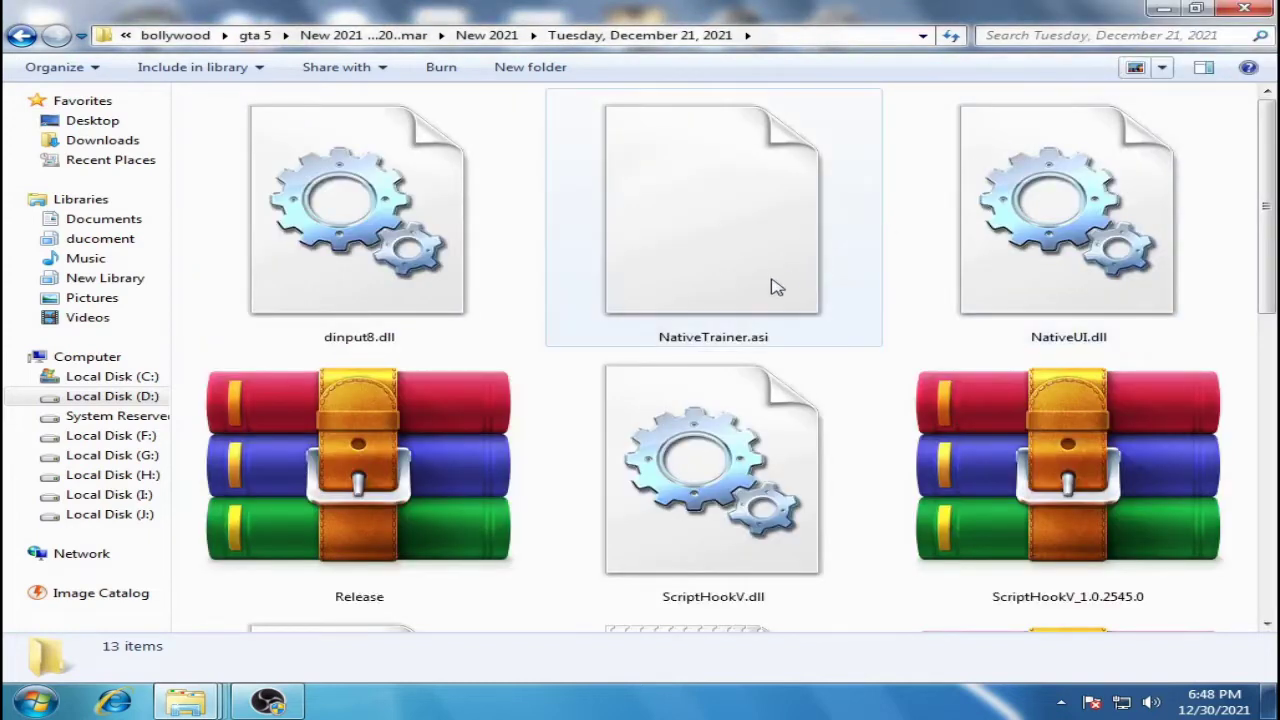
{"action": "left_click", "coordinate": [778, 287]}
{"action": "scroll", "coordinate": [800, 287], "scroll_direction": "down", "scroll_amount": 2}
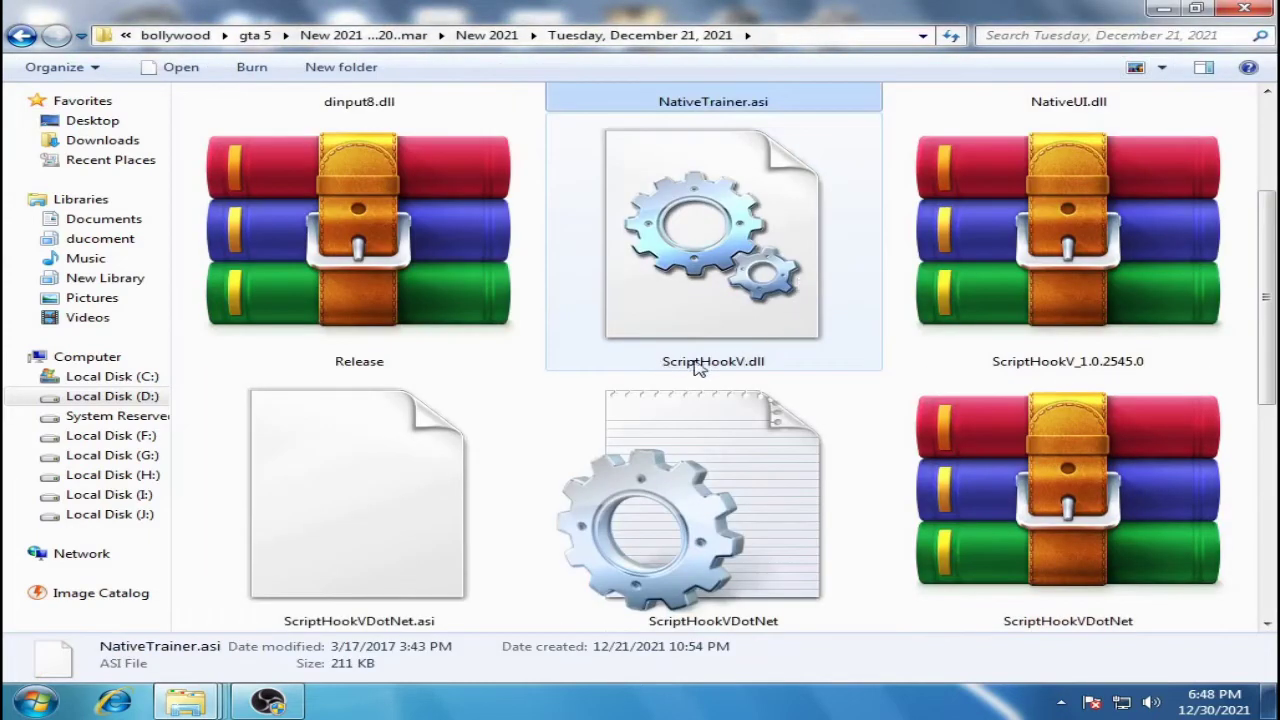
{"action": "left_click", "coordinate": [1138, 67]}
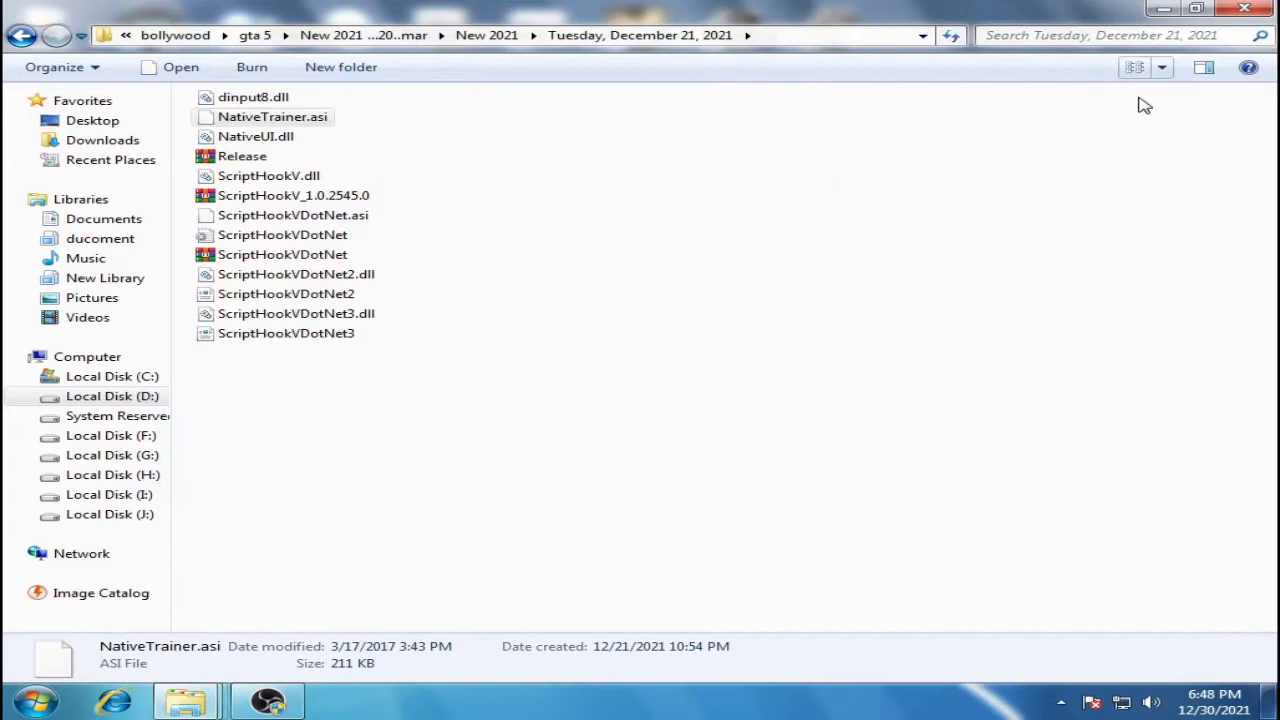
{"action": "left_click", "coordinate": [1161, 67]}
{"action": "left_click", "coordinate": [1086, 57]}
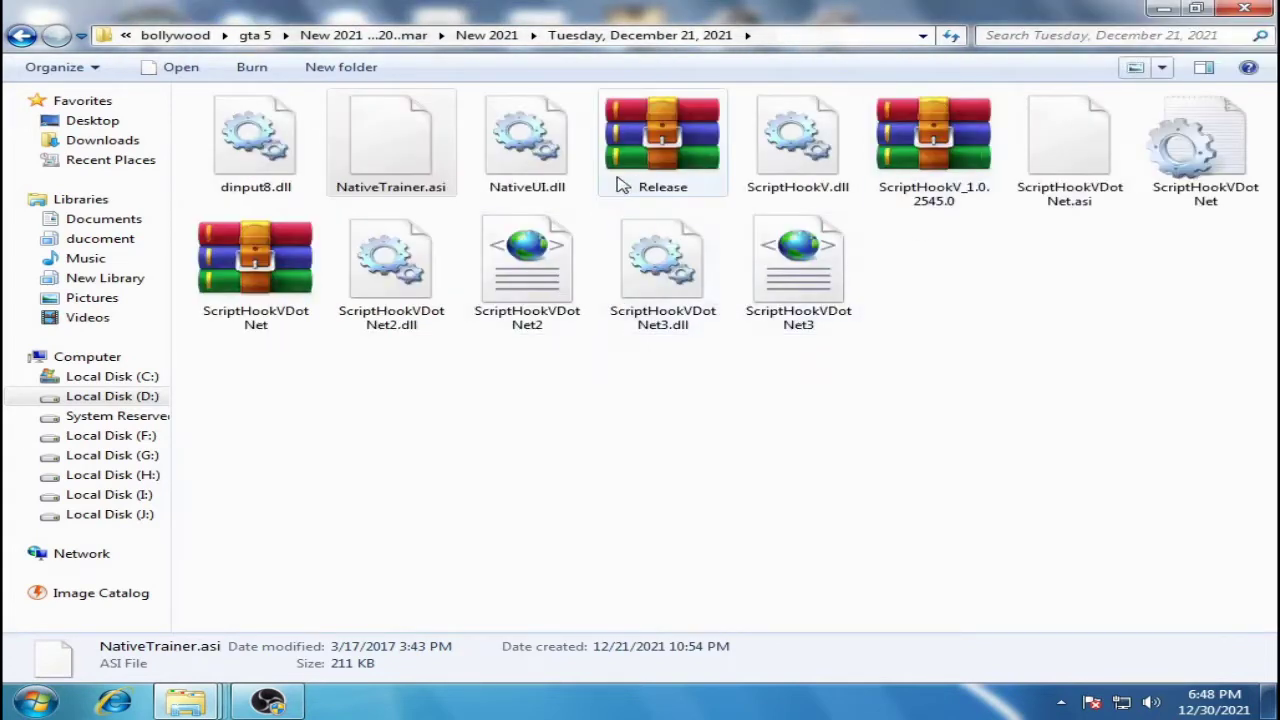
Step: List the folder's files in details view and go through the needed ones: the ScriptHookVDotNet files, ScriptHookV.dll and dinput8.dll
{"action": "key", "text": "ctrl+shift+6"}
{"action": "left_click_drag", "start_coordinate": [265, 392], "coordinate": [270, 315]}
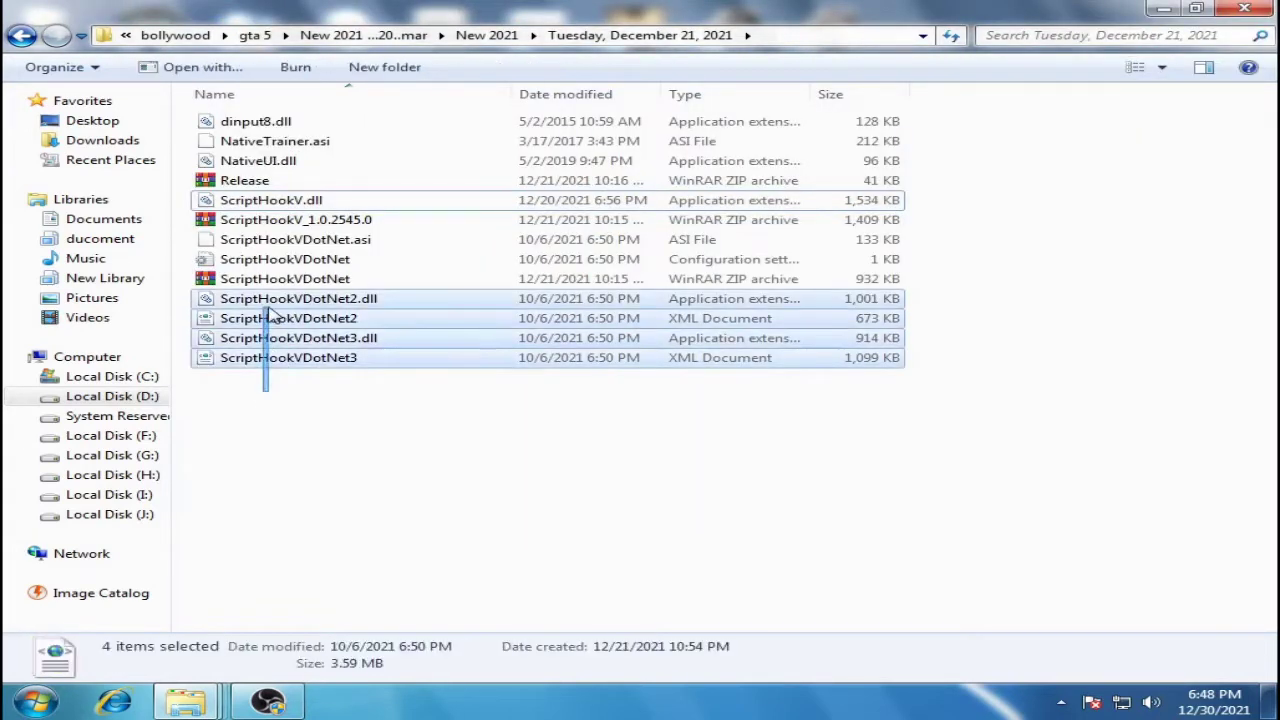
{"action": "left_click", "coordinate": [265, 259], "text": "ctrl"}
{"action": "left_click", "coordinate": [265, 239], "text": "ctrl"}
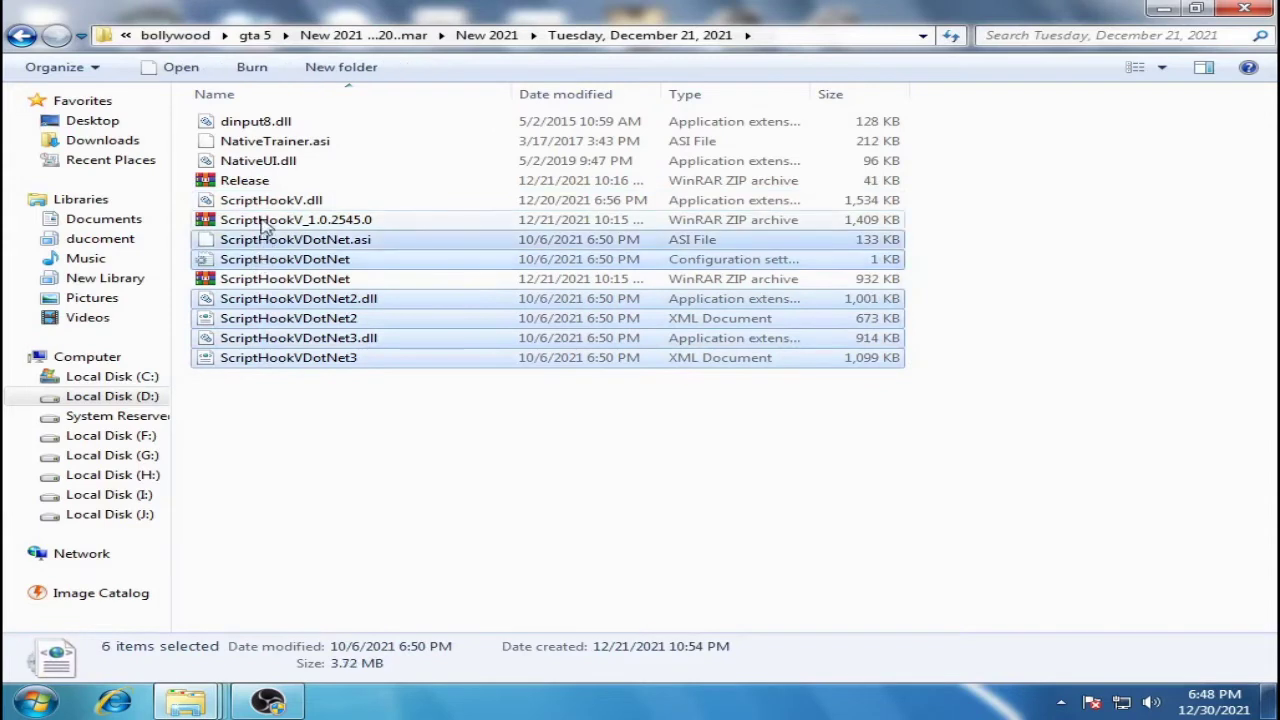
{"action": "left_click", "coordinate": [266, 201], "text": "ctrl"}
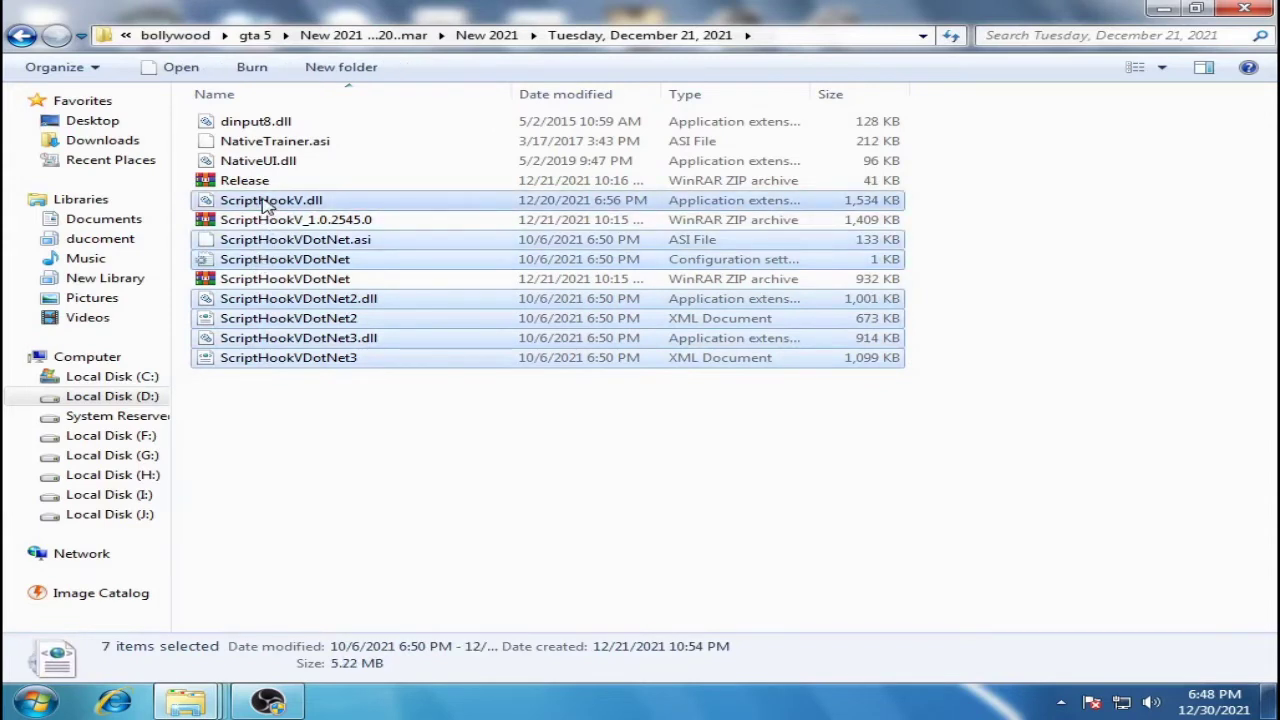
{"action": "left_click", "coordinate": [257, 121], "text": "ctrl"}
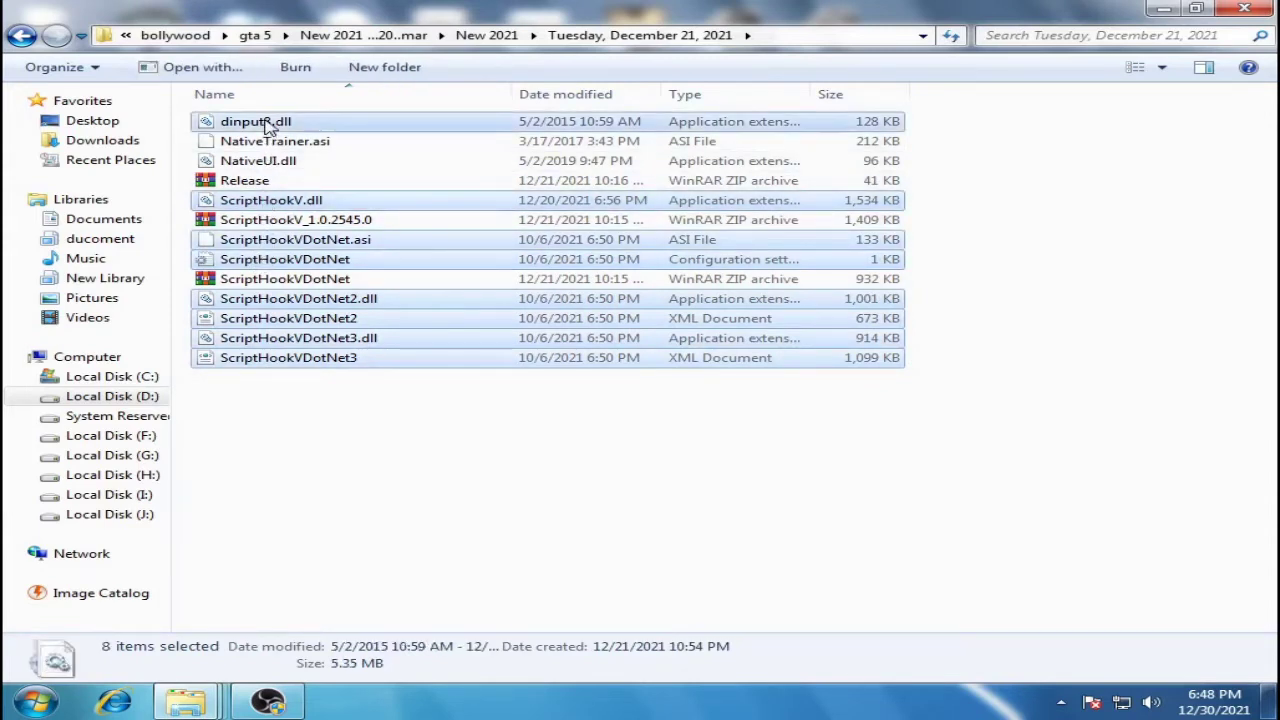
{"action": "left_click", "coordinate": [315, 416]}
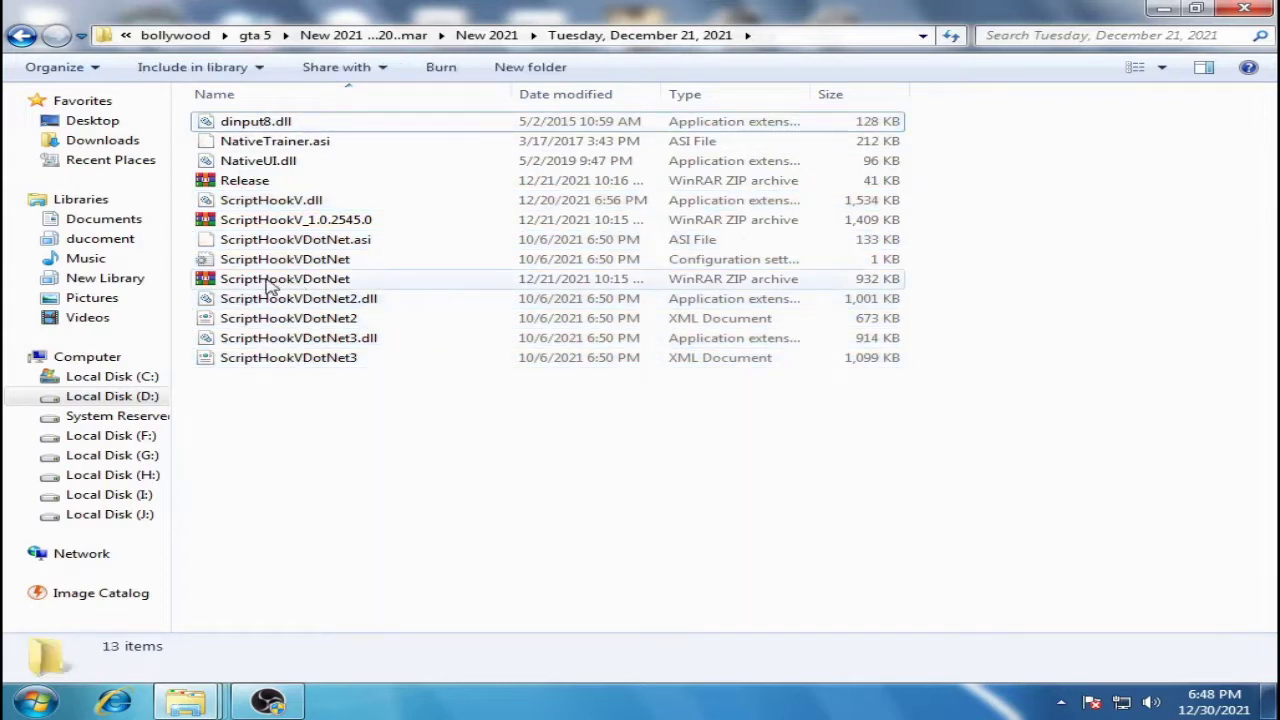
Step: Open the ScriptHookV_1.0.2545.0 archive in WinRAR, dismiss the purchase notice and show the contents of its bin folder
{"action": "right_click", "coordinate": [266, 217]}
{"action": "left_click", "coordinate": [329, 226]}
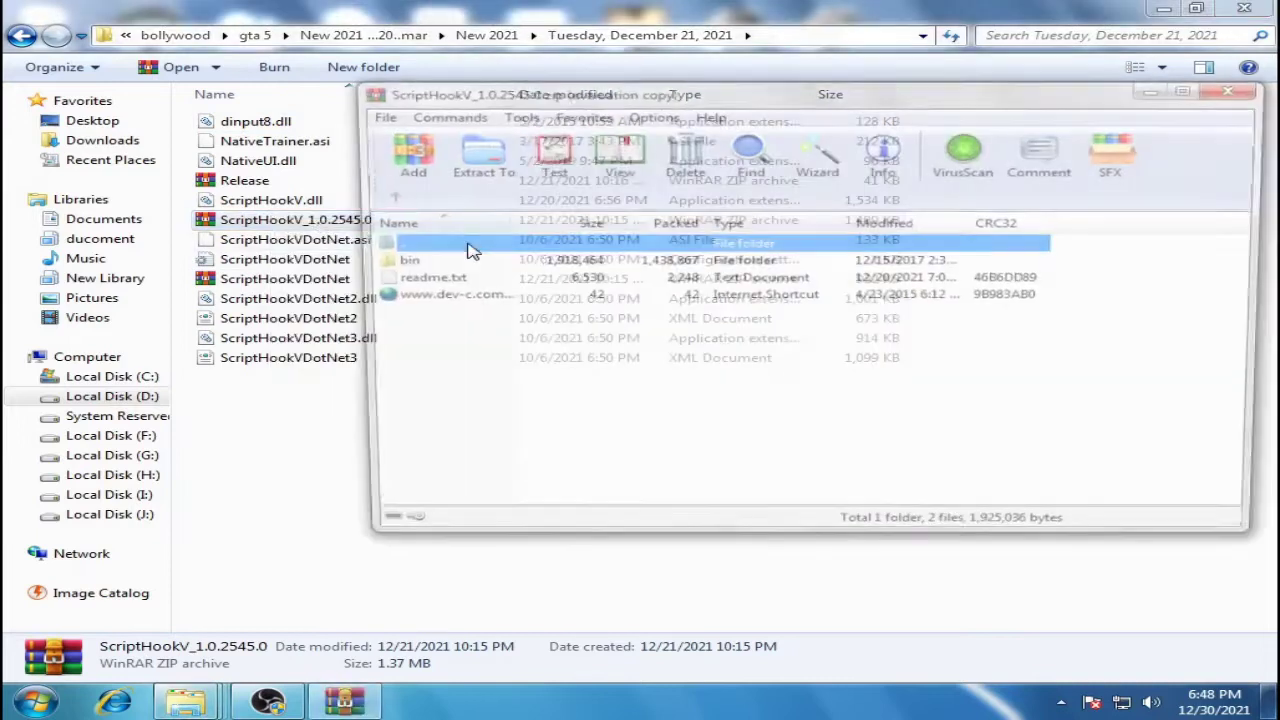
{"action": "double_click", "coordinate": [420, 266]}
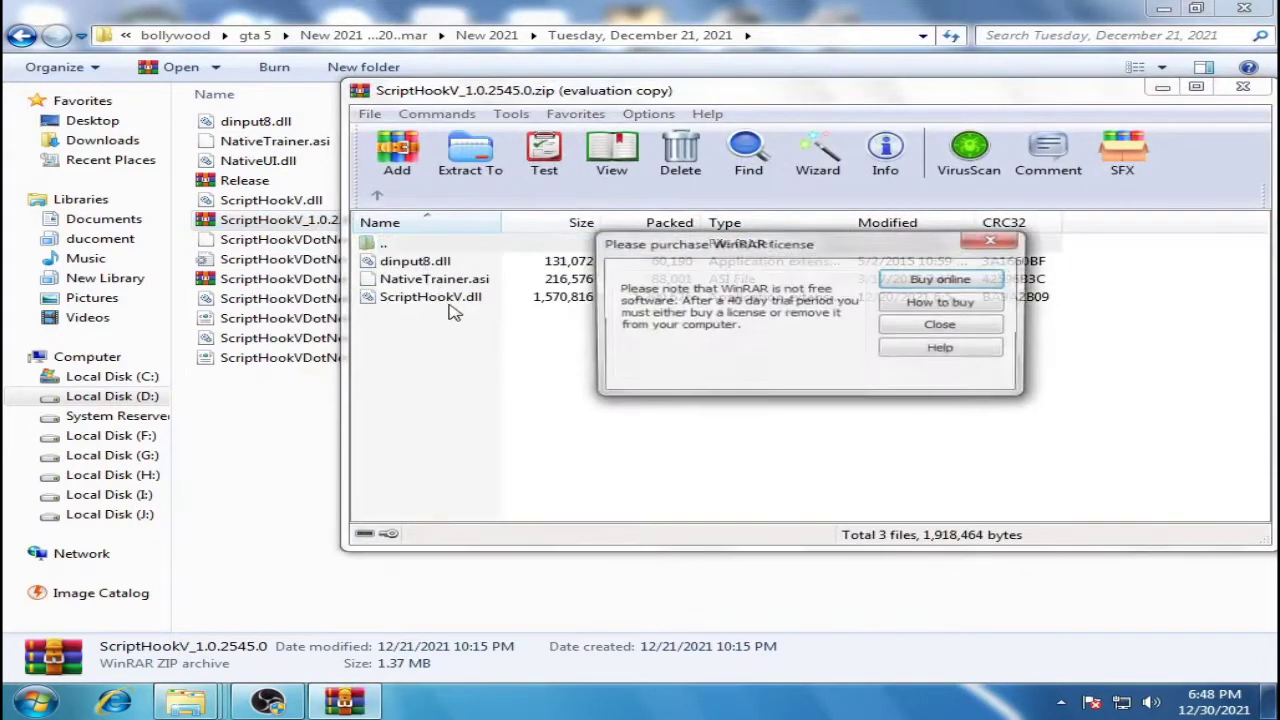
{"action": "left_click", "coordinate": [994, 242]}
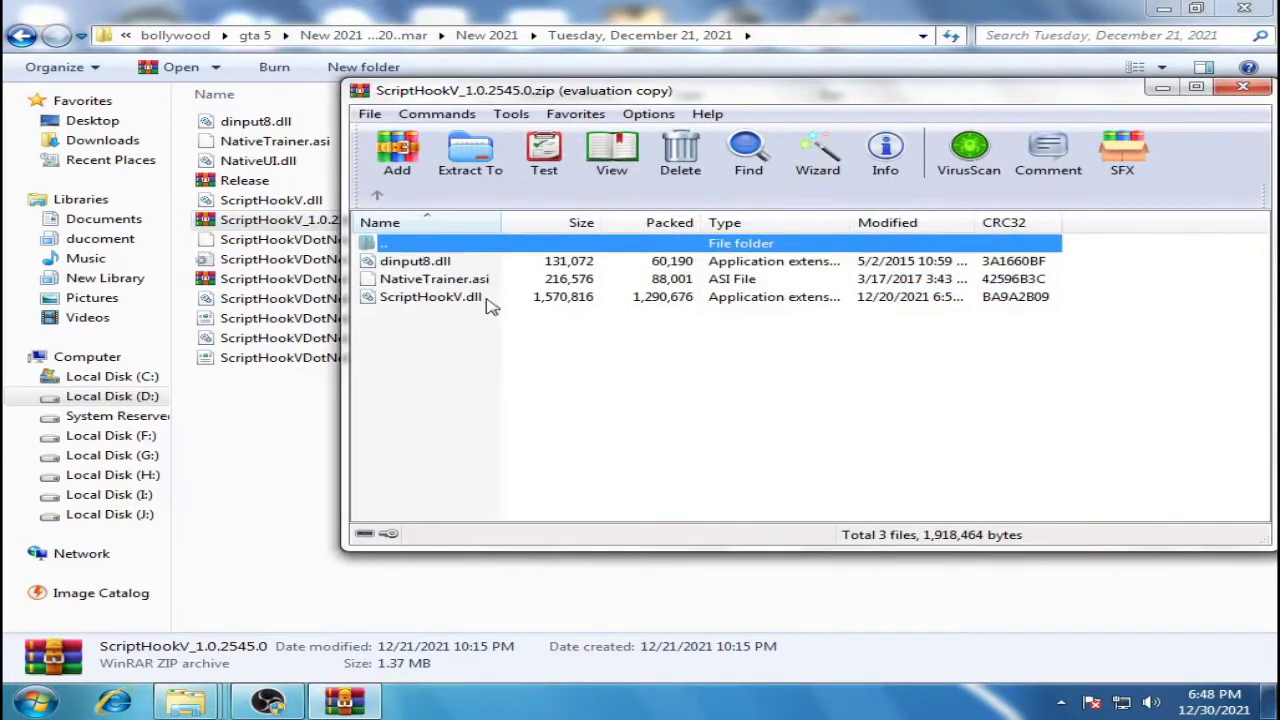
Step: Open the ScriptHookVDotNet and Release archives in WinRAR, dismiss the purchase notice and minimize the archive windows
{"action": "right_click", "coordinate": [268, 279]}
{"action": "left_click", "coordinate": [305, 290]}
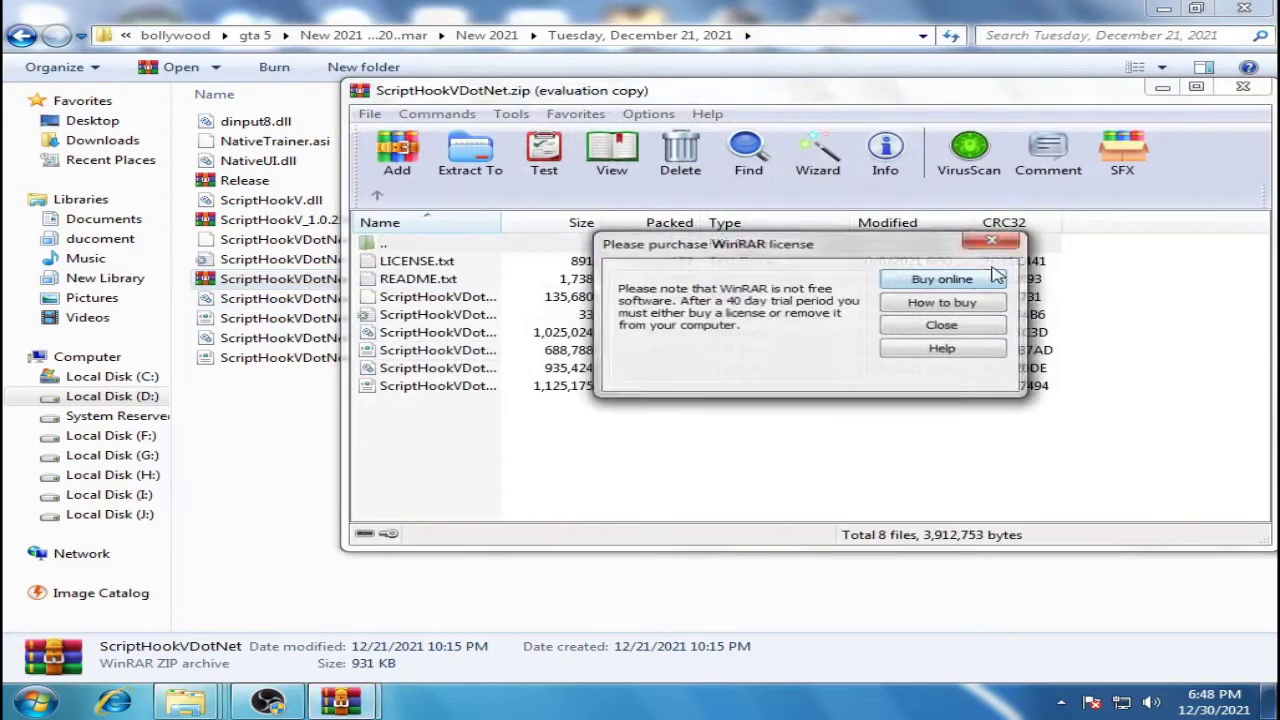
{"action": "left_click", "coordinate": [988, 241]}
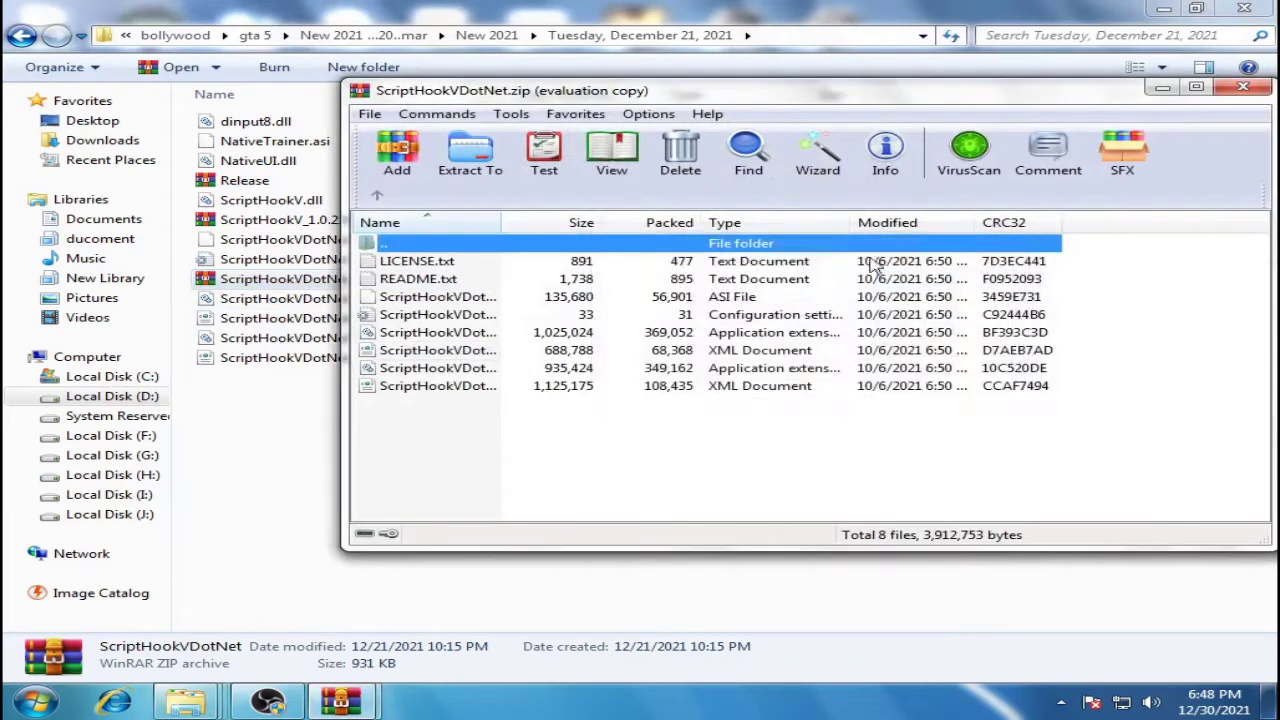
{"action": "right_click", "coordinate": [245, 182]}
{"action": "left_click", "coordinate": [290, 191]}
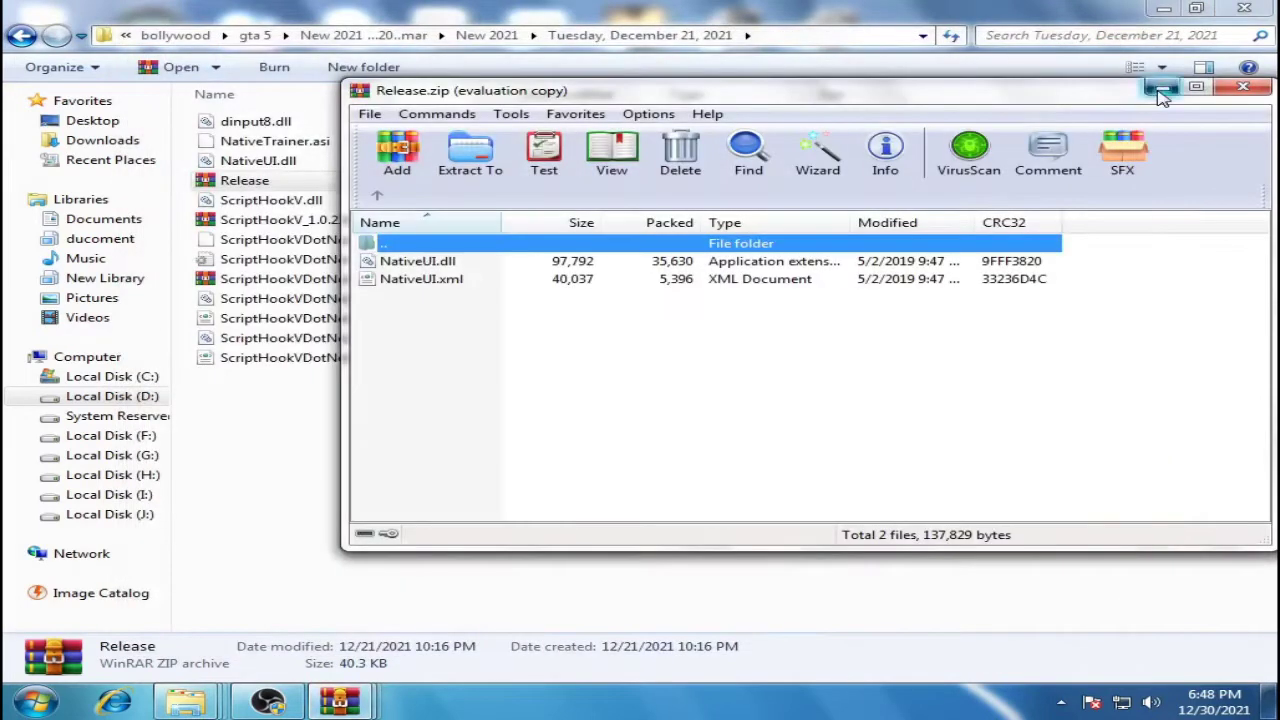
{"action": "left_click", "coordinate": [1122, 46]}
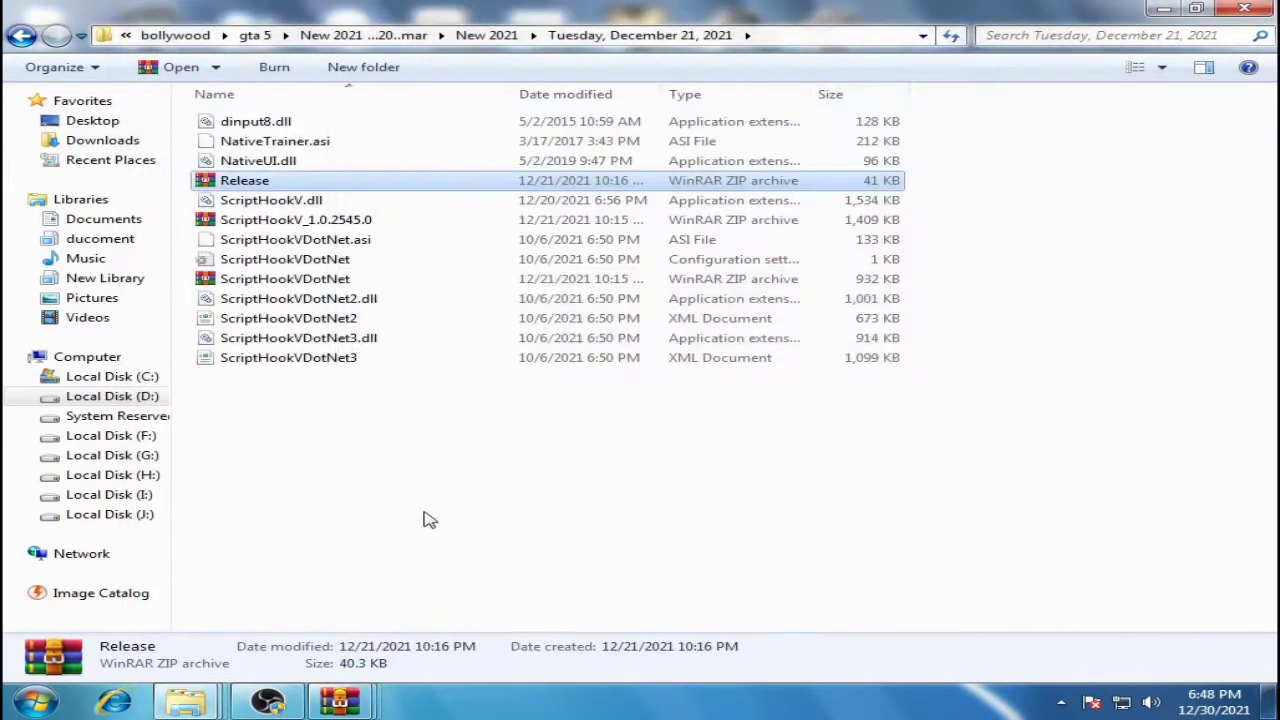
Step: Switch to the Windows Explorer window showing dlcpacks and go back up to the main Grand Theft Auto V folder
{"action": "mouse_move", "coordinate": [188, 702]}
{"action": "left_click", "coordinate": [438, 584]}
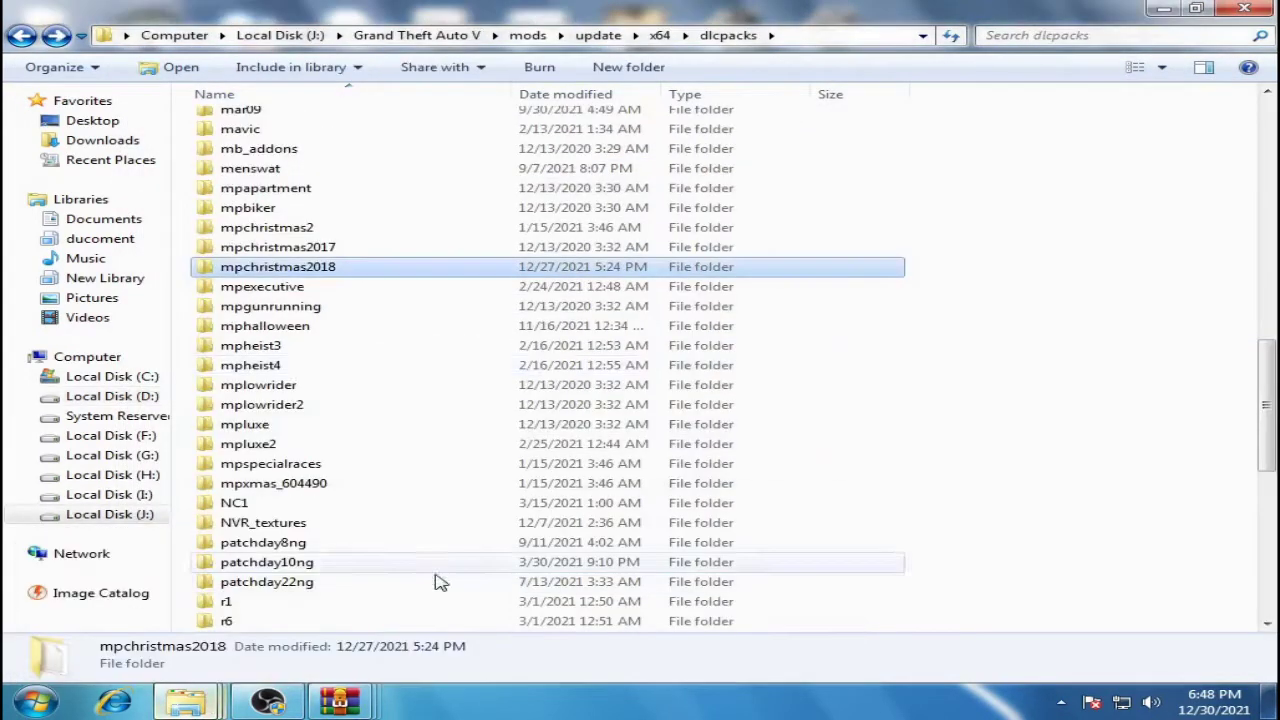
{"action": "left_click", "coordinate": [1000, 385]}
{"action": "key", "text": "BackSpace"}
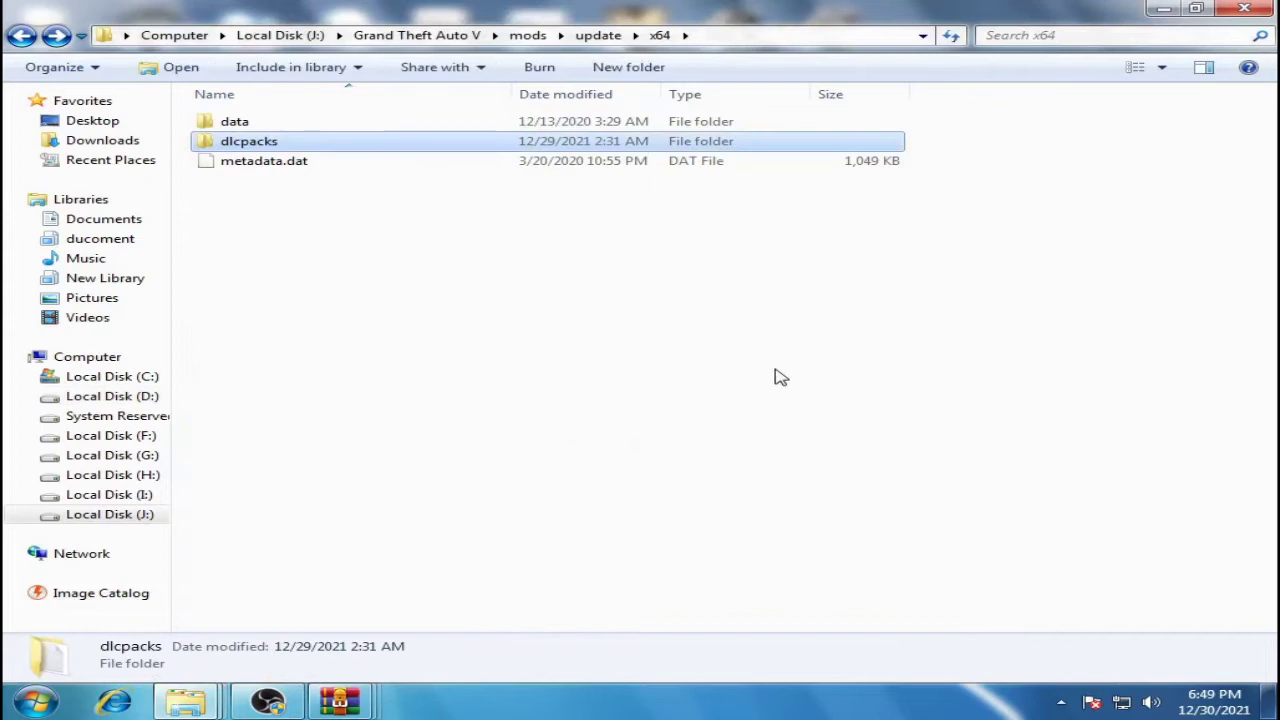
{"action": "left_click", "coordinate": [404, 317]}
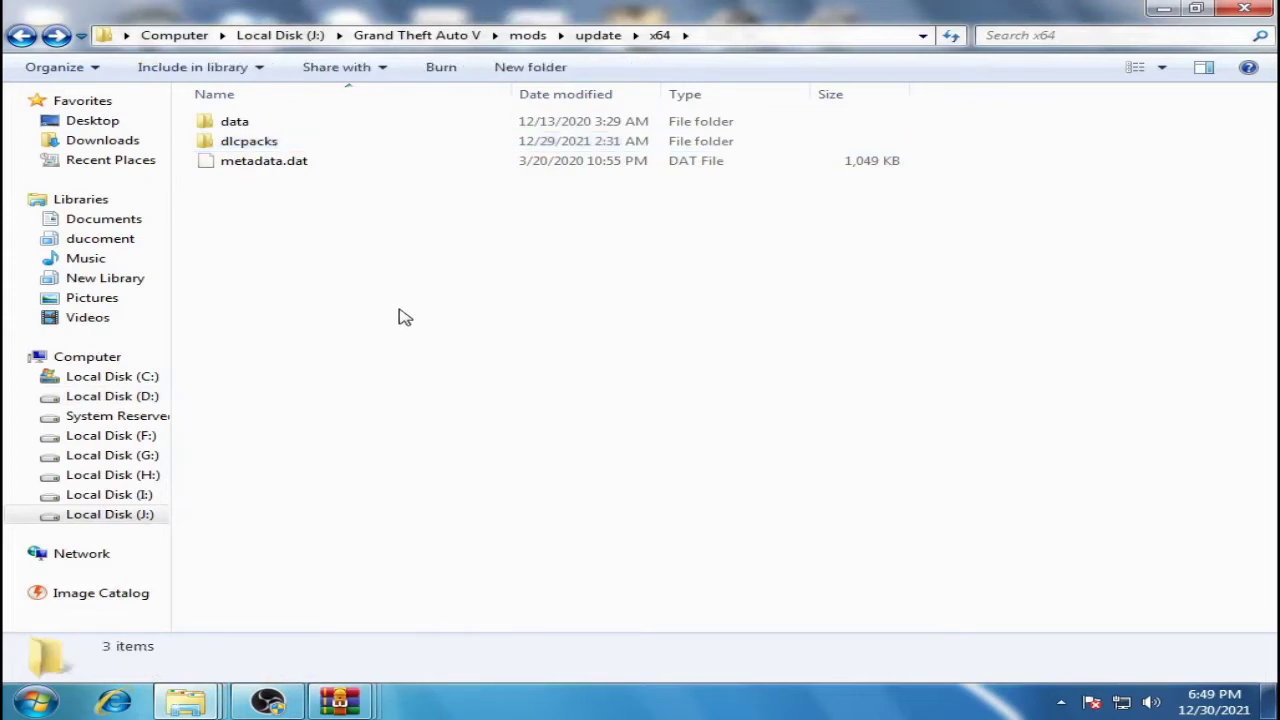
{"action": "left_click", "coordinate": [24, 38]}
{"action": "left_click", "coordinate": [24, 38]}
{"action": "left_click", "coordinate": [24, 38]}
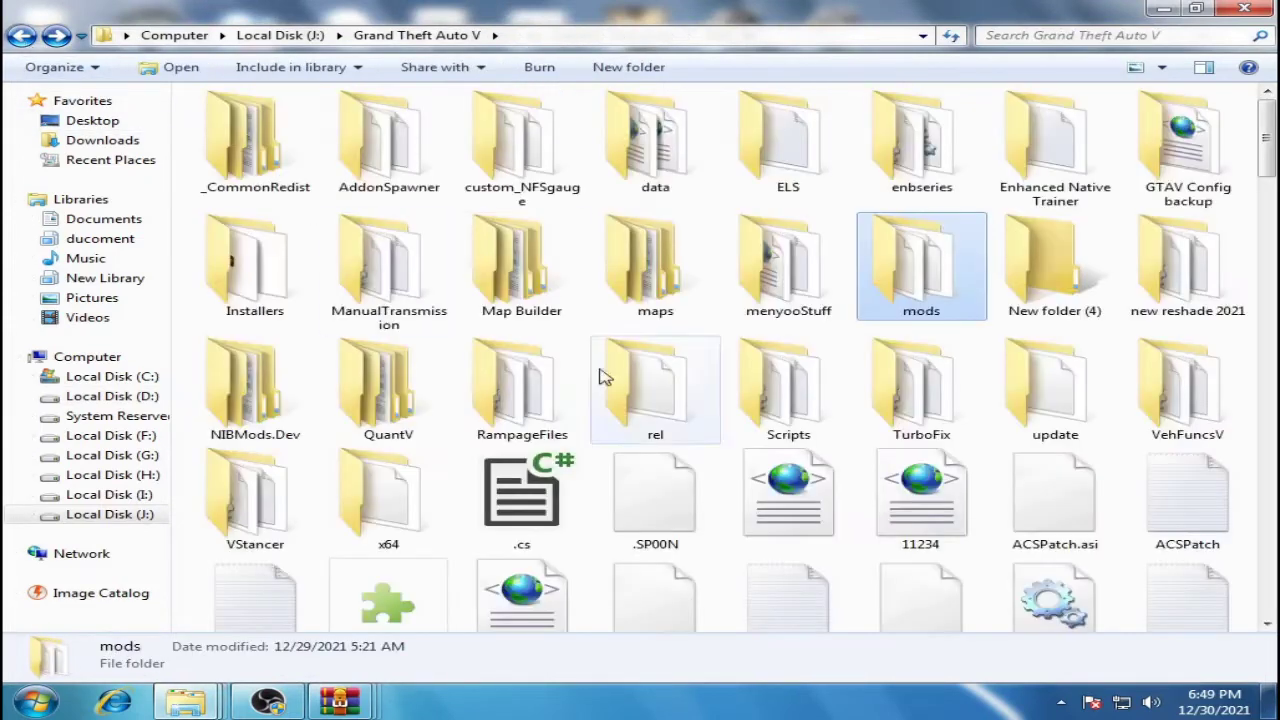
{"action": "scroll", "coordinate": [765, 514], "scroll_direction": "down", "scroll_amount": 3}
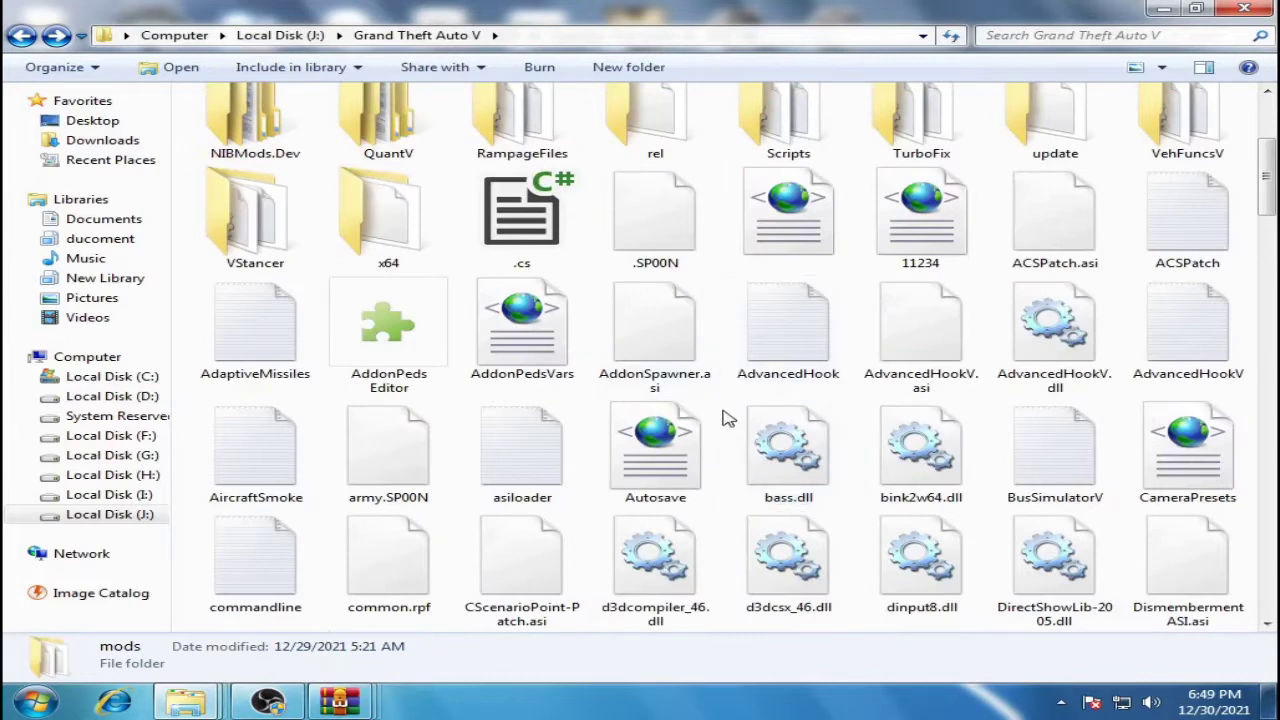
{"action": "scroll", "coordinate": [731, 420], "scroll_direction": "up", "scroll_amount": 3}
{"action": "scroll", "coordinate": [731, 420], "scroll_direction": "down", "scroll_amount": 3}
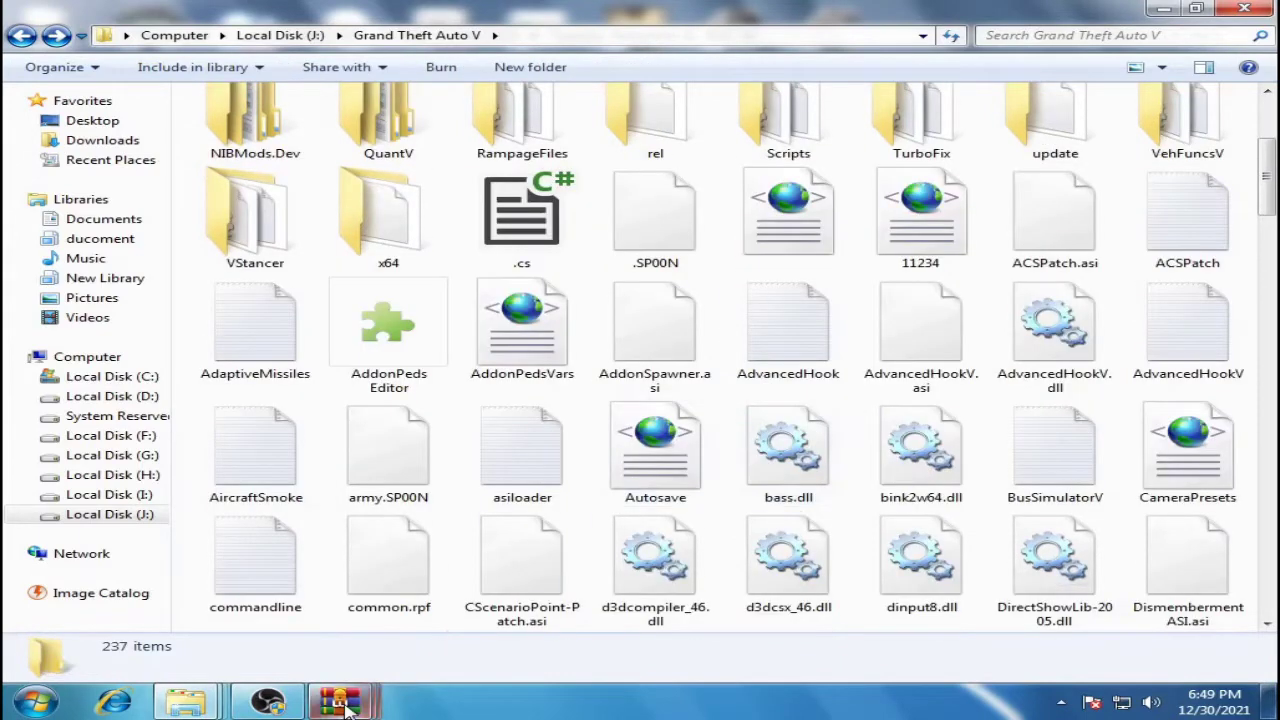
Step: Transfer dinput8.dll and ScriptHookV.dll from the ScriptHookV_1.0.2545.0 archive into the Grand Theft Auto V folder, replacing both existing files
{"action": "mouse_move", "coordinate": [345, 705]}
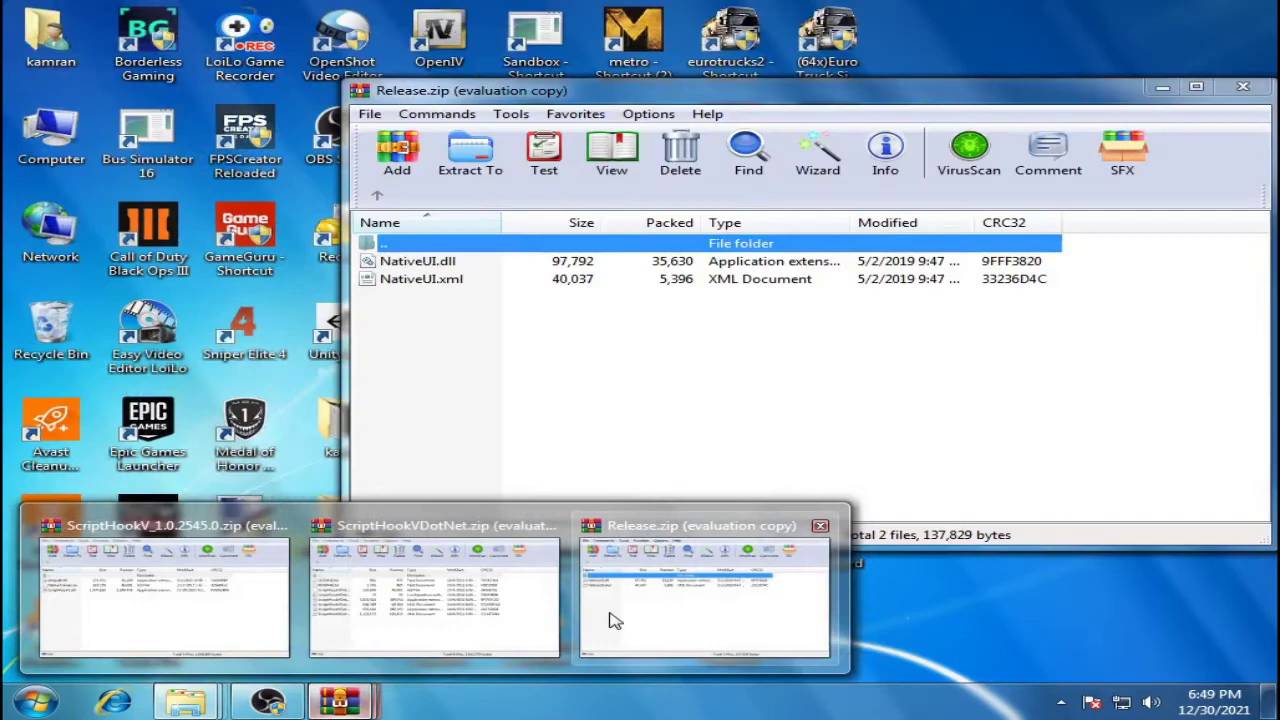
{"action": "left_click", "coordinate": [196, 598]}
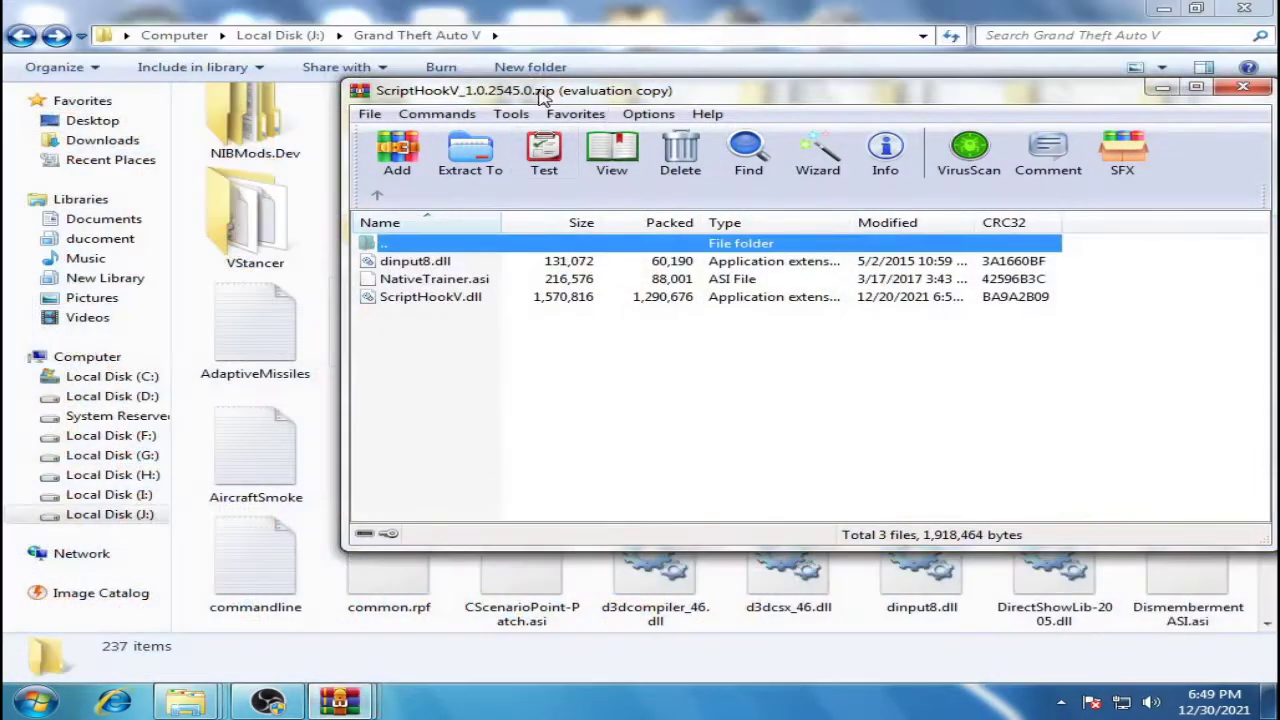
{"action": "left_click_drag", "start_coordinate": [547, 100], "coordinate": [787, 112]}
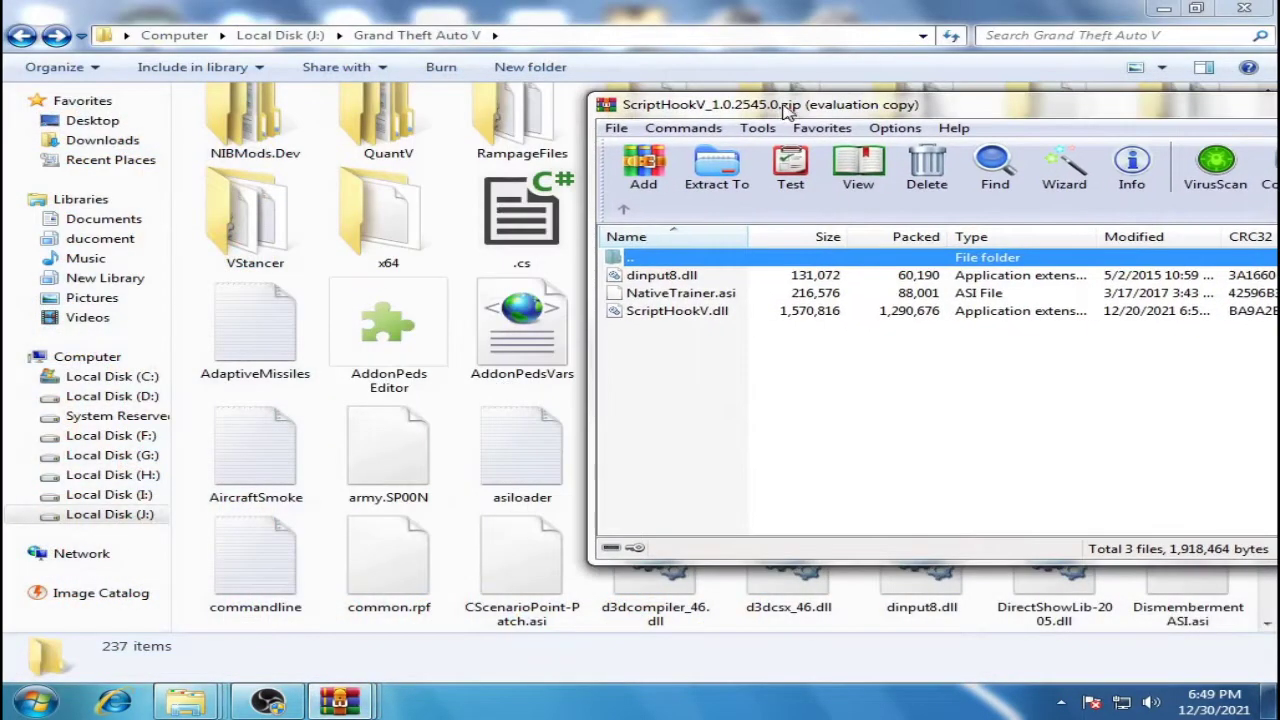
{"action": "left_click", "coordinate": [660, 312]}
{"action": "left_click", "coordinate": [662, 276], "text": "ctrl"}
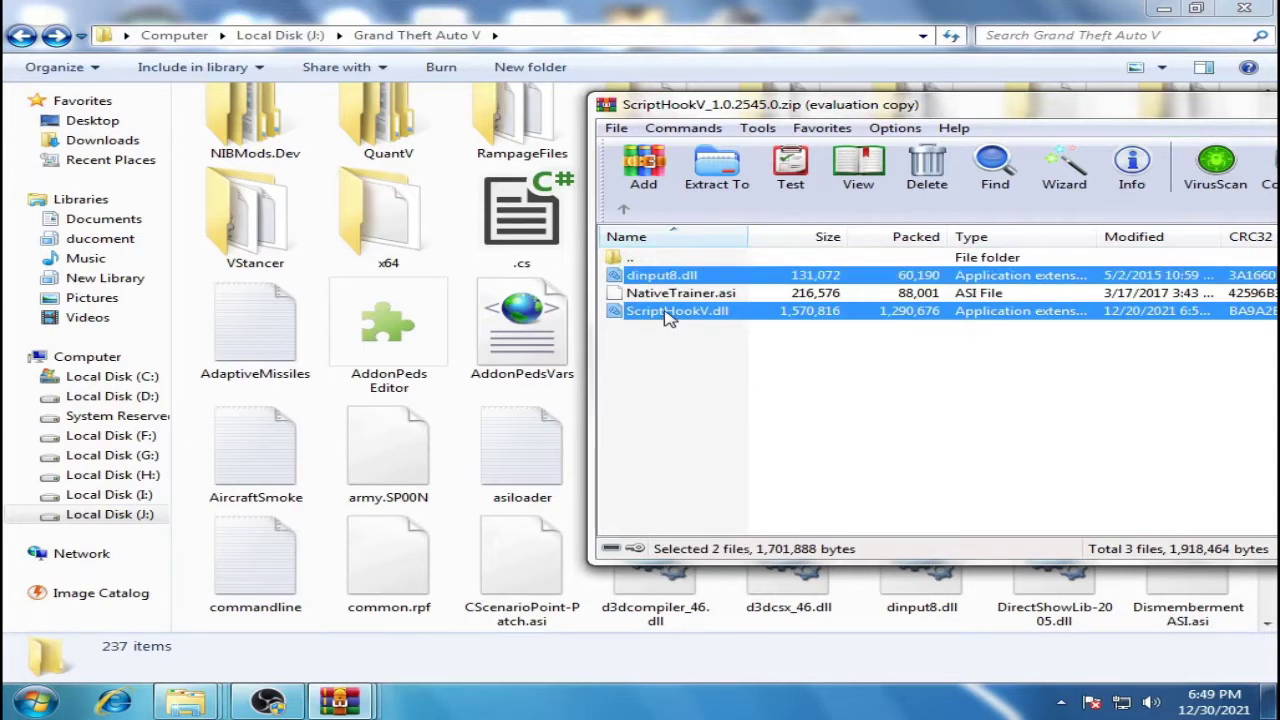
{"action": "left_click_drag", "start_coordinate": [611, 420], "coordinate": [454, 510]}
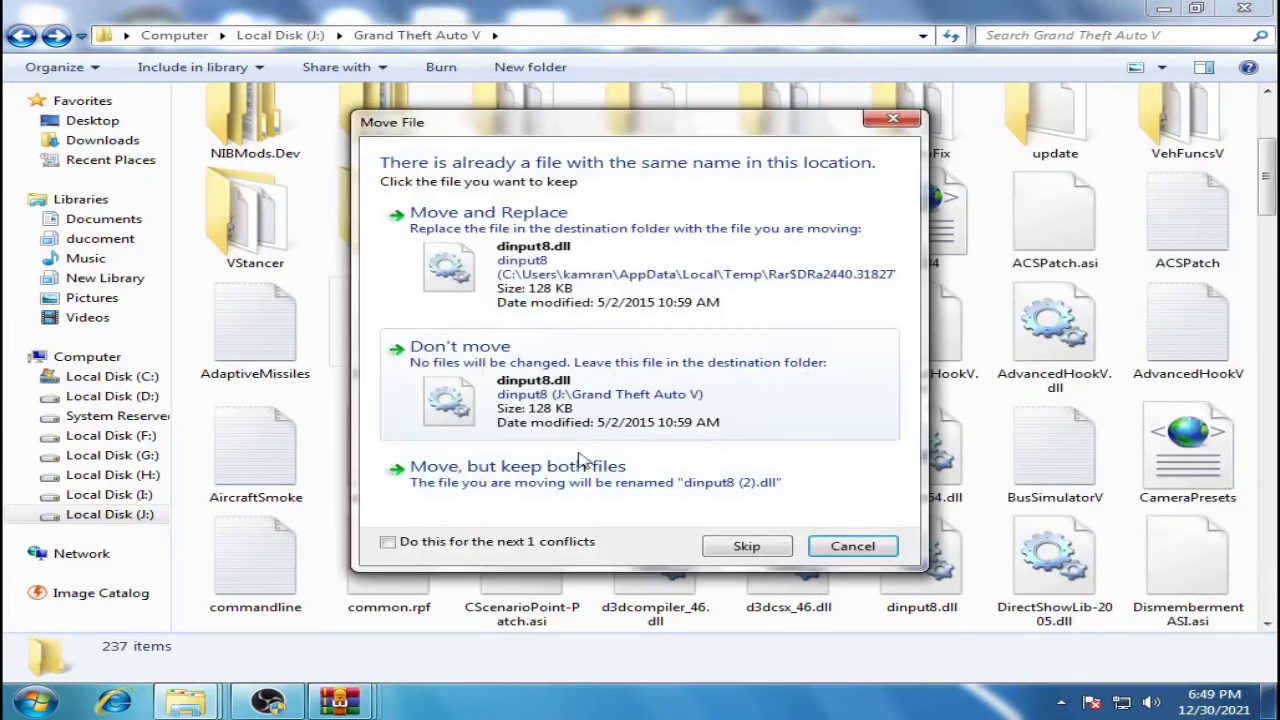
{"action": "left_click", "coordinate": [452, 548]}
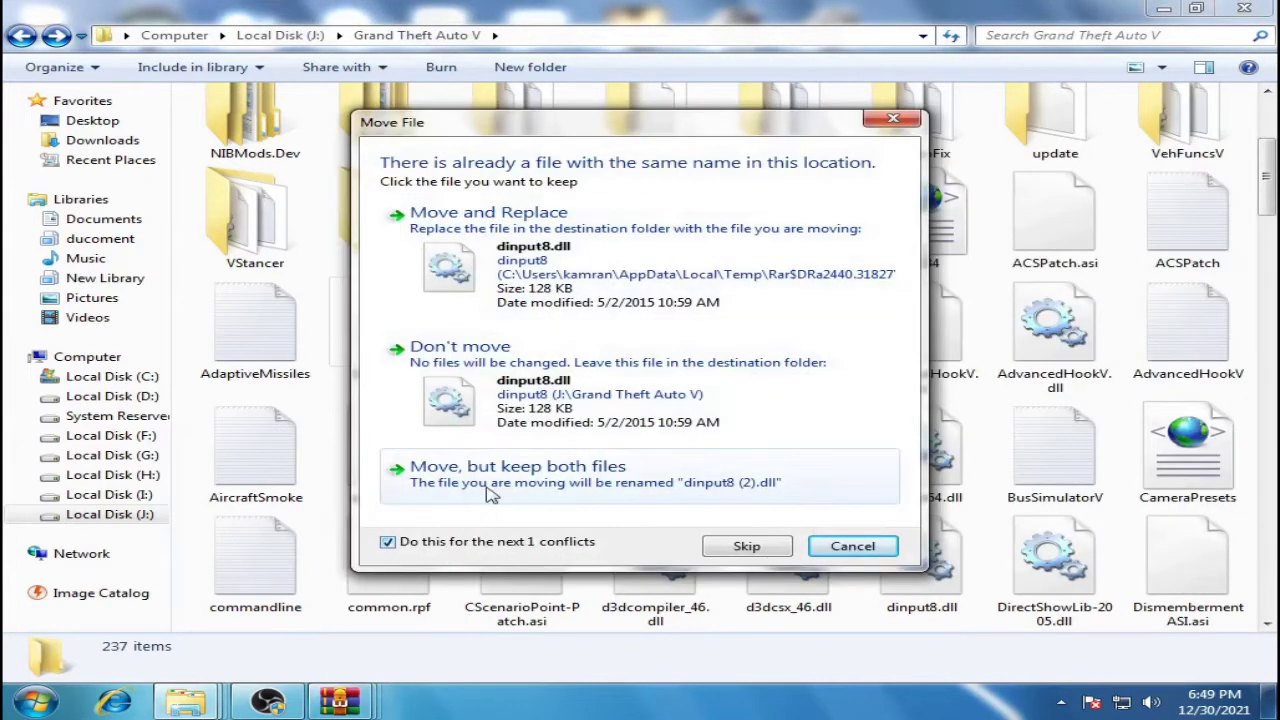
{"action": "left_click", "coordinate": [545, 230]}
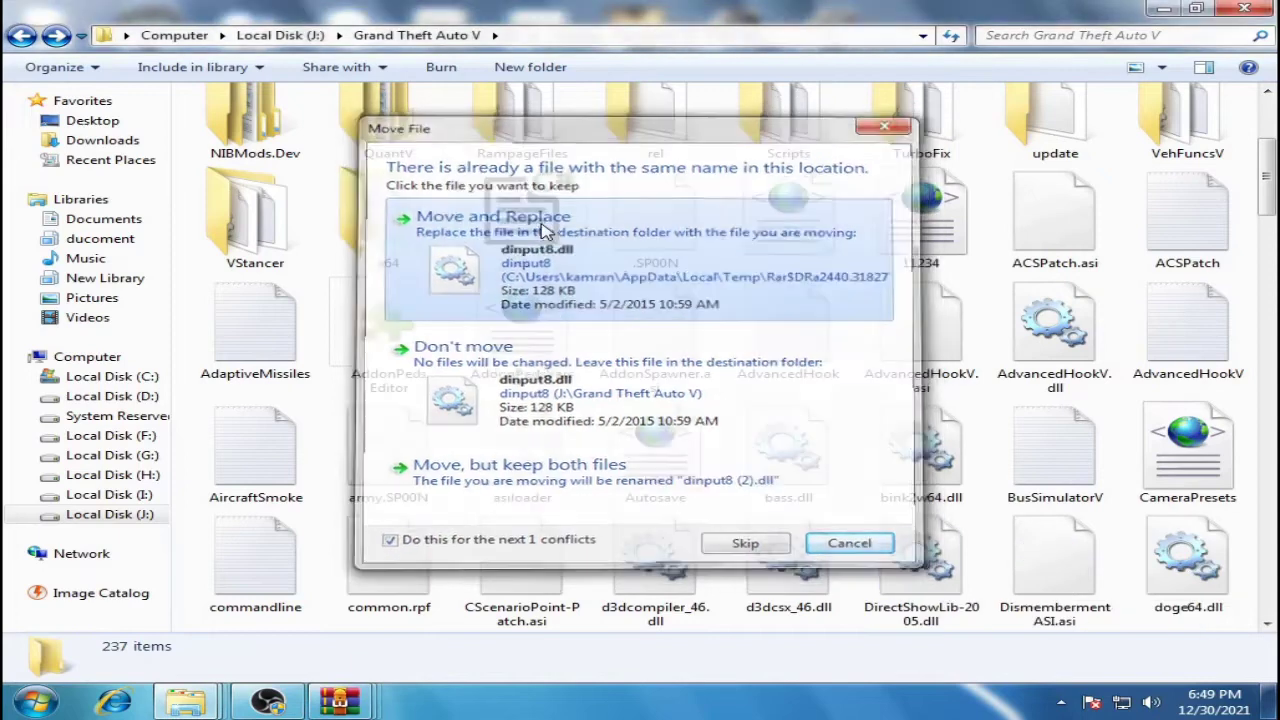
Step: Transfer the six ScriptHookVDotNet files, without LICENSE.txt and README.txt, from their archive into the Grand Theft Auto V folder, replacing the existing ones
{"action": "scroll", "coordinate": [640, 440], "scroll_direction": "down", "scroll_amount": 3}
{"action": "scroll", "coordinate": [675, 447], "scroll_direction": "up", "scroll_amount": 3}
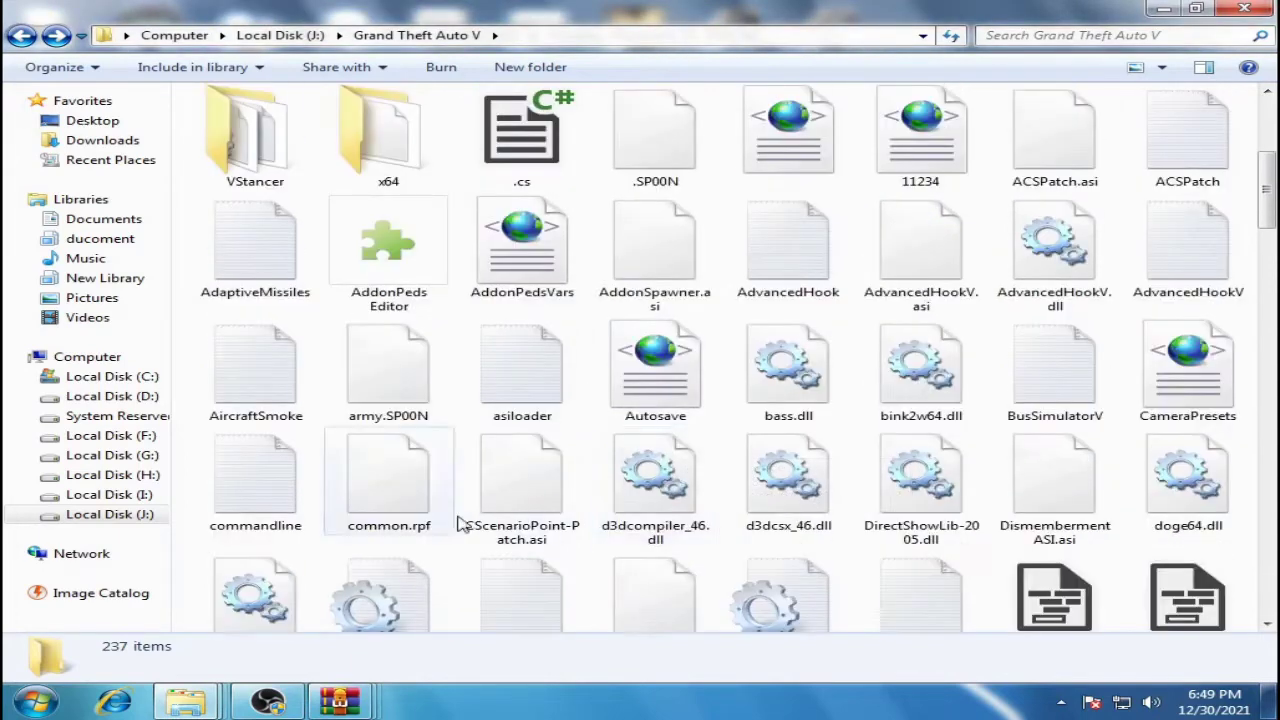
{"action": "mouse_move", "coordinate": [340, 702]}
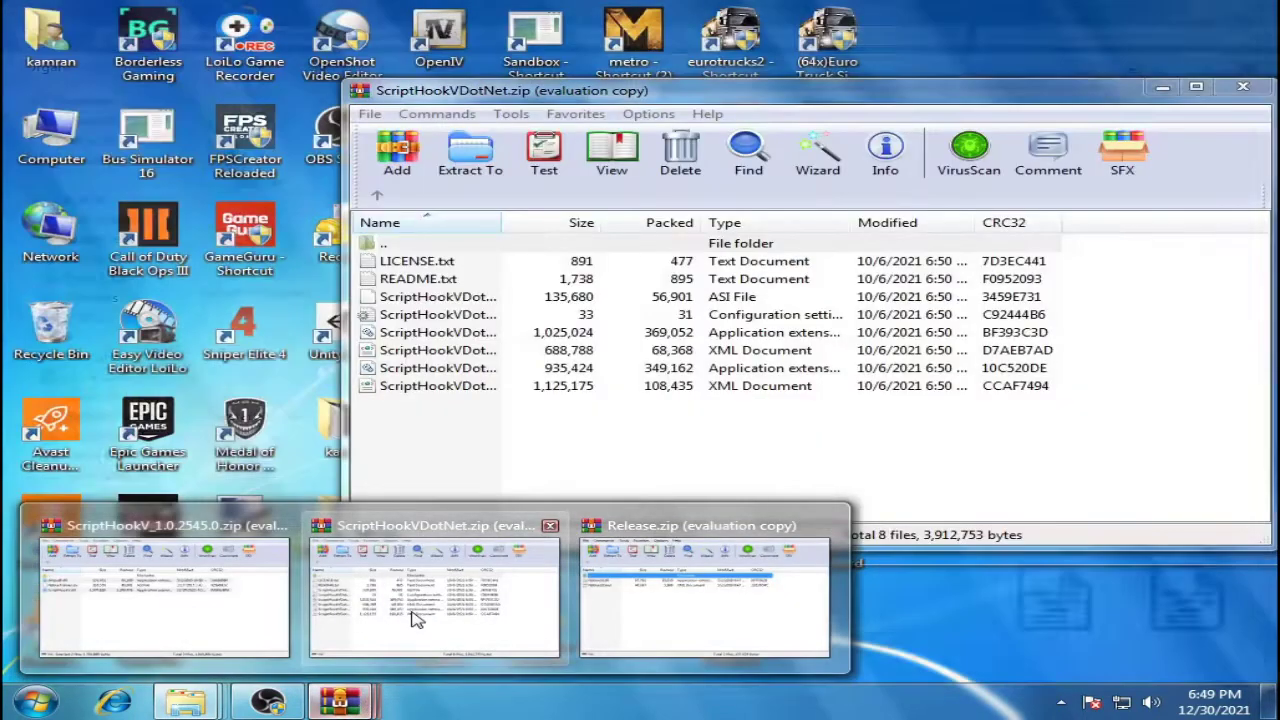
{"action": "left_click", "coordinate": [412, 614]}
{"action": "left_click_drag", "start_coordinate": [572, 89], "coordinate": [616, 83]}
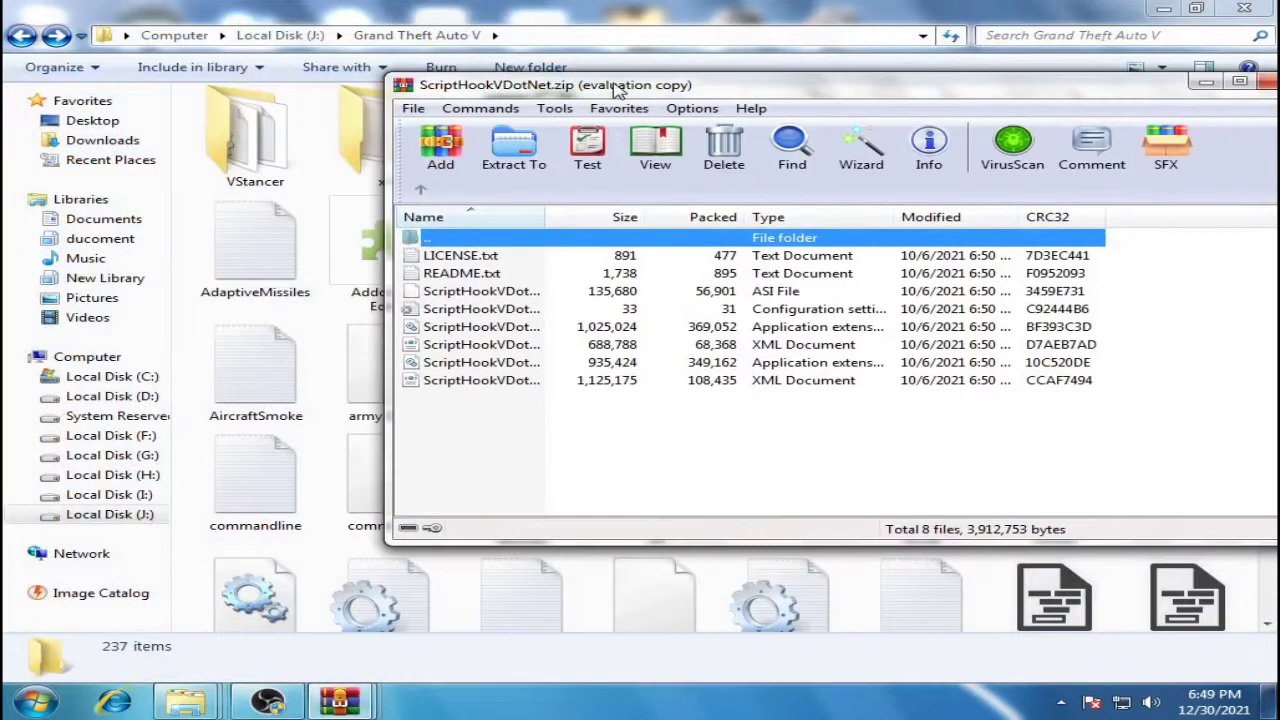
{"action": "left_click_drag", "start_coordinate": [465, 417], "coordinate": [470, 300]}
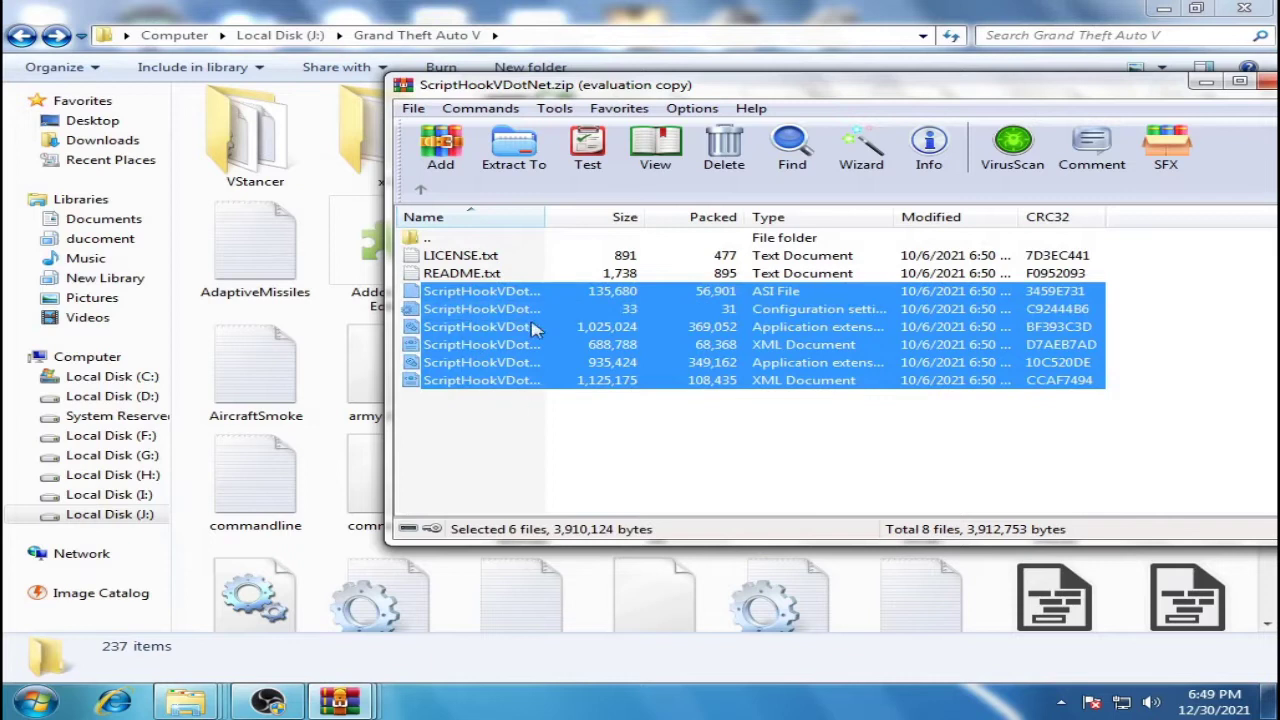
{"action": "left_click_drag", "start_coordinate": [534, 366], "coordinate": [568, 403]}
{"action": "left_click_drag", "start_coordinate": [383, 438], "coordinate": [323, 530]}
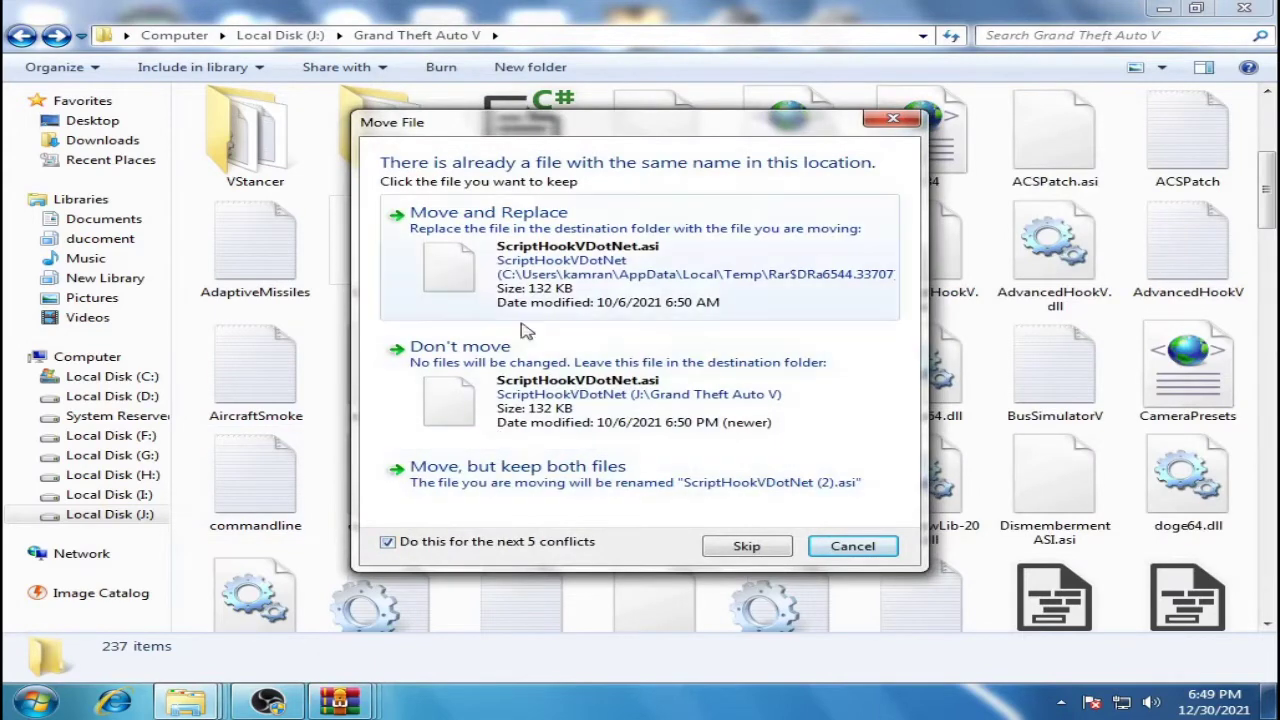
{"action": "left_click", "coordinate": [540, 272]}
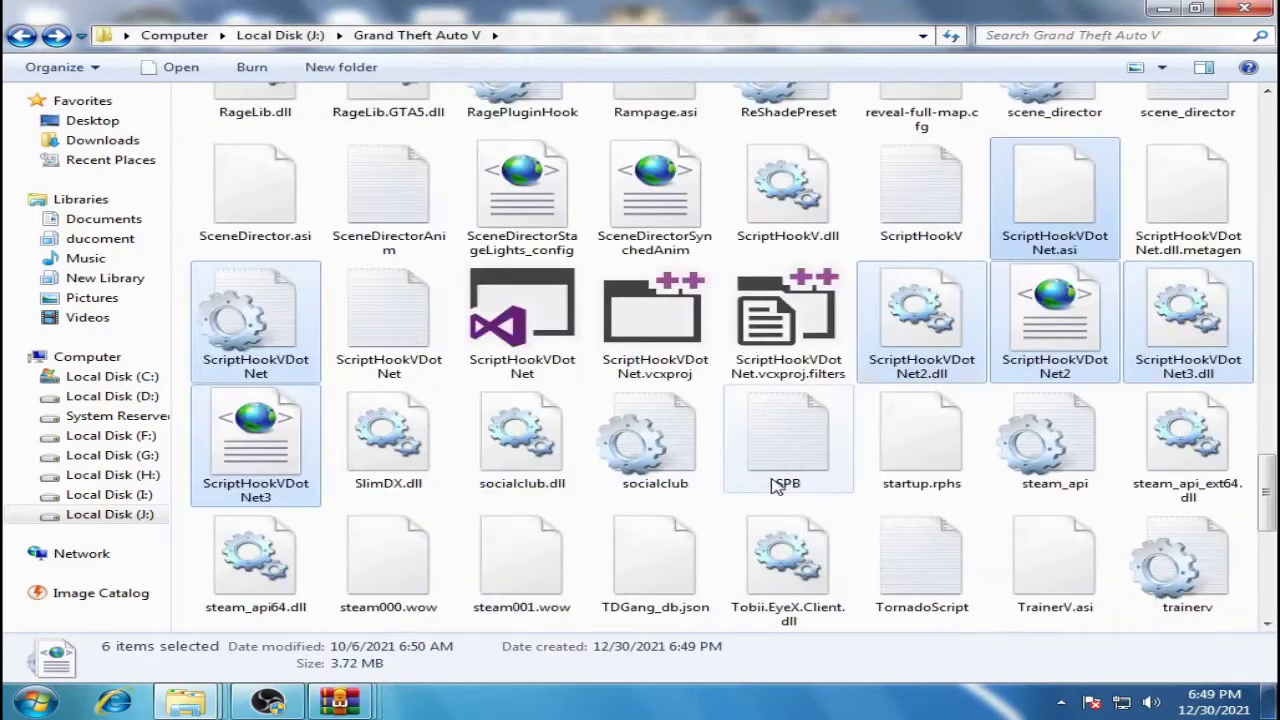
Step: Open the Scripts folder inside the Grand Theft Auto V folder
{"action": "scroll", "coordinate": [775, 485], "scroll_direction": "up", "scroll_amount": 3}
{"action": "scroll", "coordinate": [775, 485], "scroll_direction": "down", "scroll_amount": 6}
{"action": "scroll", "coordinate": [775, 487], "scroll_direction": "up", "scroll_amount": 3}
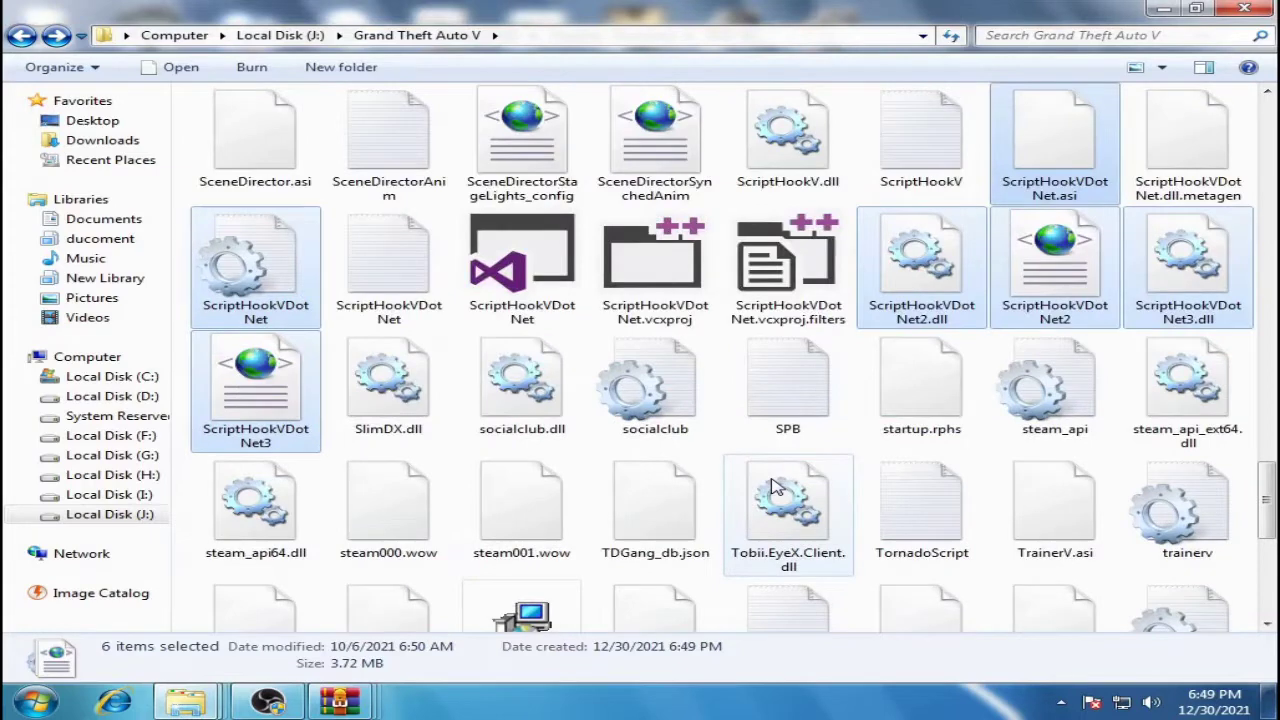
{"action": "scroll", "coordinate": [773, 487], "scroll_direction": "up", "scroll_amount": 8}
{"action": "scroll", "coordinate": [790, 360], "scroll_direction": "up", "scroll_amount": 3}
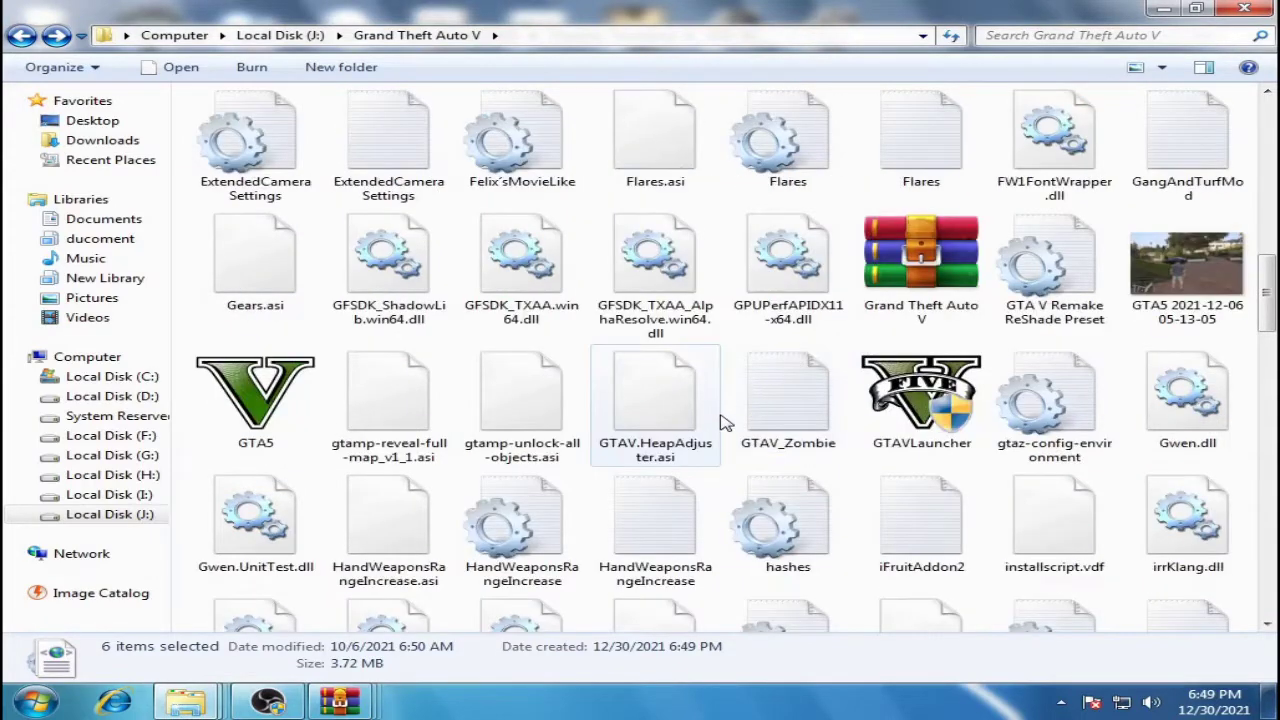
{"action": "scroll", "coordinate": [790, 418], "scroll_direction": "up", "scroll_amount": 10}
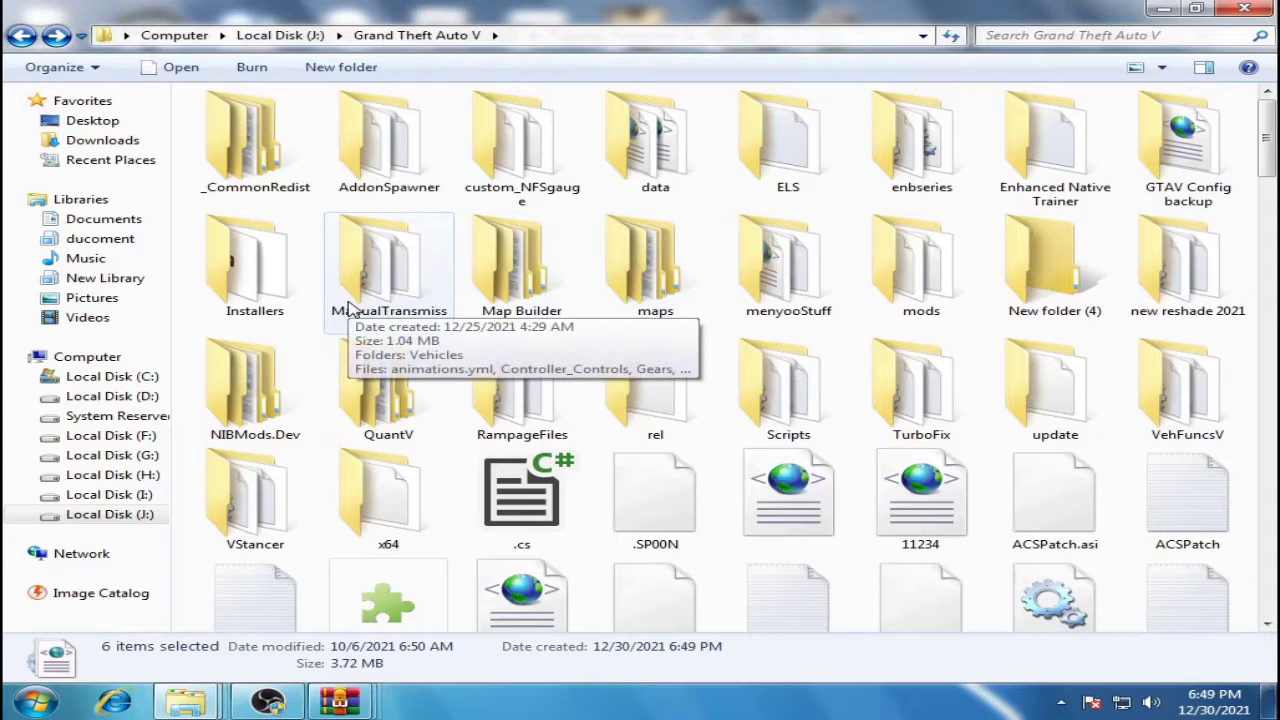
{"action": "left_click", "coordinate": [818, 370]}
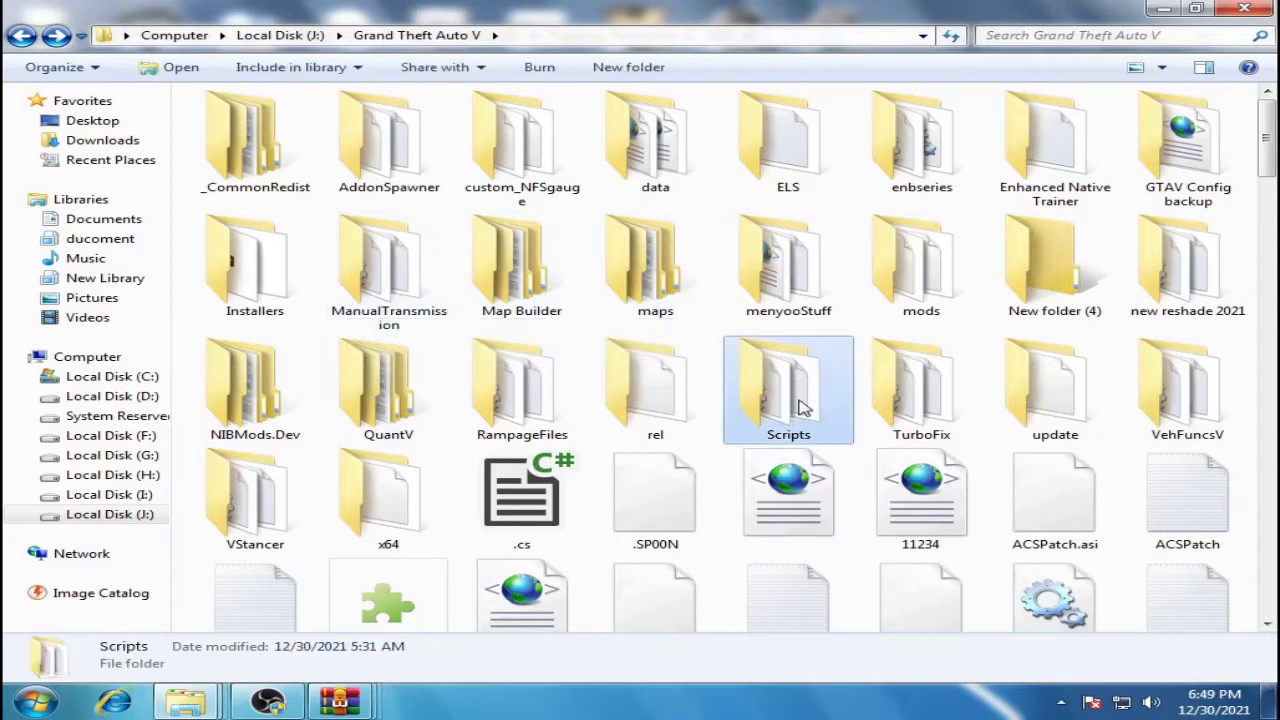
{"action": "double_click", "coordinate": [800, 407]}
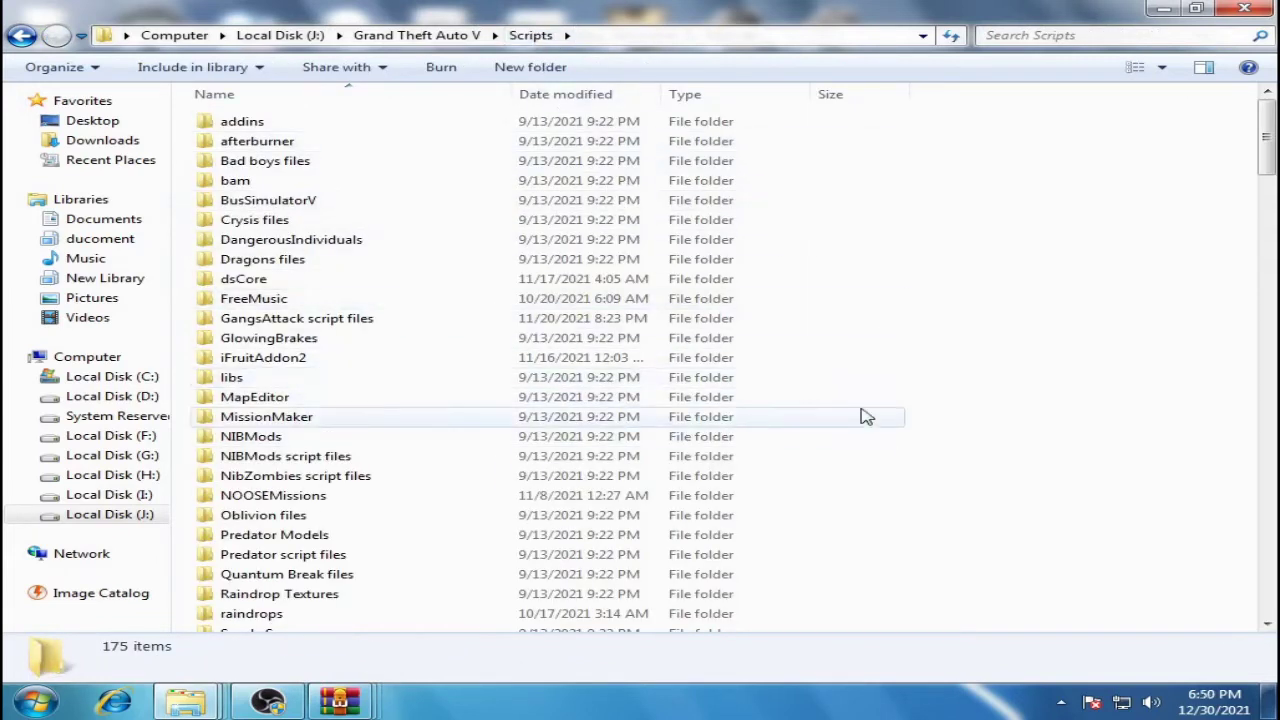
{"action": "scroll", "coordinate": [862, 418], "scroll_direction": "down", "scroll_amount": 5}
Step: Close the Release archive and reopen it from the Tuesday, December 21, 2021 folder, dismissing the purchase notice and minimizing the archive window
{"action": "mouse_move", "coordinate": [341, 703]}
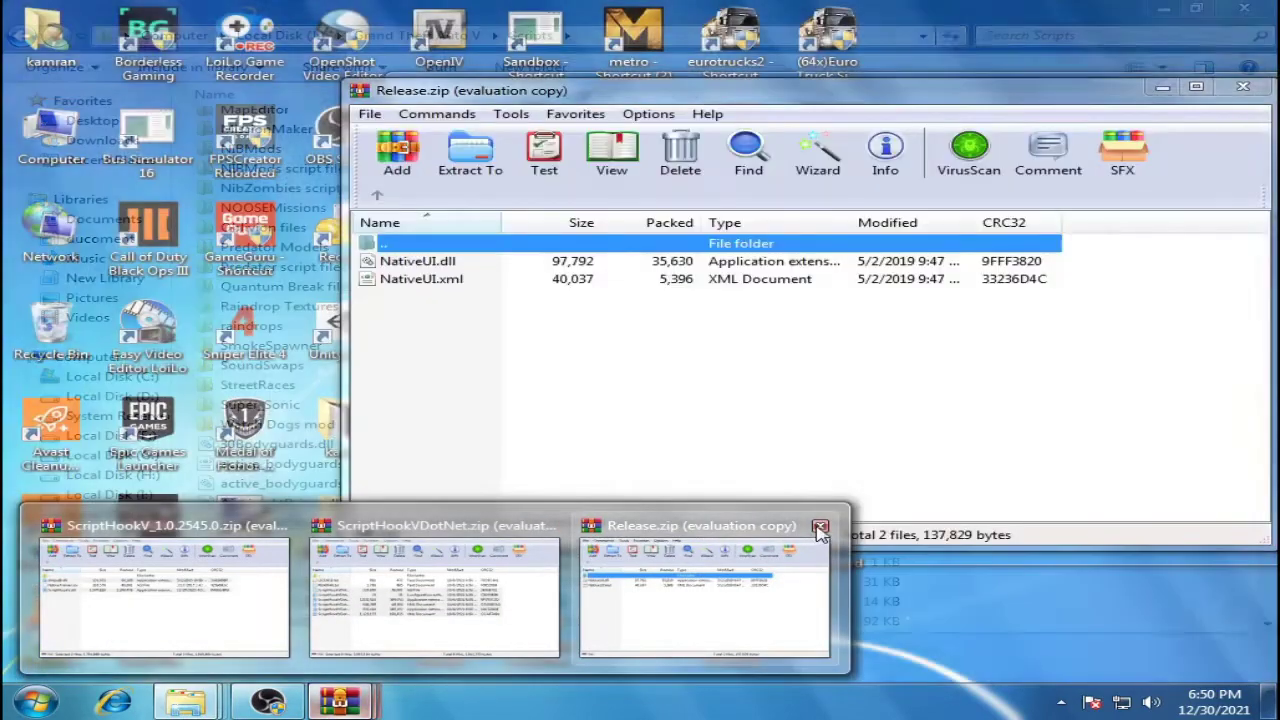
{"action": "left_click", "coordinate": [818, 528]}
{"action": "mouse_move", "coordinate": [375, 595]}
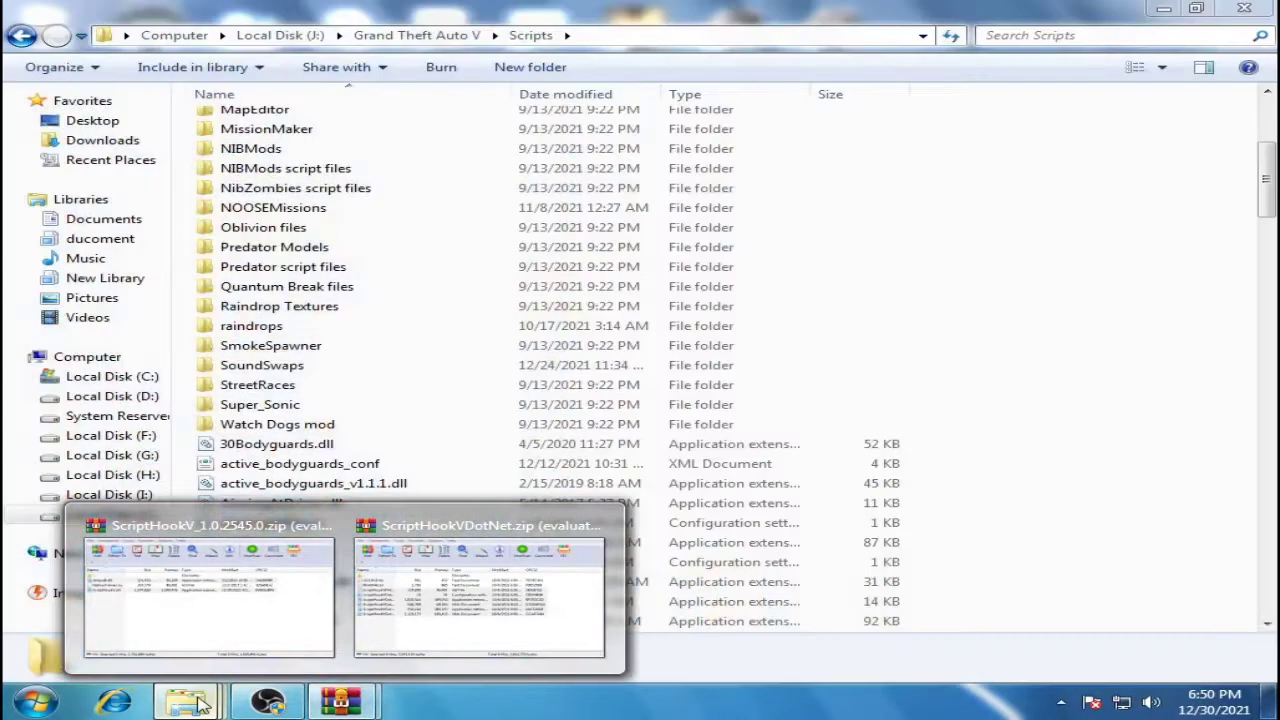
{"action": "mouse_move", "coordinate": [200, 705]}
{"action": "left_click", "coordinate": [177, 591]}
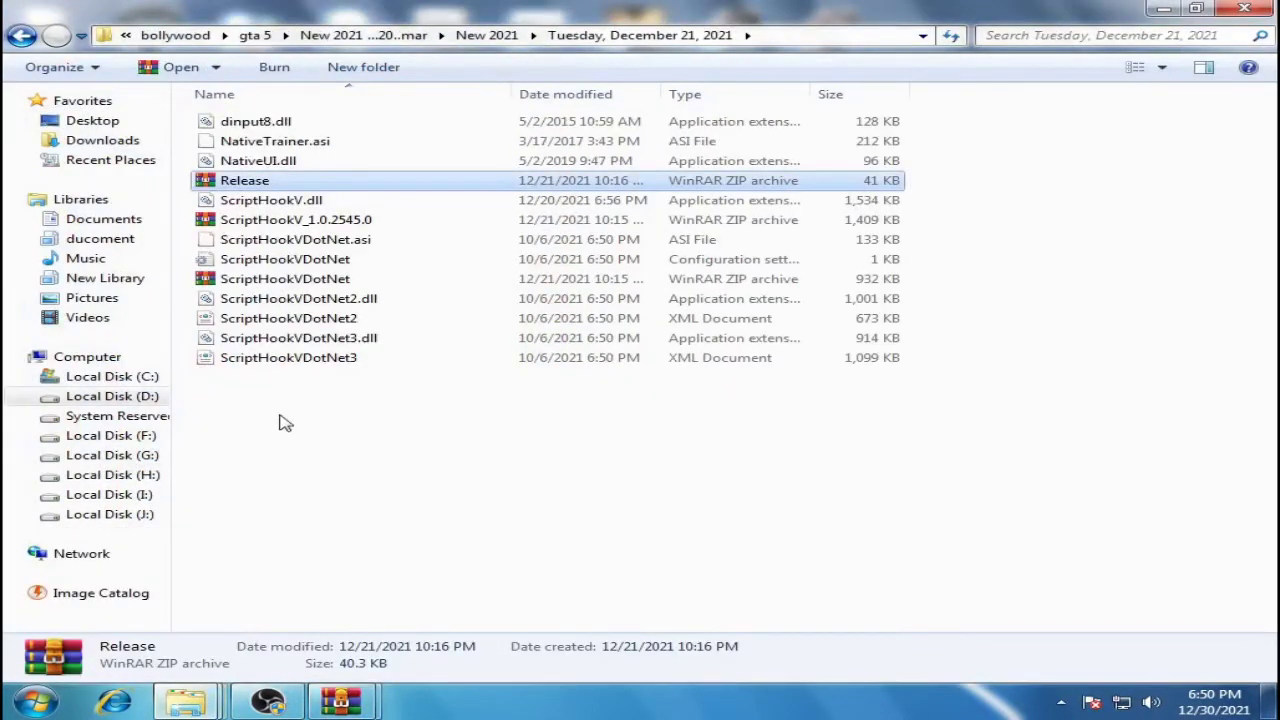
{"action": "right_click", "coordinate": [240, 180]}
{"action": "left_click", "coordinate": [296, 184]}
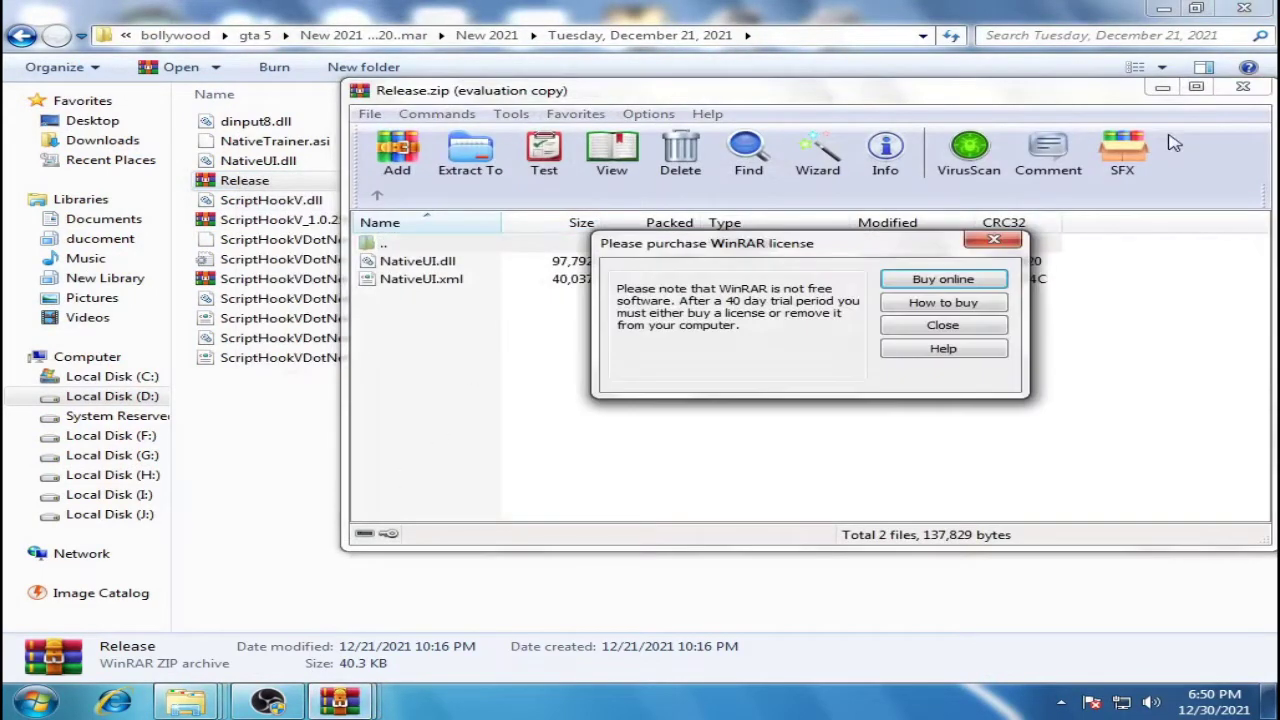
{"action": "left_click", "coordinate": [1030, 229]}
{"action": "left_click", "coordinate": [1162, 89]}
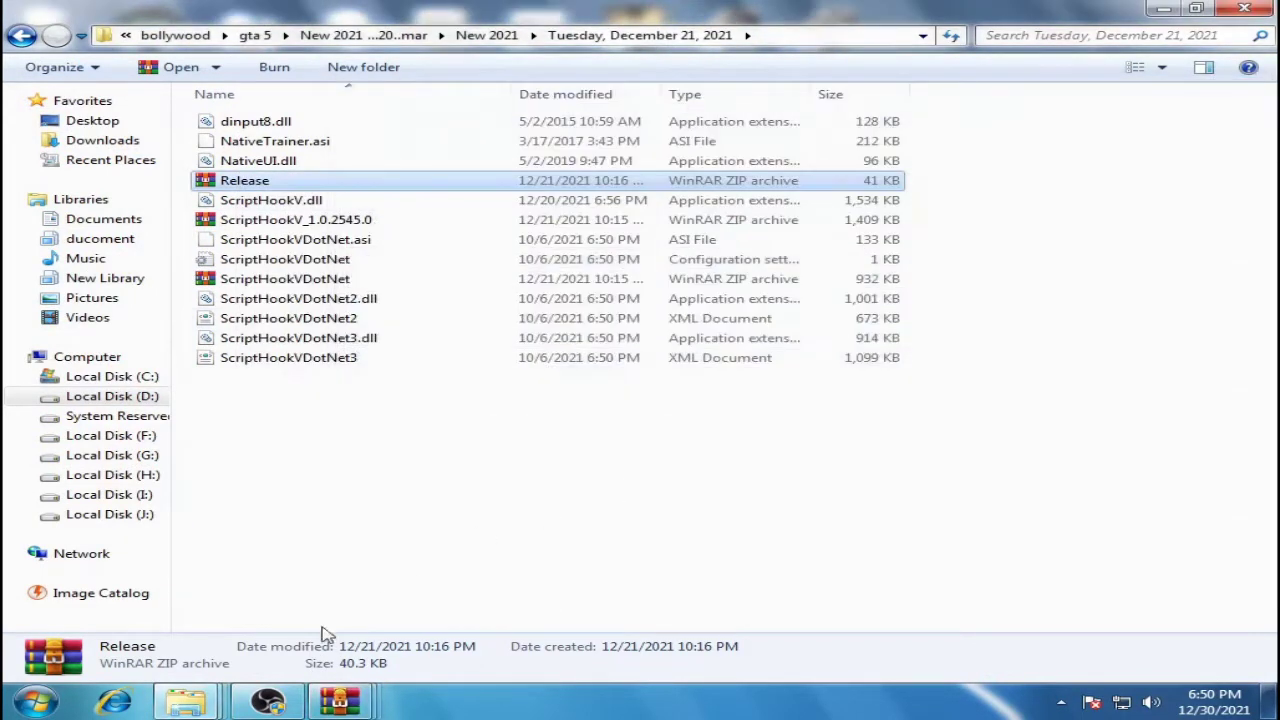
Step: Return to the Scripts folder window and close the ScriptHookVDotNet and ScriptHookV_1.0.2545.0 archives
{"action": "mouse_move", "coordinate": [185, 703]}
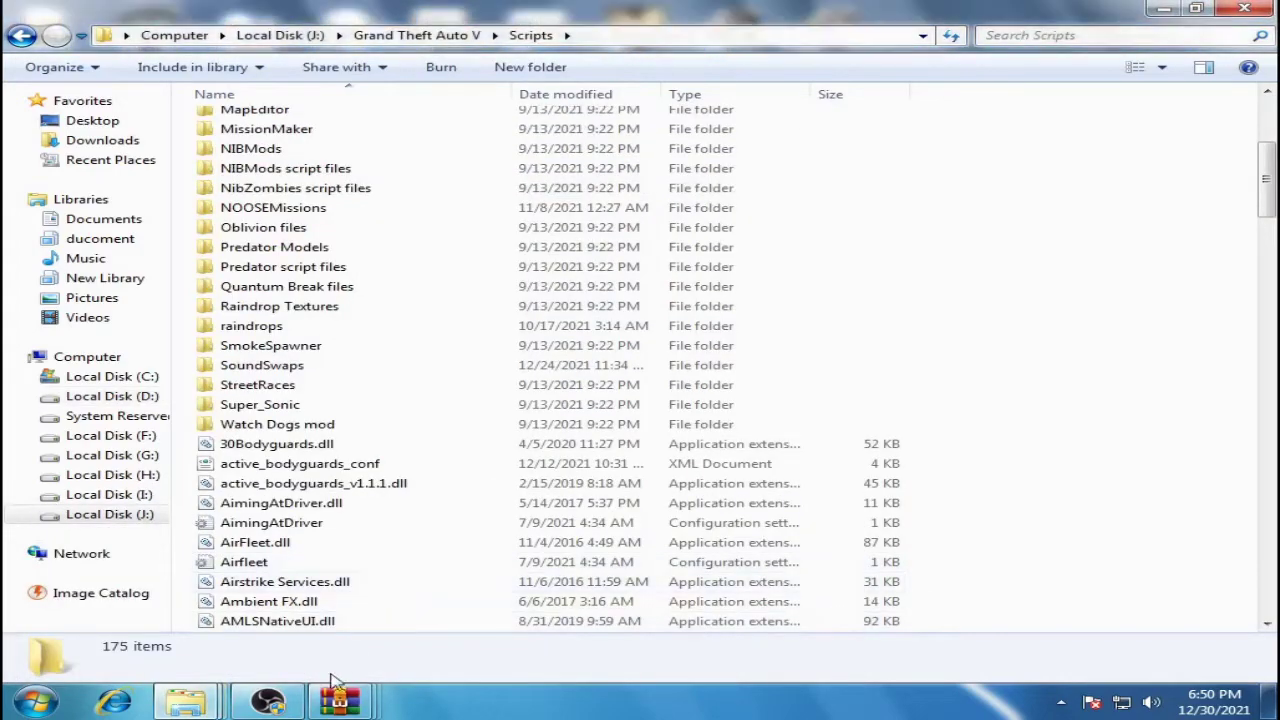
{"action": "mouse_move", "coordinate": [340, 700]}
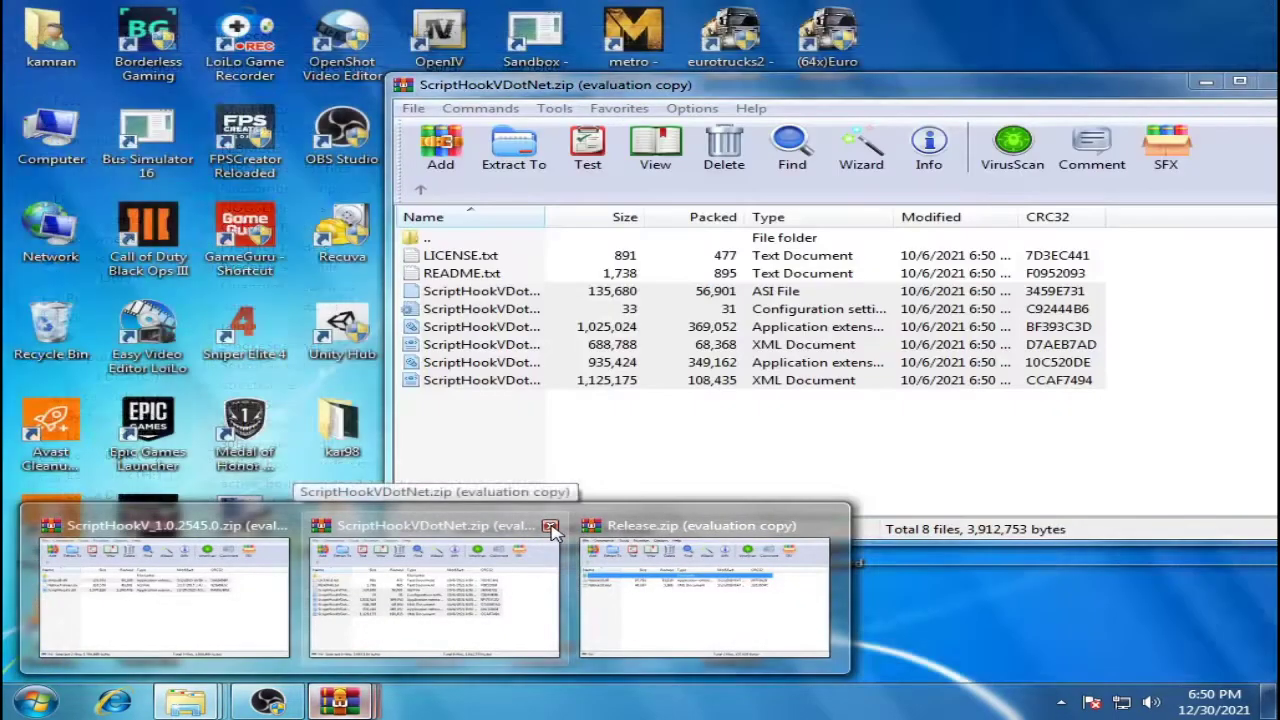
{"action": "left_click", "coordinate": [550, 527]}
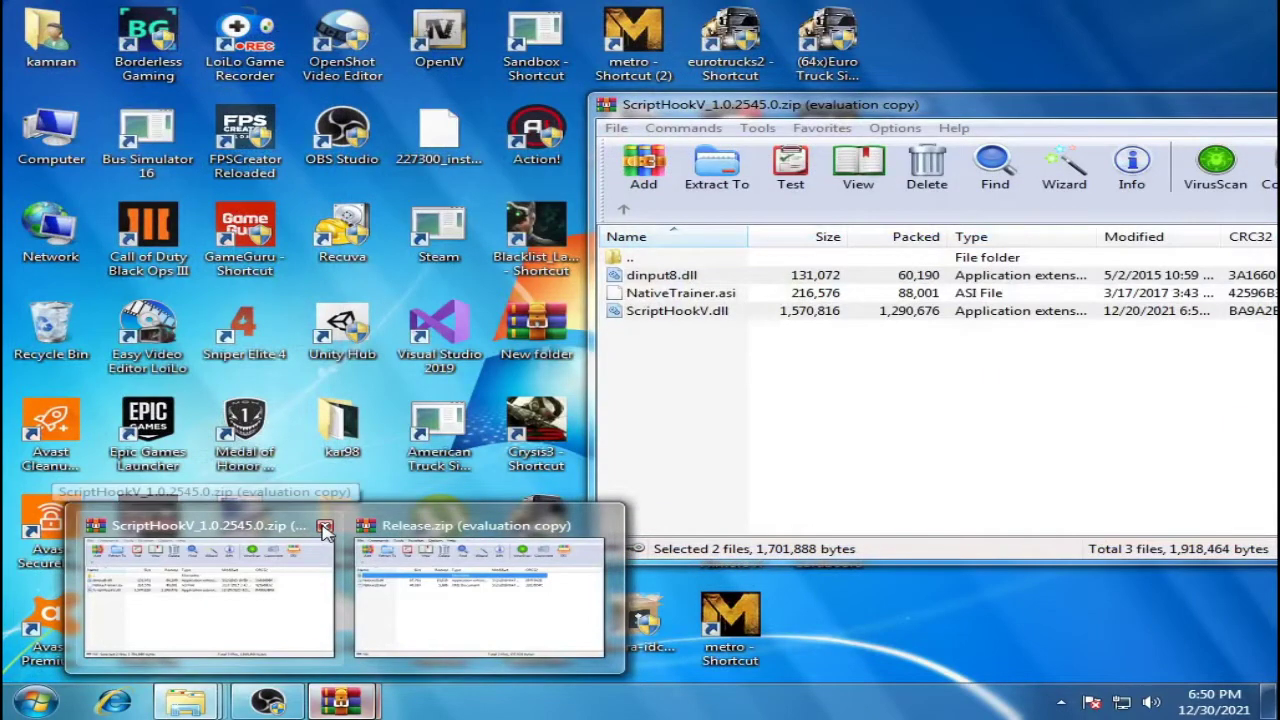
{"action": "left_click", "coordinate": [324, 527]}
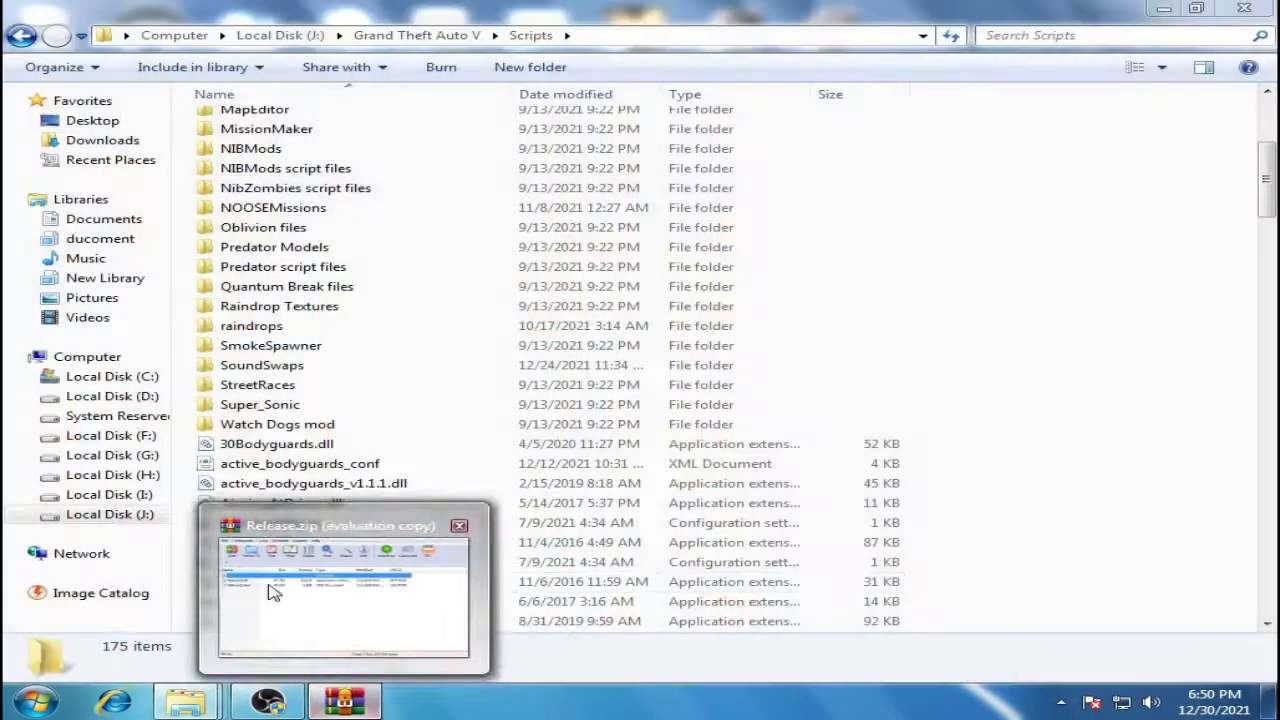
Step: Transfer NativeUI.dll from the Release archive into the Scripts folder, replacing the existing file
{"action": "left_click", "coordinate": [340, 600]}
{"action": "left_click_drag", "start_coordinate": [752, 105], "coordinate": [786, 297]}
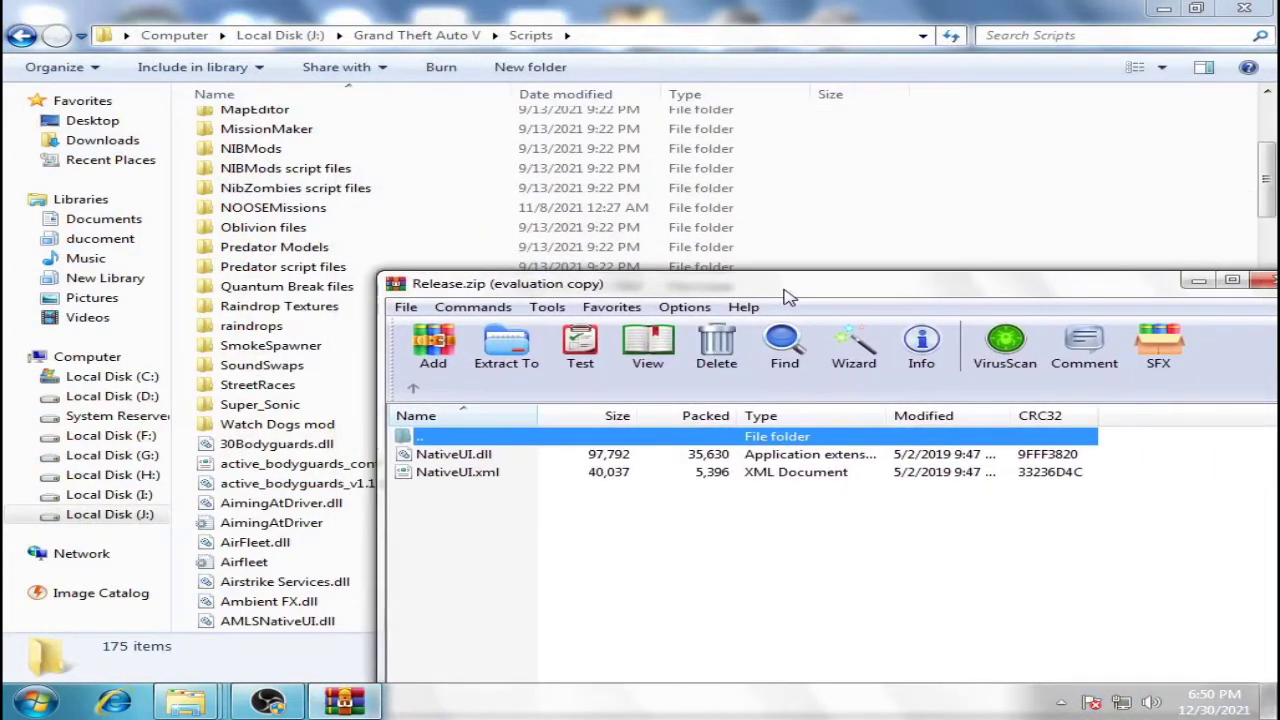
{"action": "left_click", "coordinate": [478, 459]}
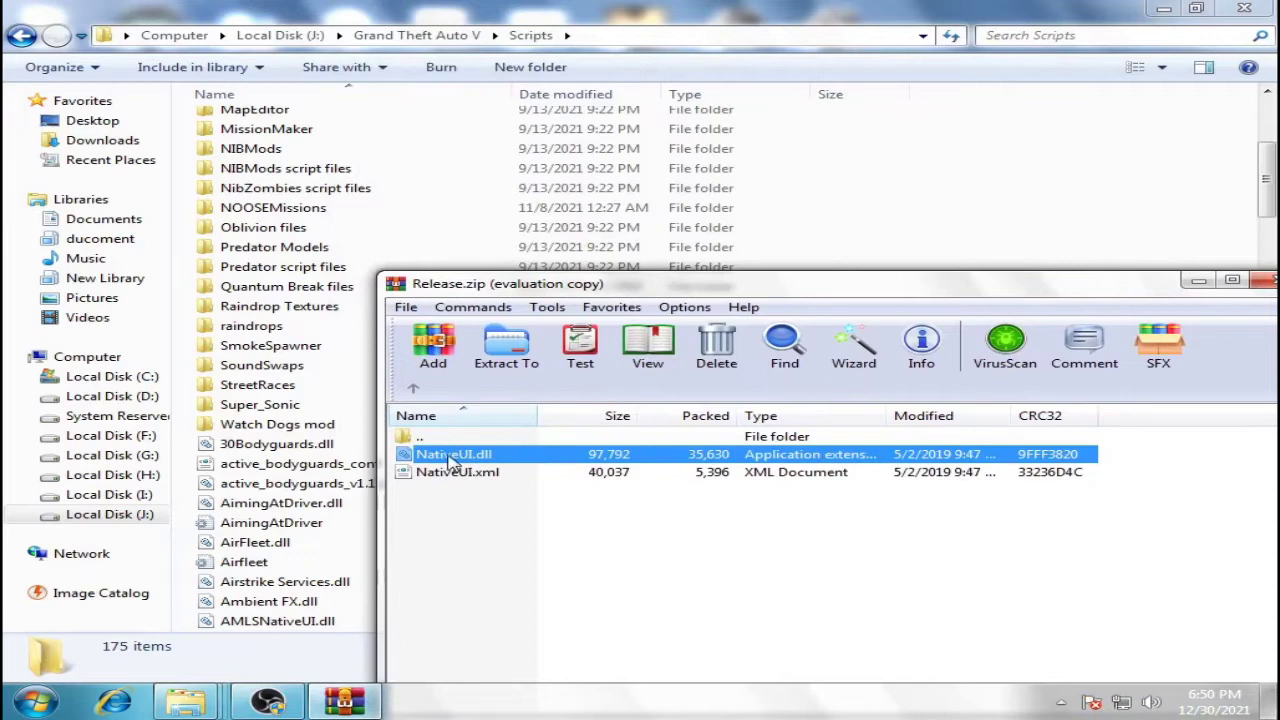
{"action": "left_click_drag", "start_coordinate": [654, 405], "coordinate": [1044, 190]}
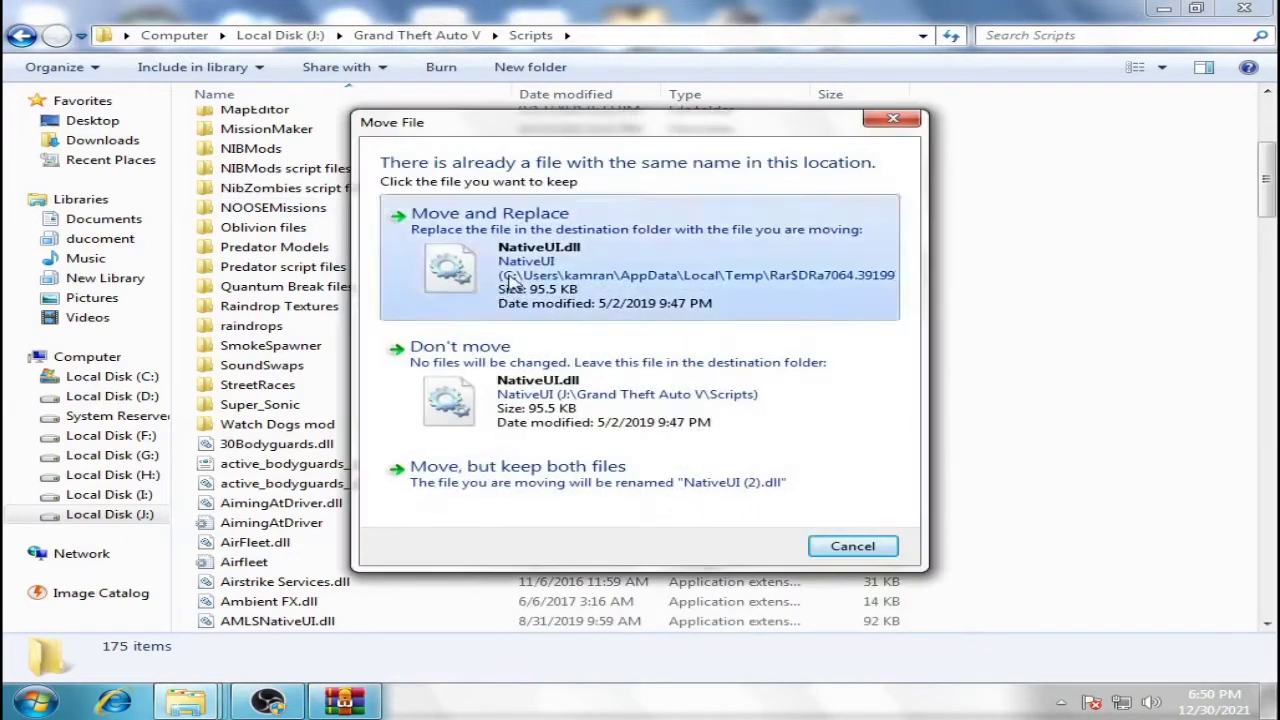
{"action": "left_click", "coordinate": [548, 220]}
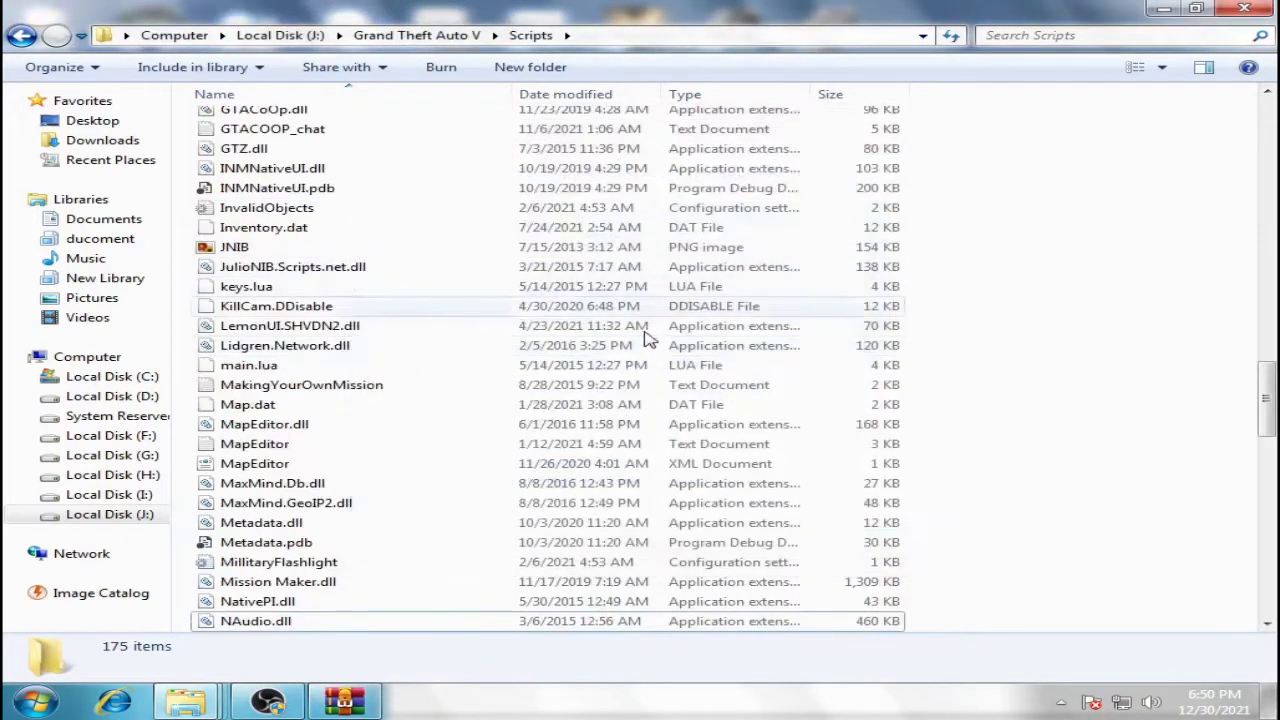
Step: Go back to the main Grand Theft Auto V folder and close the Release archive
{"action": "left_click", "coordinate": [20, 36]}
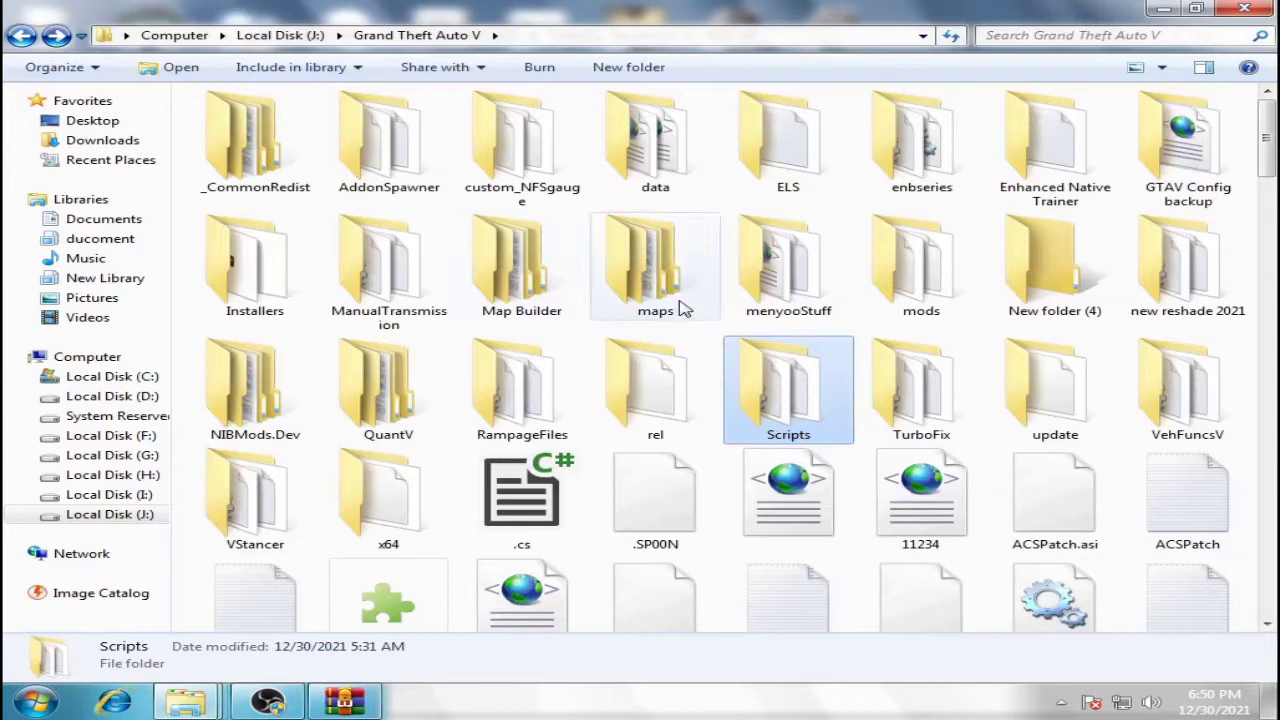
{"action": "left_click", "coordinate": [345, 705]}
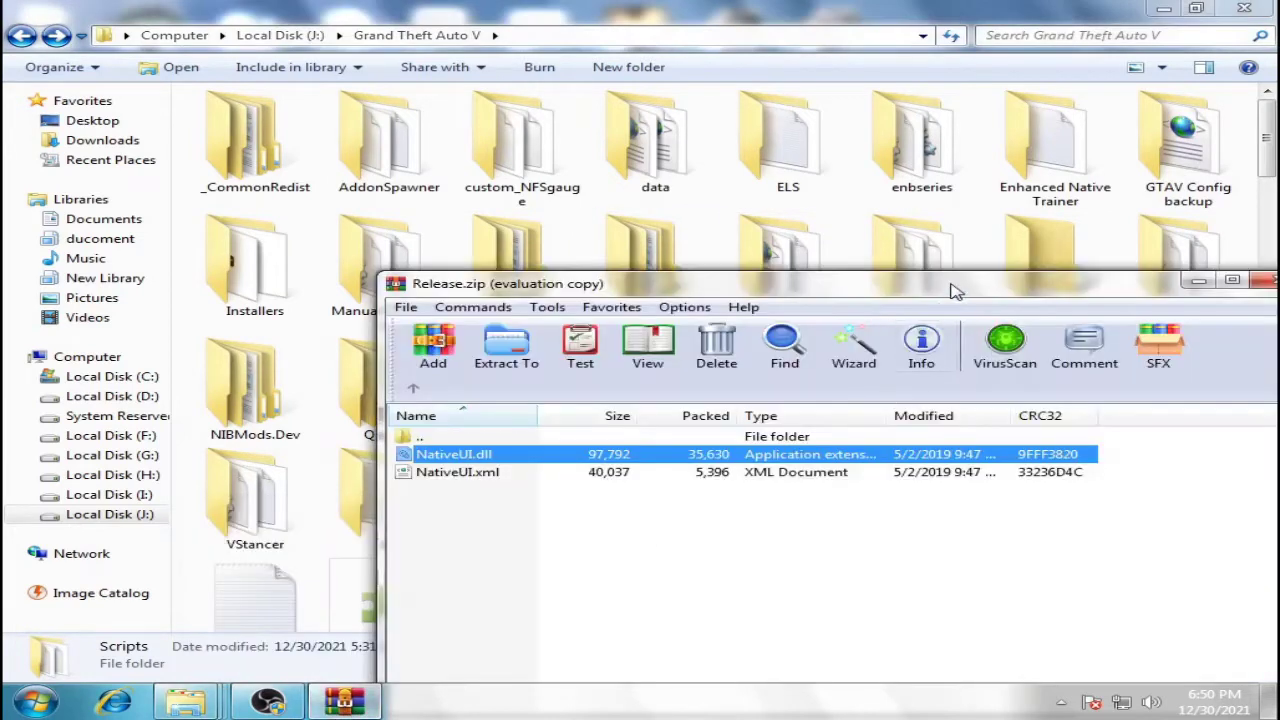
{"action": "left_click_drag", "start_coordinate": [955, 291], "coordinate": [733, 158]}
{"action": "left_click", "coordinate": [1040, 149]}
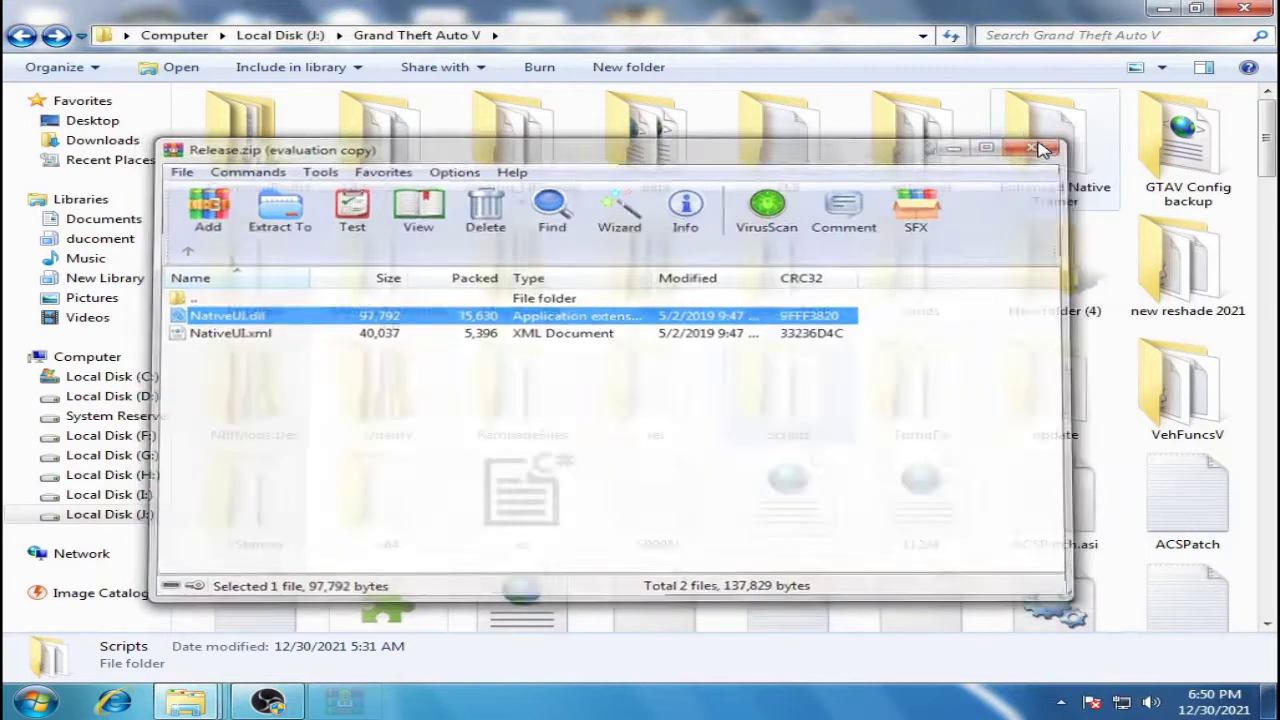
Step: Launch the game with GTAVLauncher from the Grand Theft Auto V folder
{"action": "scroll", "coordinate": [815, 403], "scroll_direction": "down", "scroll_amount": 3}
{"action": "scroll", "coordinate": [815, 403], "scroll_direction": "down", "scroll_amount": 3}
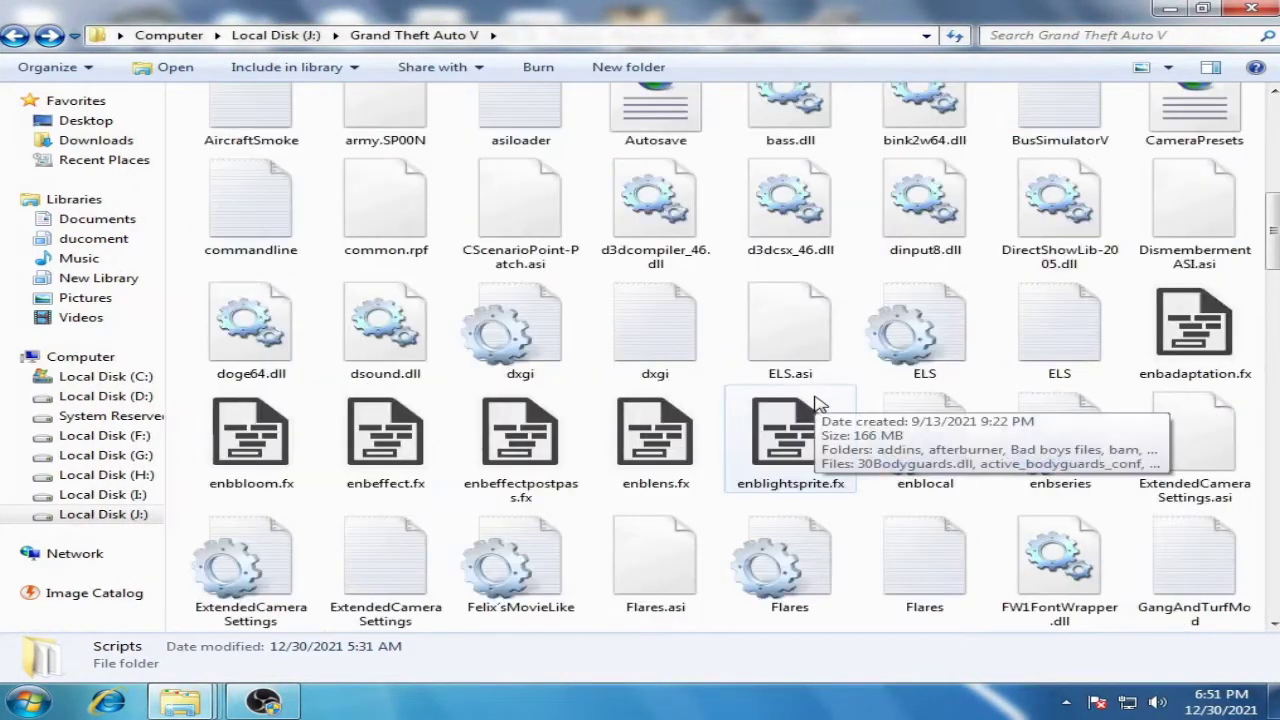
{"action": "scroll", "coordinate": [770, 425], "scroll_direction": "up", "scroll_amount": 5}
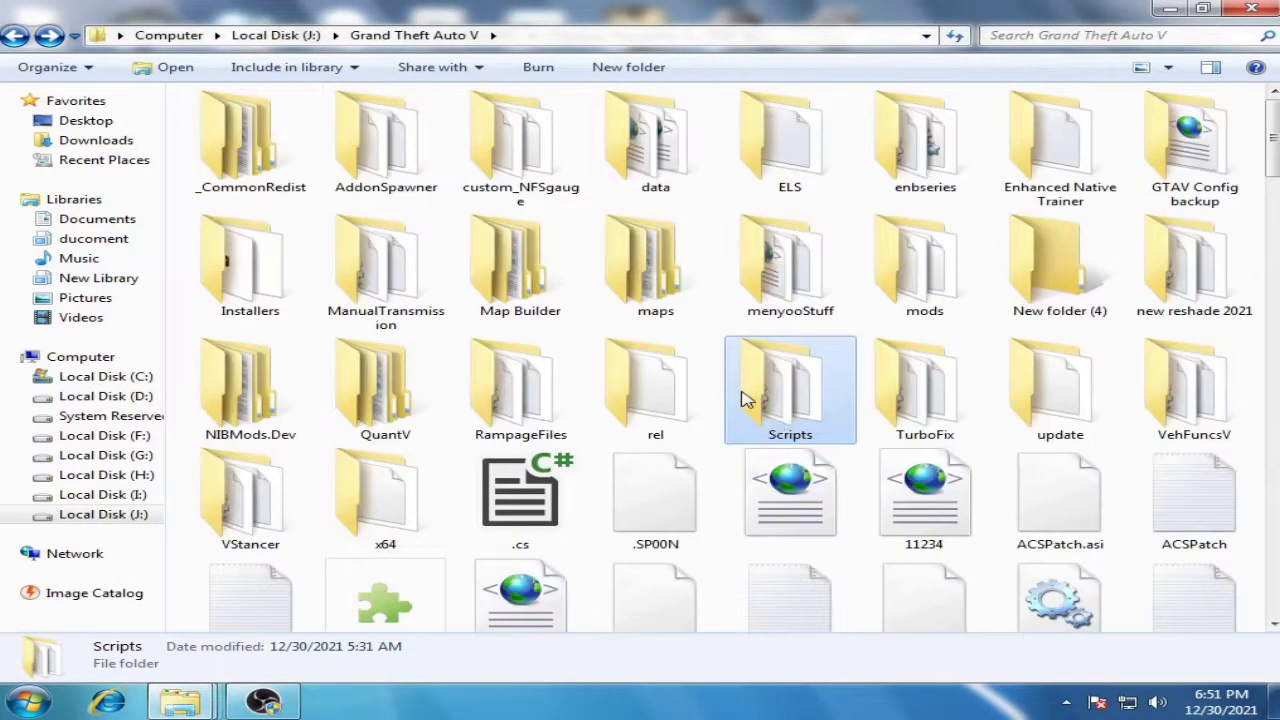
{"action": "scroll", "coordinate": [745, 400], "scroll_direction": "down", "scroll_amount": 10}
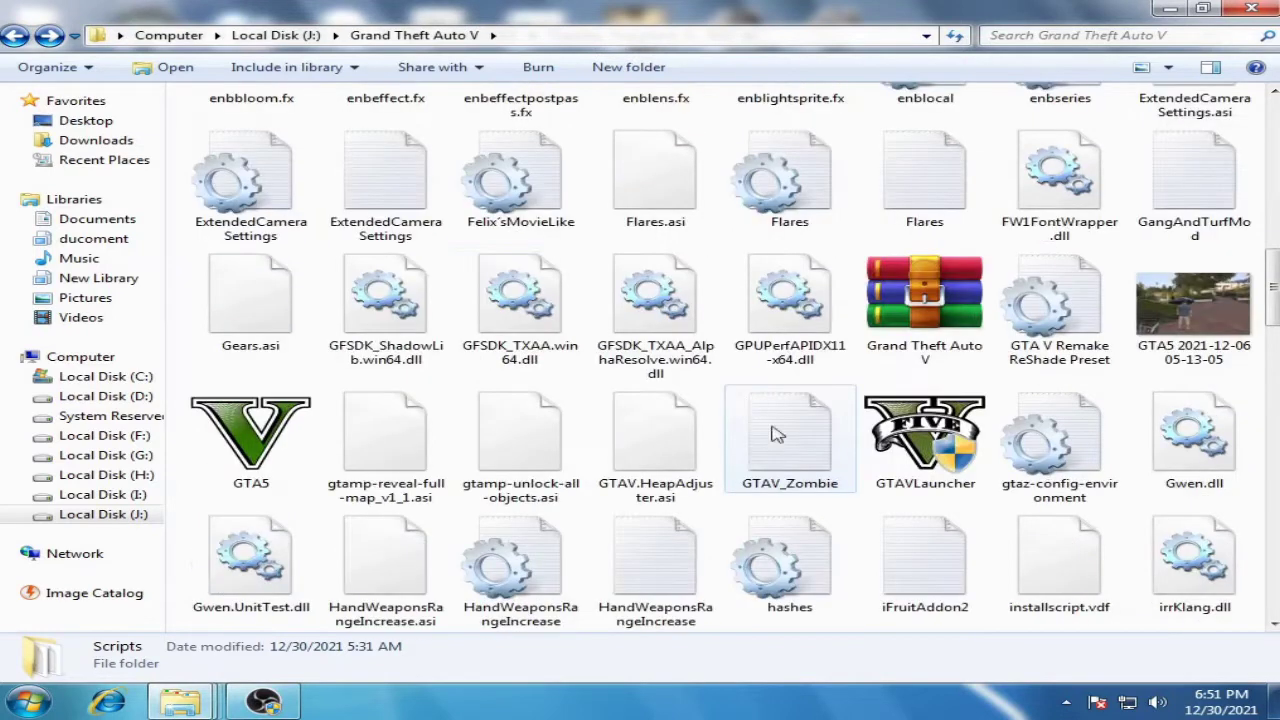
{"action": "left_click", "coordinate": [909, 453]}
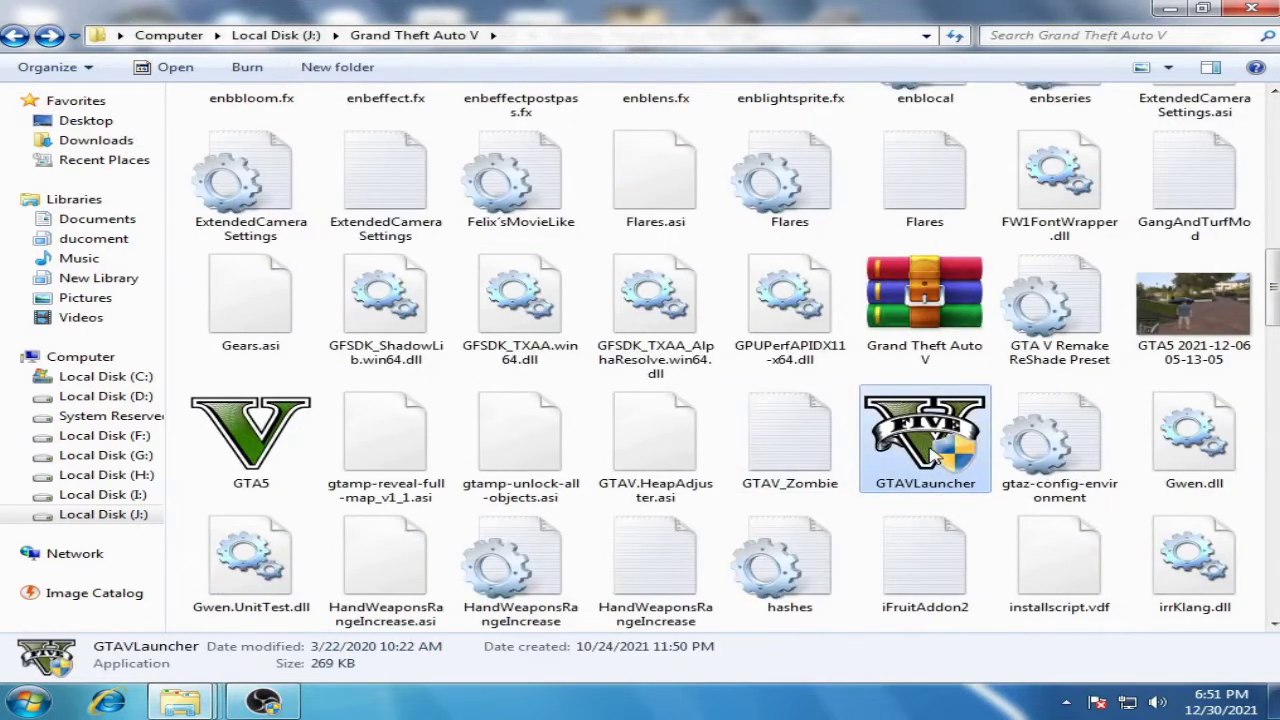
{"action": "double_click", "coordinate": [935, 452]}
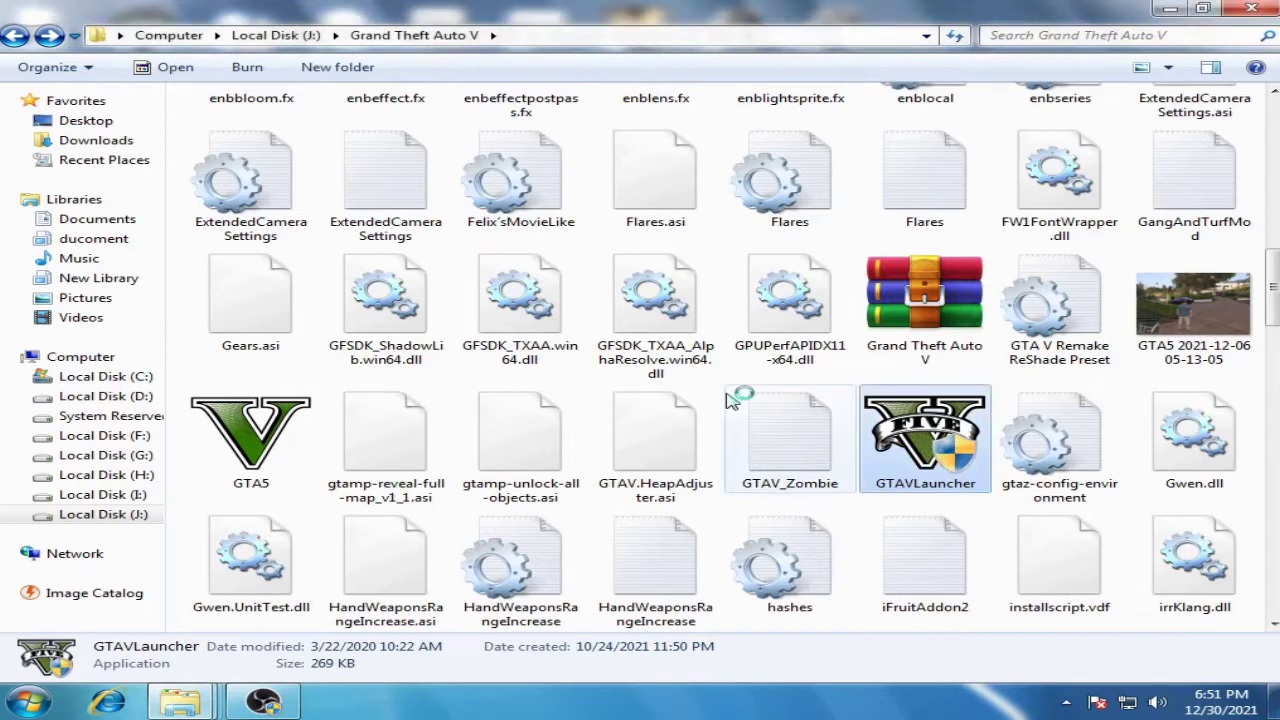